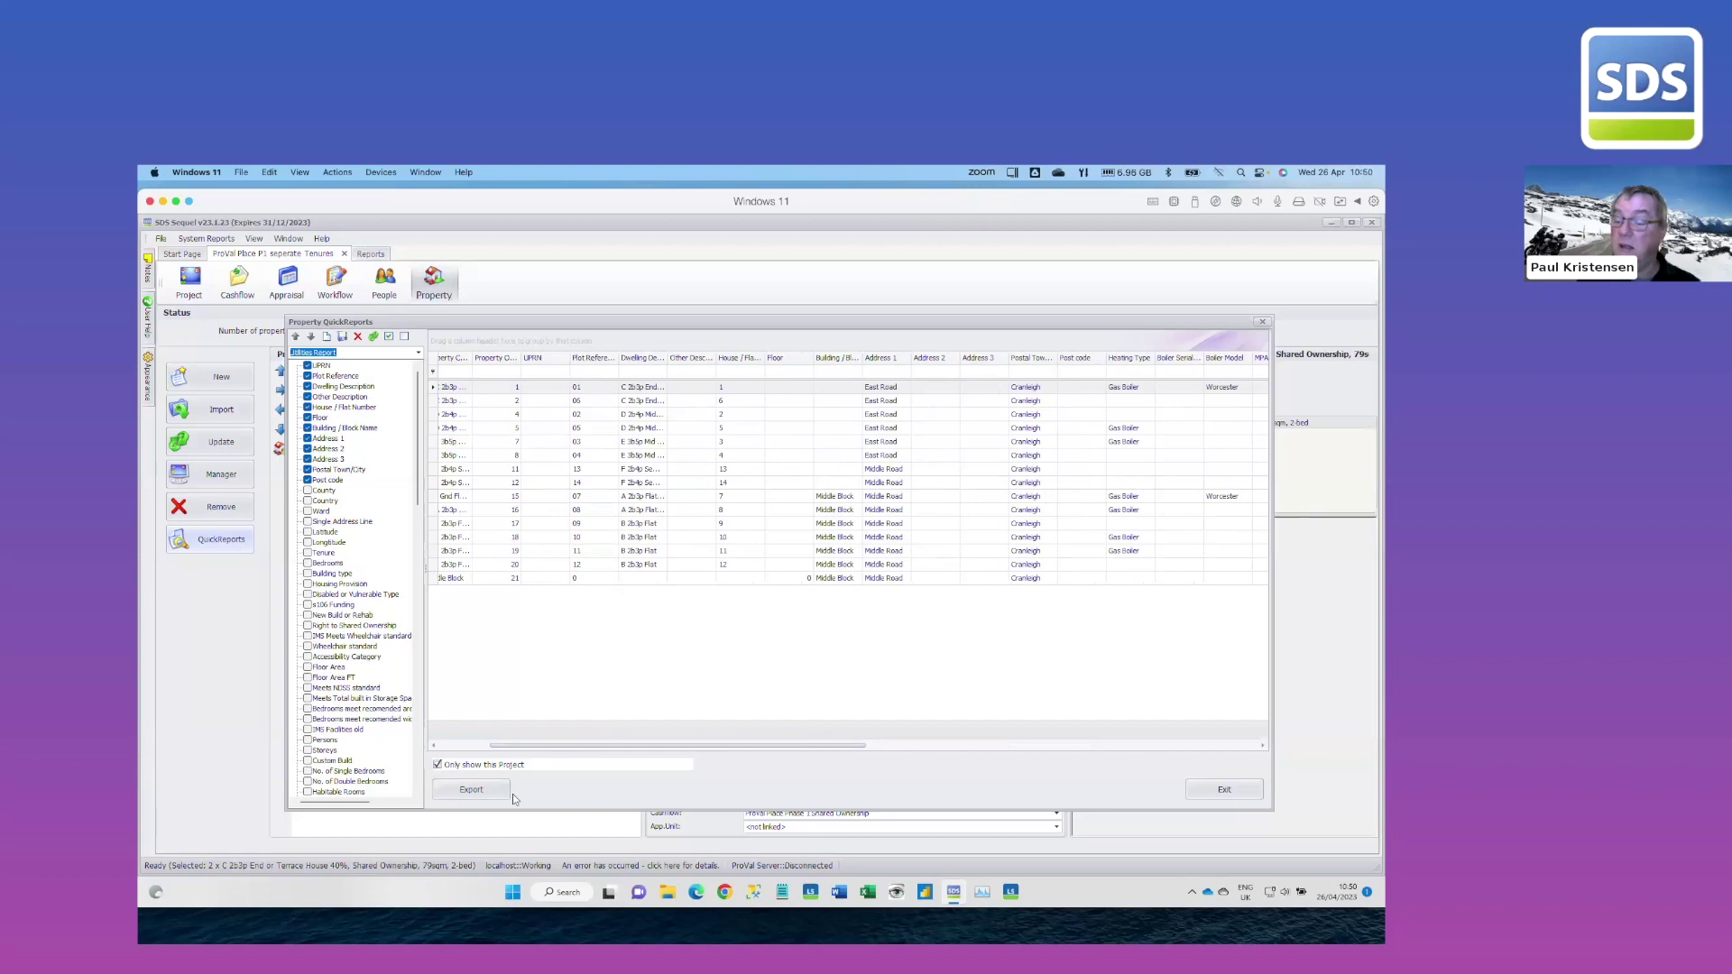
Cancel the property report export, close QuickReports and switch to Excel
left_click(499, 791)
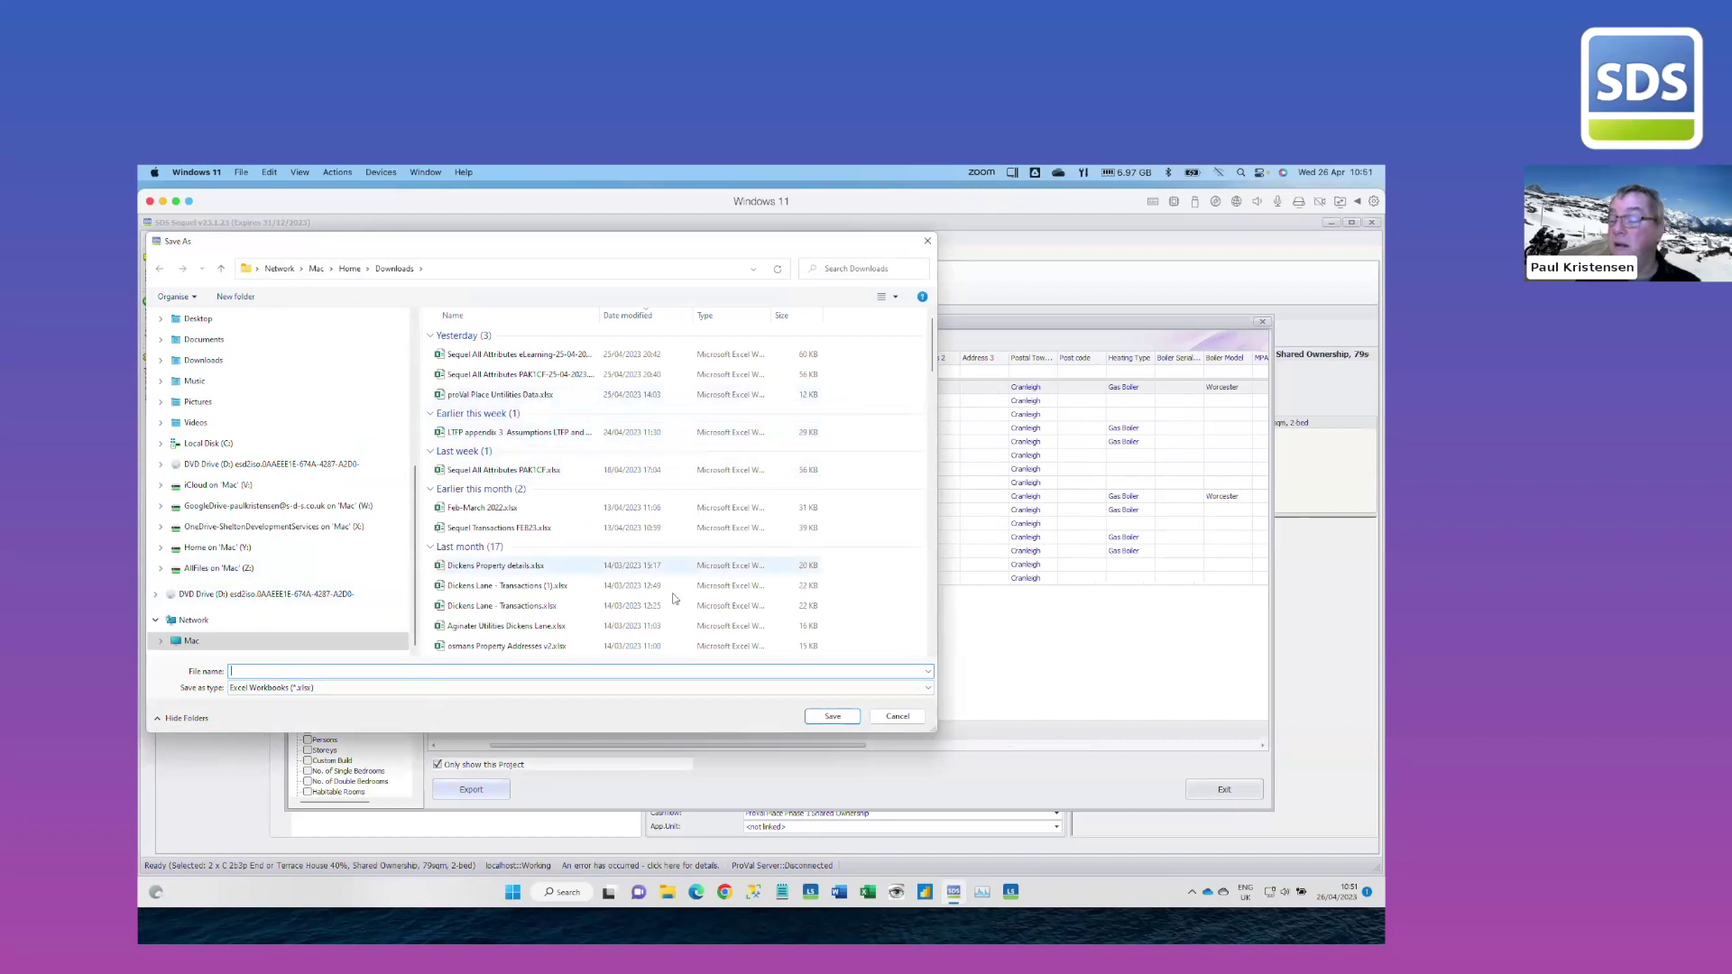
left_click(900, 722)
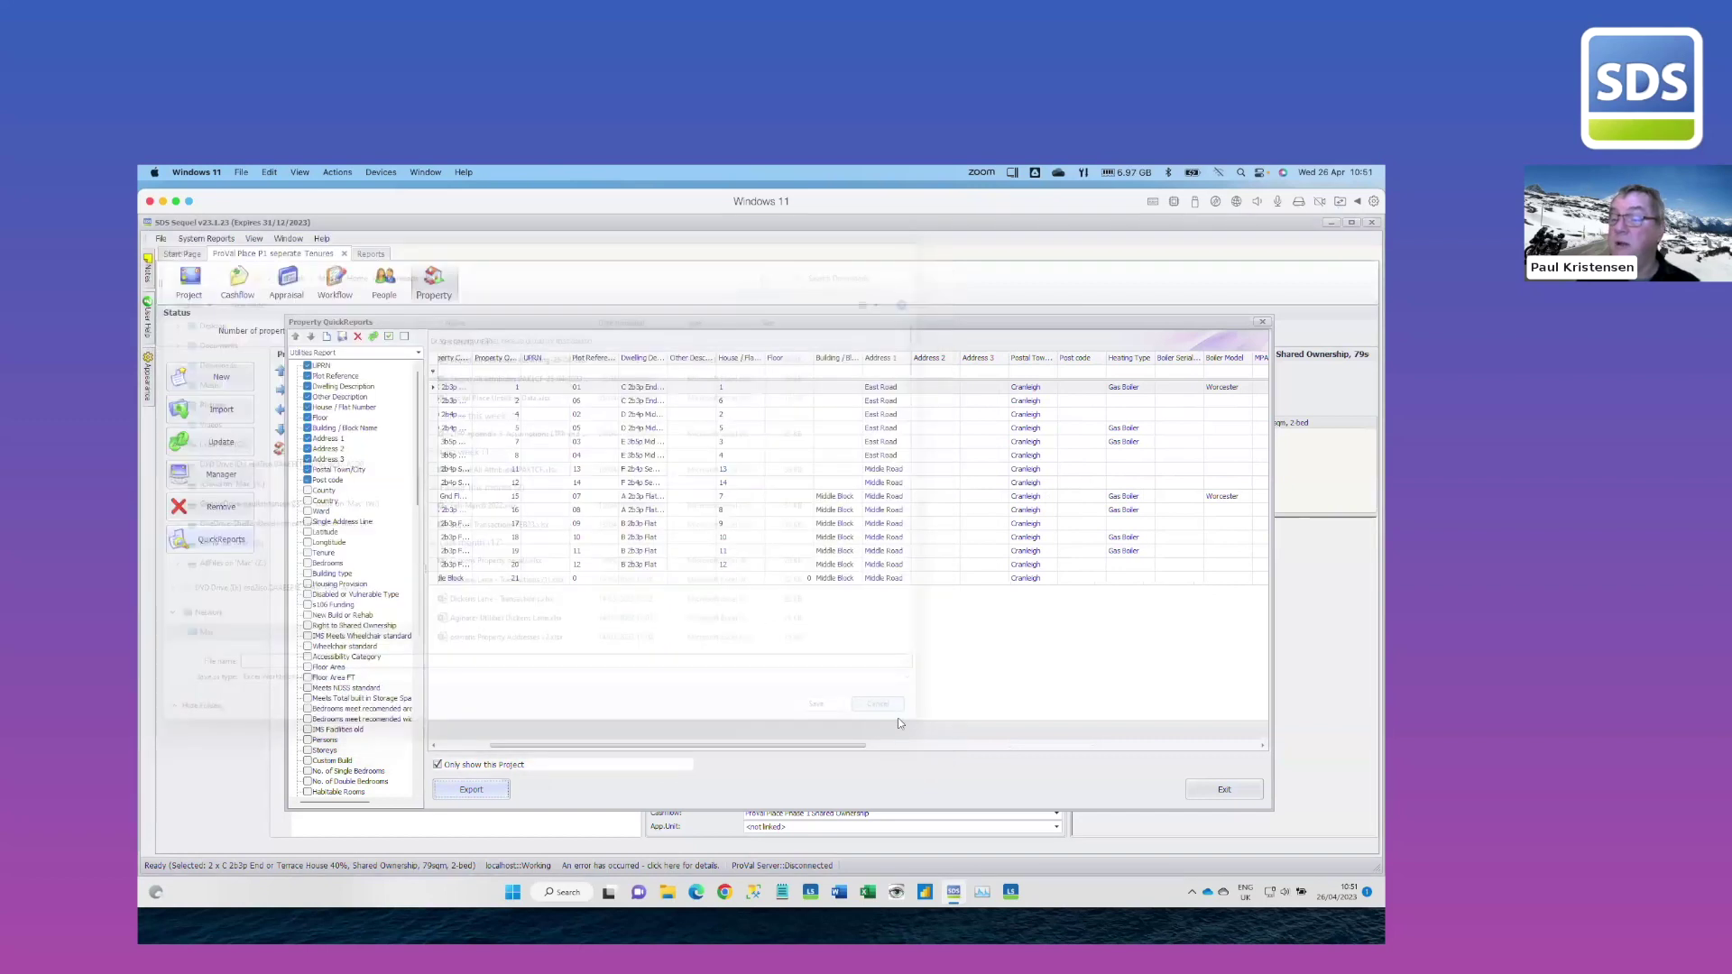
left_click(1262, 323)
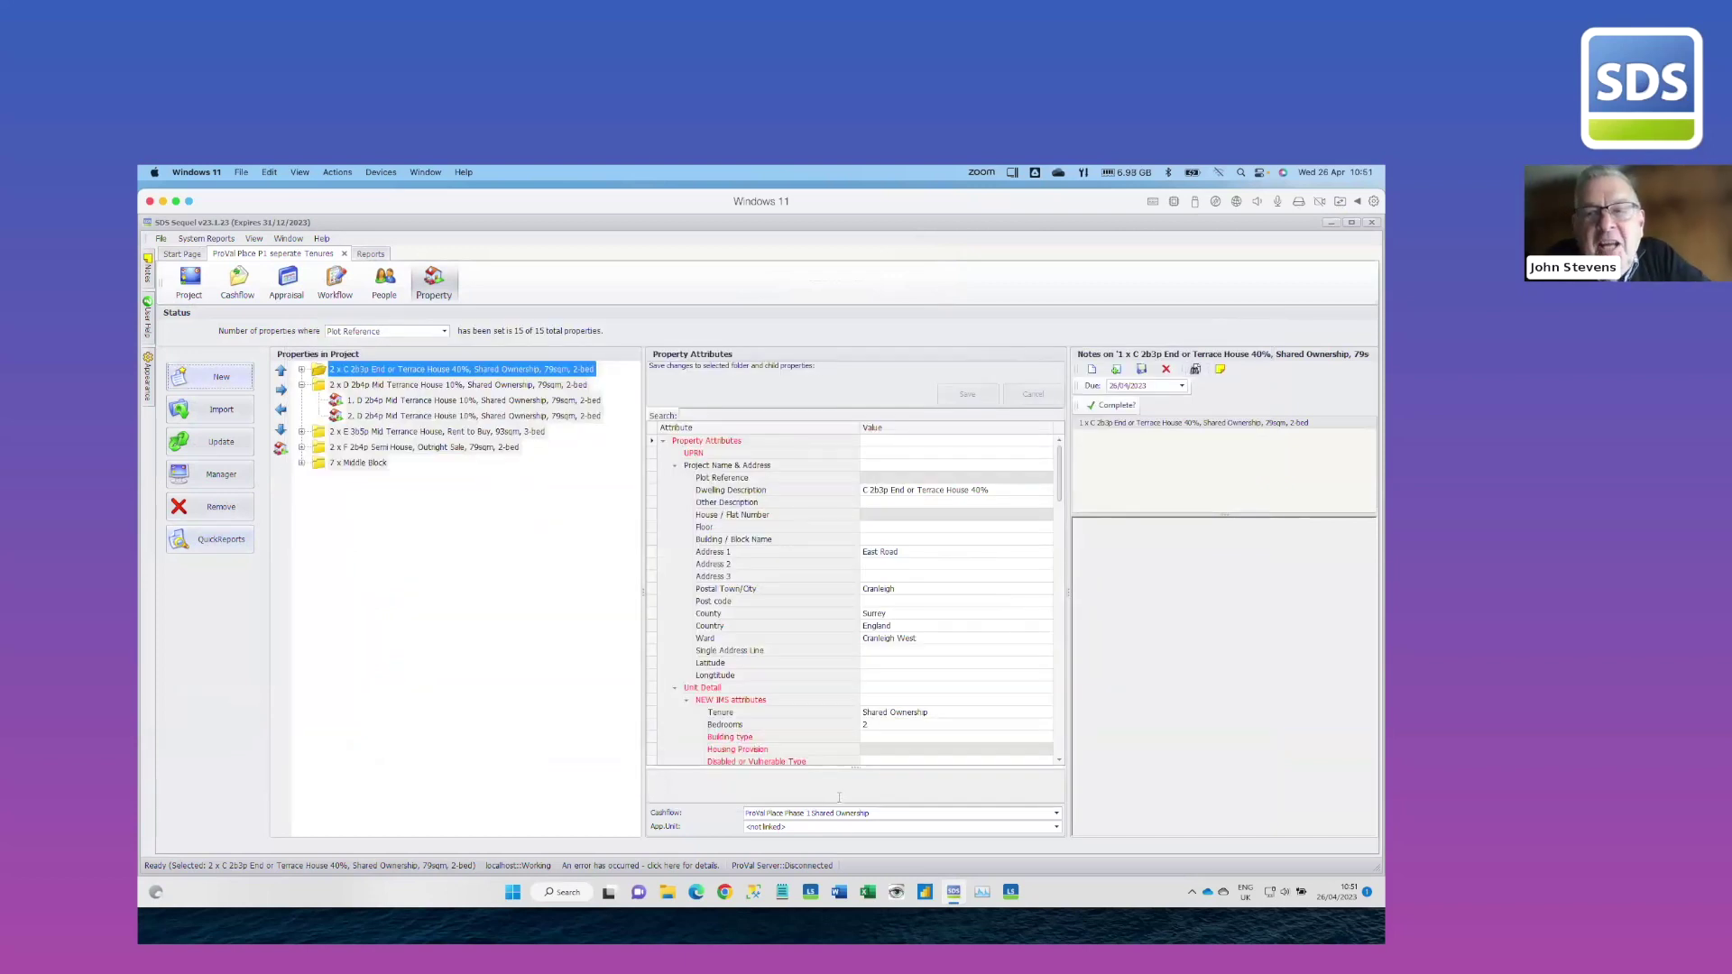
left_click(868, 891)
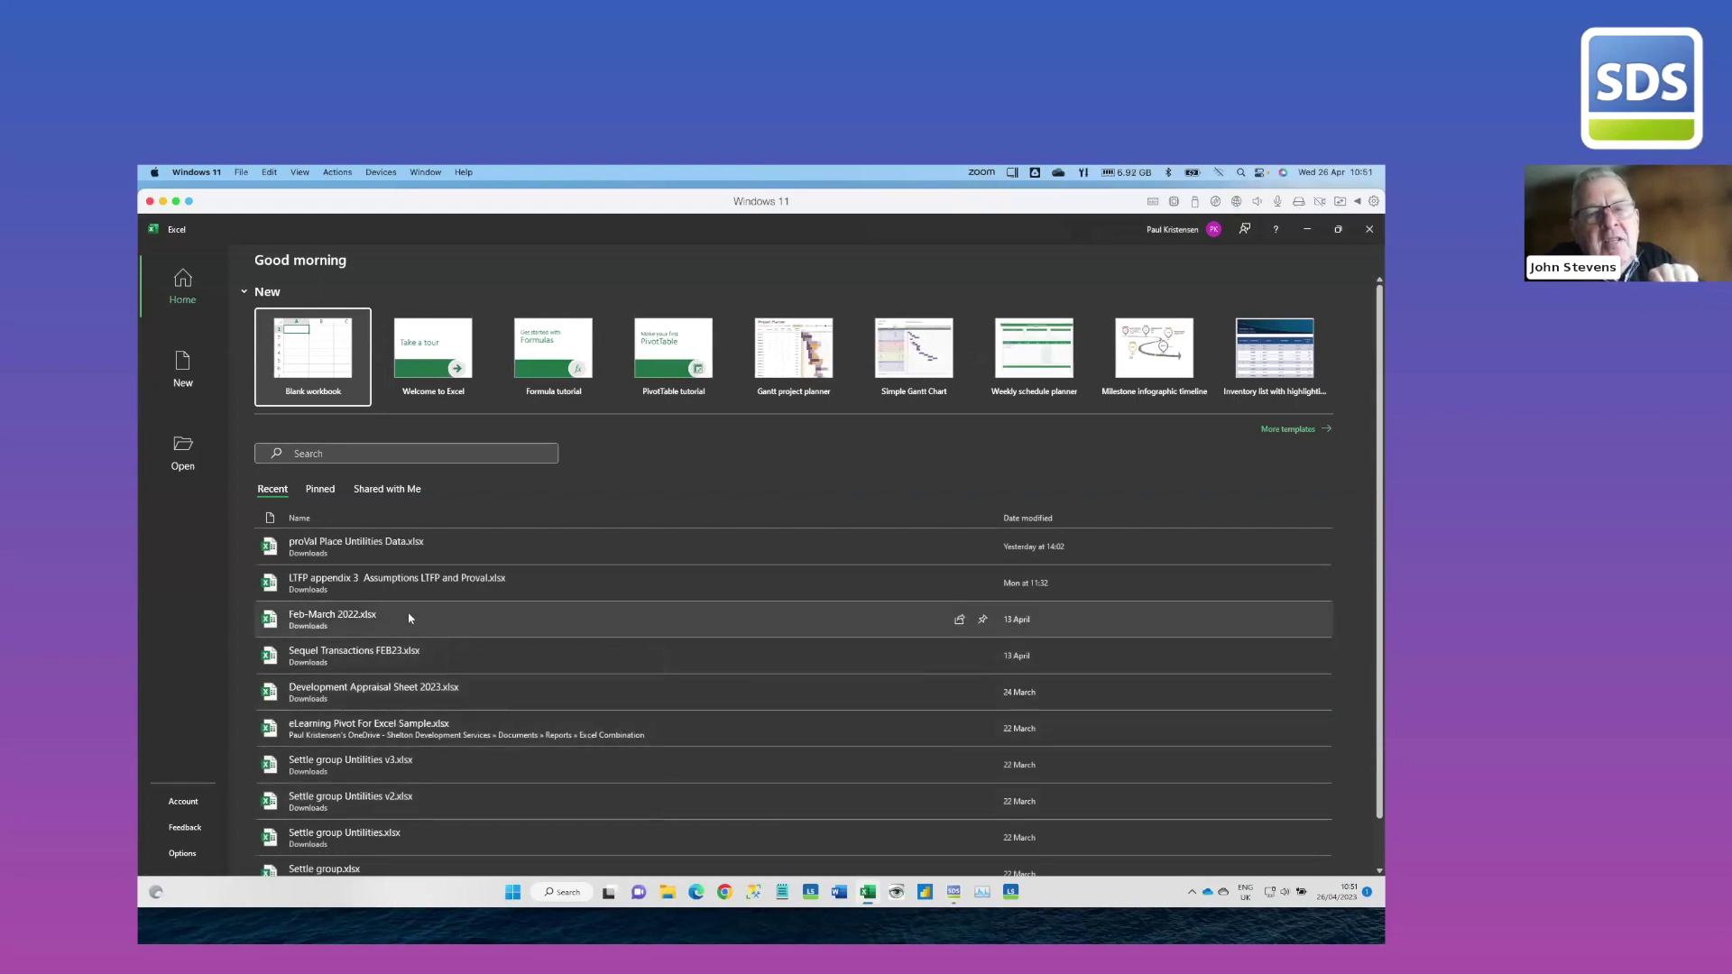
Review the proVal Place Utilities Data.xlsx workbook, then close Excel
left_click(388, 548)
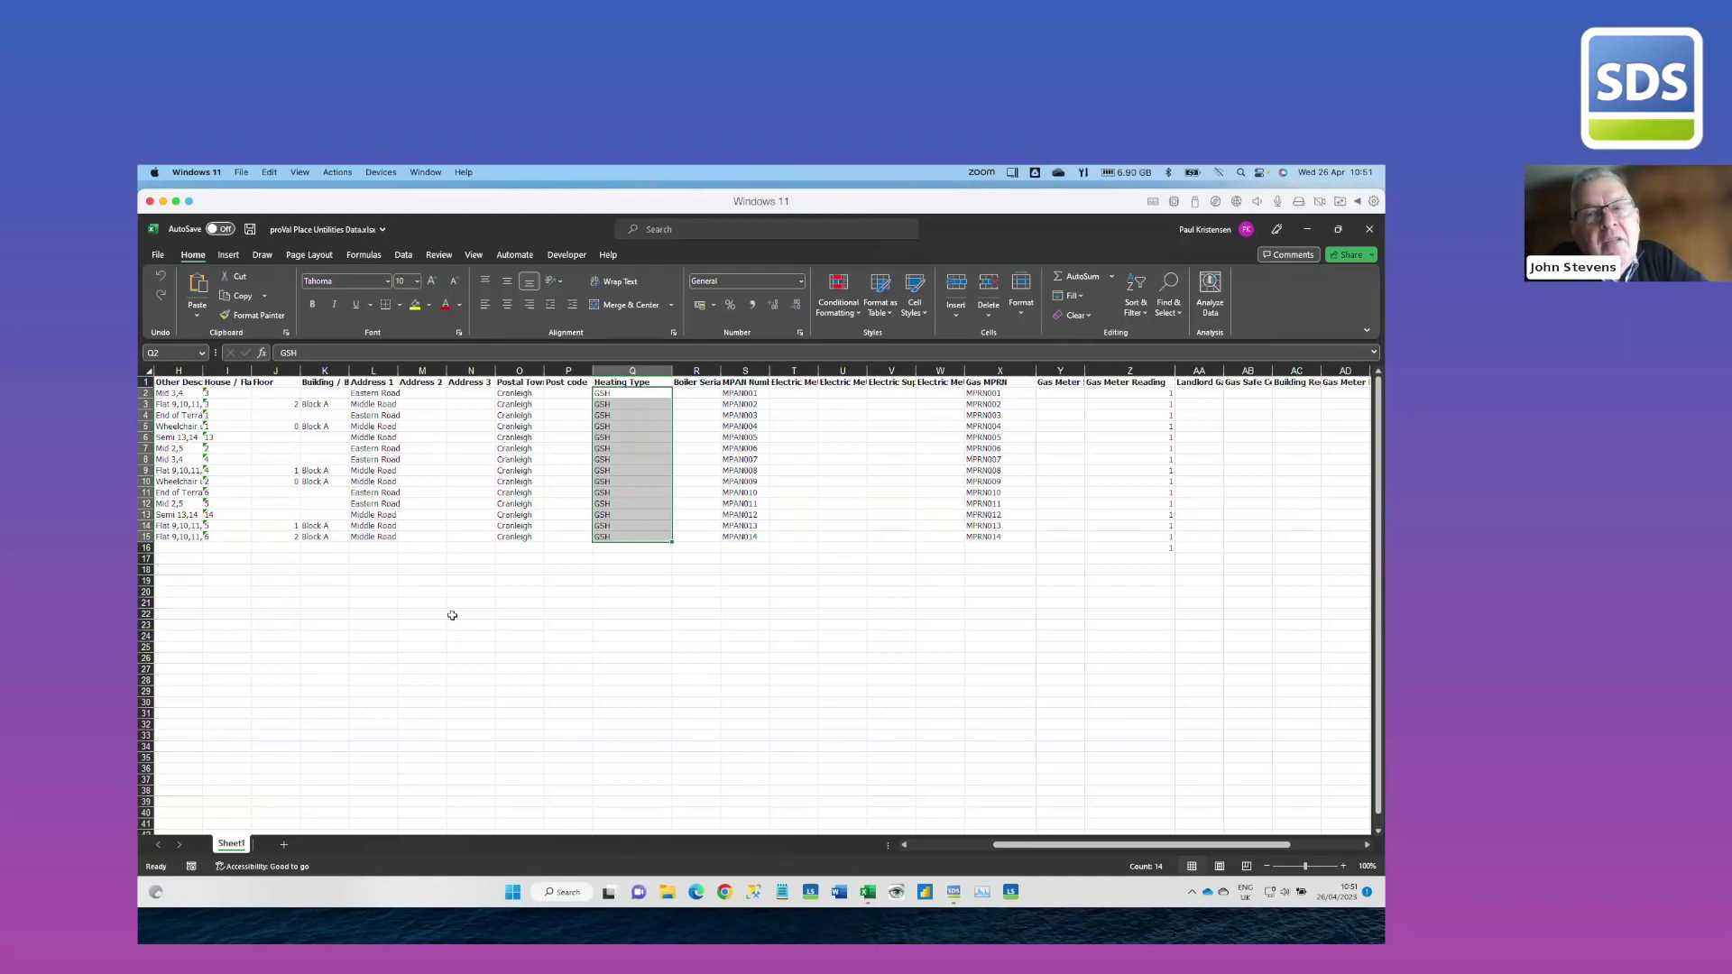
left_click(1369, 229)
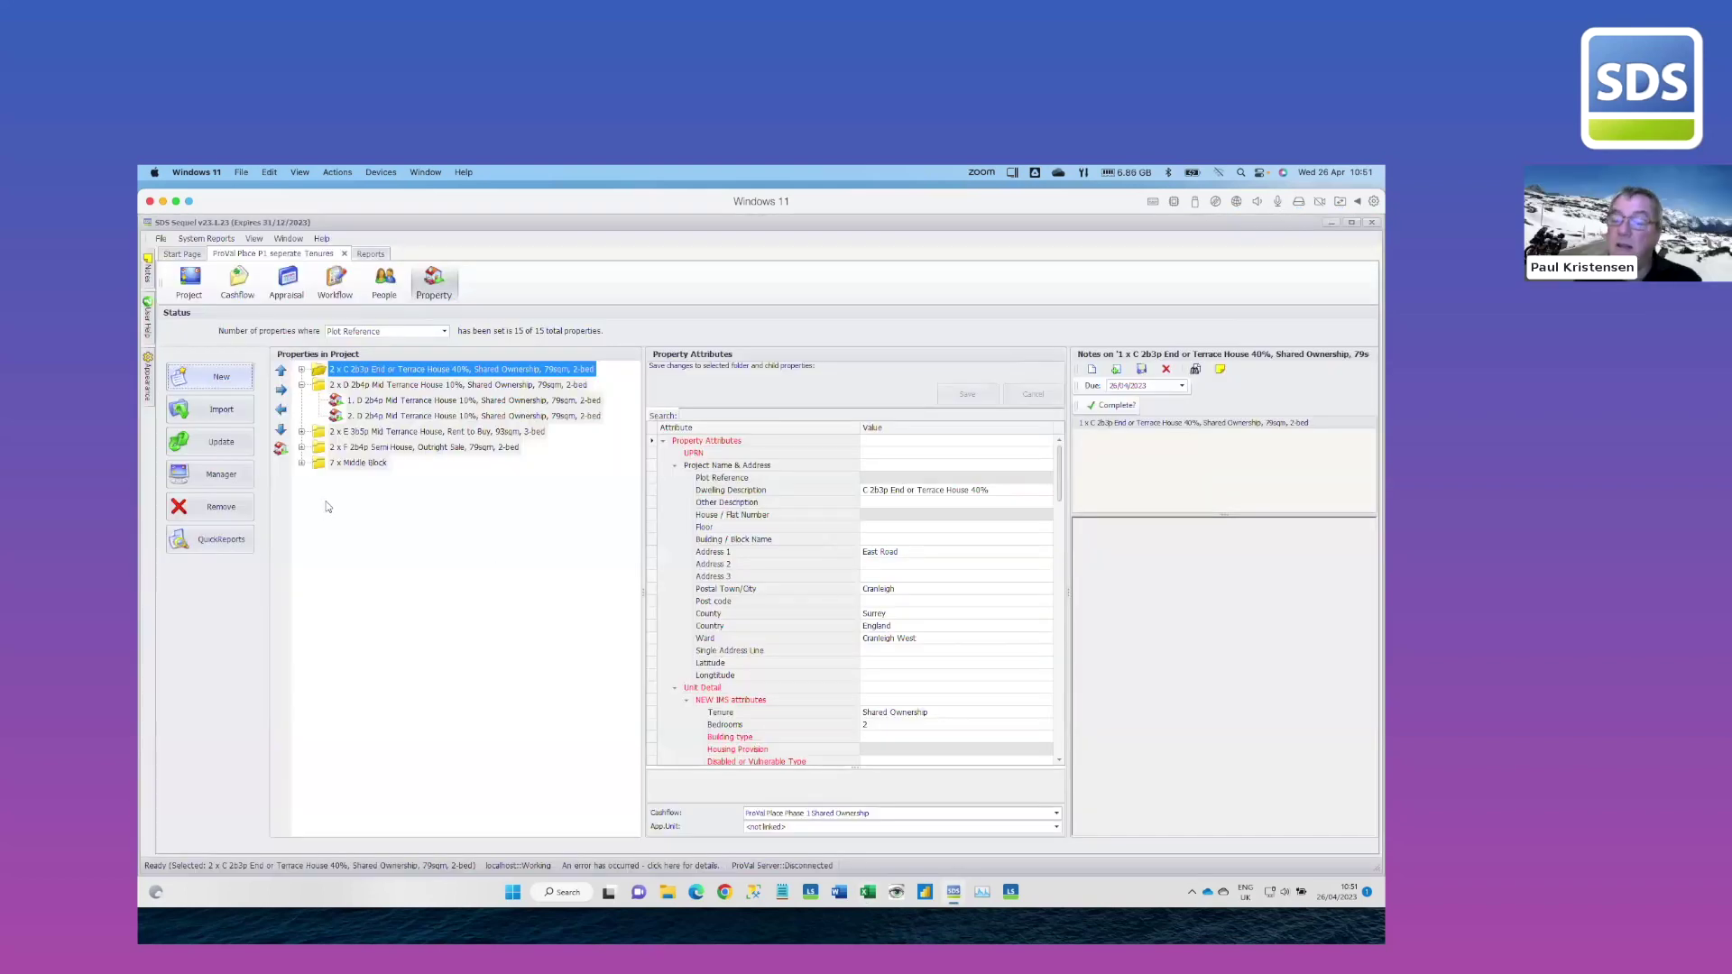
Open QuickReports and choose the Utilities Report layout
left_click(220, 539)
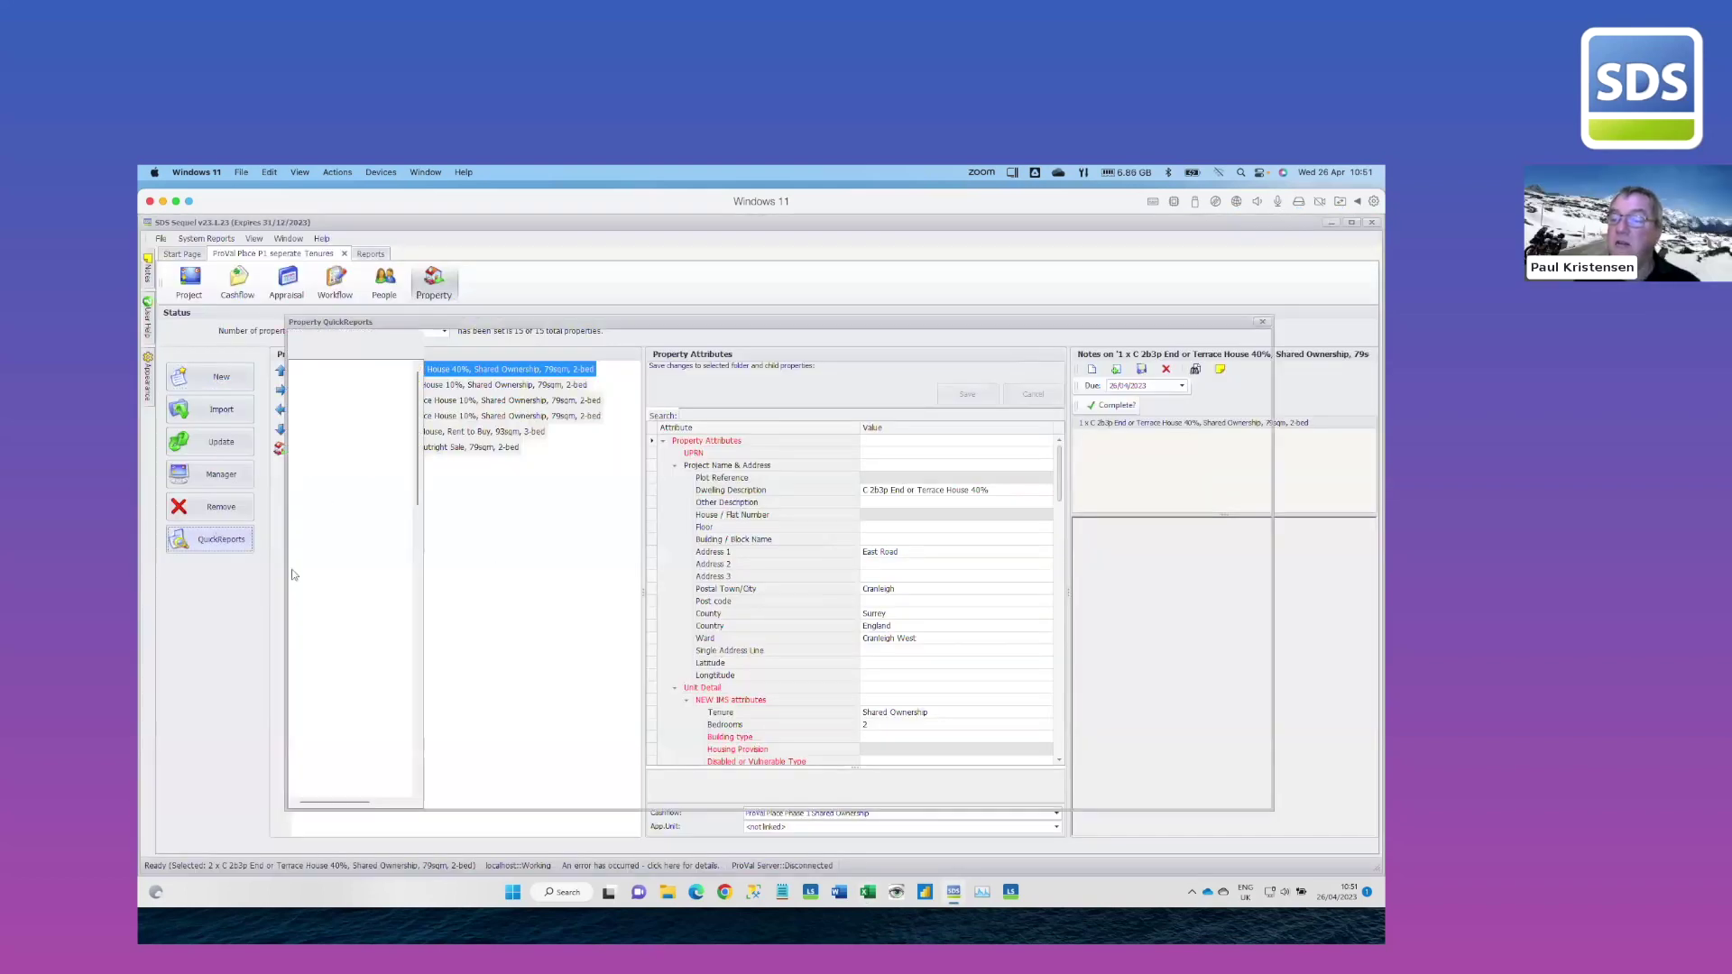
left_click(417, 352)
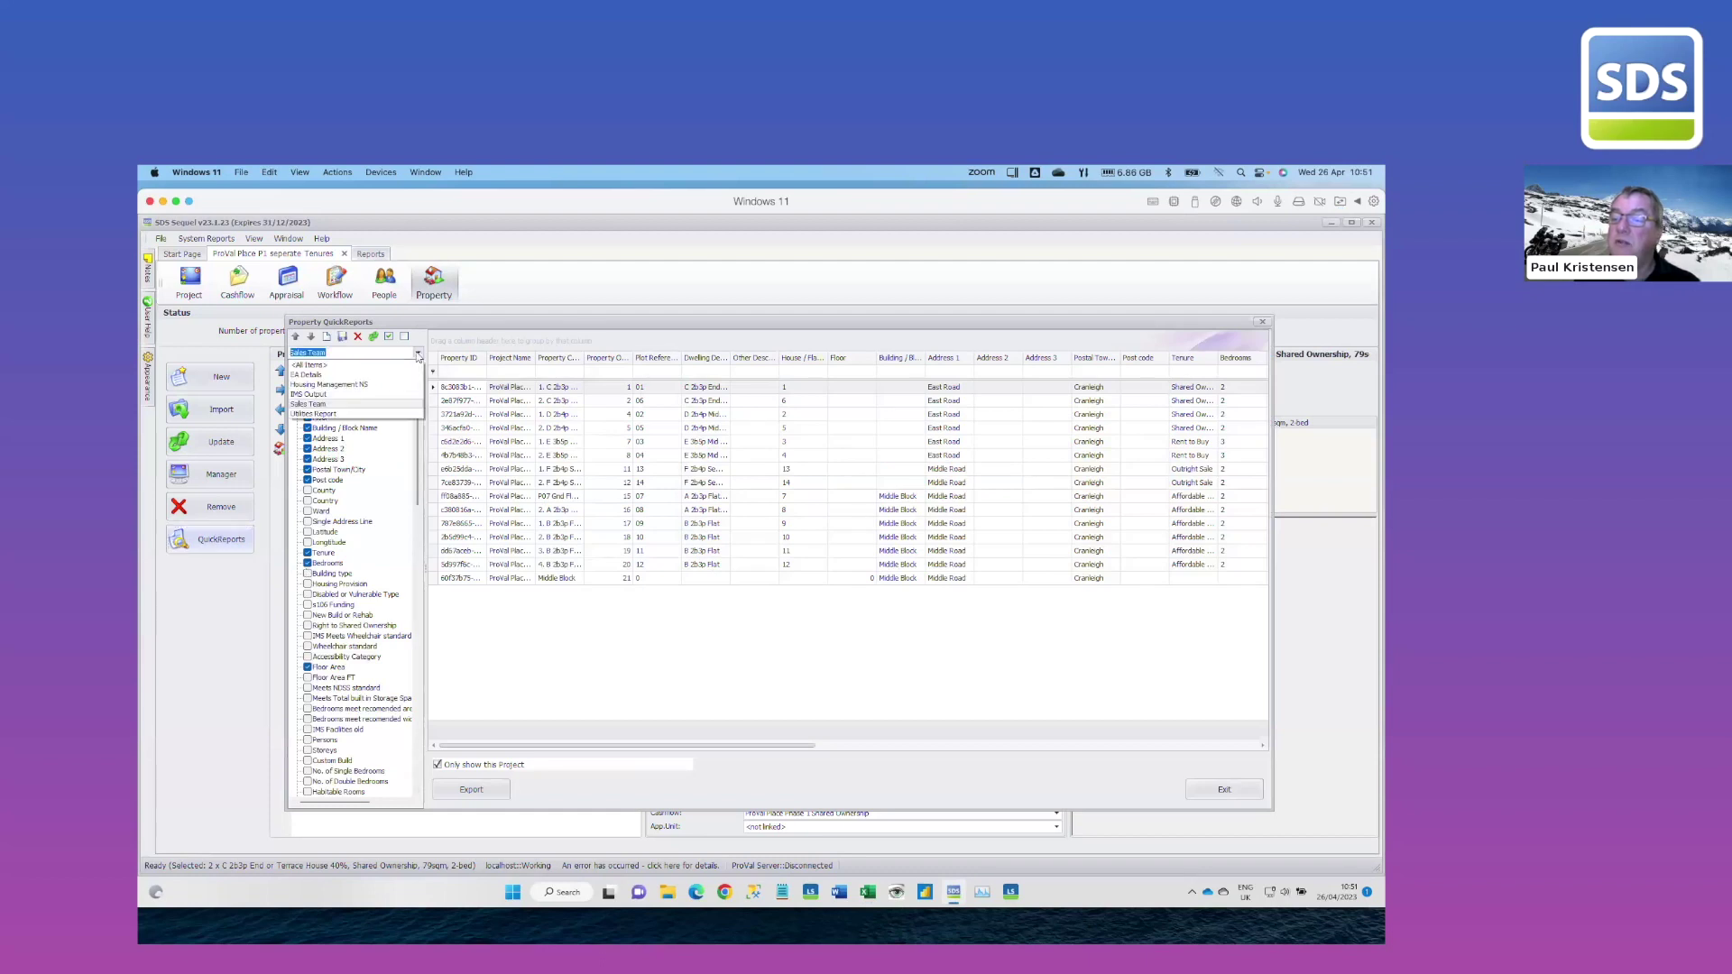
left_click(333, 414)
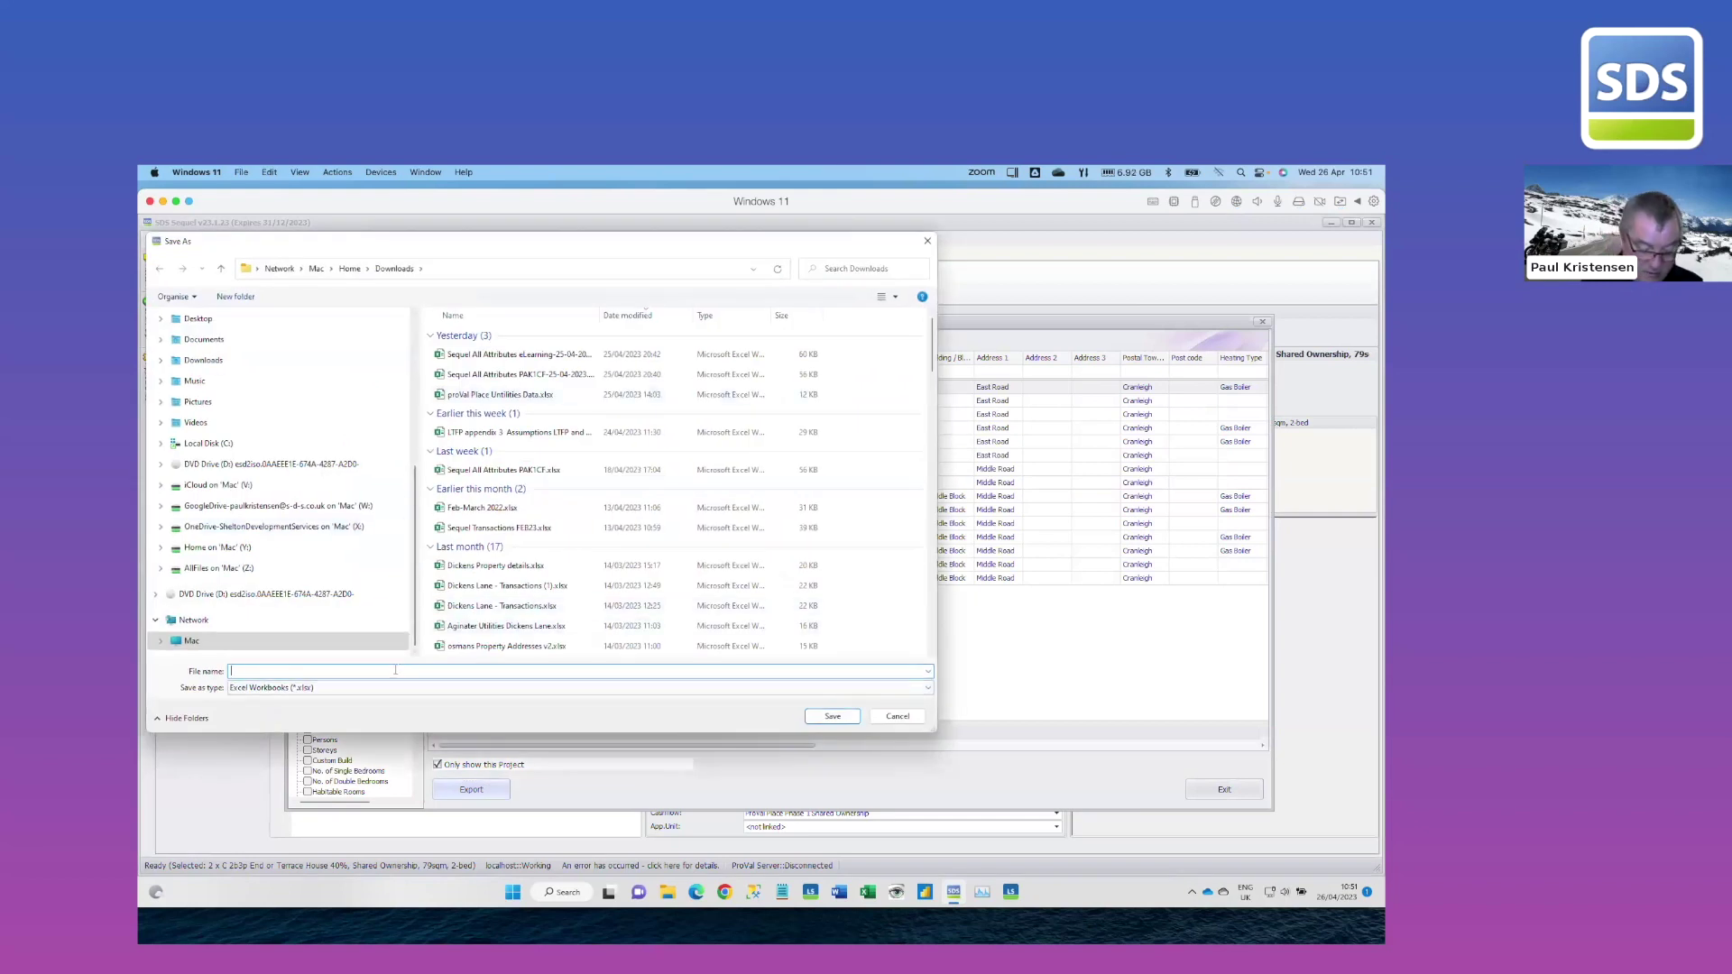
Export the Utilities Report to Downloads as the workbook 'EA from Us'
type("Web T")
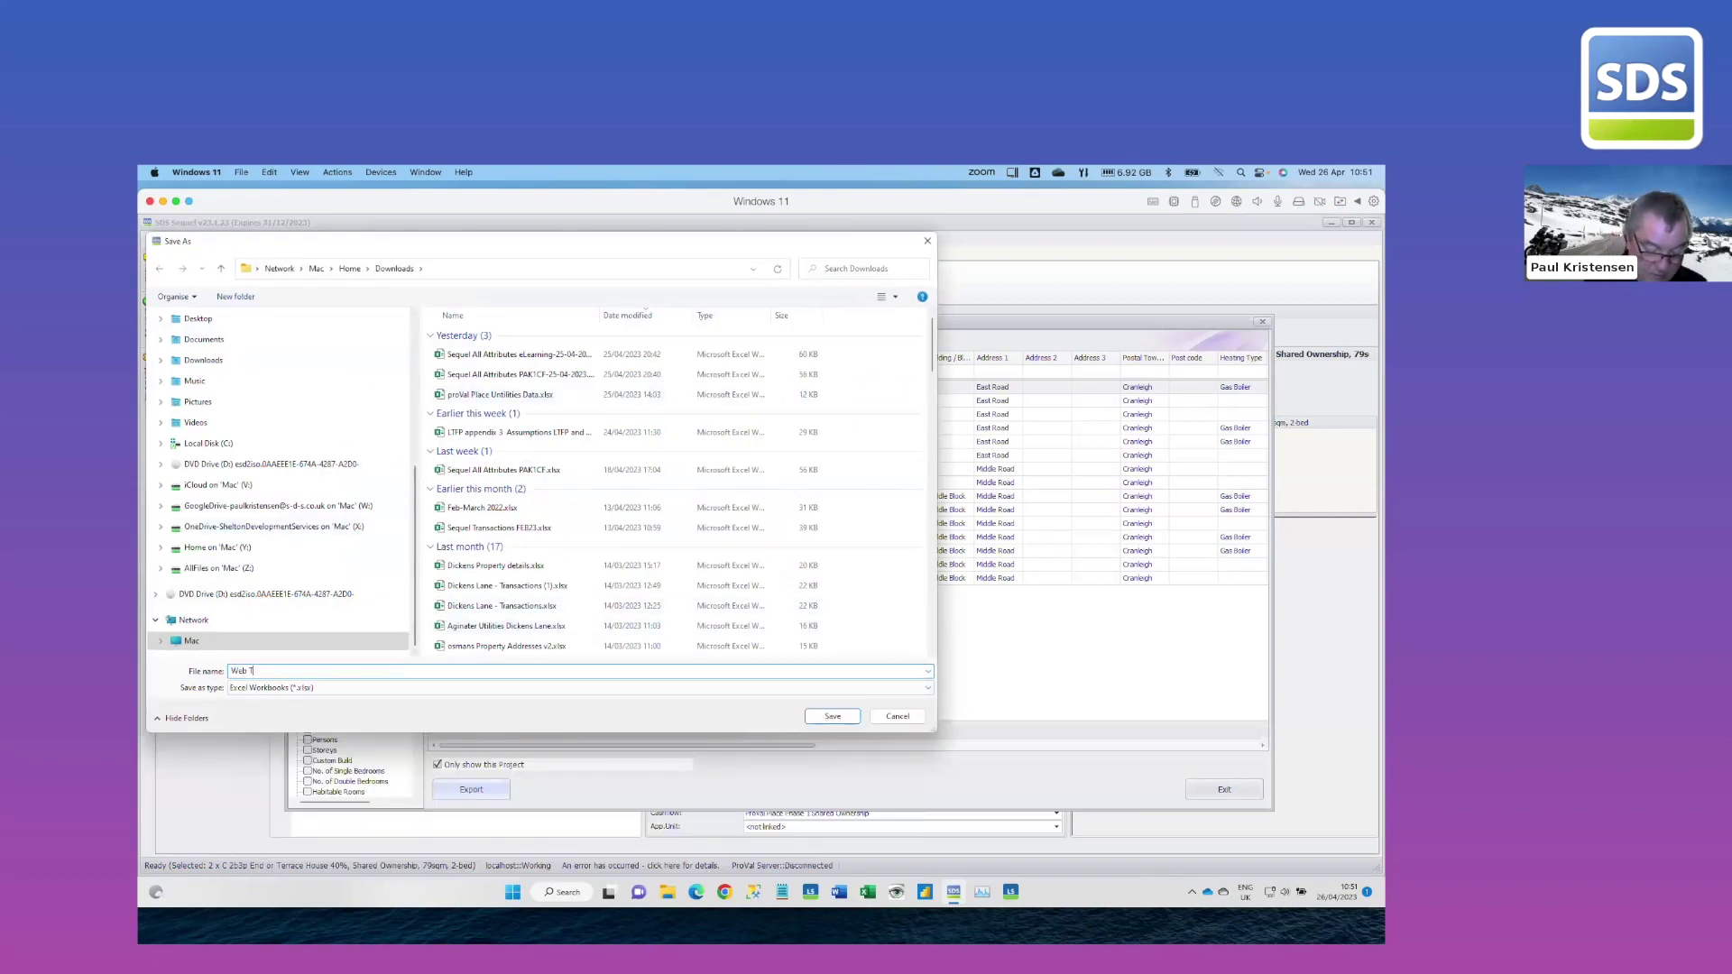
type("eam Apr")
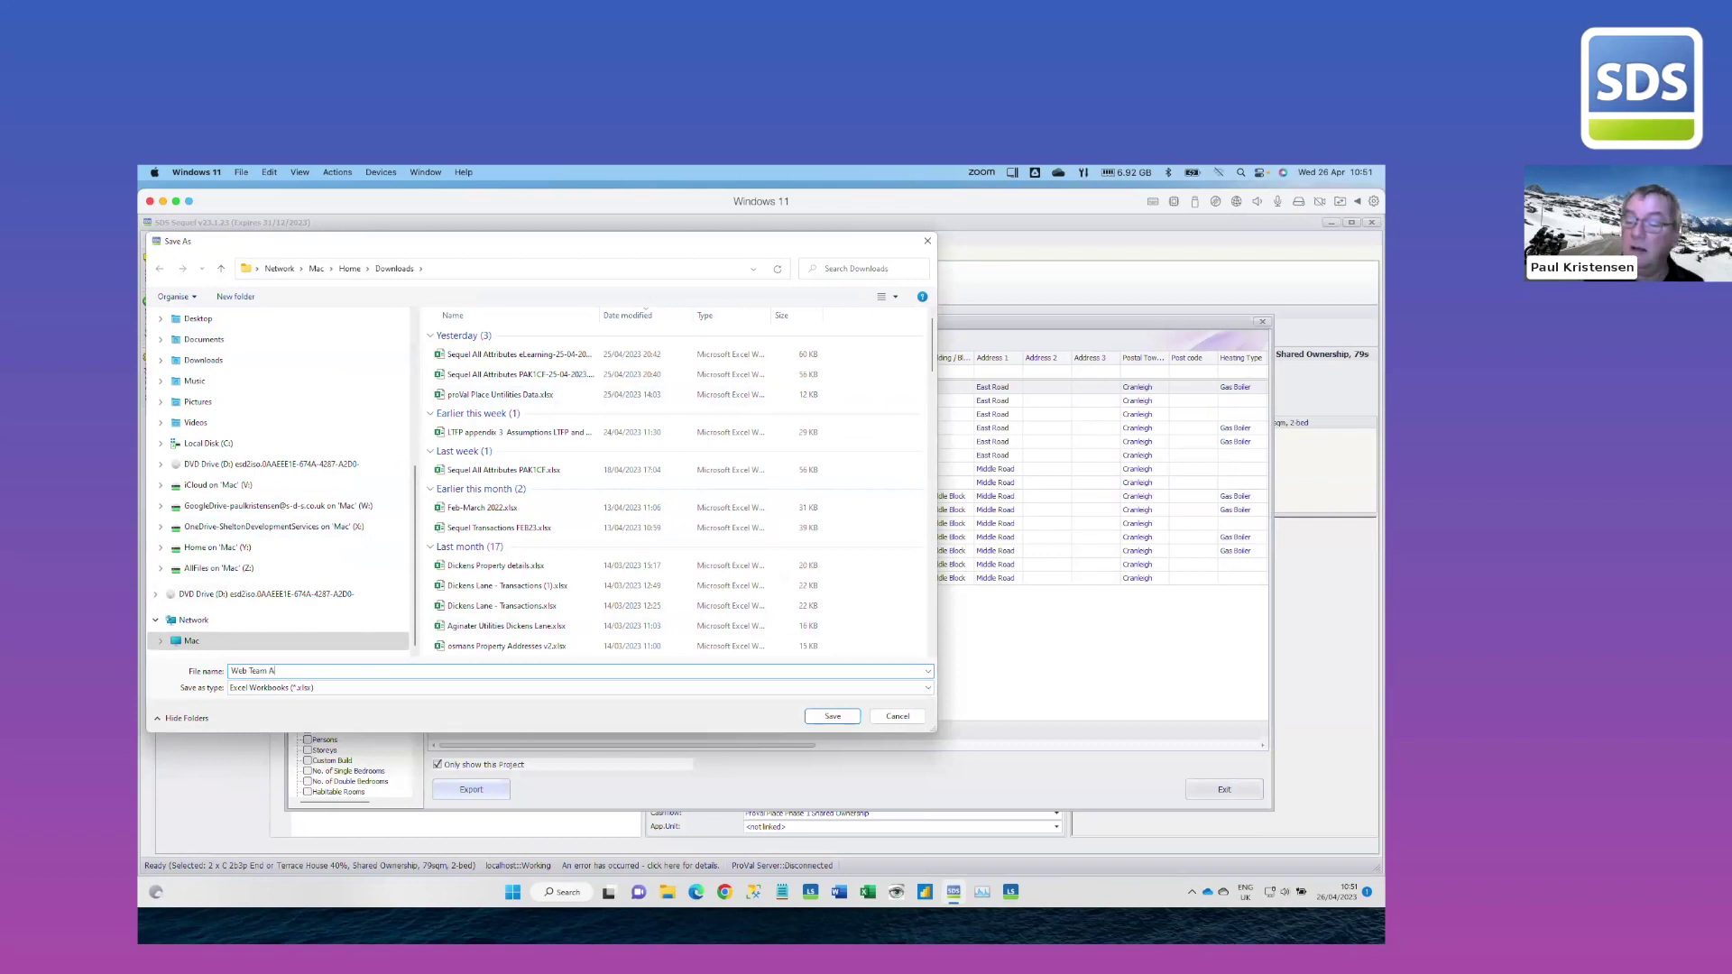
key("BackSpace")
key("BackSpace")
key("BackSpace")
key("BackSpace")
key("BackSpace")
key("BackSpace")
key("BackSpace")
key("BackSpace")
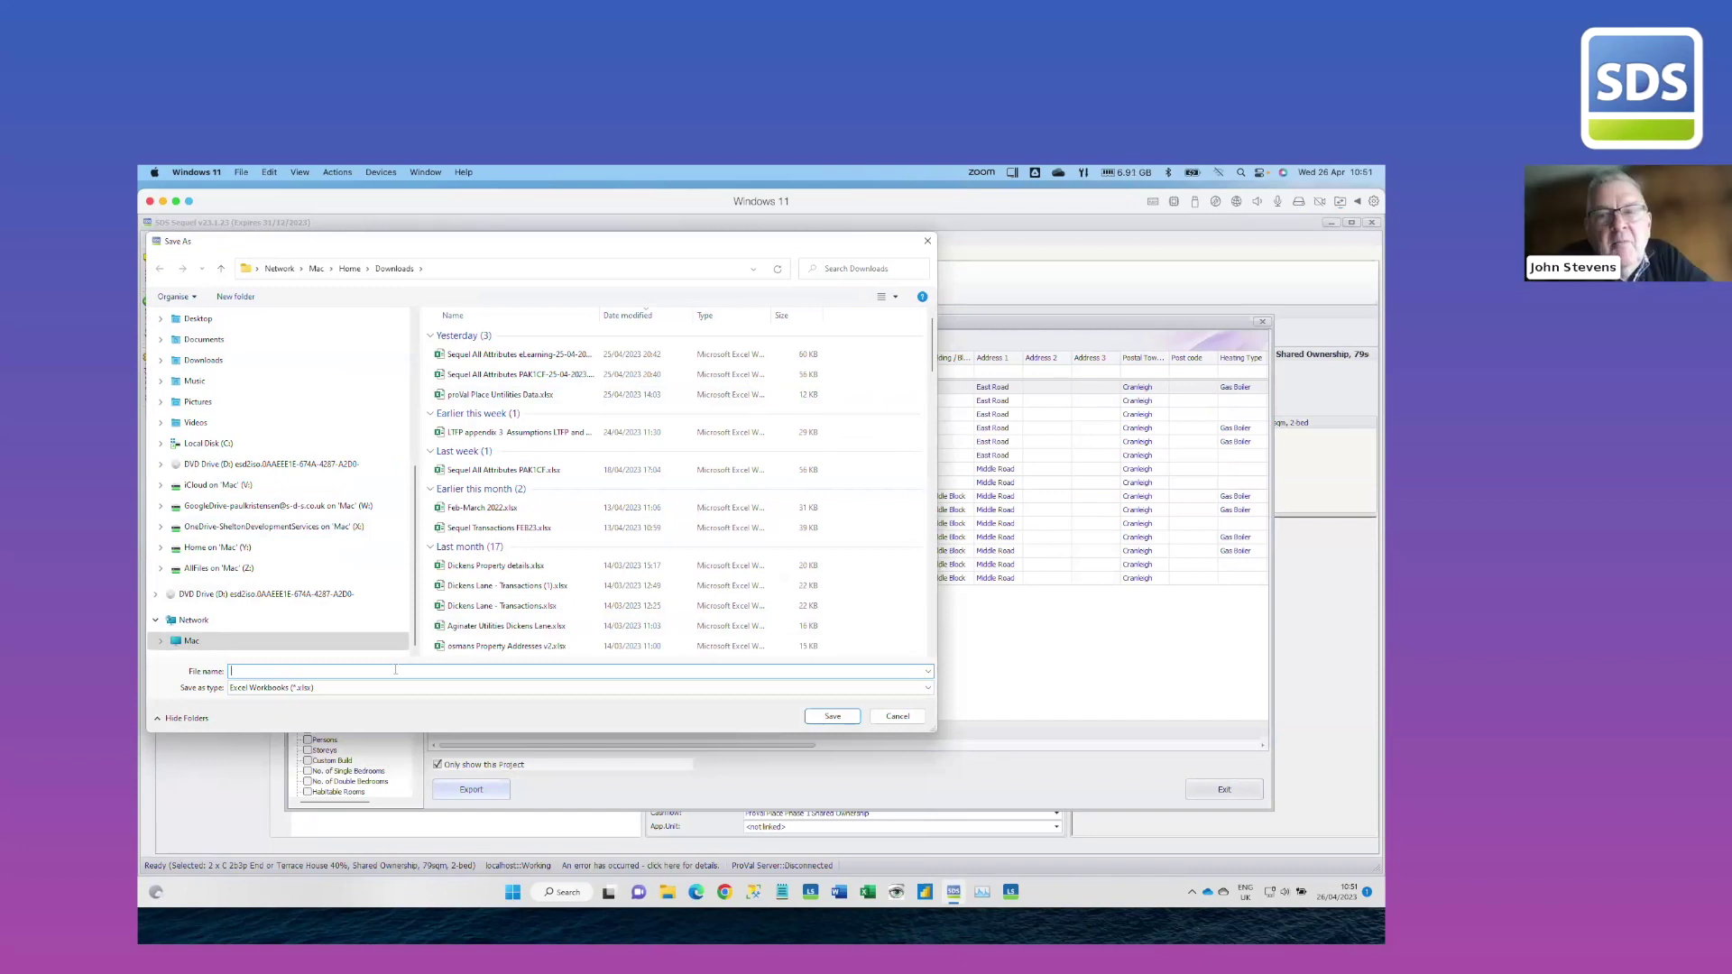
type("EA")
key("Escape")
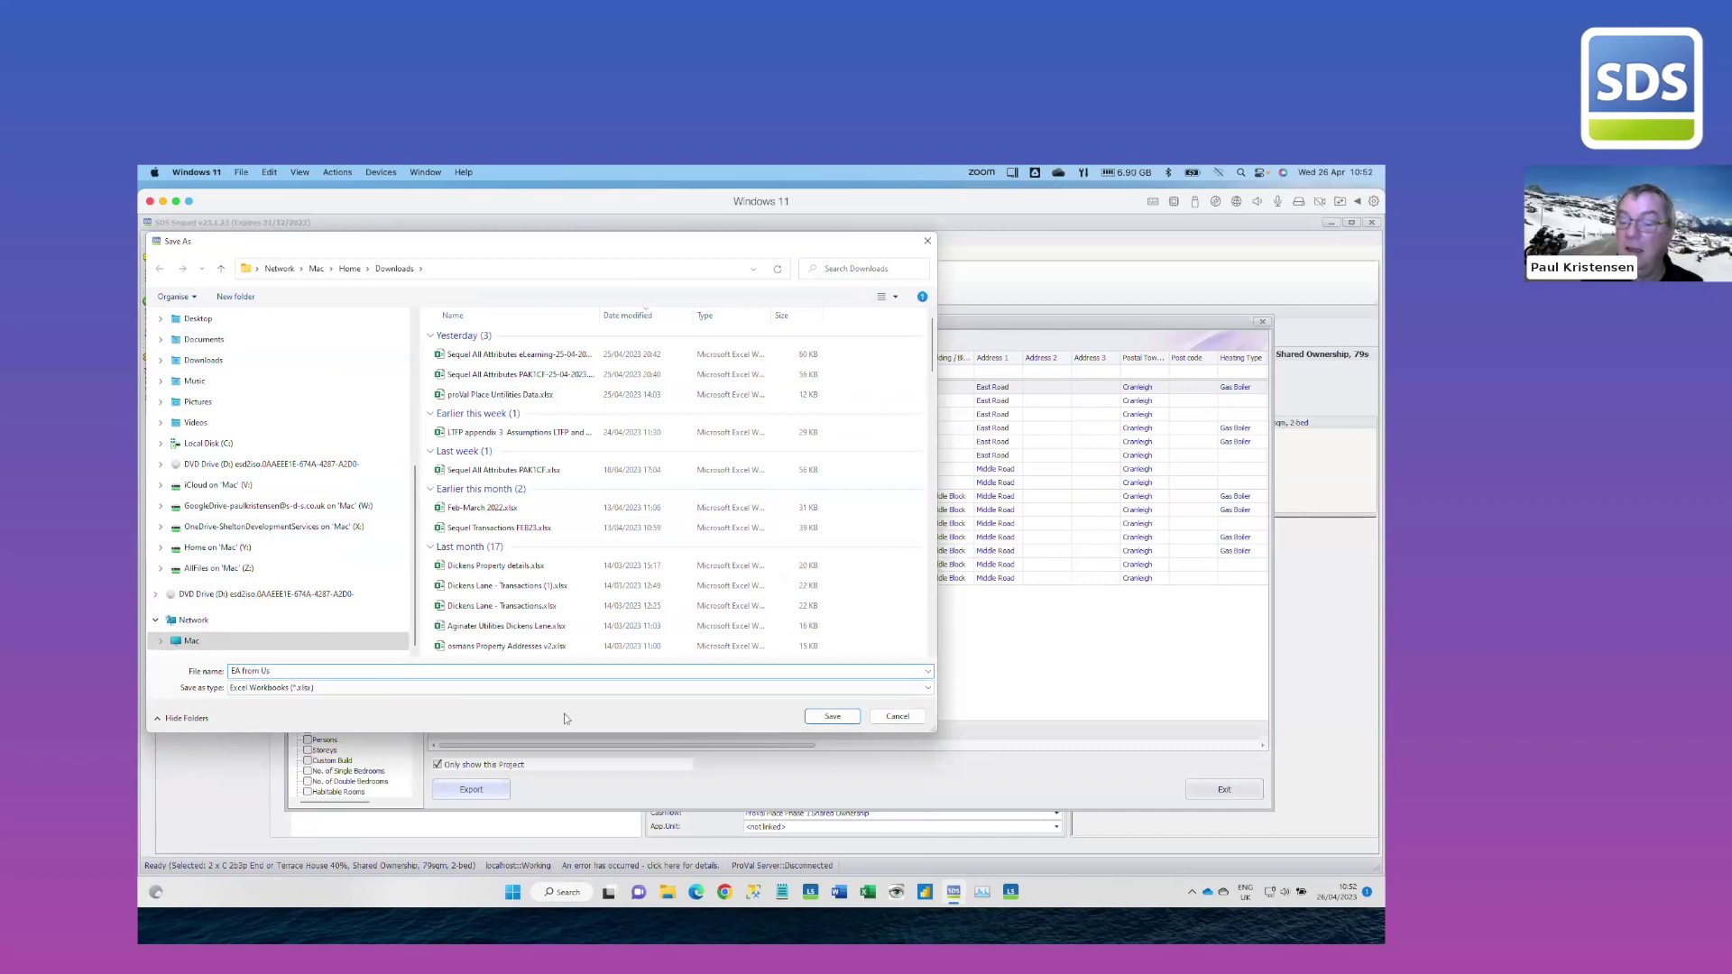
left_click(806, 719)
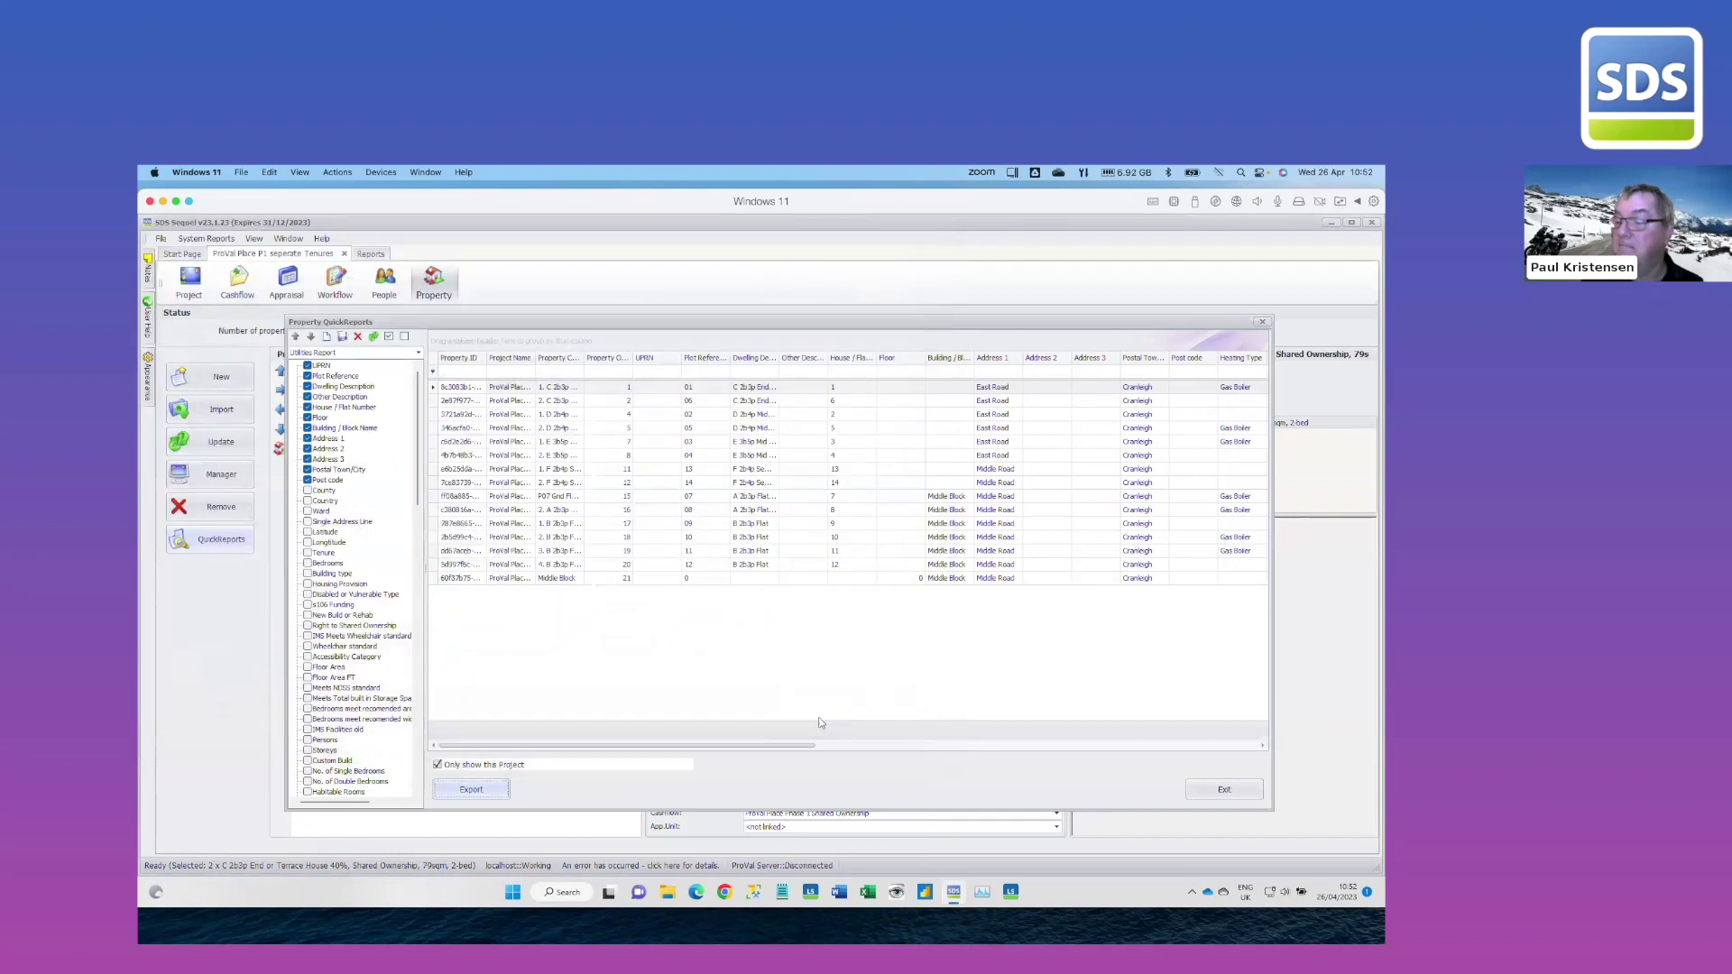
left_click(858, 895)
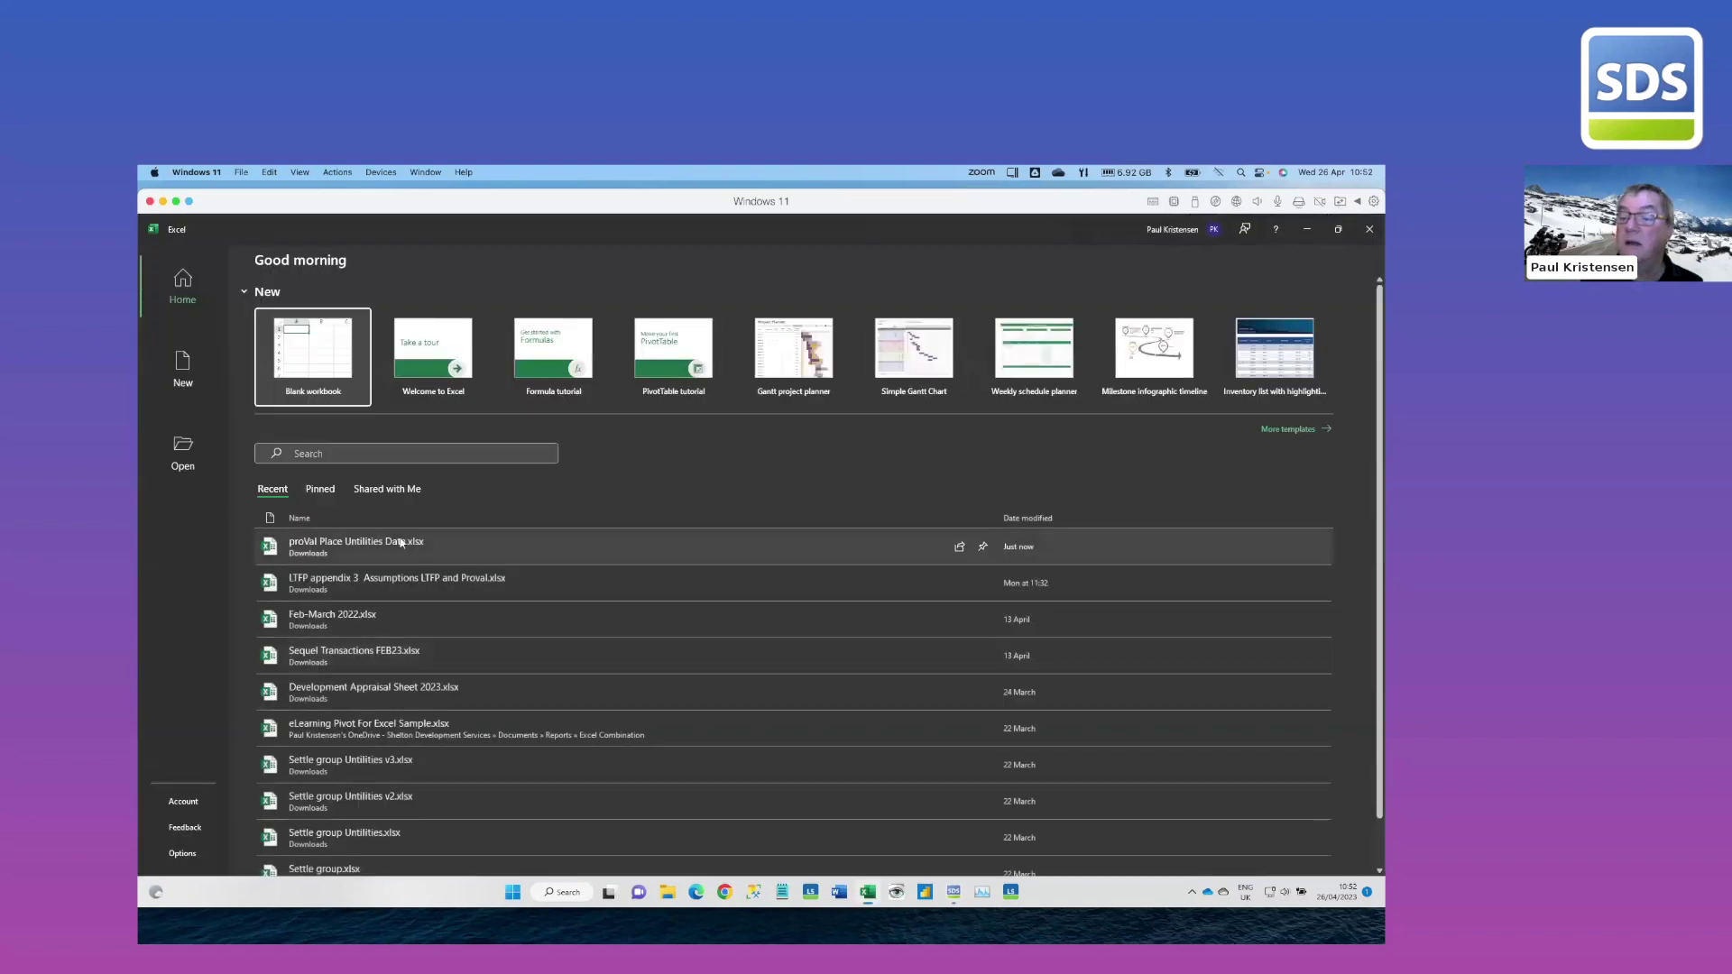
Open the EA from Us workbook from the Downloads folder
left_click(189, 464)
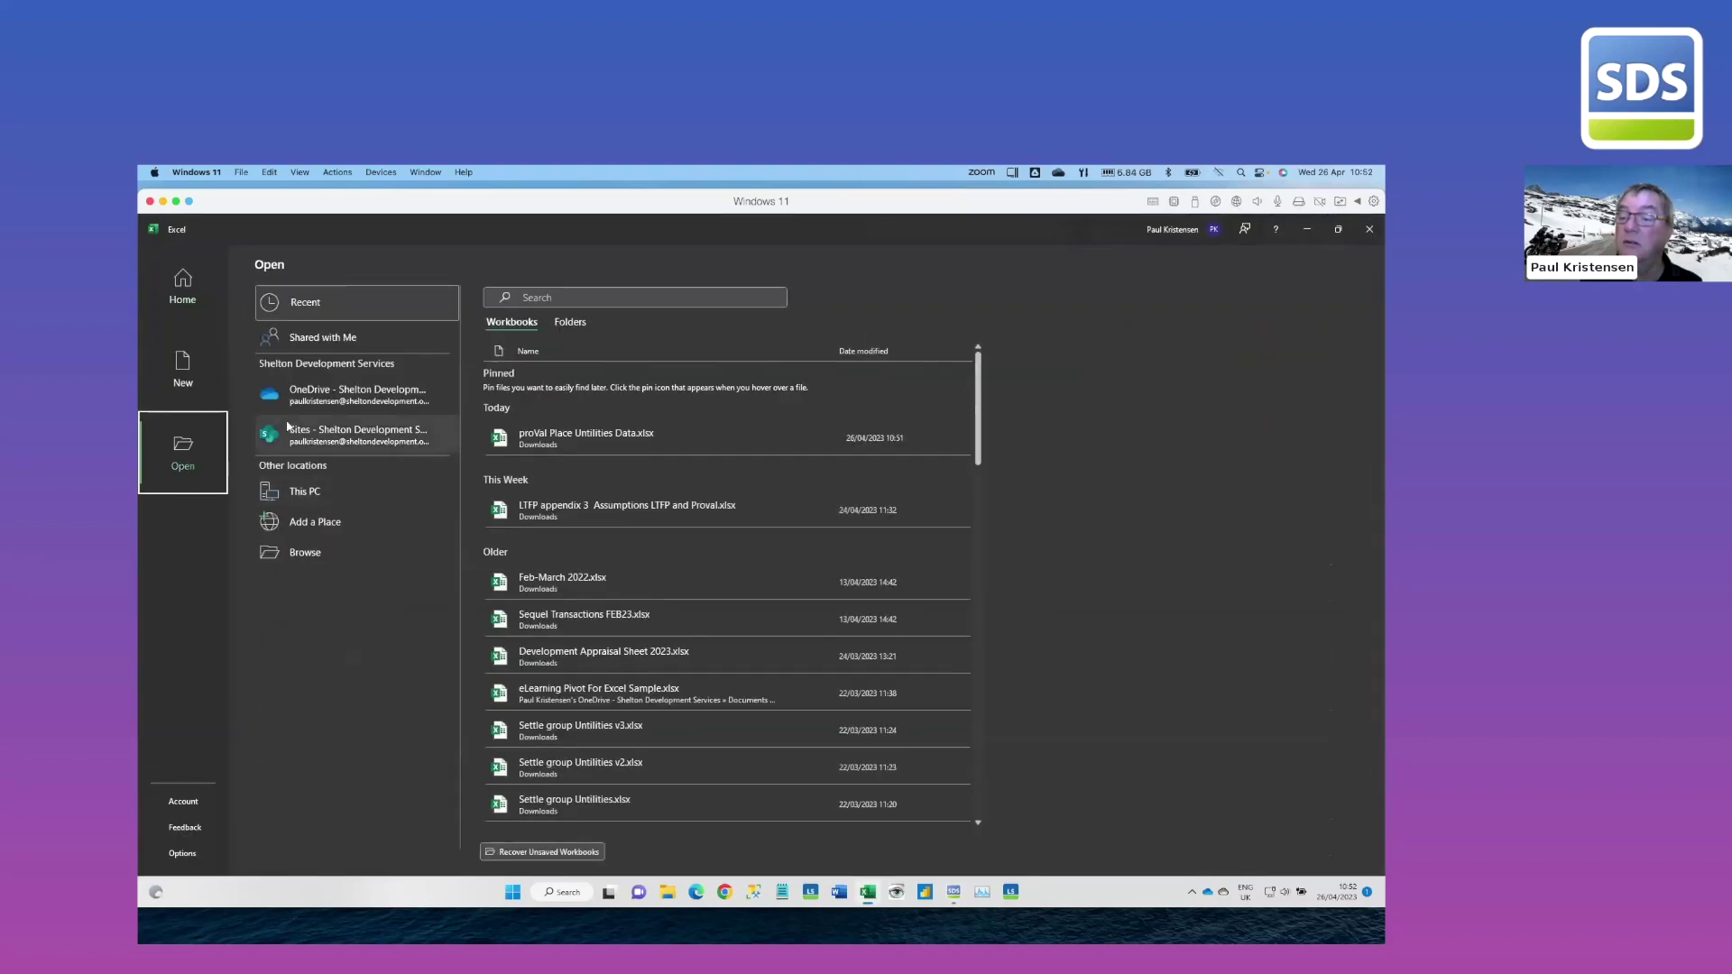
left_click(359, 553)
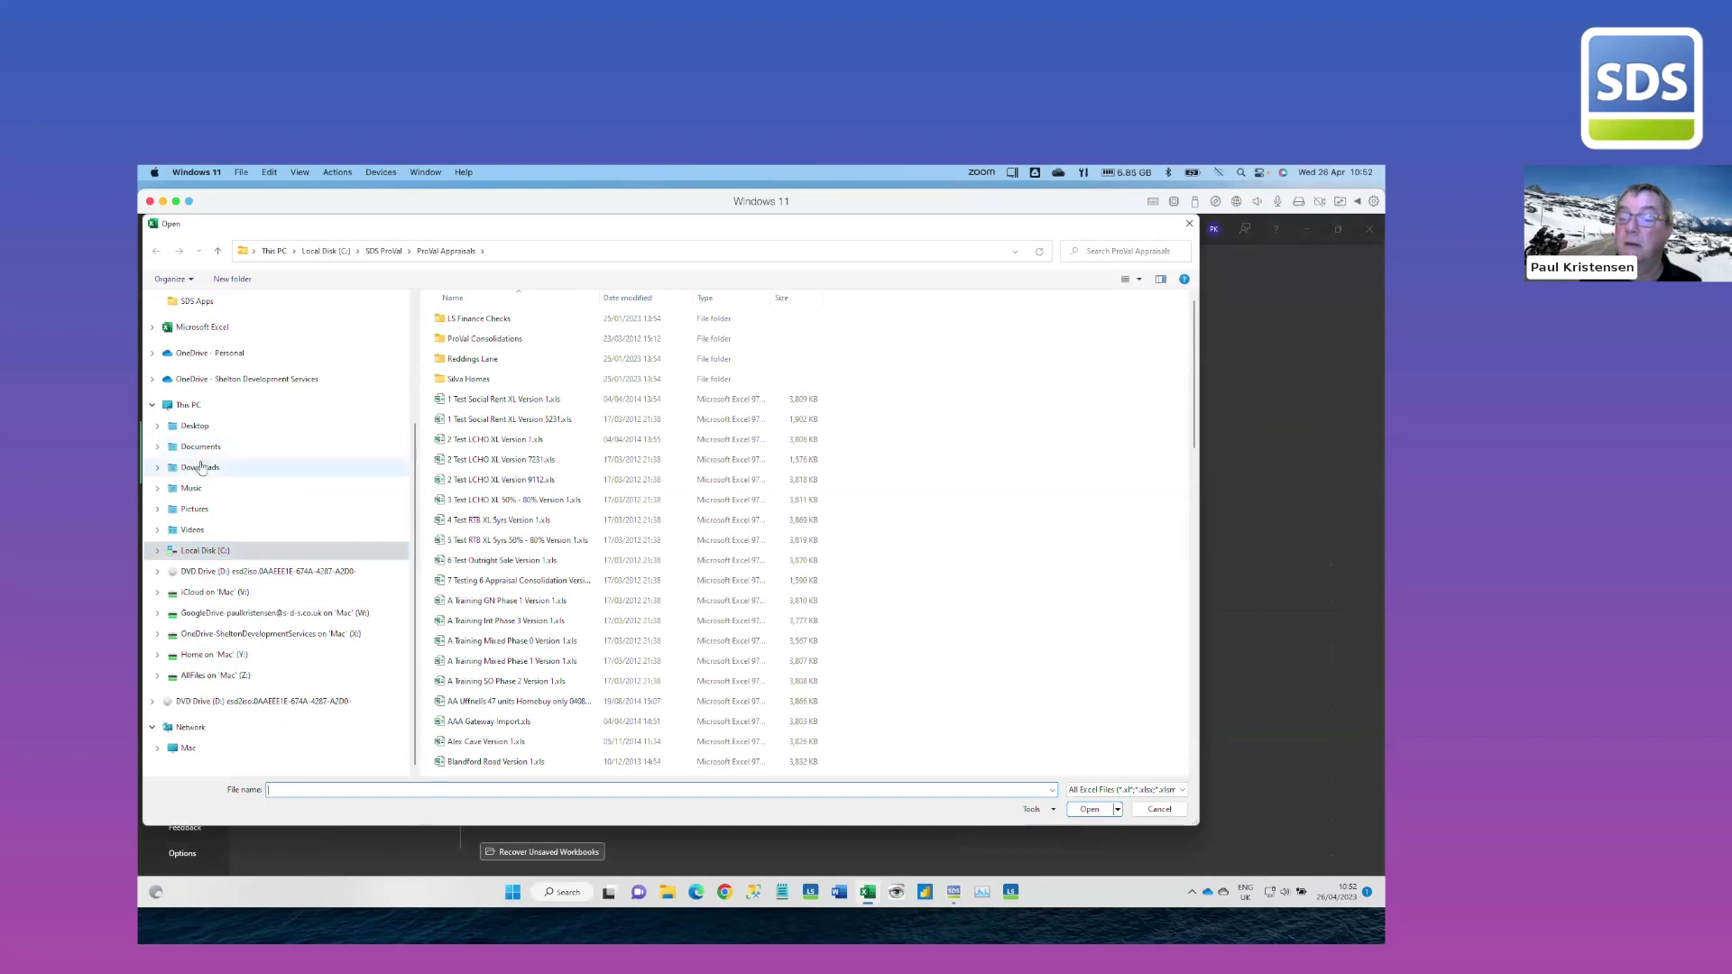
left_click(204, 466)
double_click(475, 338)
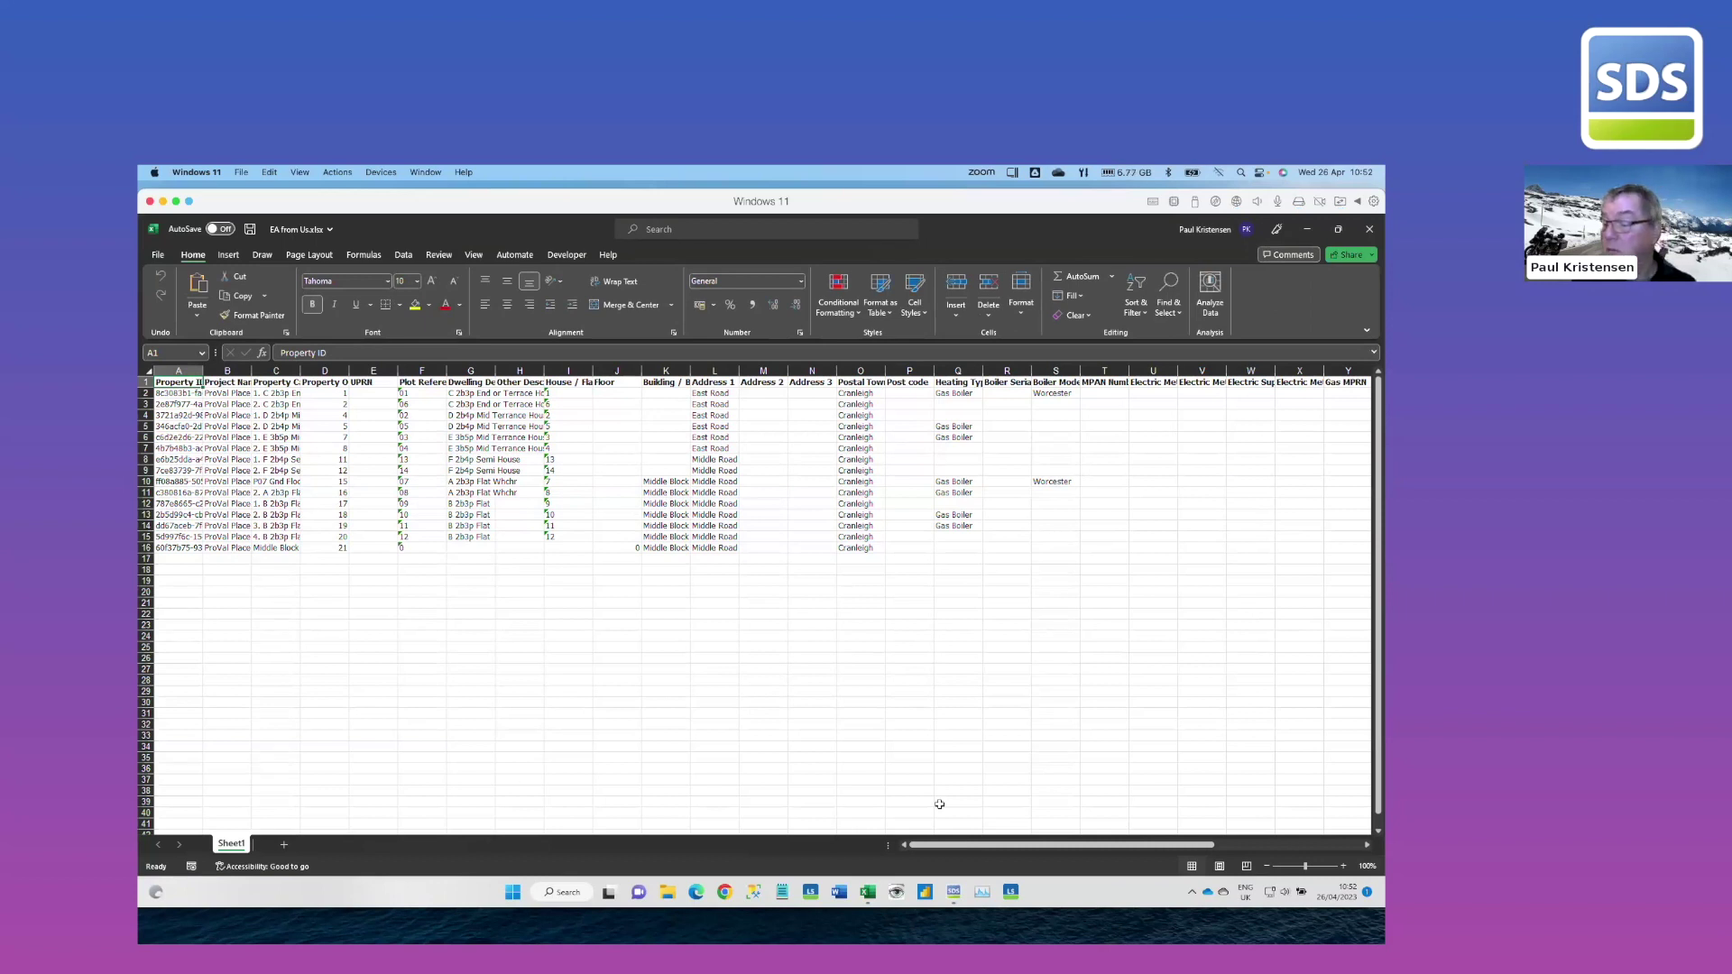
Widen column T and enter MPAN001 and MPAN002 in T2 and T3
left_click_drag(1015, 846, 1177, 852)
left_click_drag(543, 377, 578, 377)
left_click(519, 395)
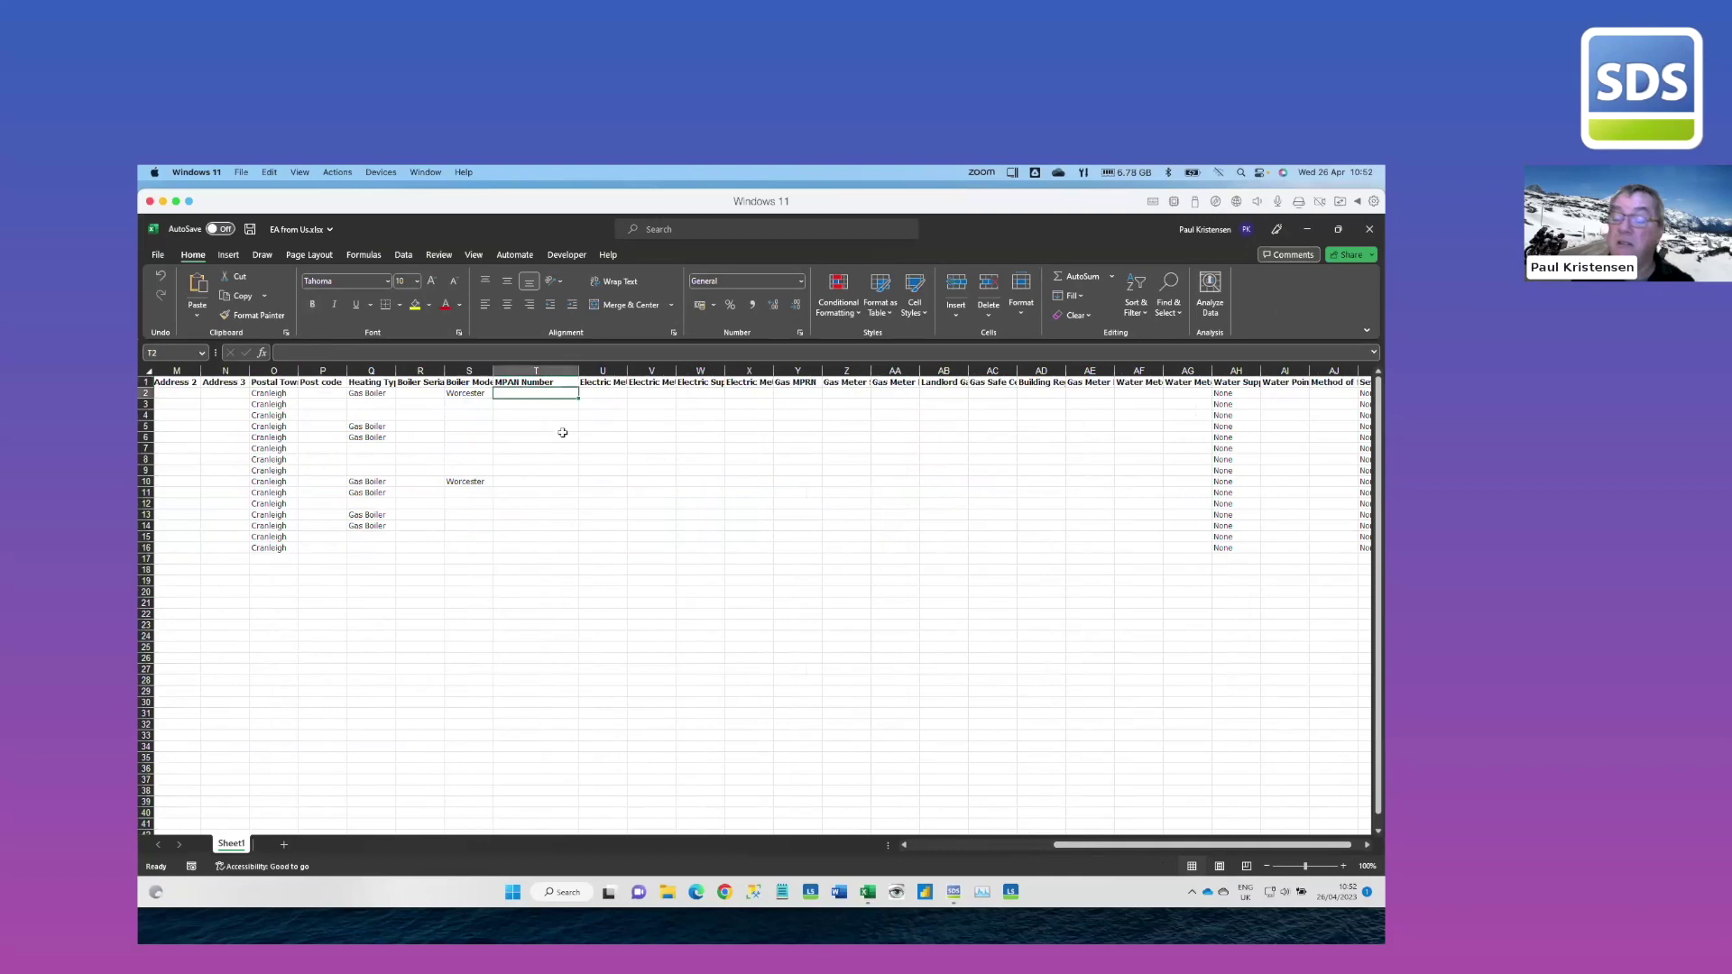
type("MPAN001")
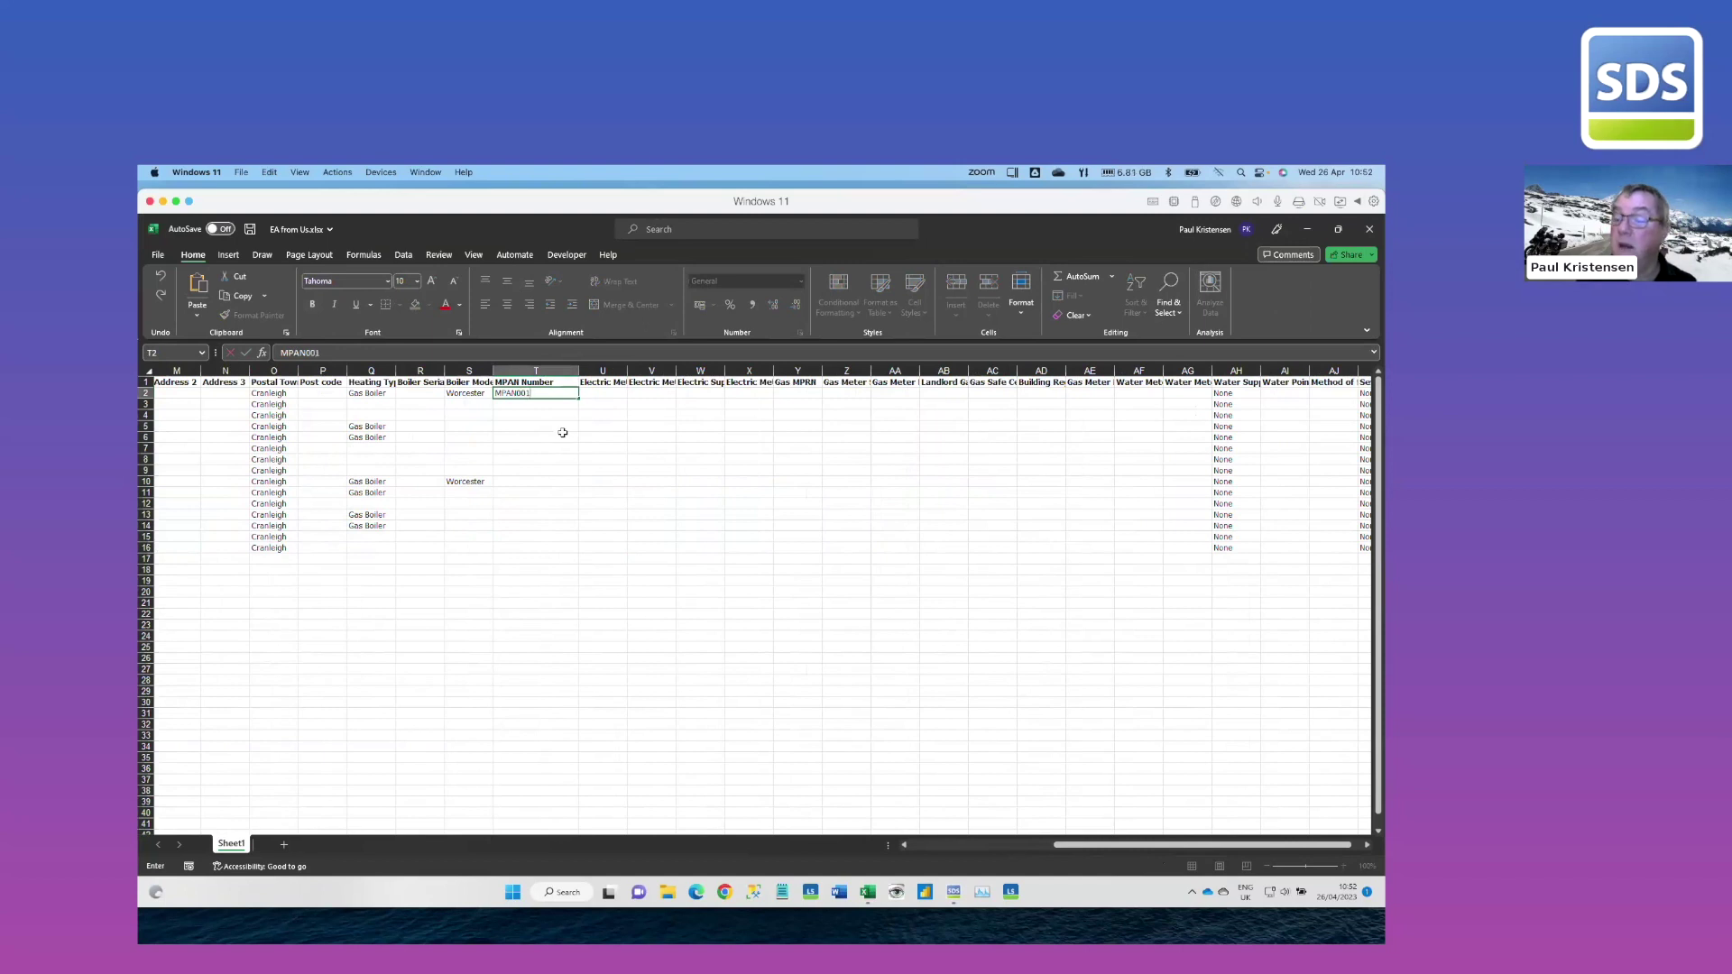
key("ctrl+Return")
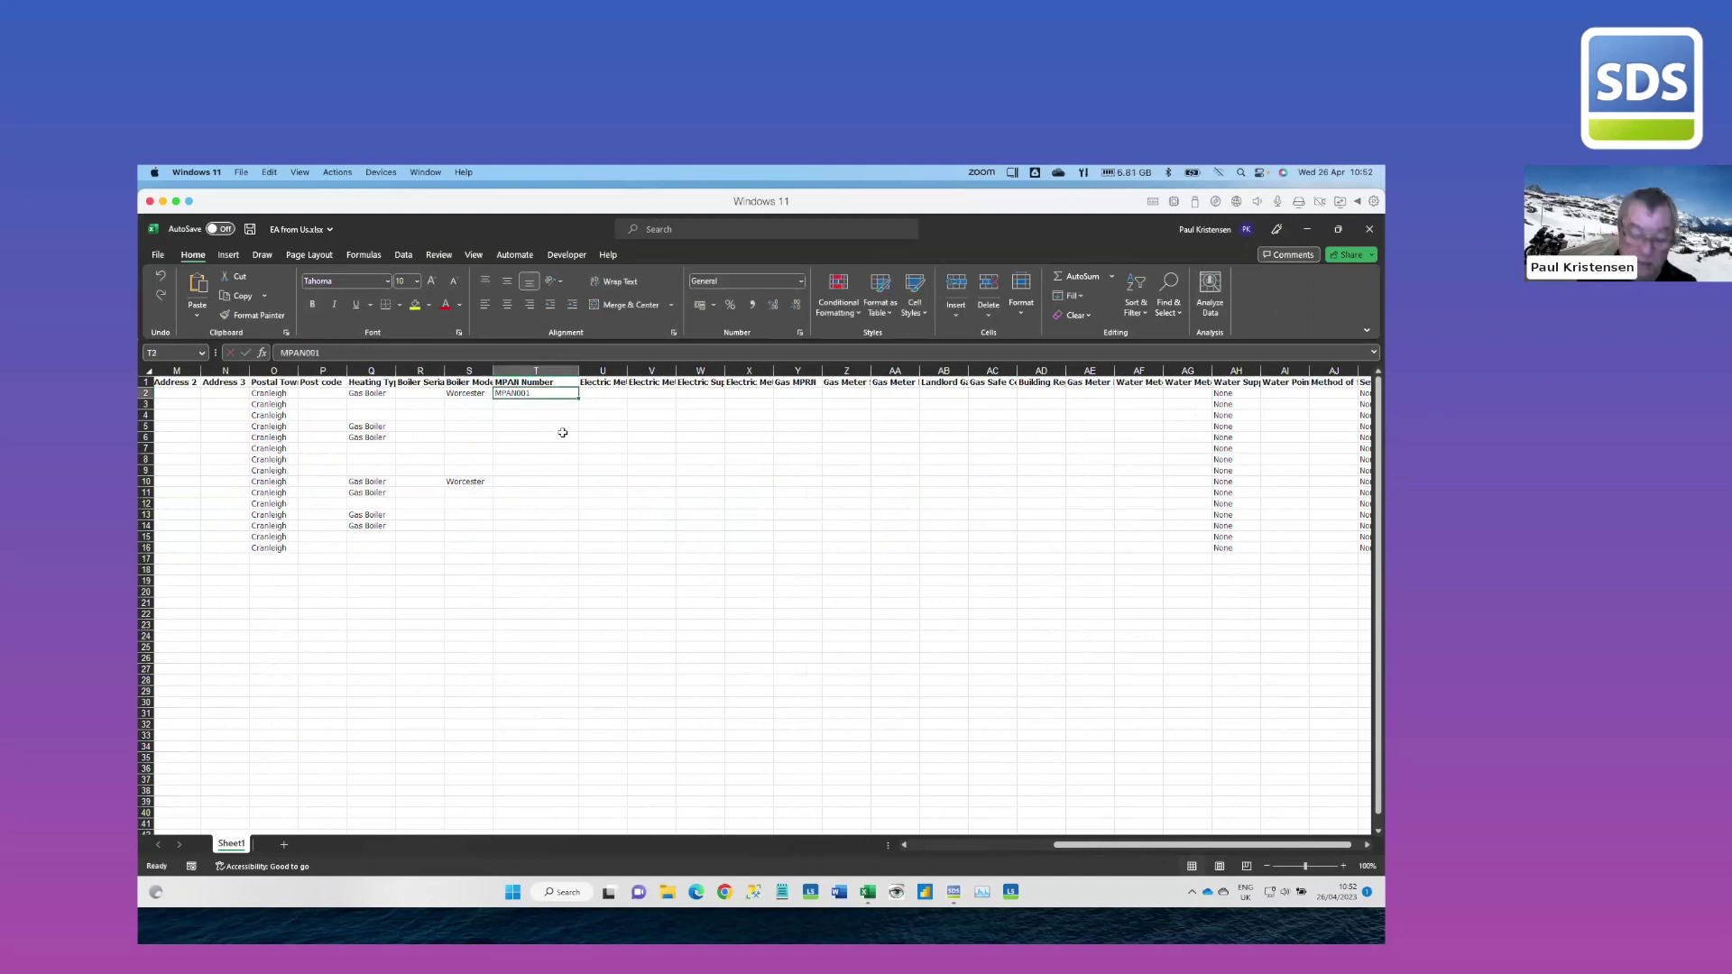
key("Return")
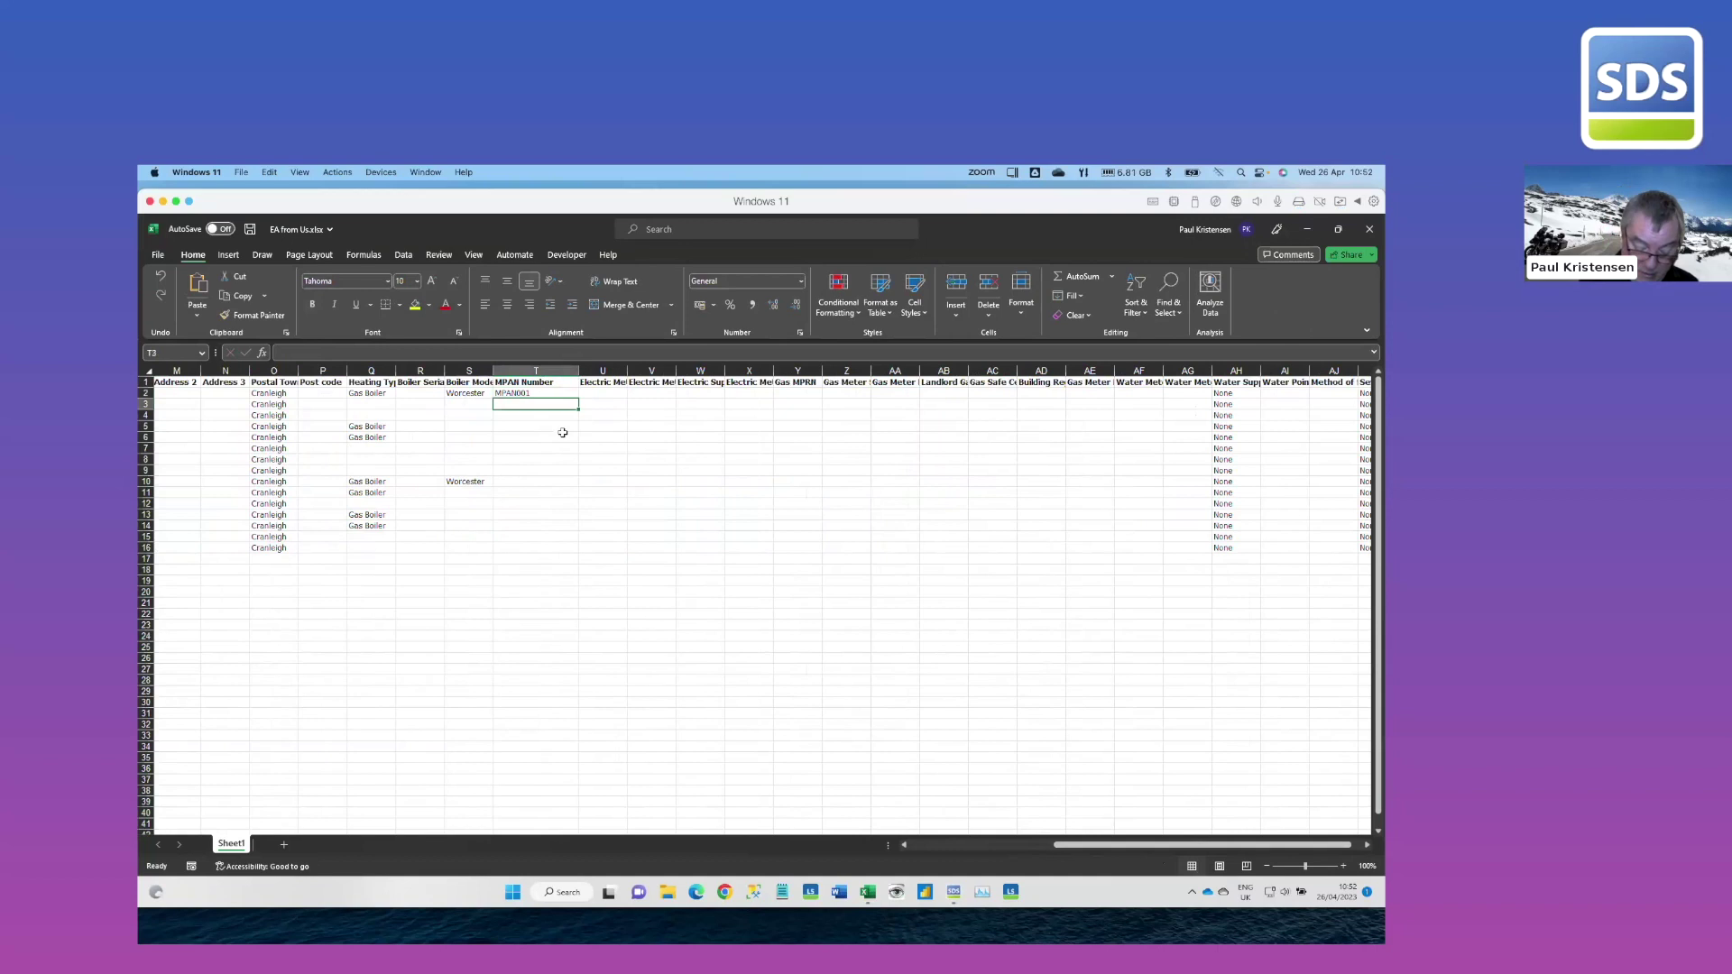
type("MPAN")
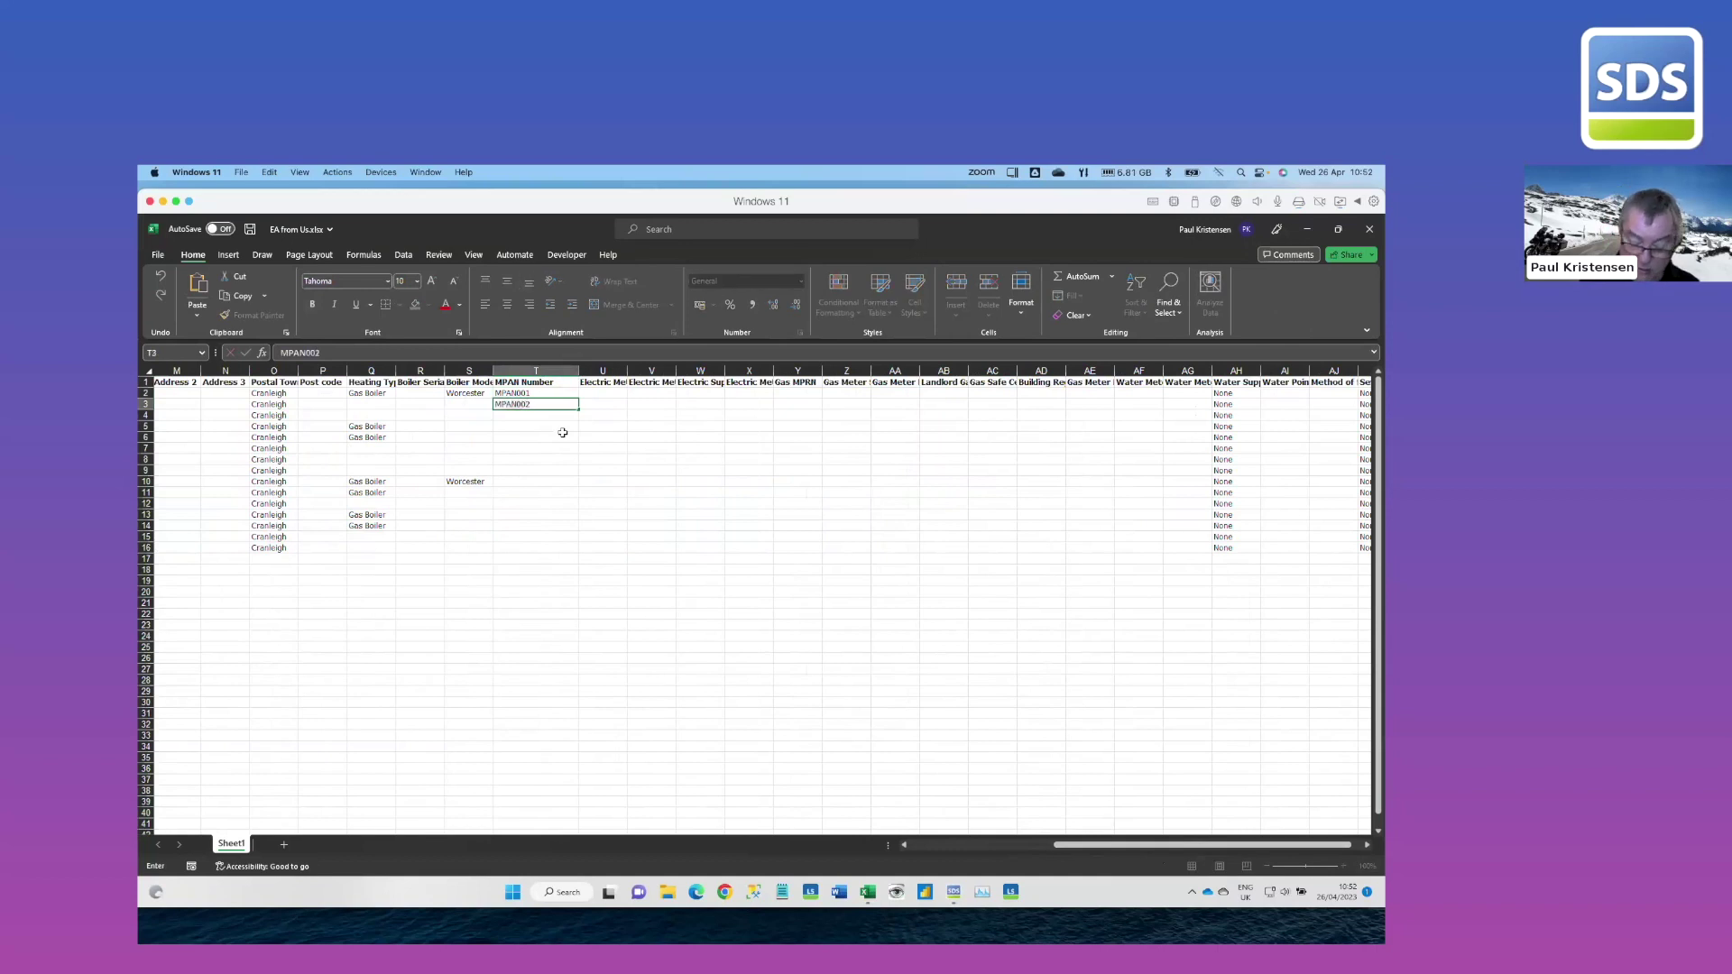
type("002")
key("Return")
Widen columns U and V and enter meter reading 1001 for the first property
left_click_drag(628, 371, 674, 371)
left_click(656, 395)
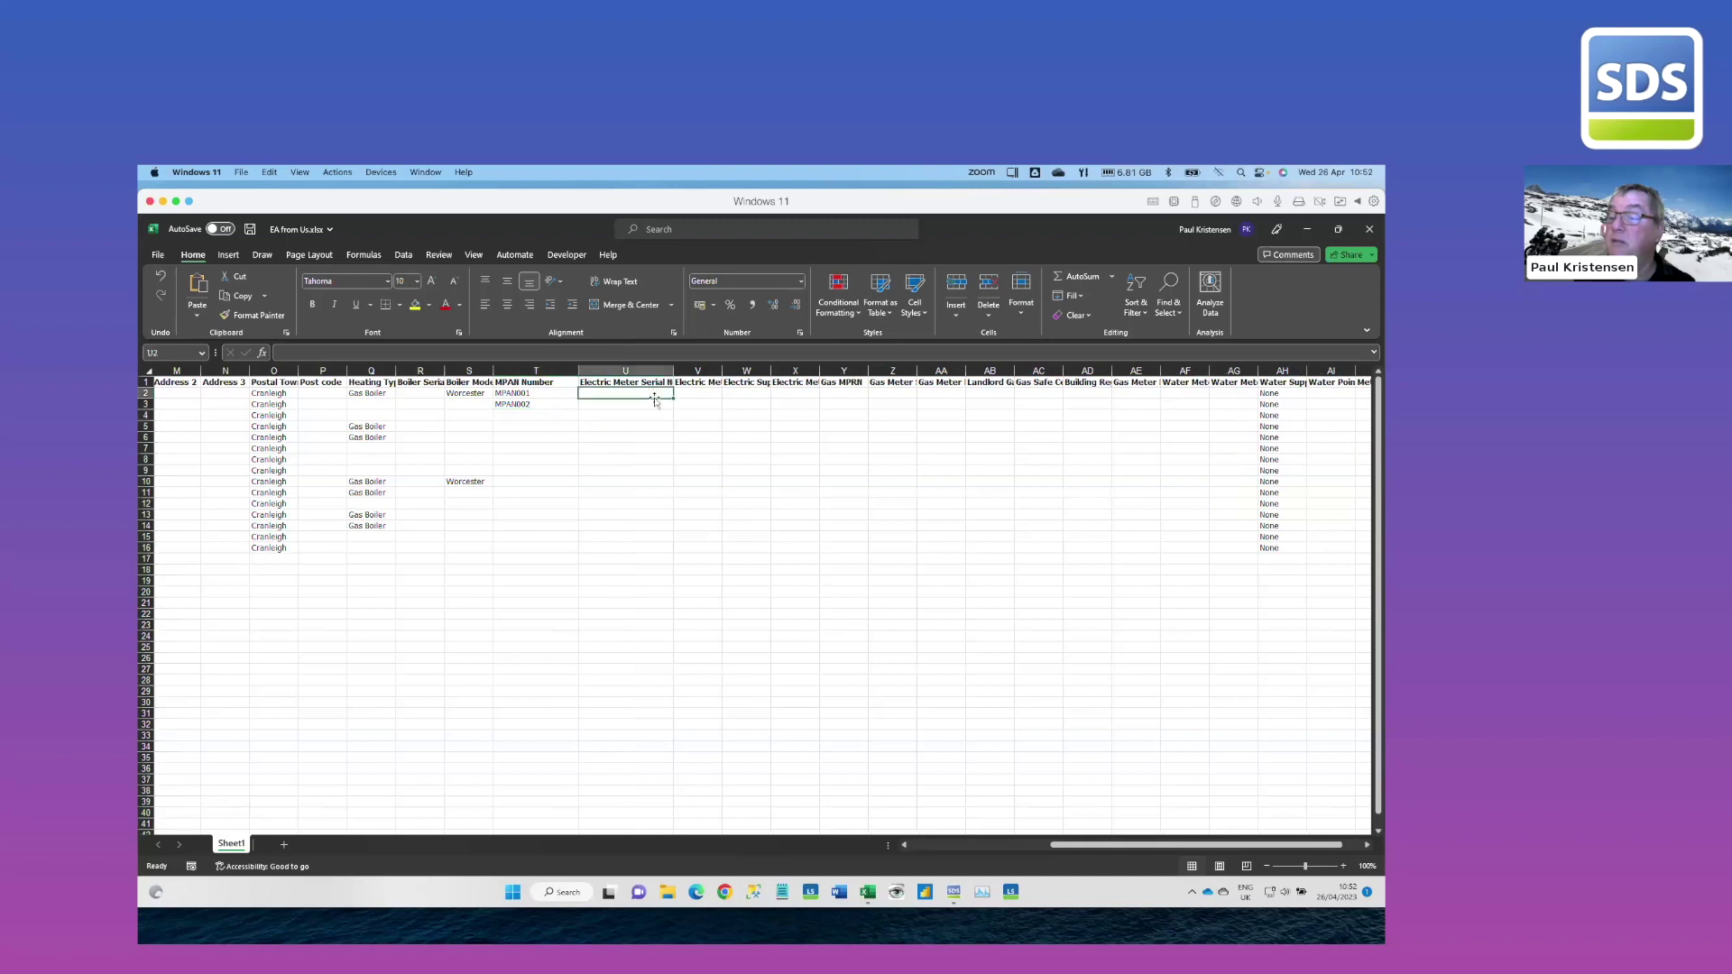
left_click(702, 393)
left_click_drag(722, 371, 765, 371)
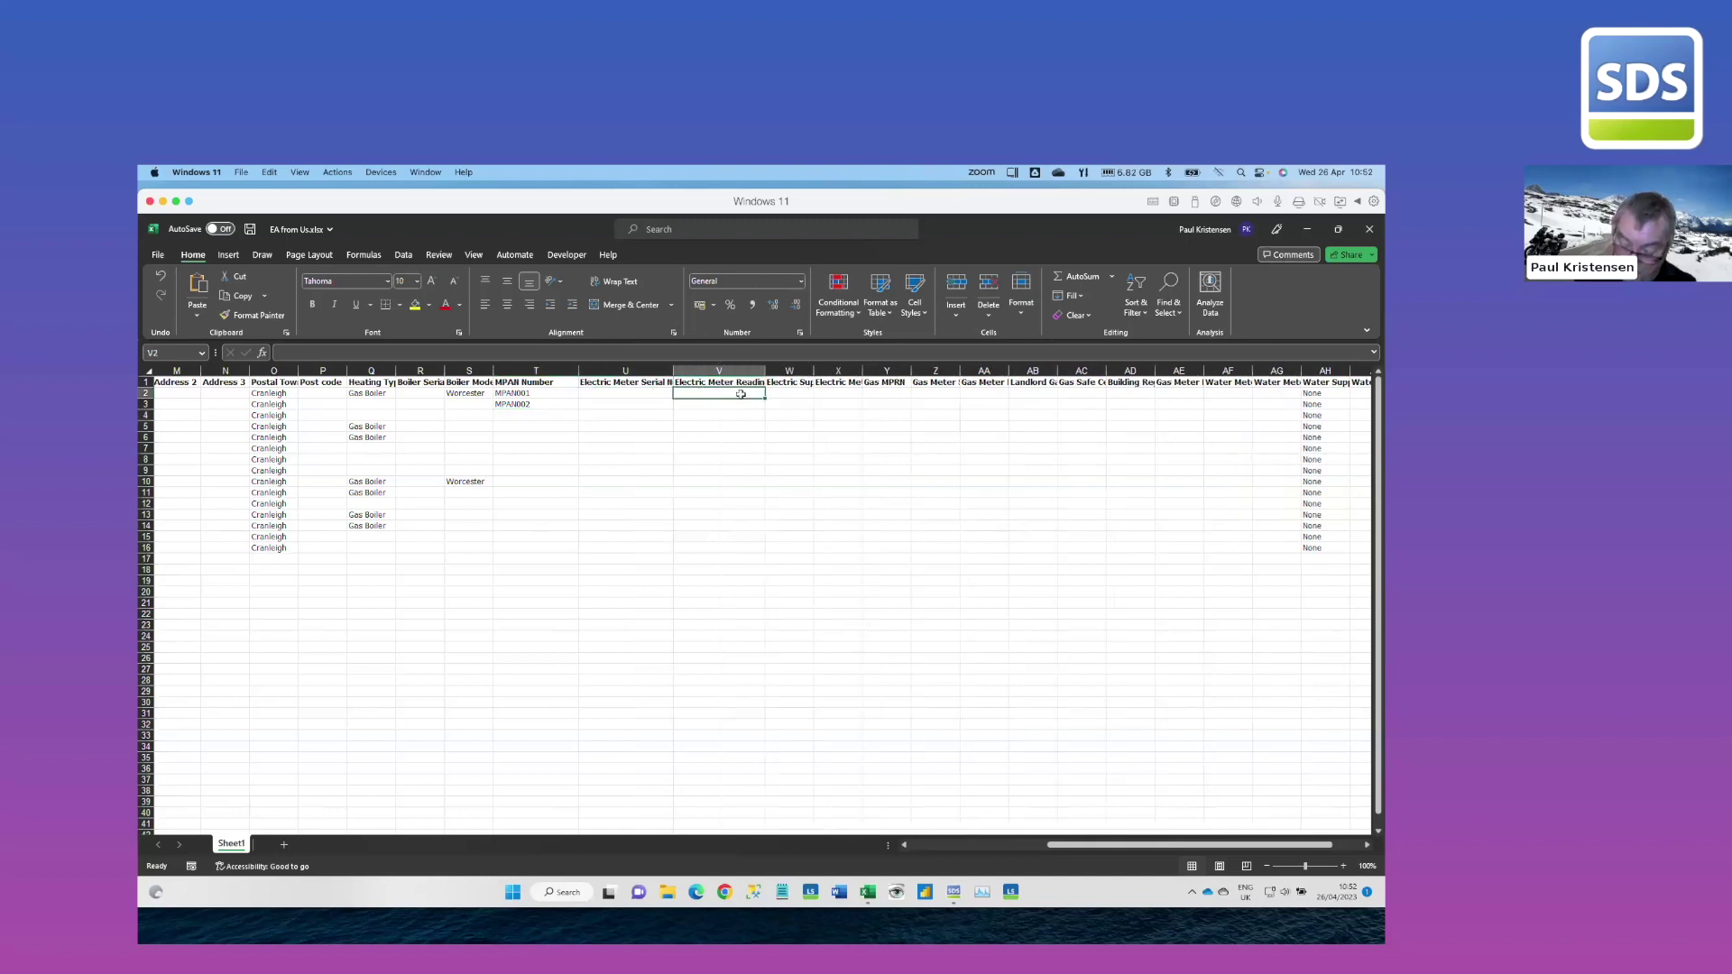
type("1001")
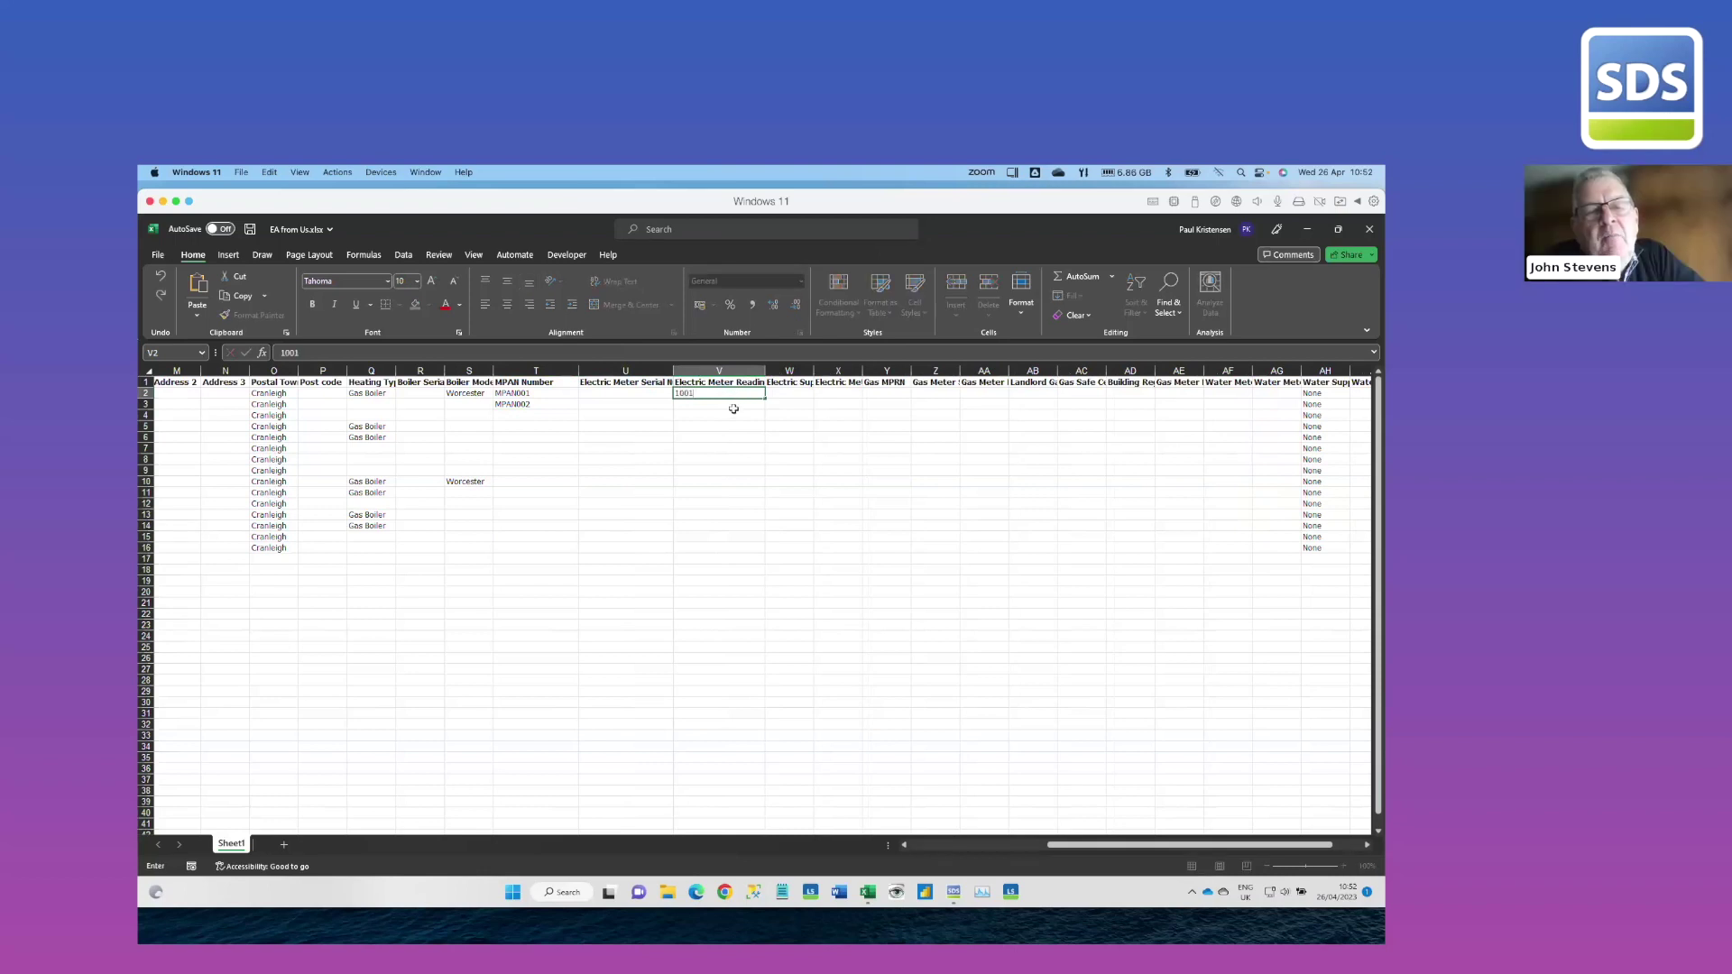
left_click(732, 404)
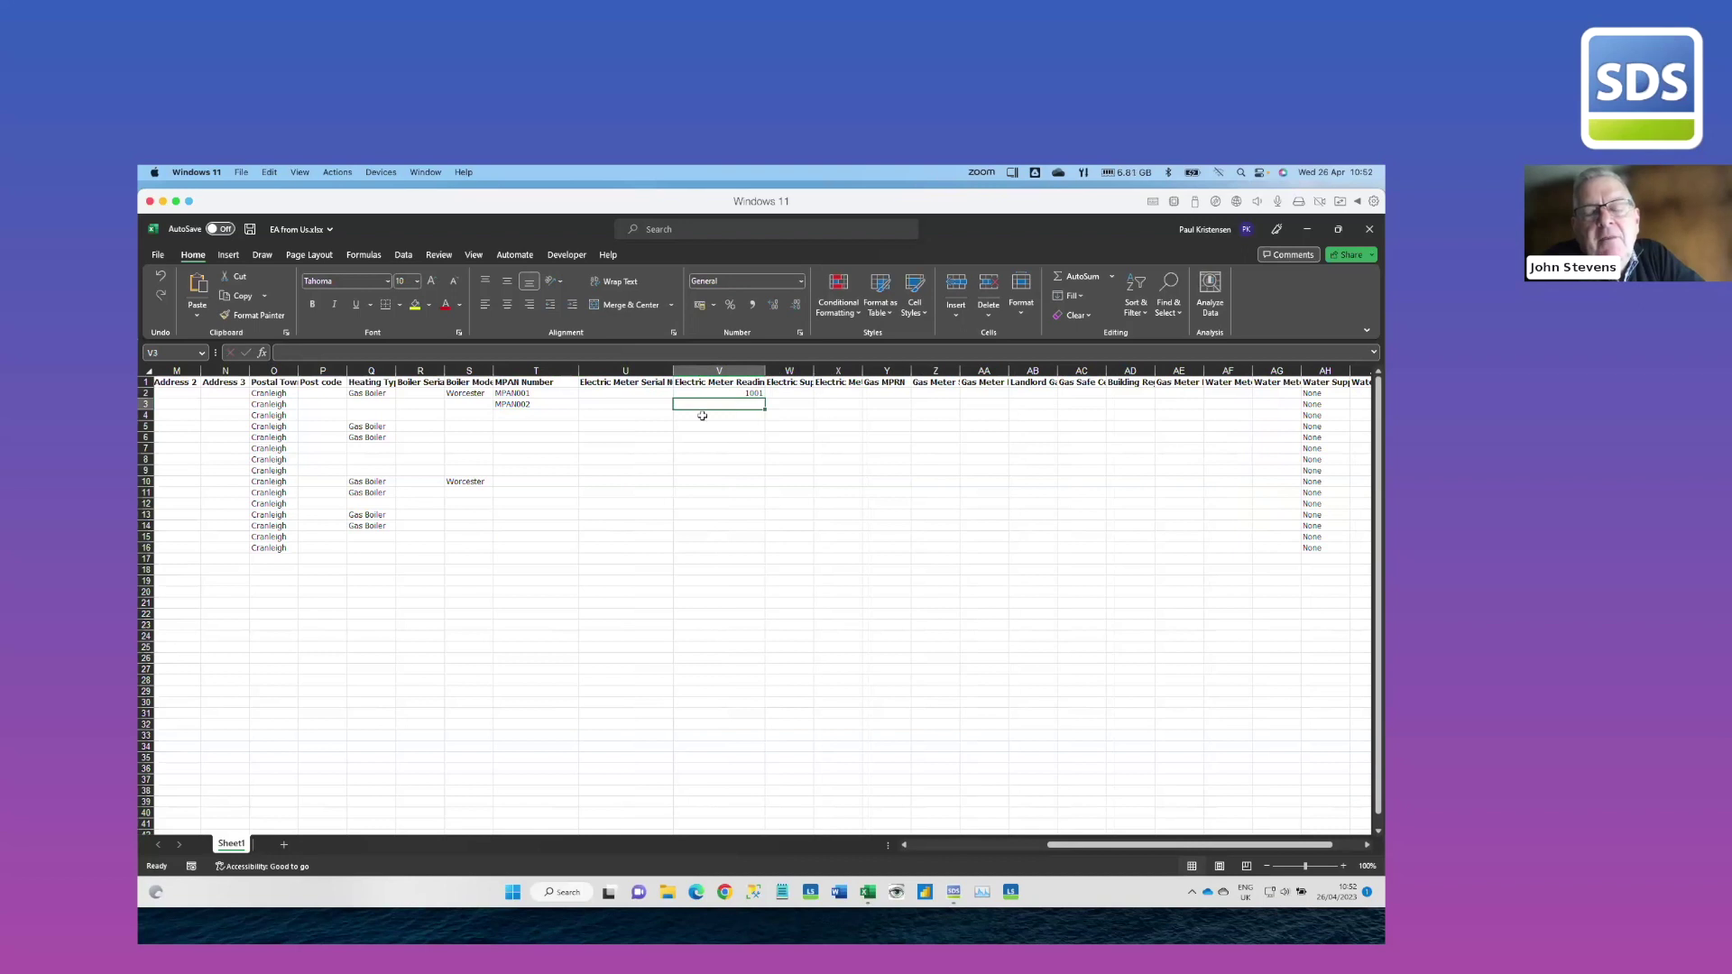
Fill the MPAN series down from T2:T3, clear surplus MPAN016 in T17, and save
left_click(541, 382)
left_click(549, 392)
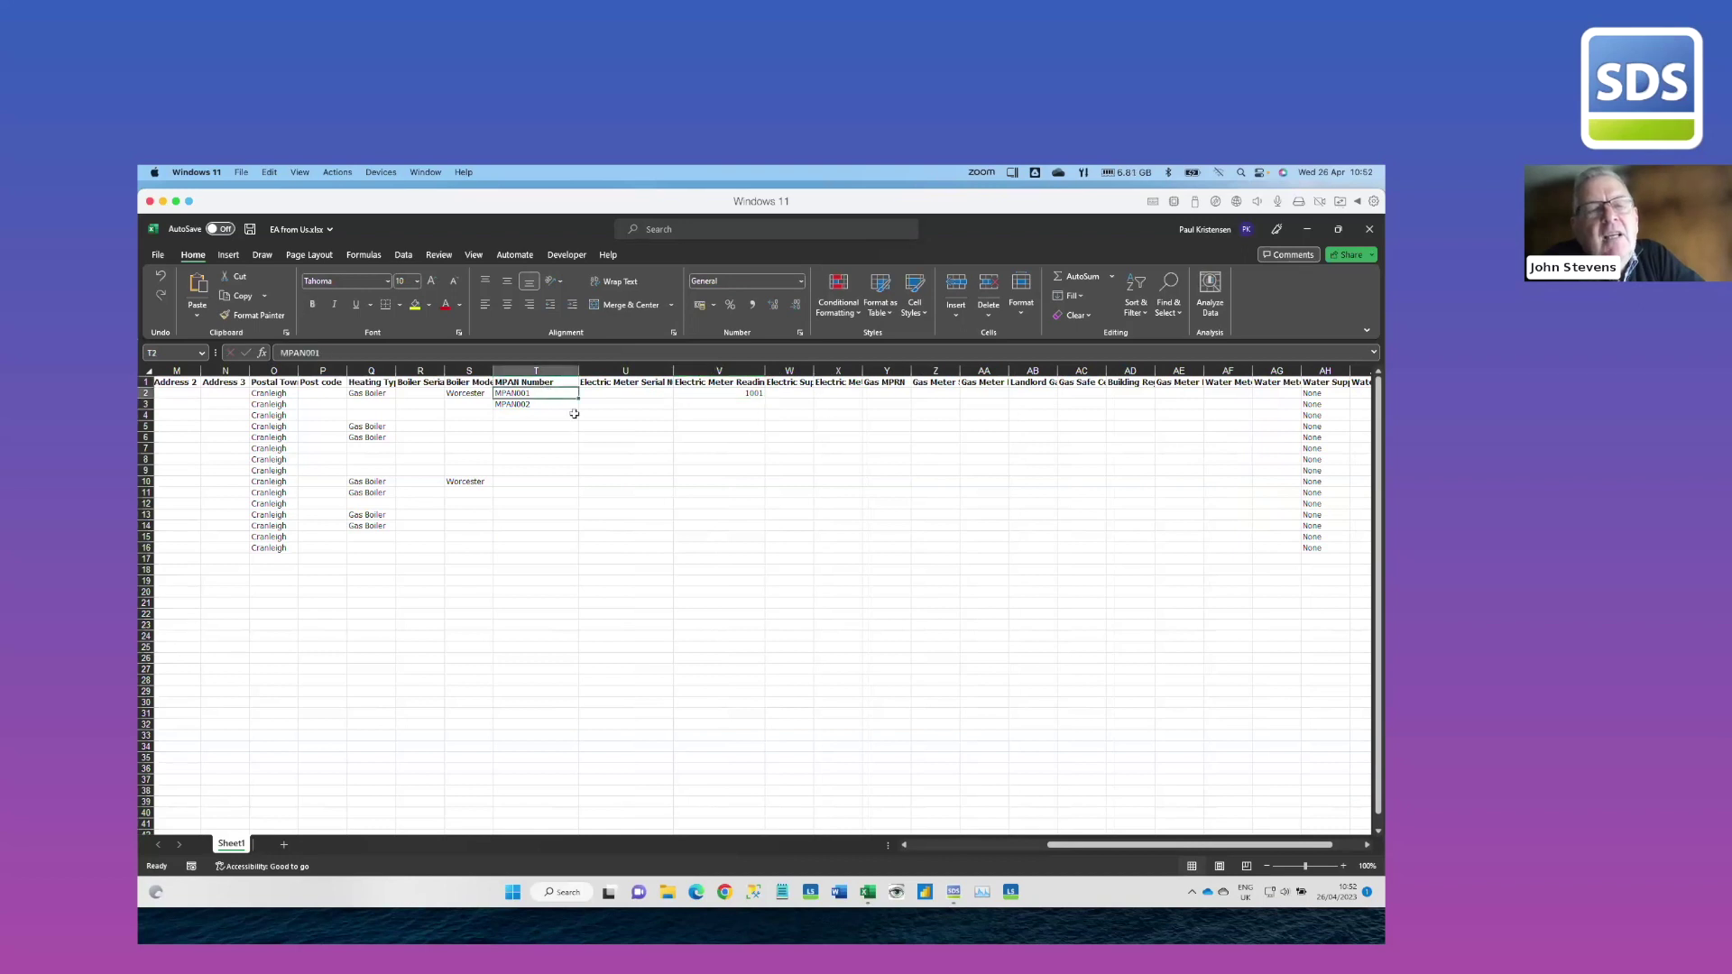
left_click(570, 405, "shift")
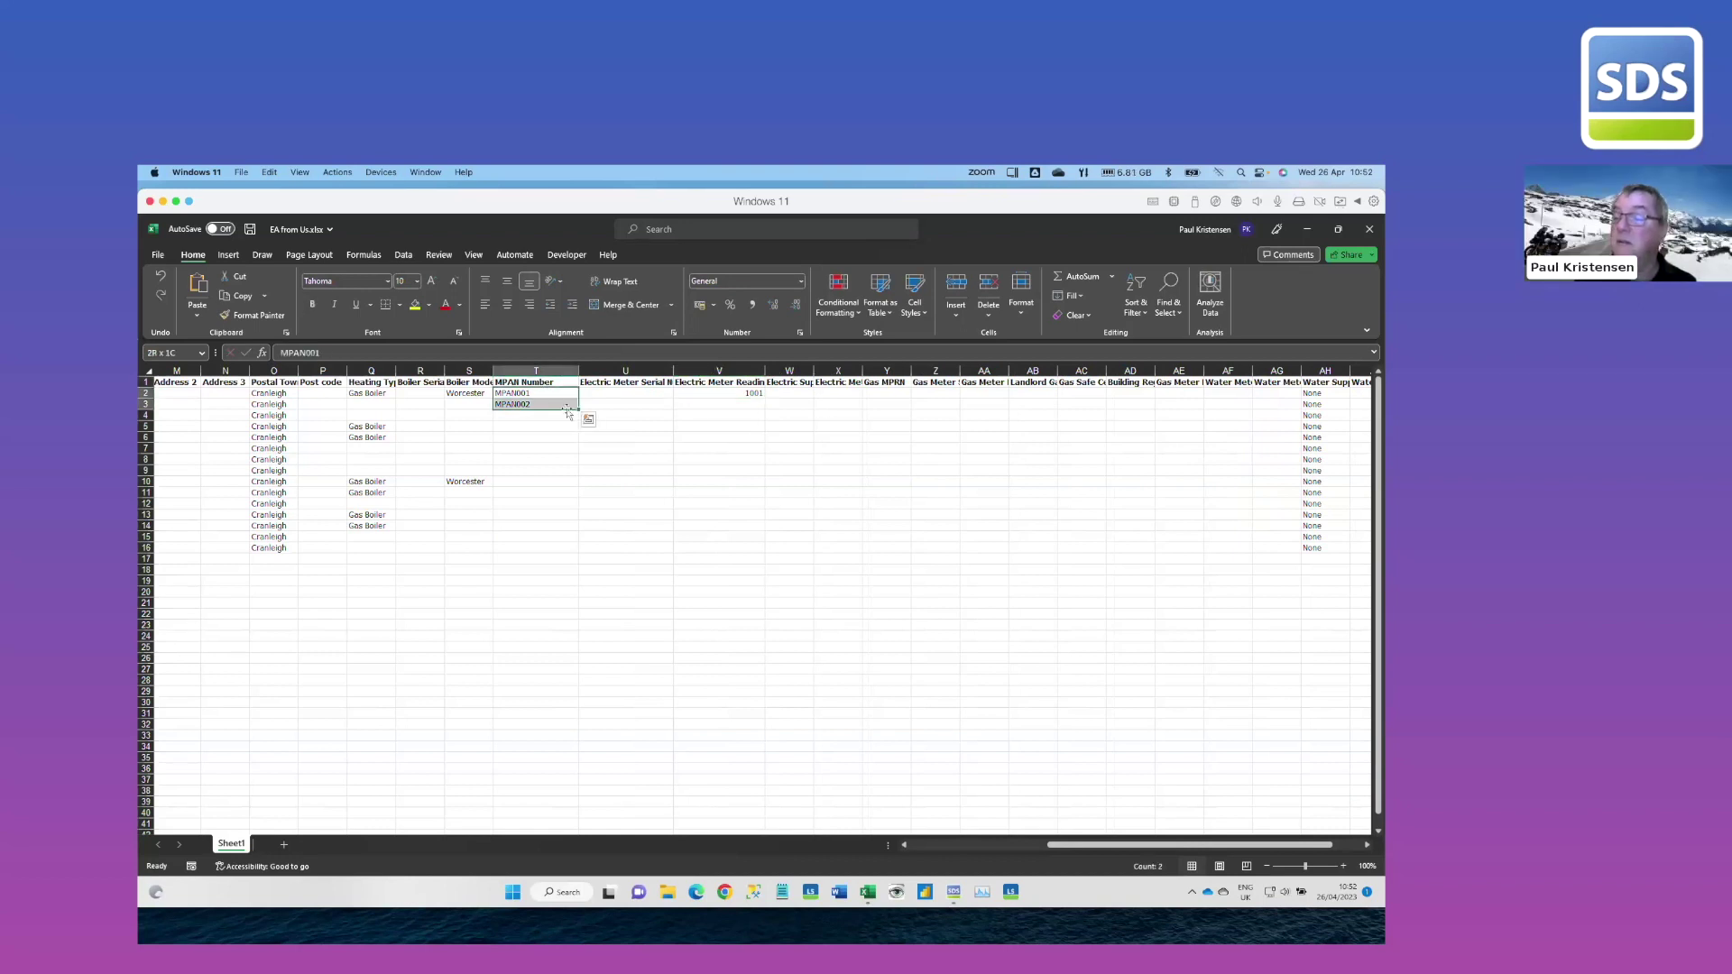
left_click_drag(578, 410, 581, 561)
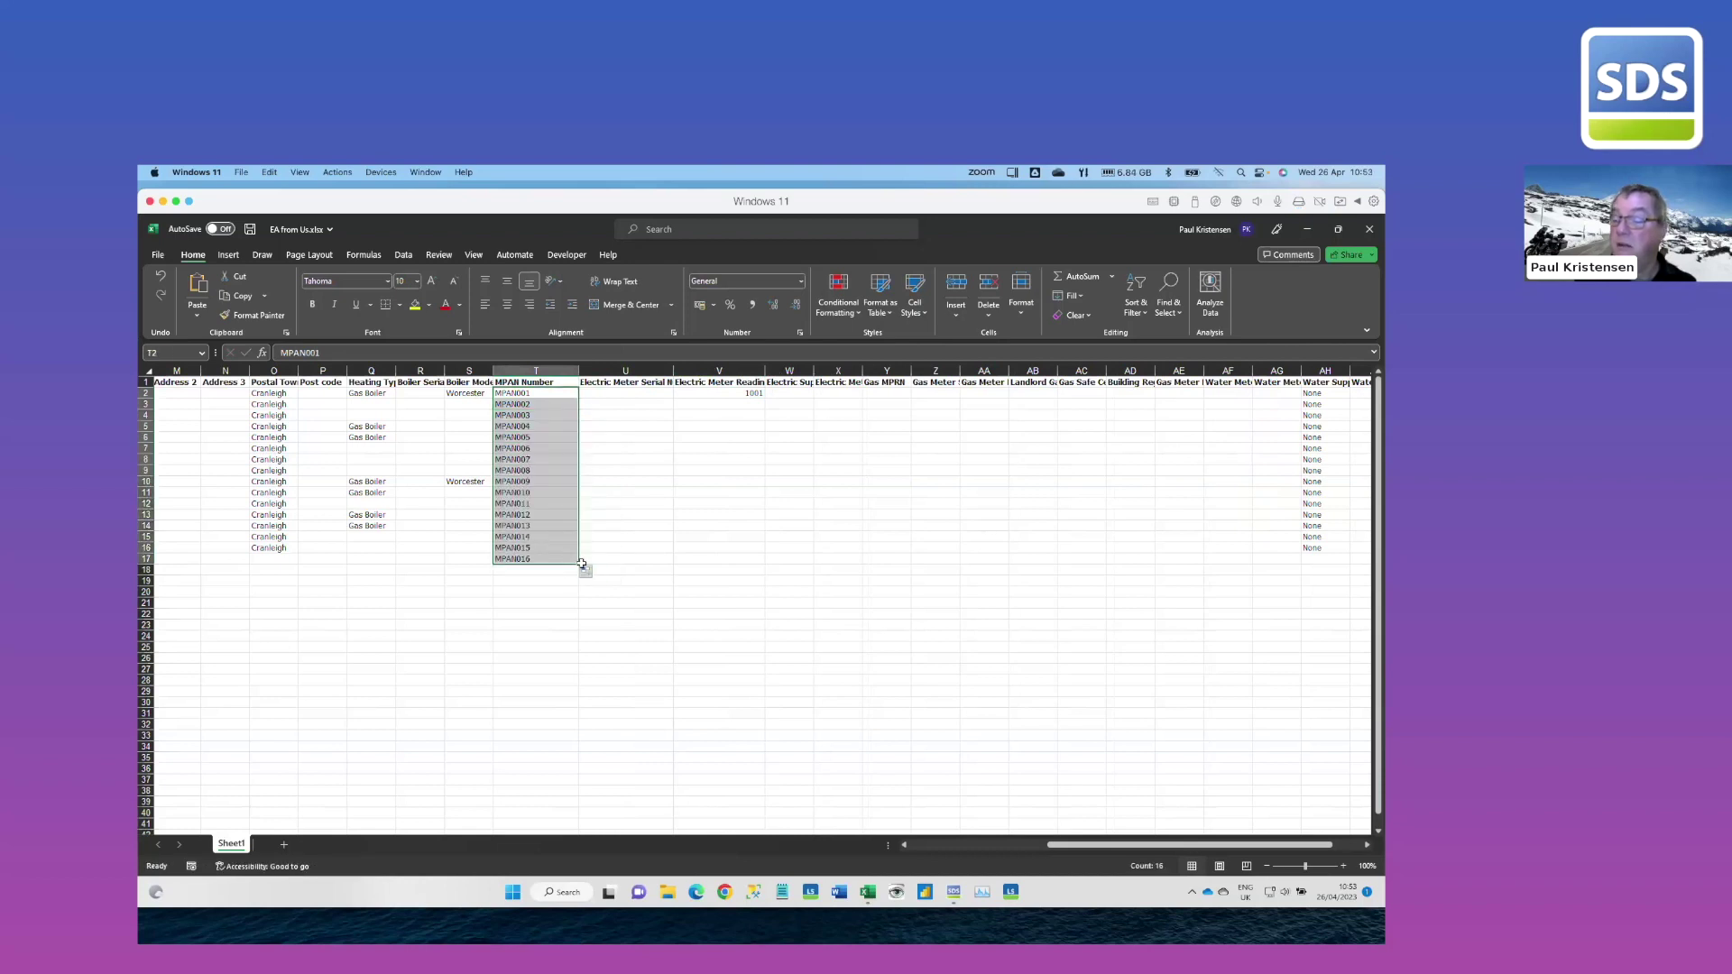
left_click(561, 560)
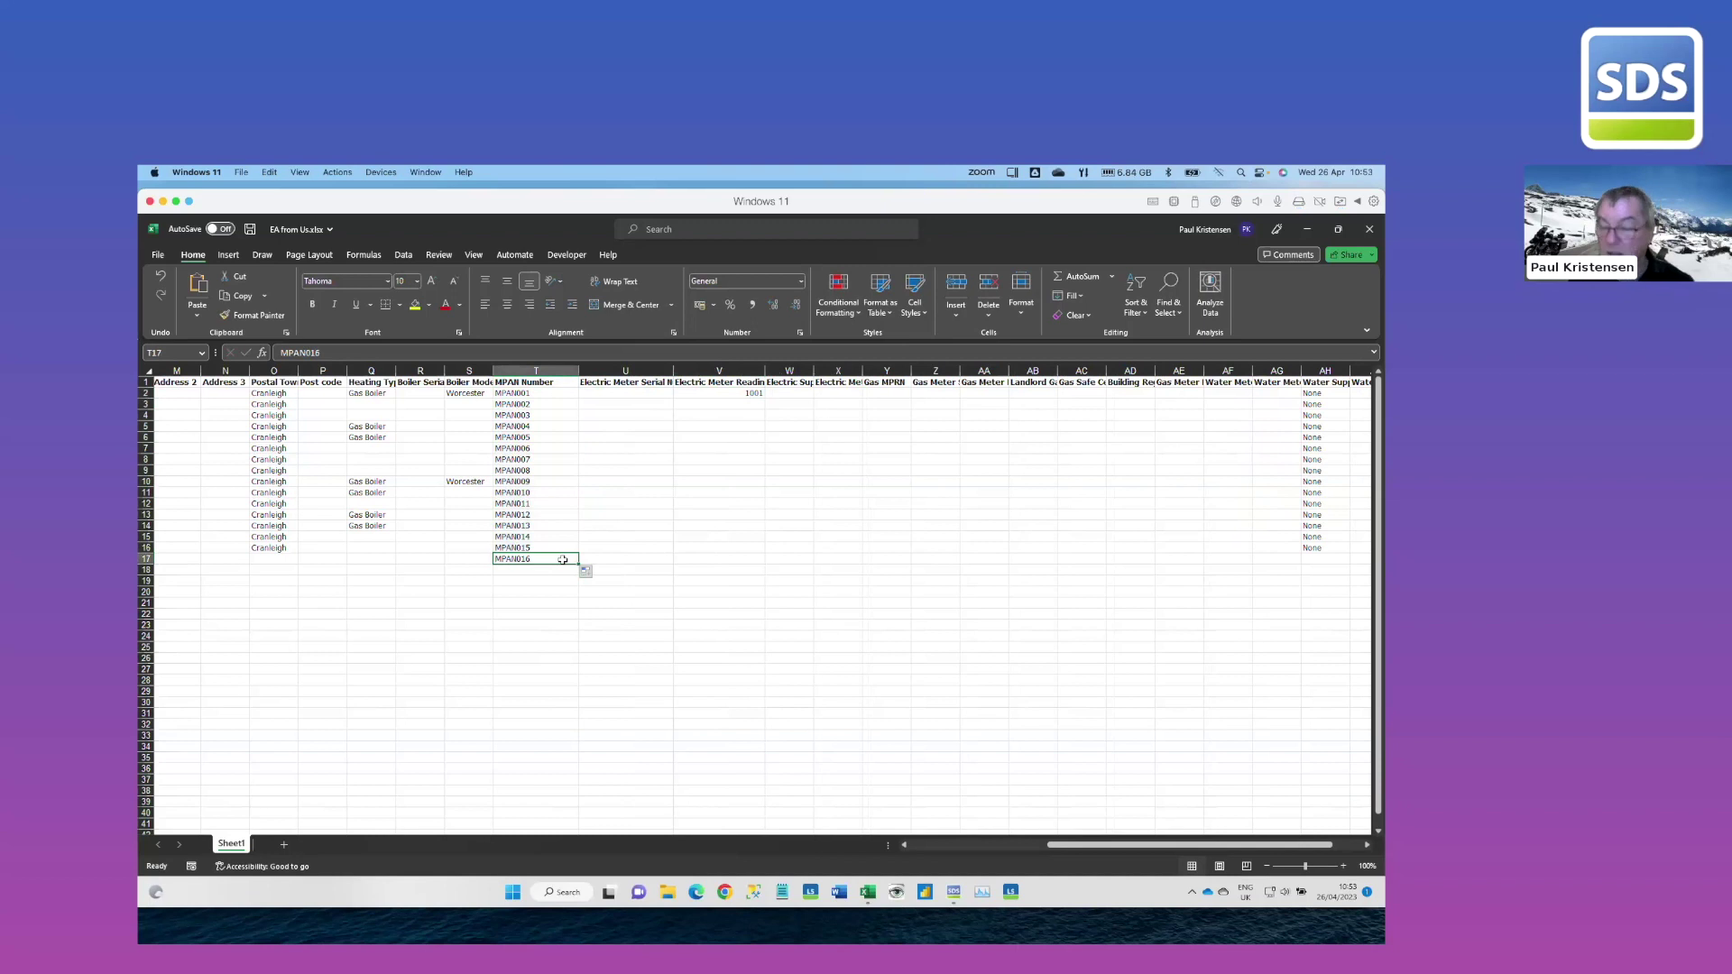
key("Delete")
key("Right")
key("Right")
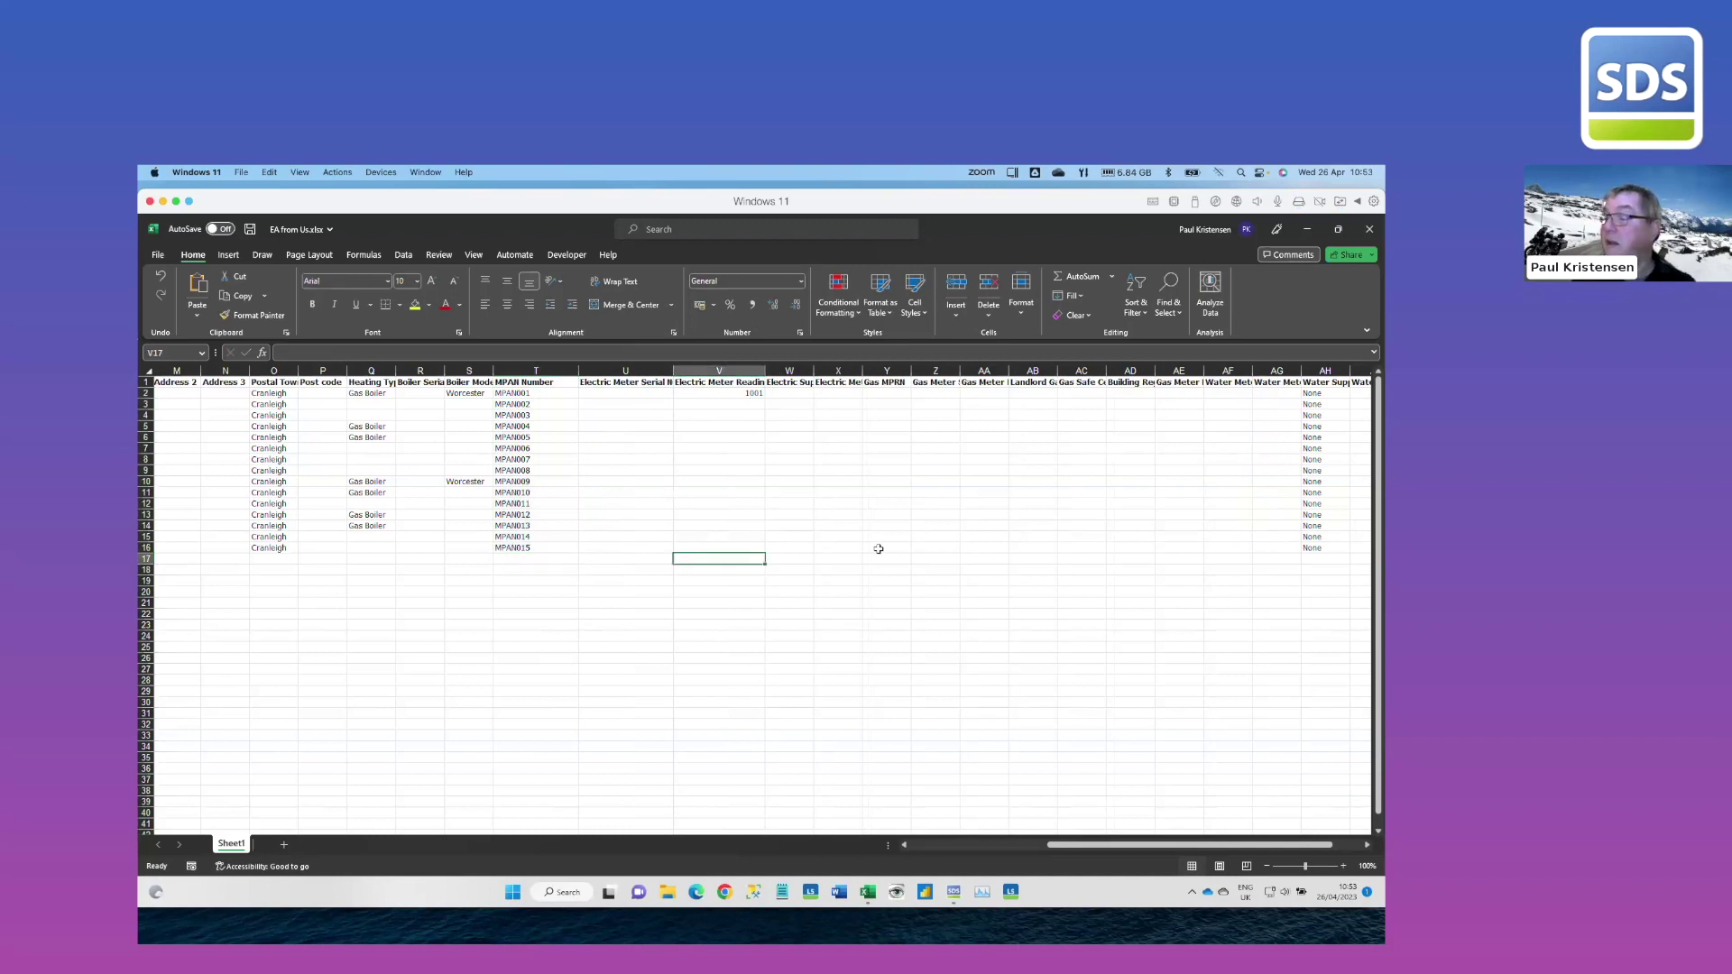
left_click(250, 229)
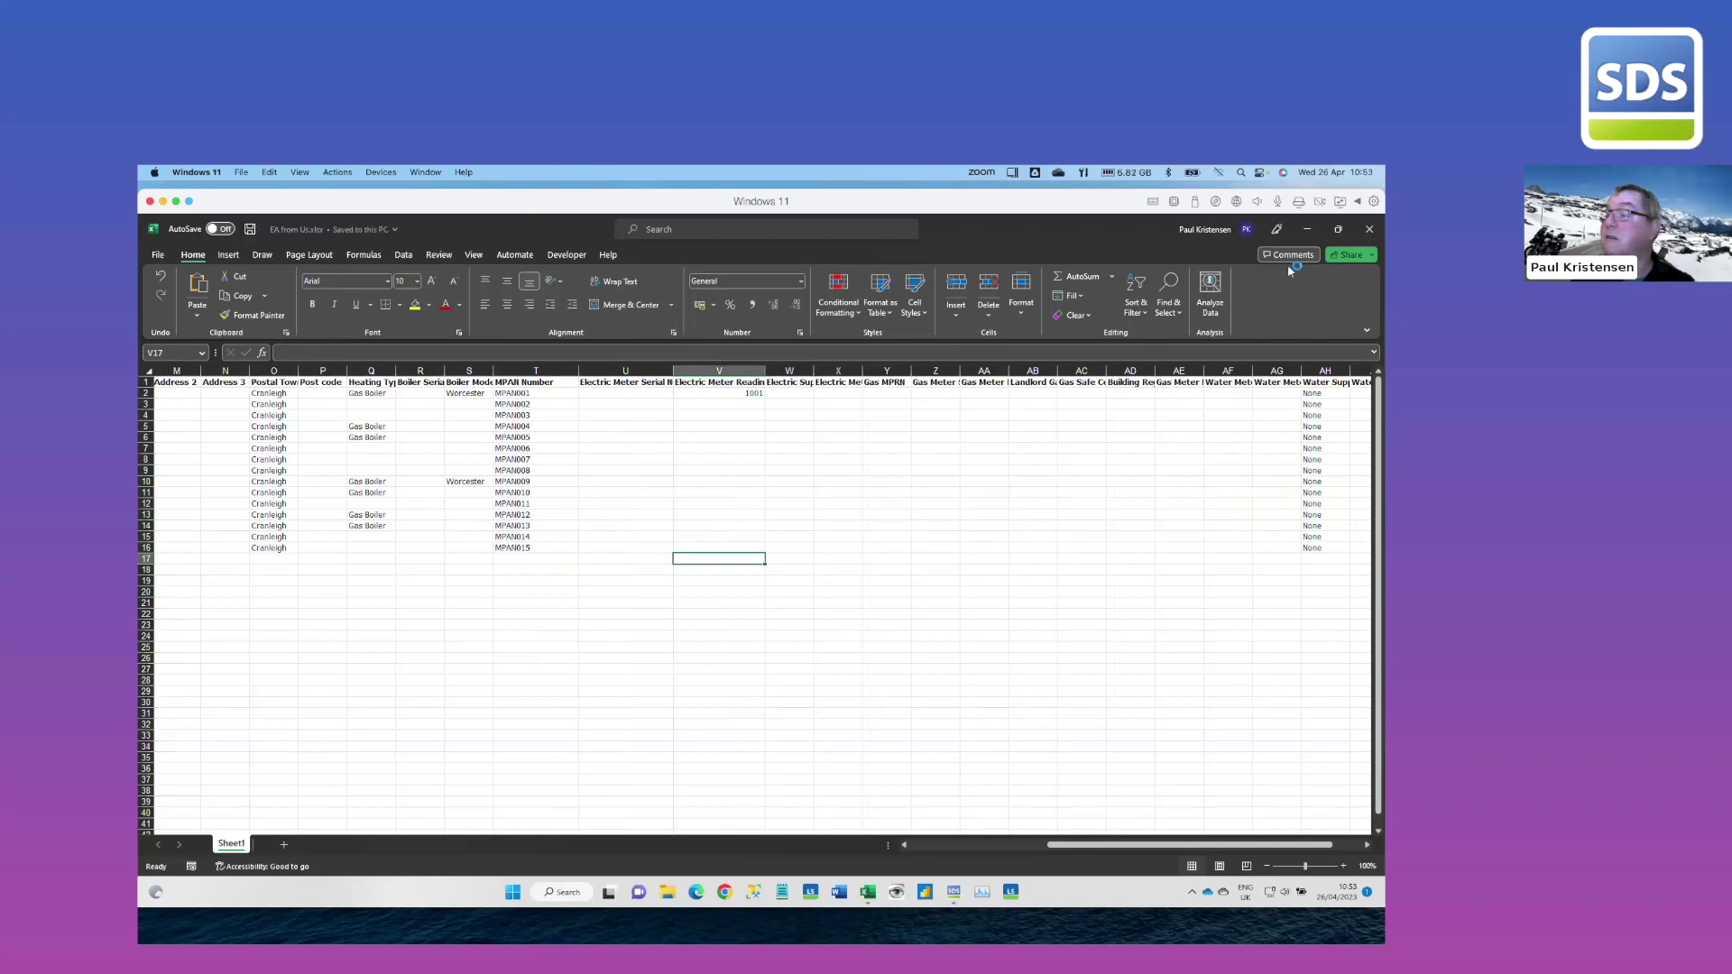
Close Excel and QuickReports, then load Downloads\EA from Us.xlsx as the Excel import source
left_click(1370, 230)
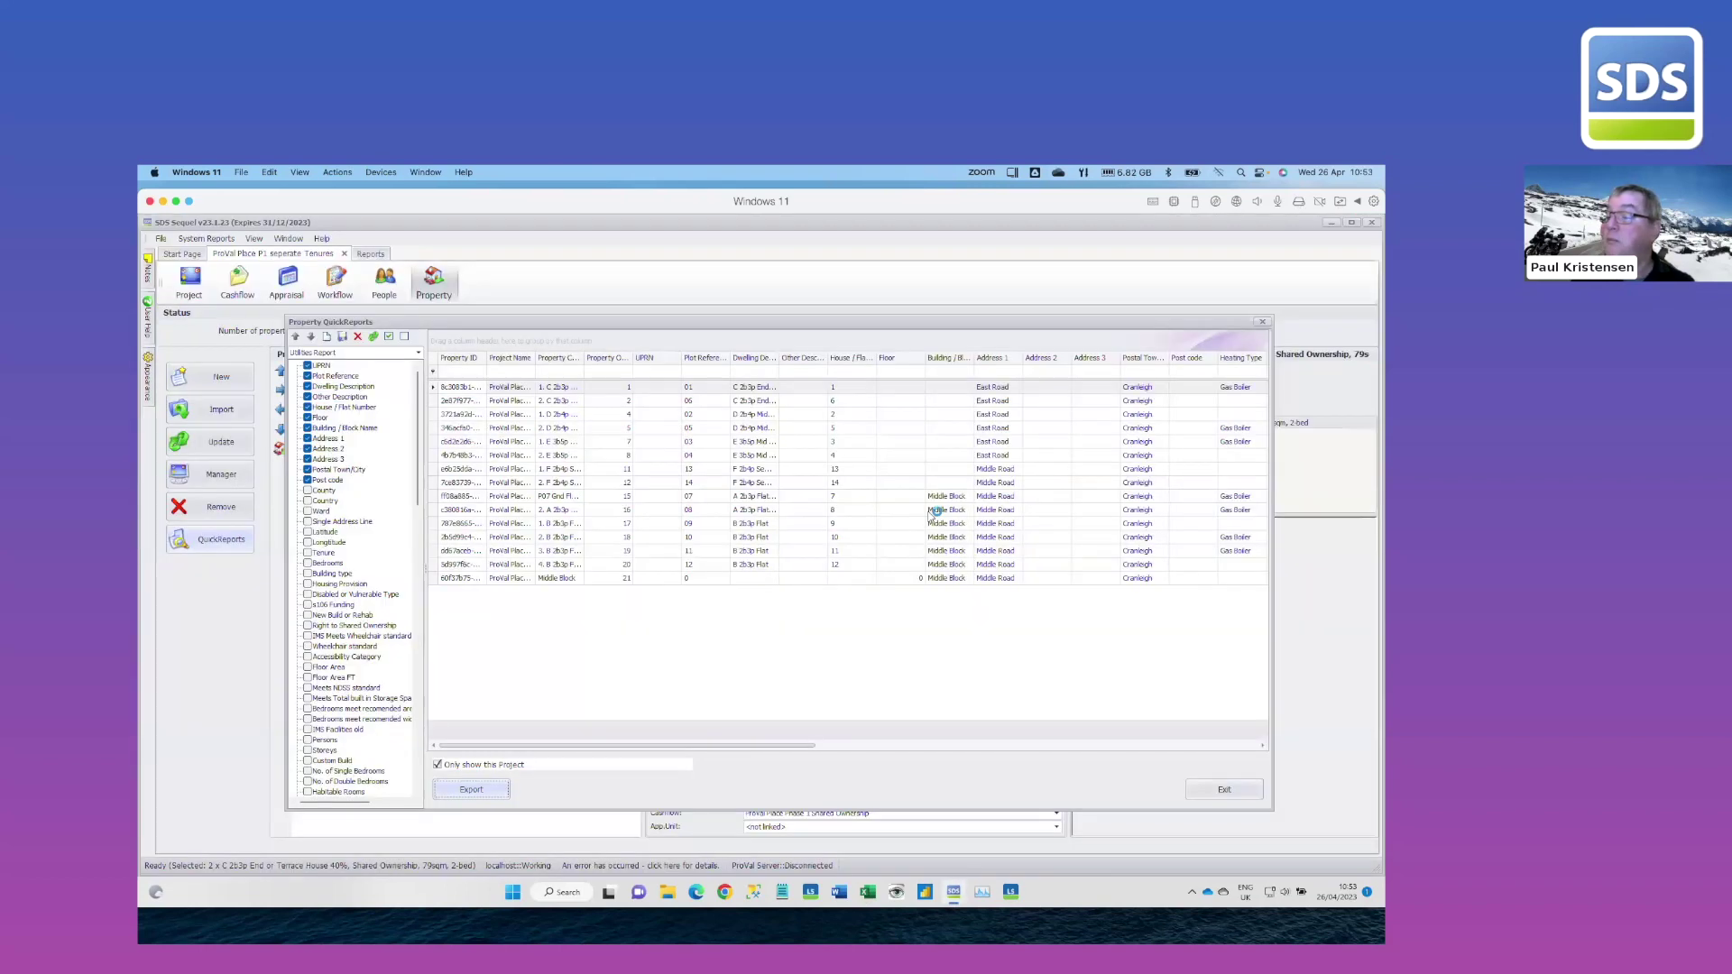
left_click(1262, 321)
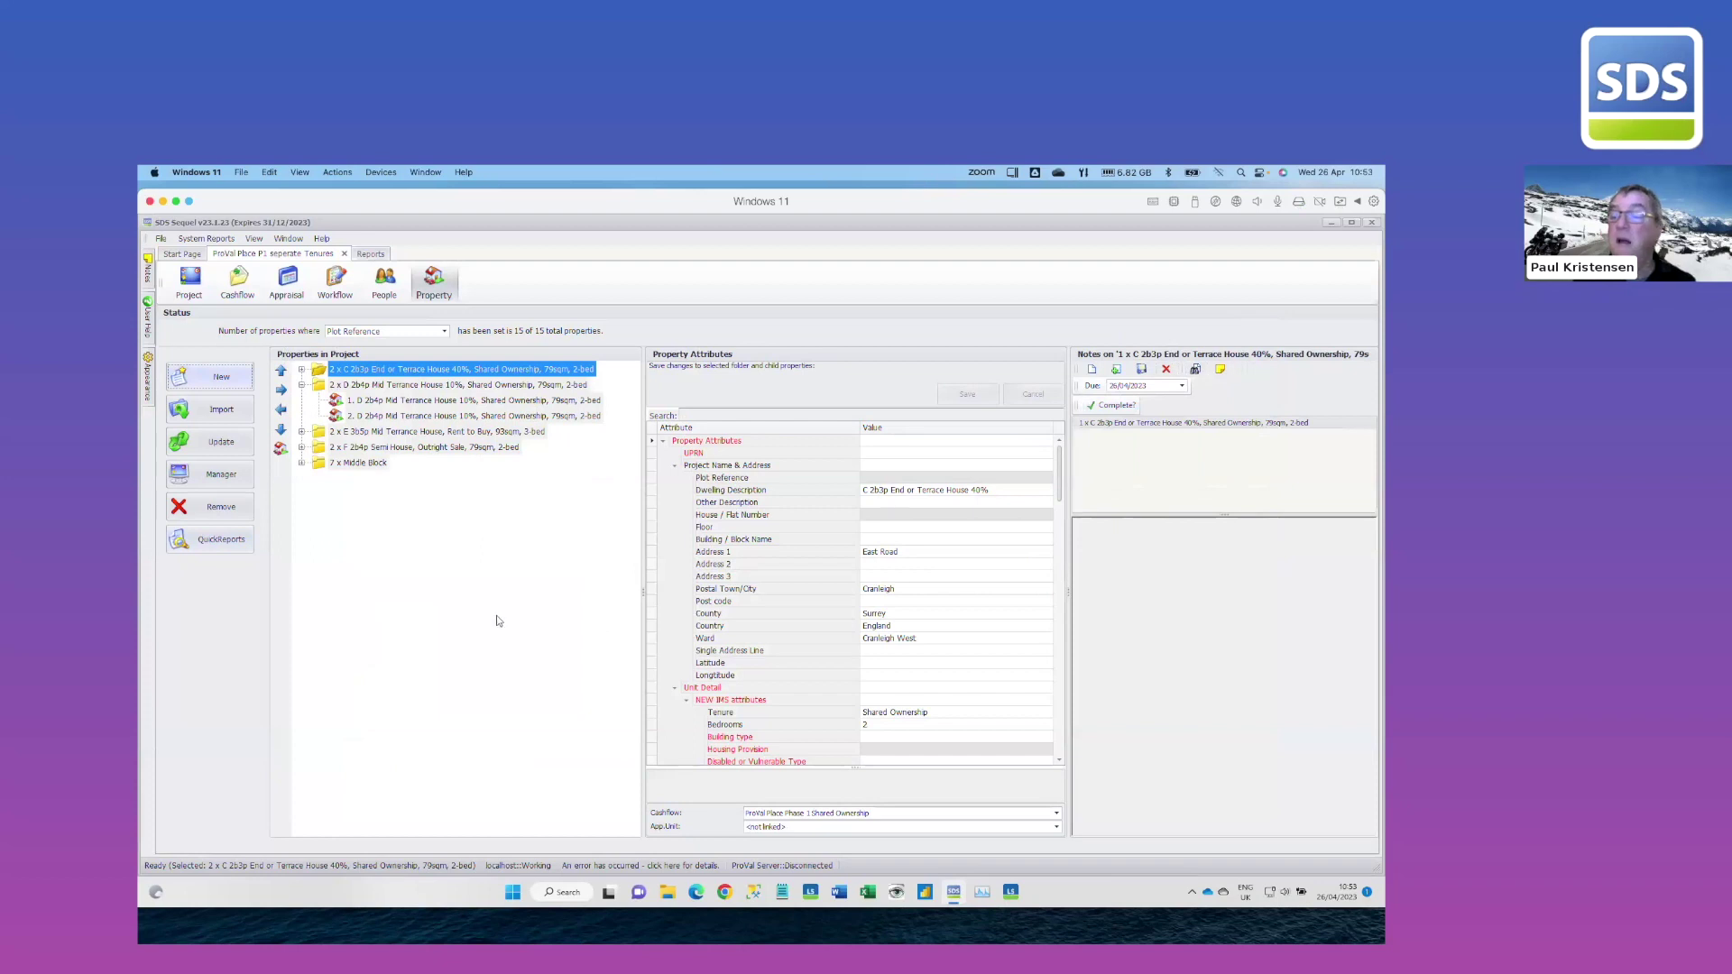
left_click(233, 416)
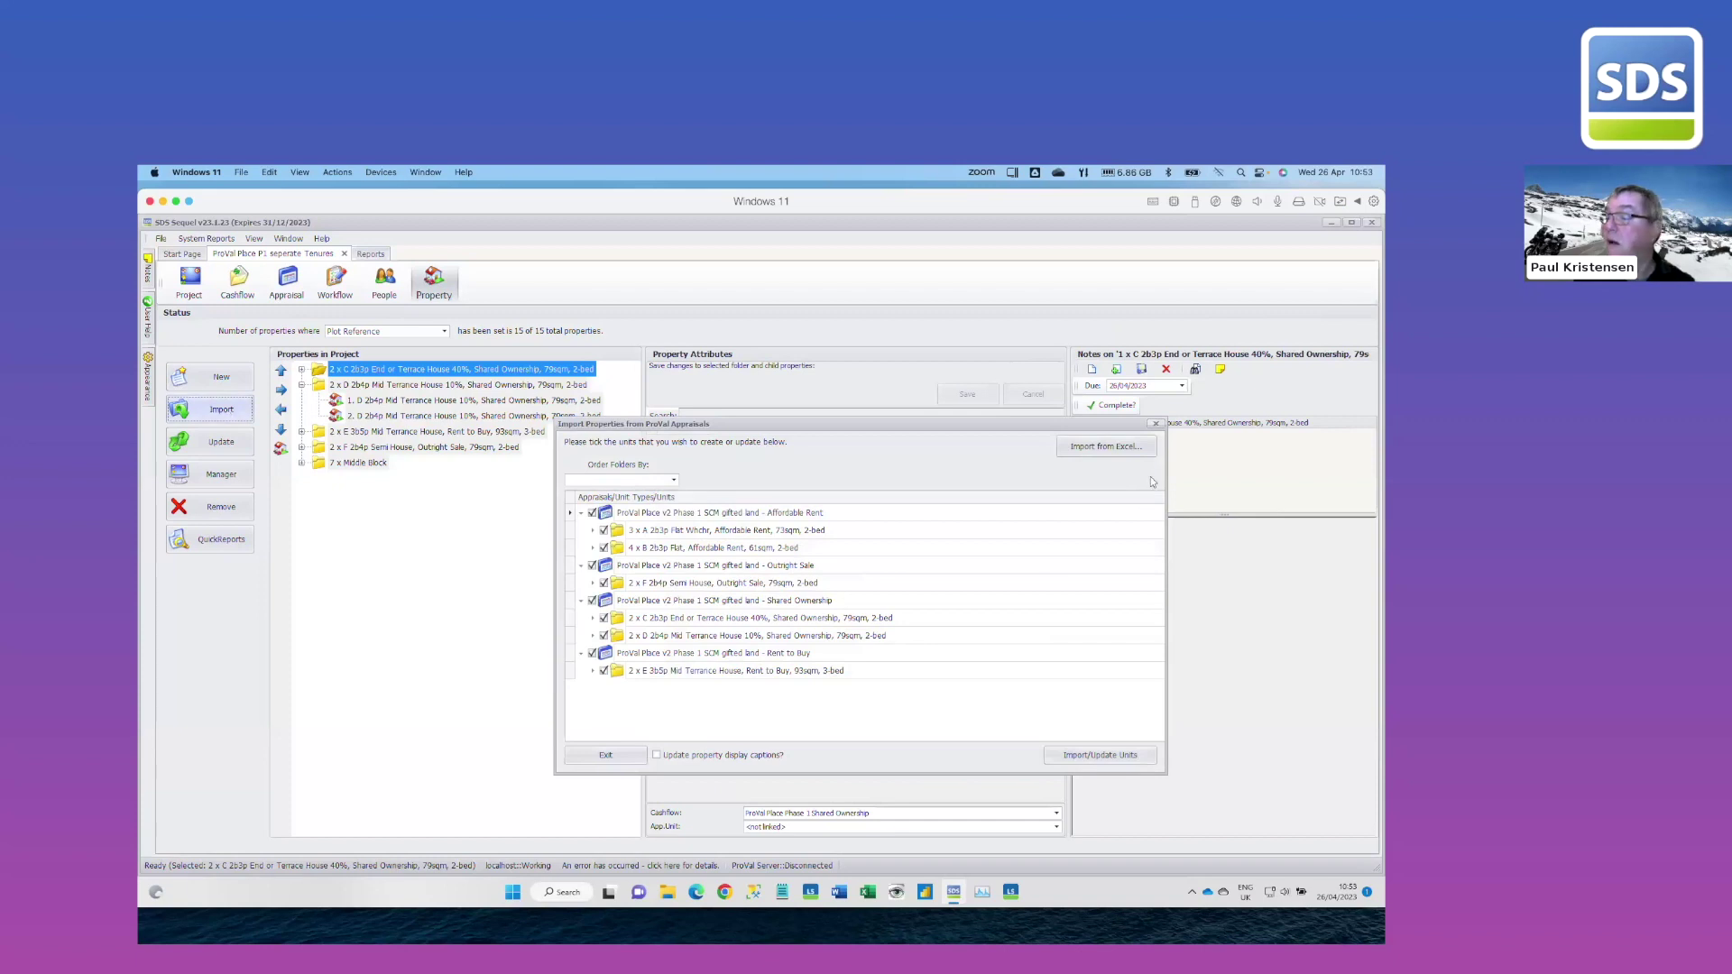
left_click(1107, 447)
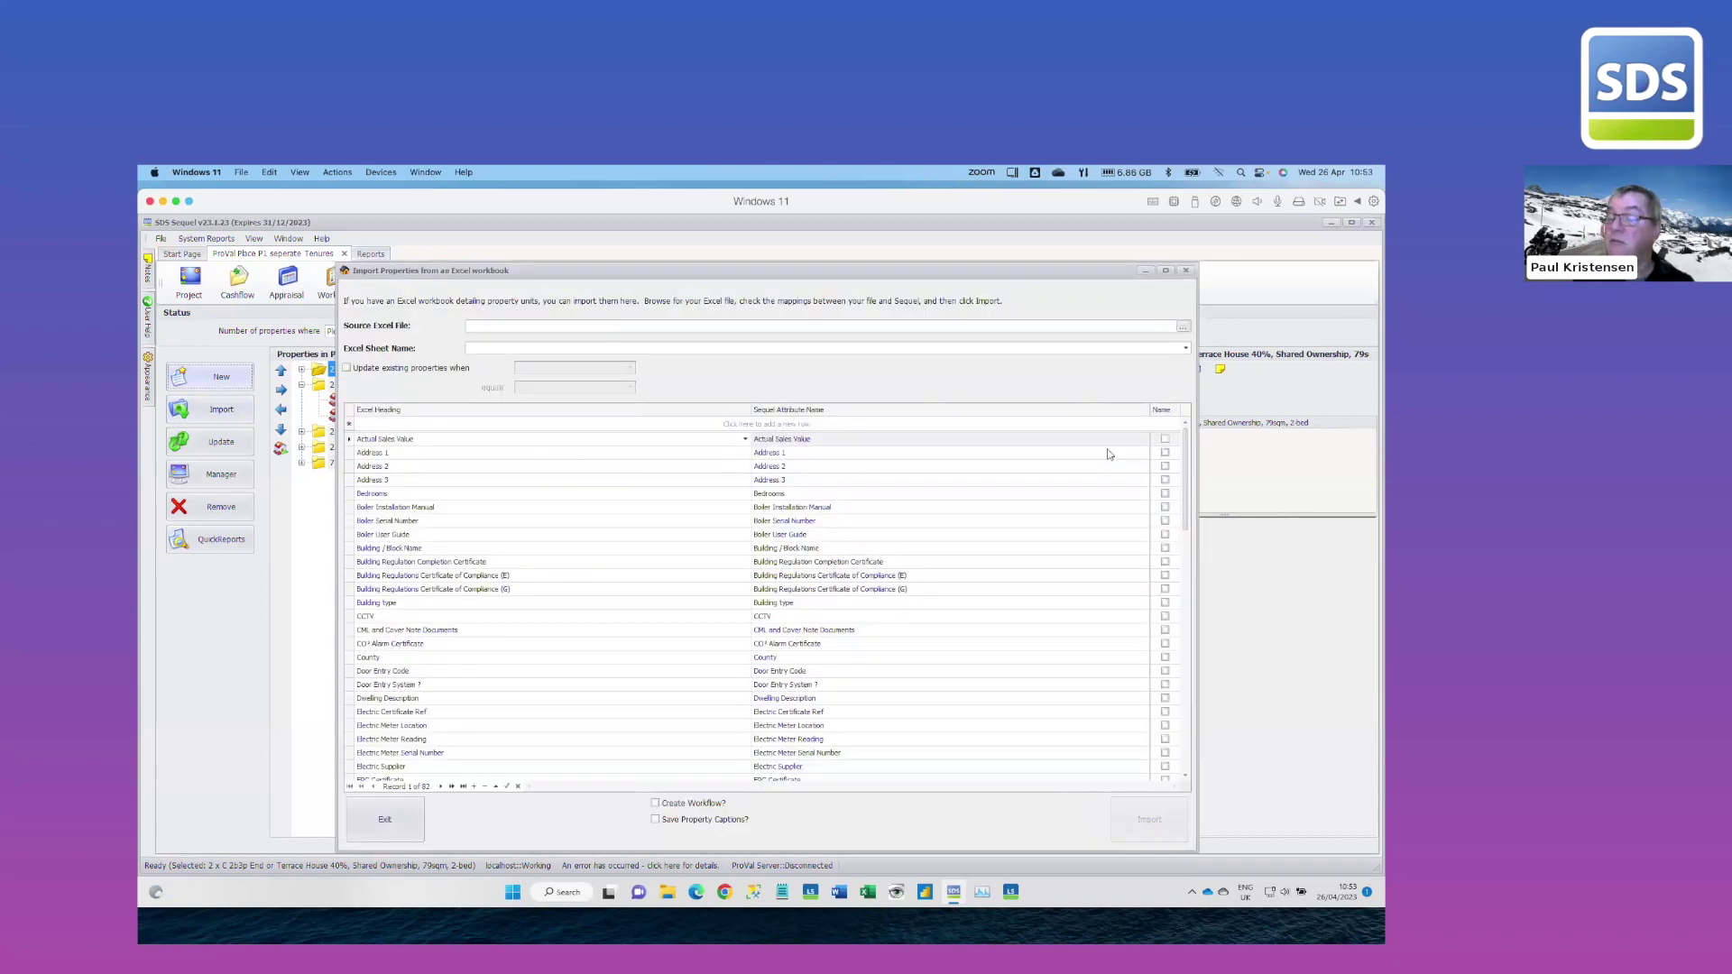
left_click(1183, 328)
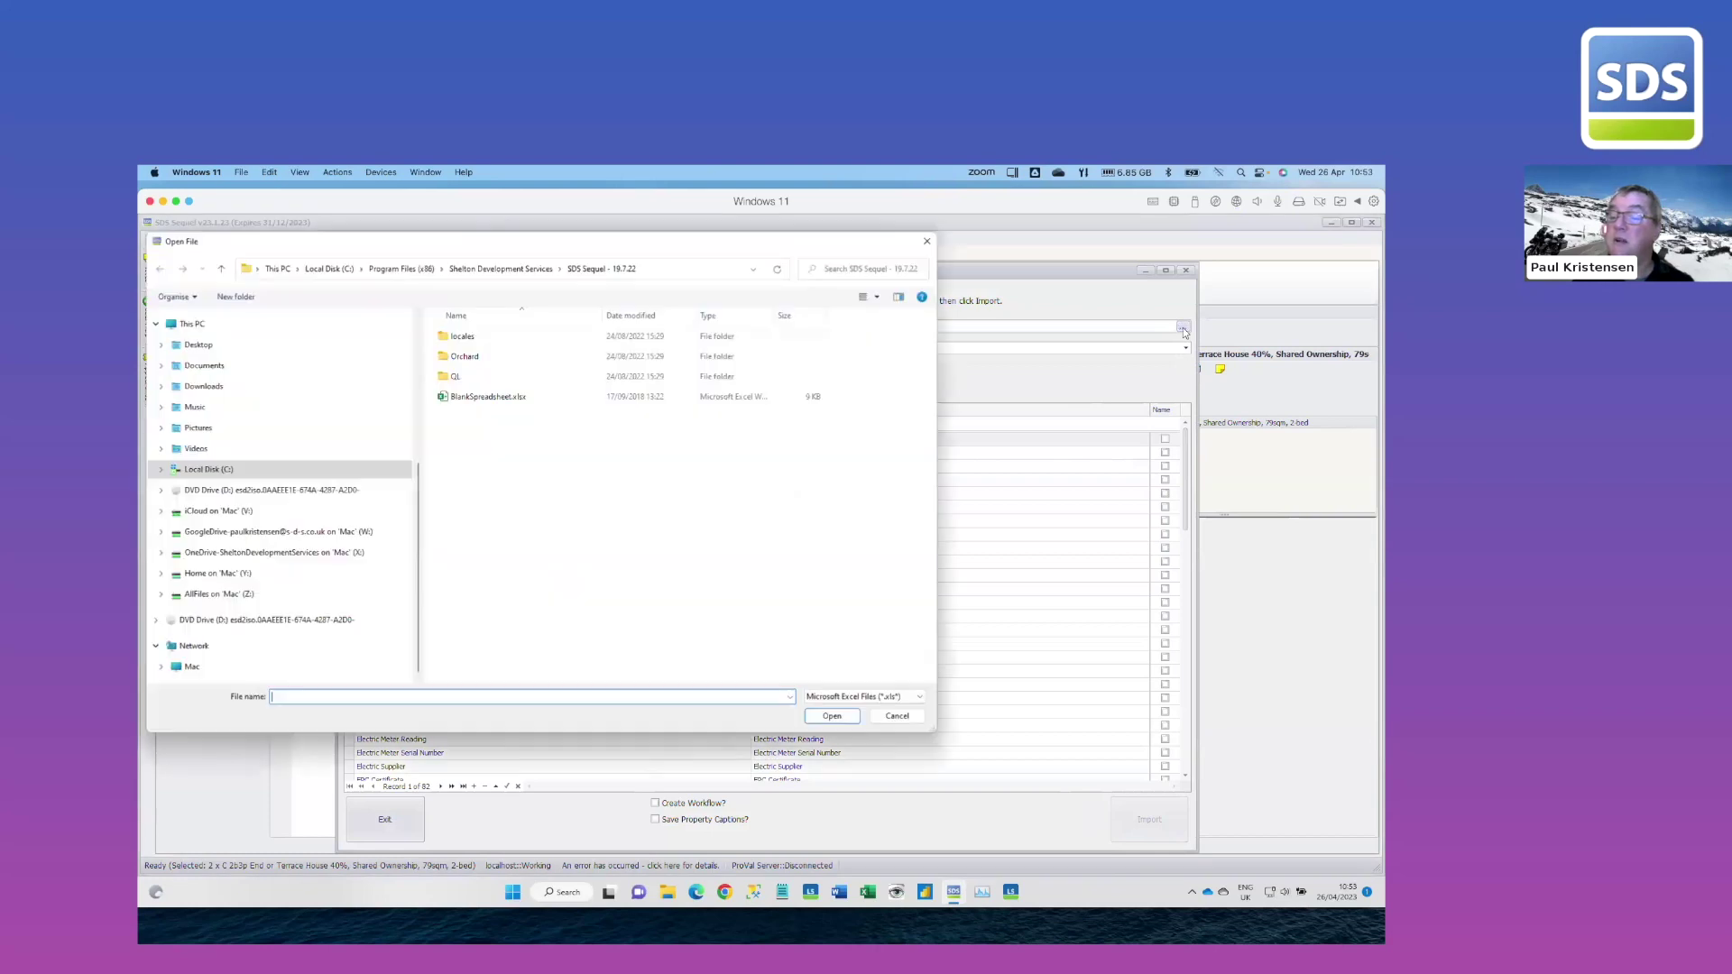
left_click(203, 386)
left_click(470, 354)
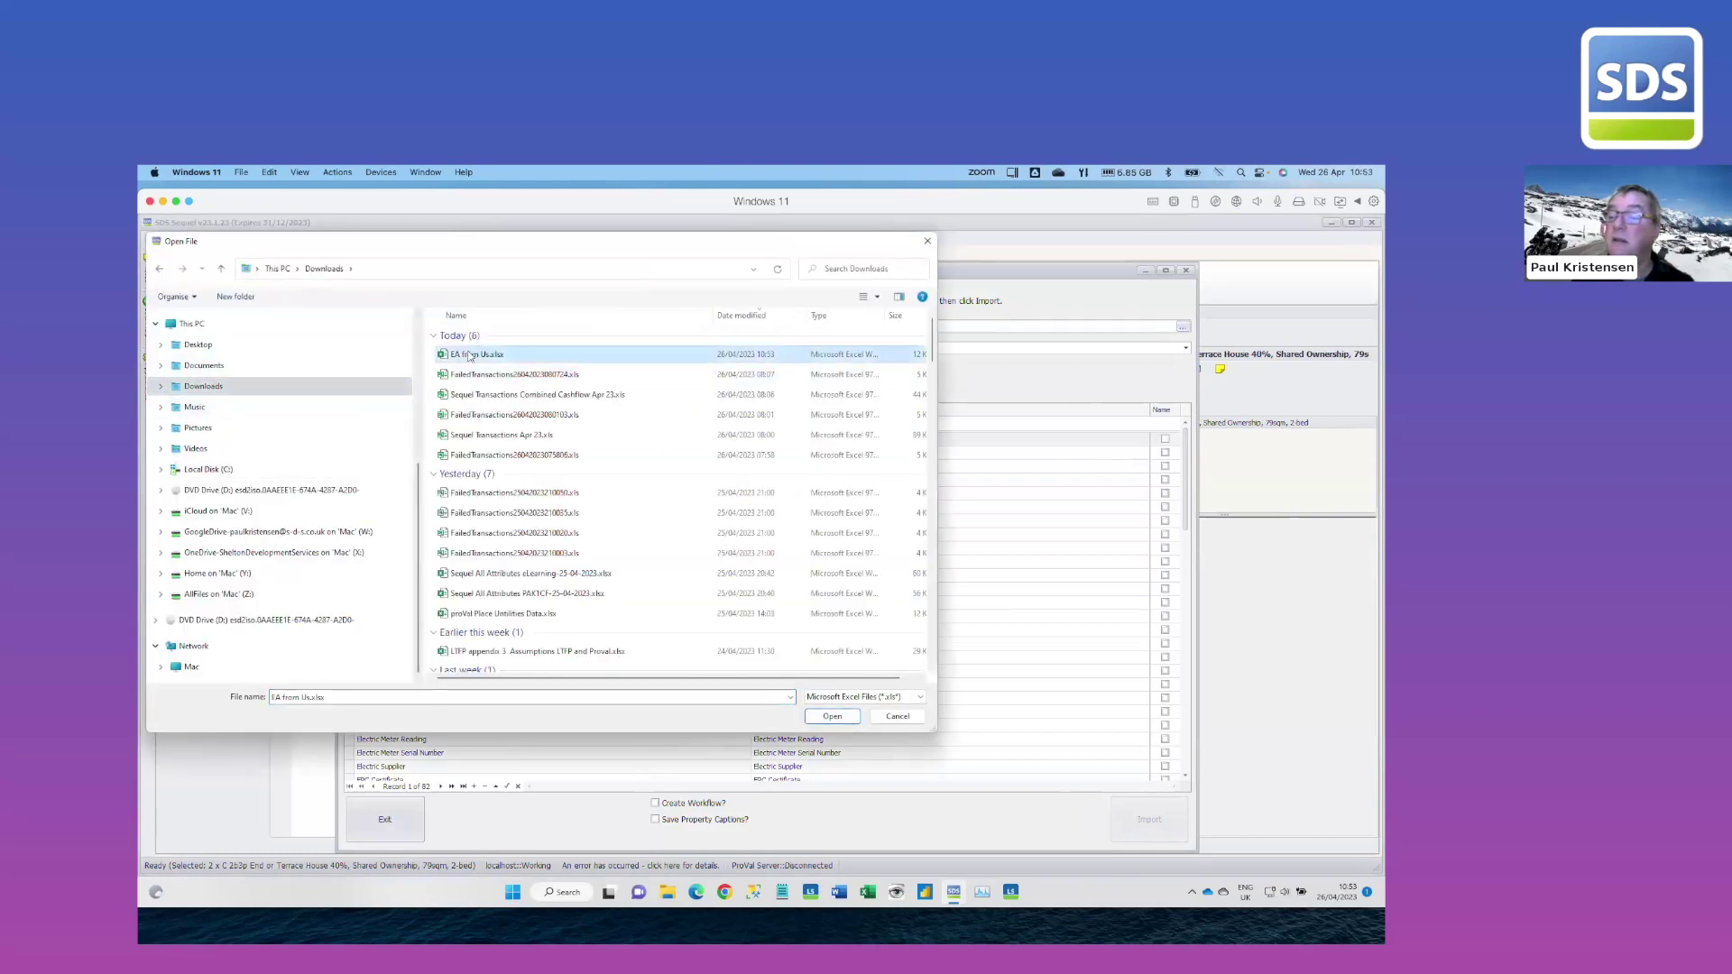
double_click(469, 355)
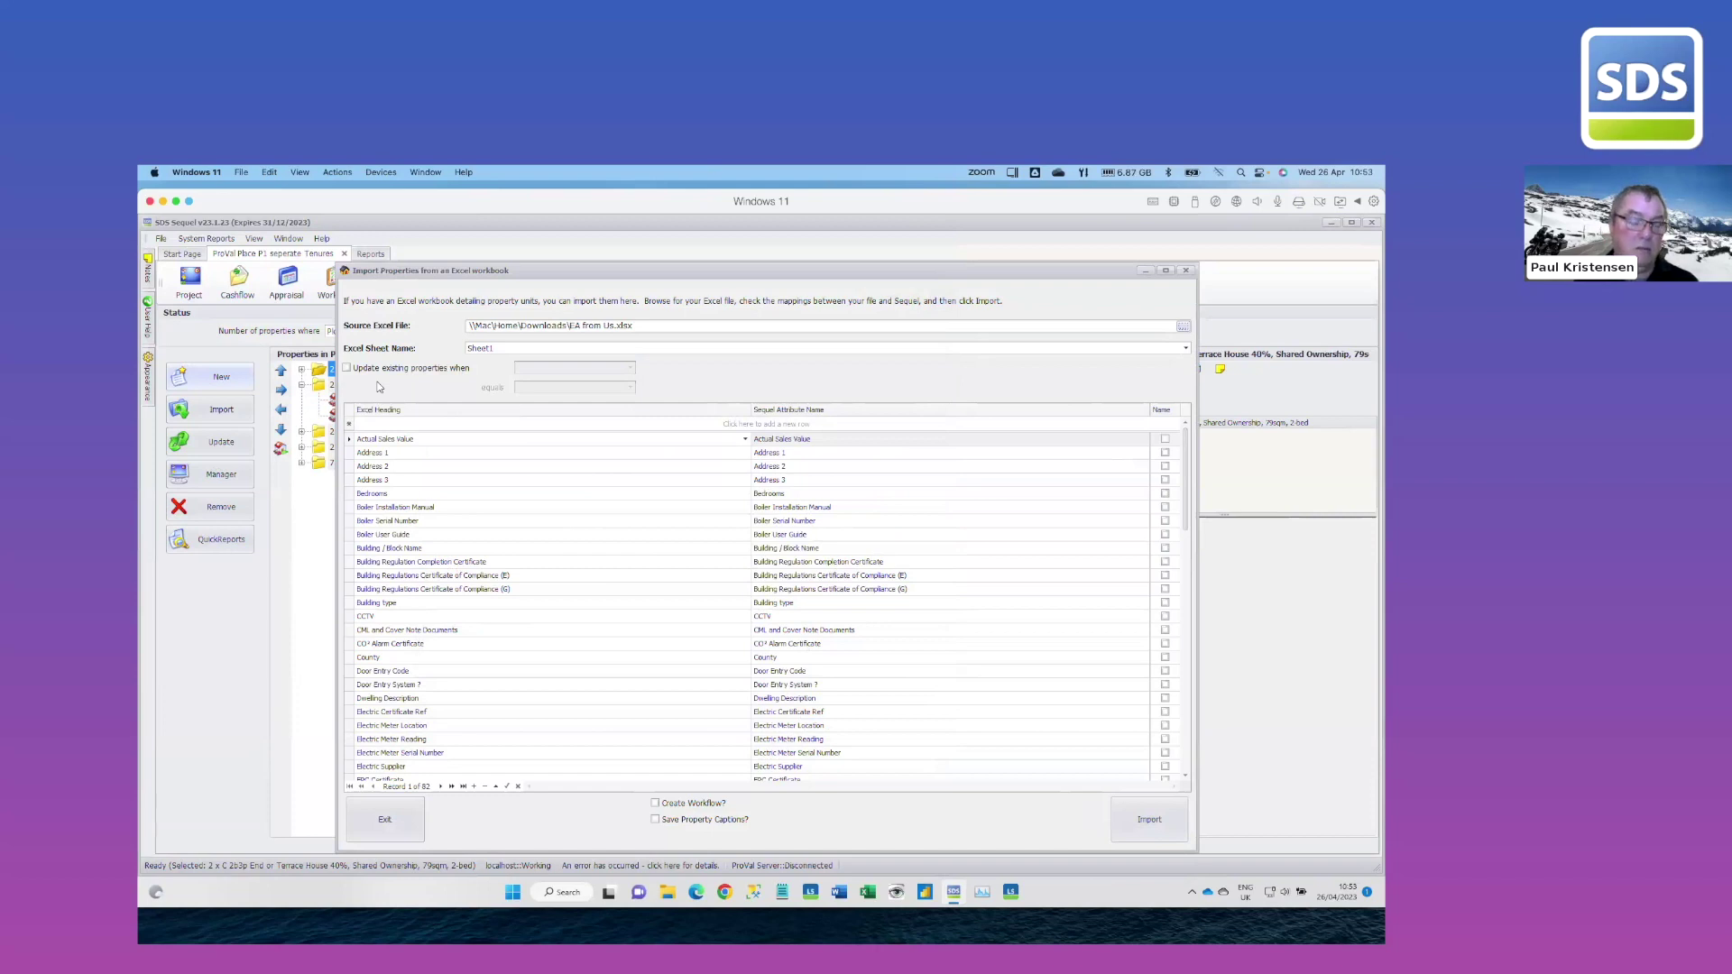
Update existing properties by matching prID to Property ID and run the import
left_click(347, 368)
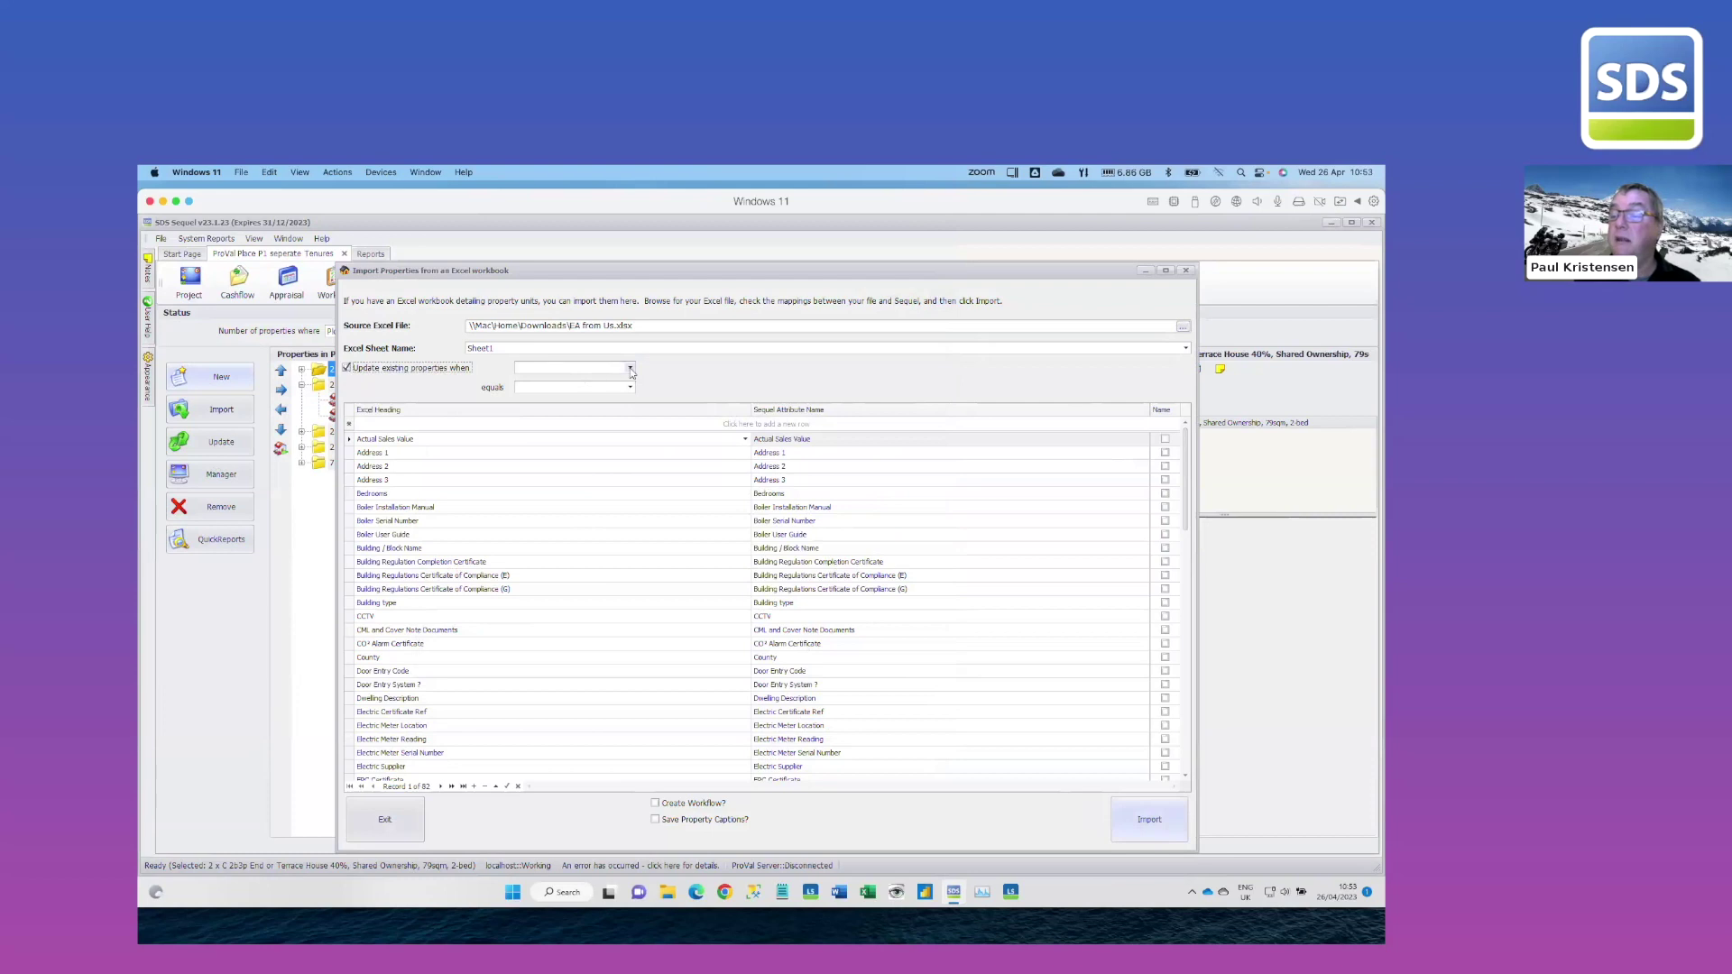
left_click(630, 368)
left_click(529, 377)
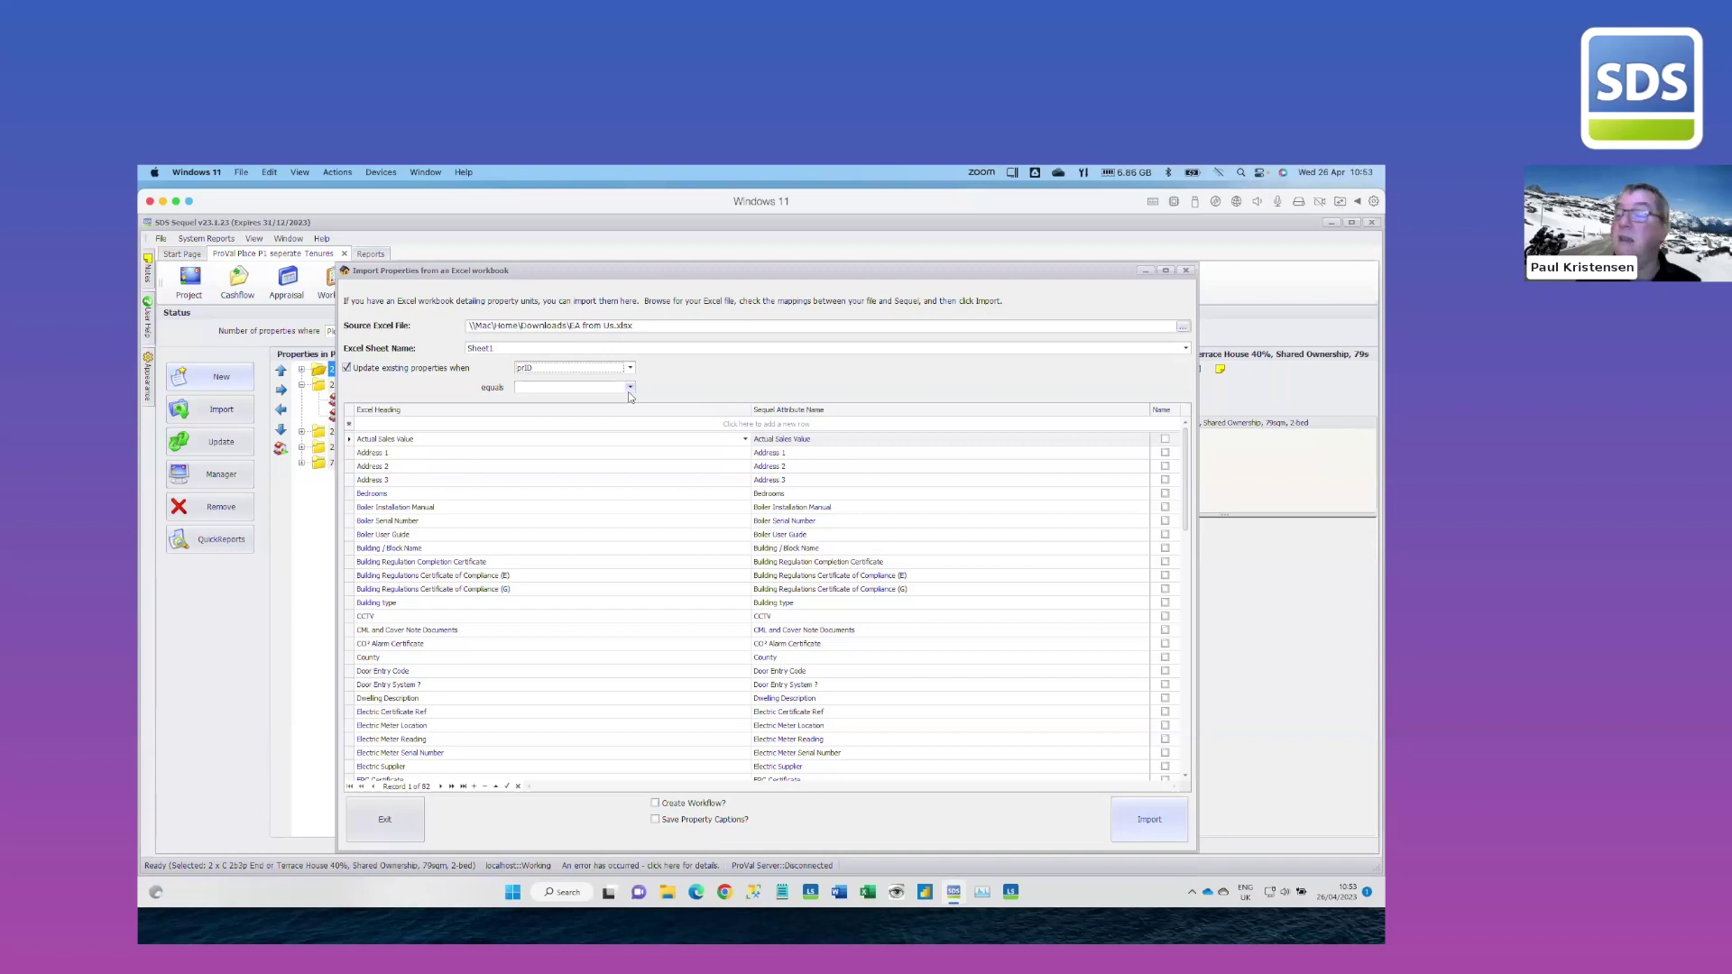
left_click(631, 388)
left_click(566, 400)
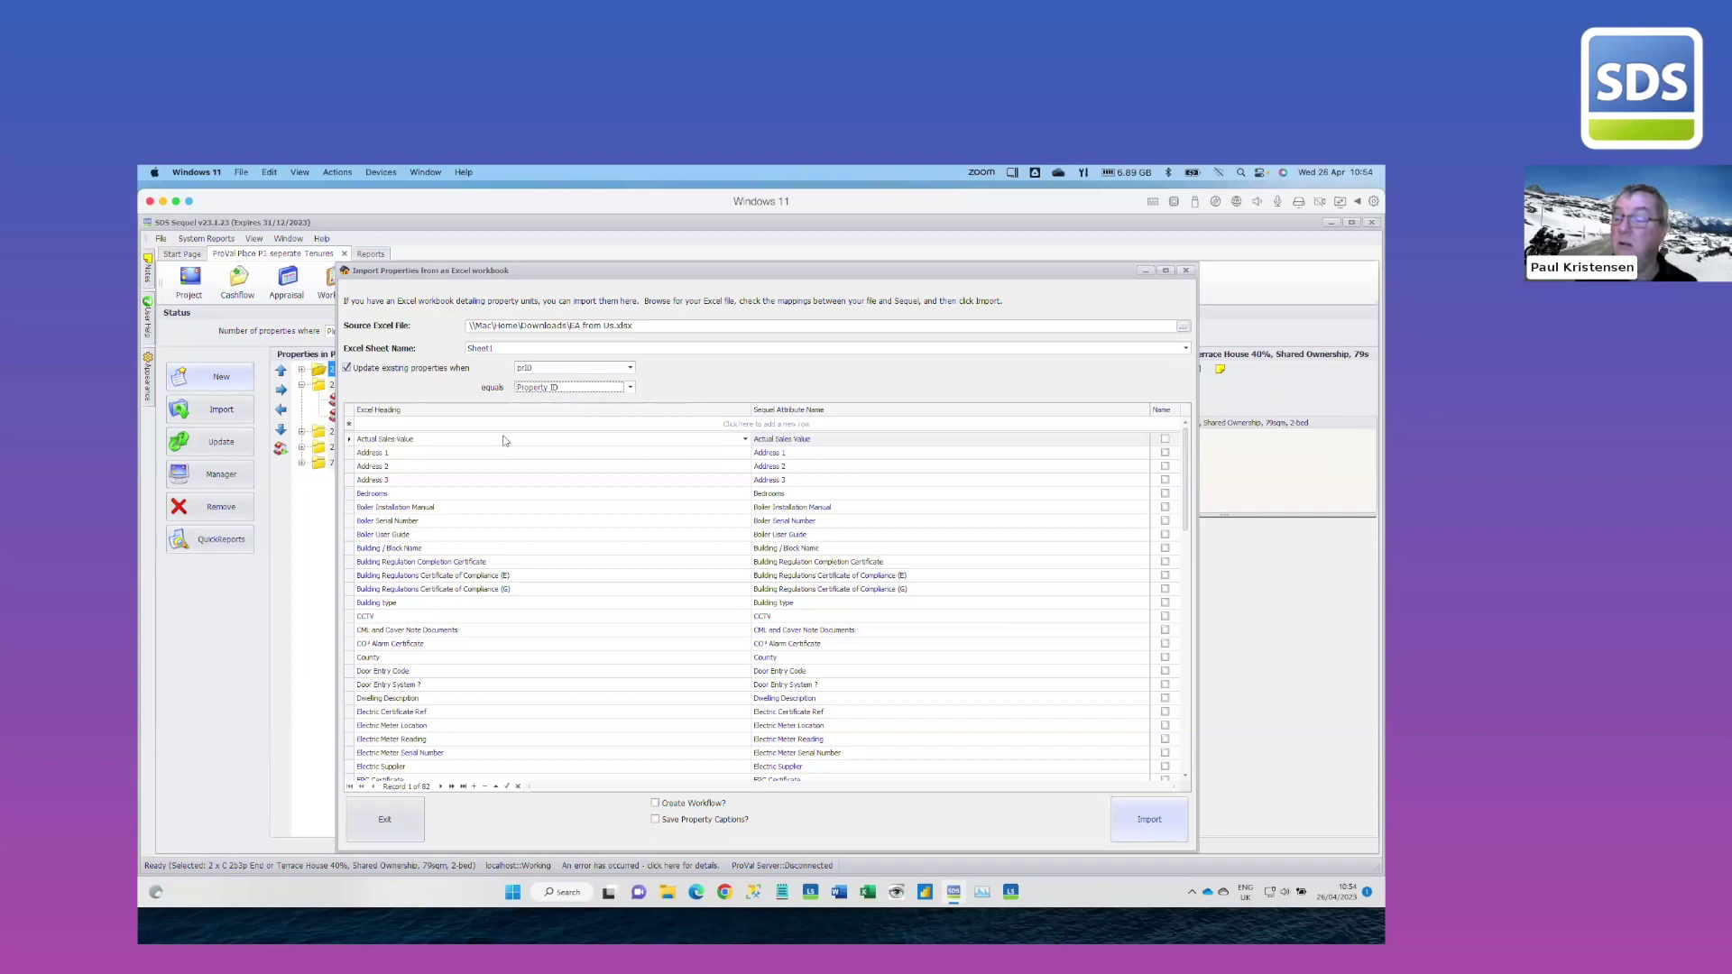
scroll(497, 564, "down", 7)
scroll(503, 567, "up", 4)
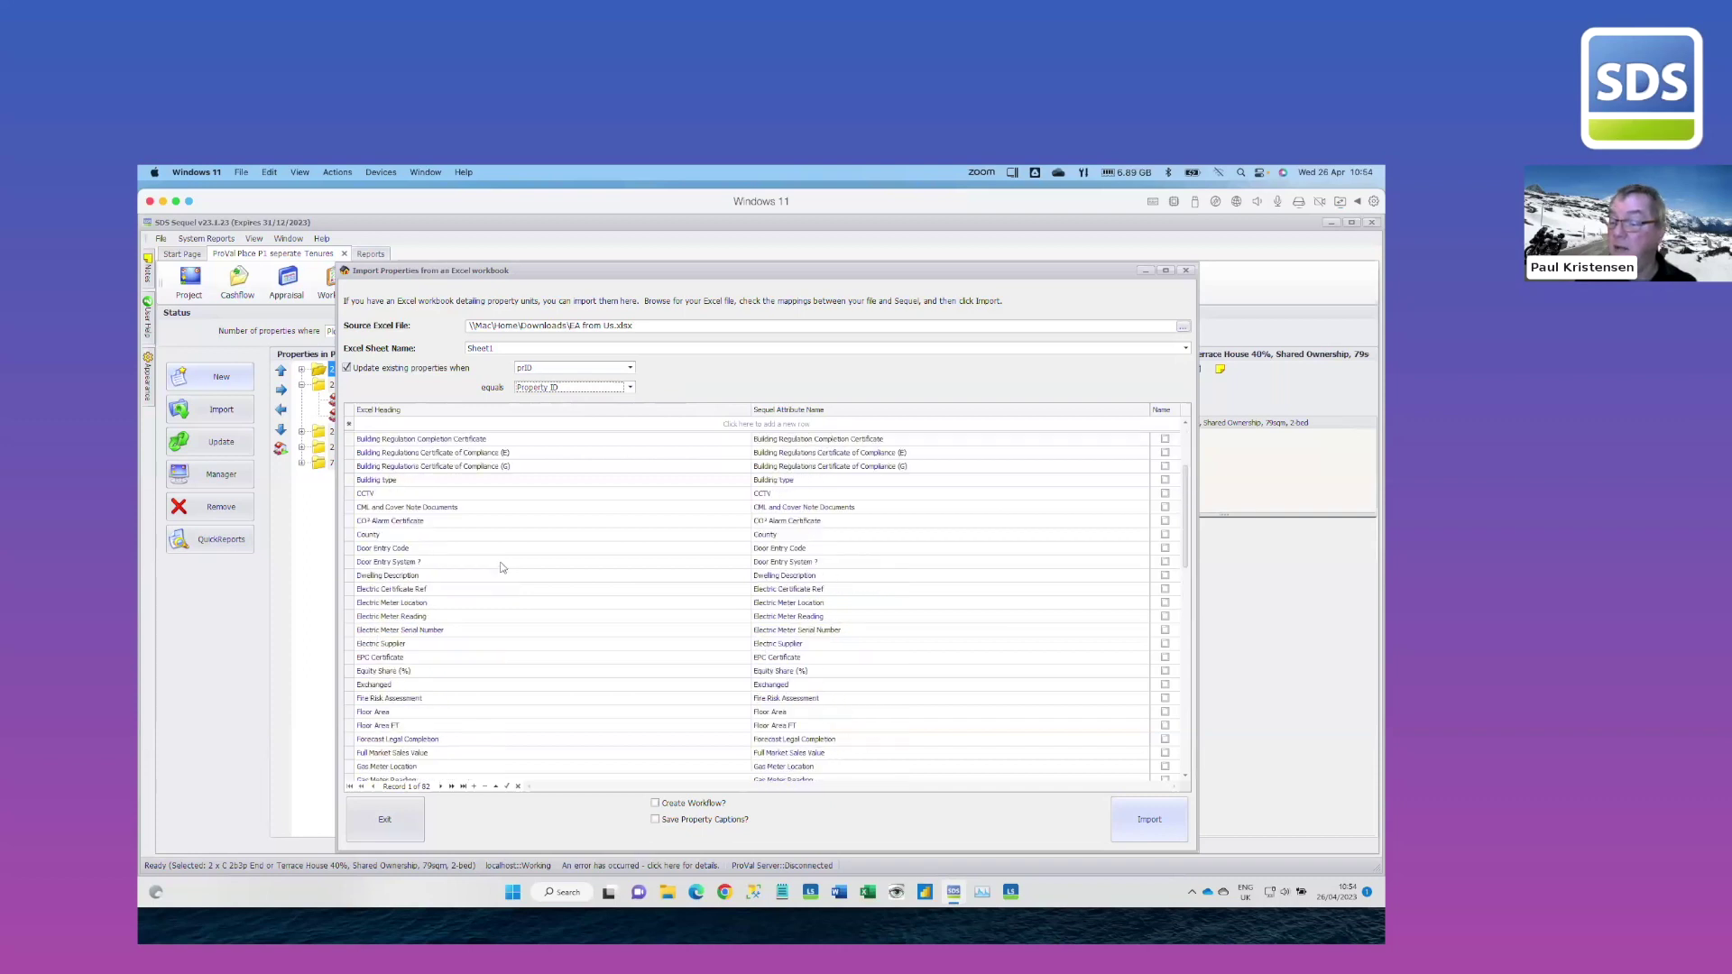
left_click(1116, 815)
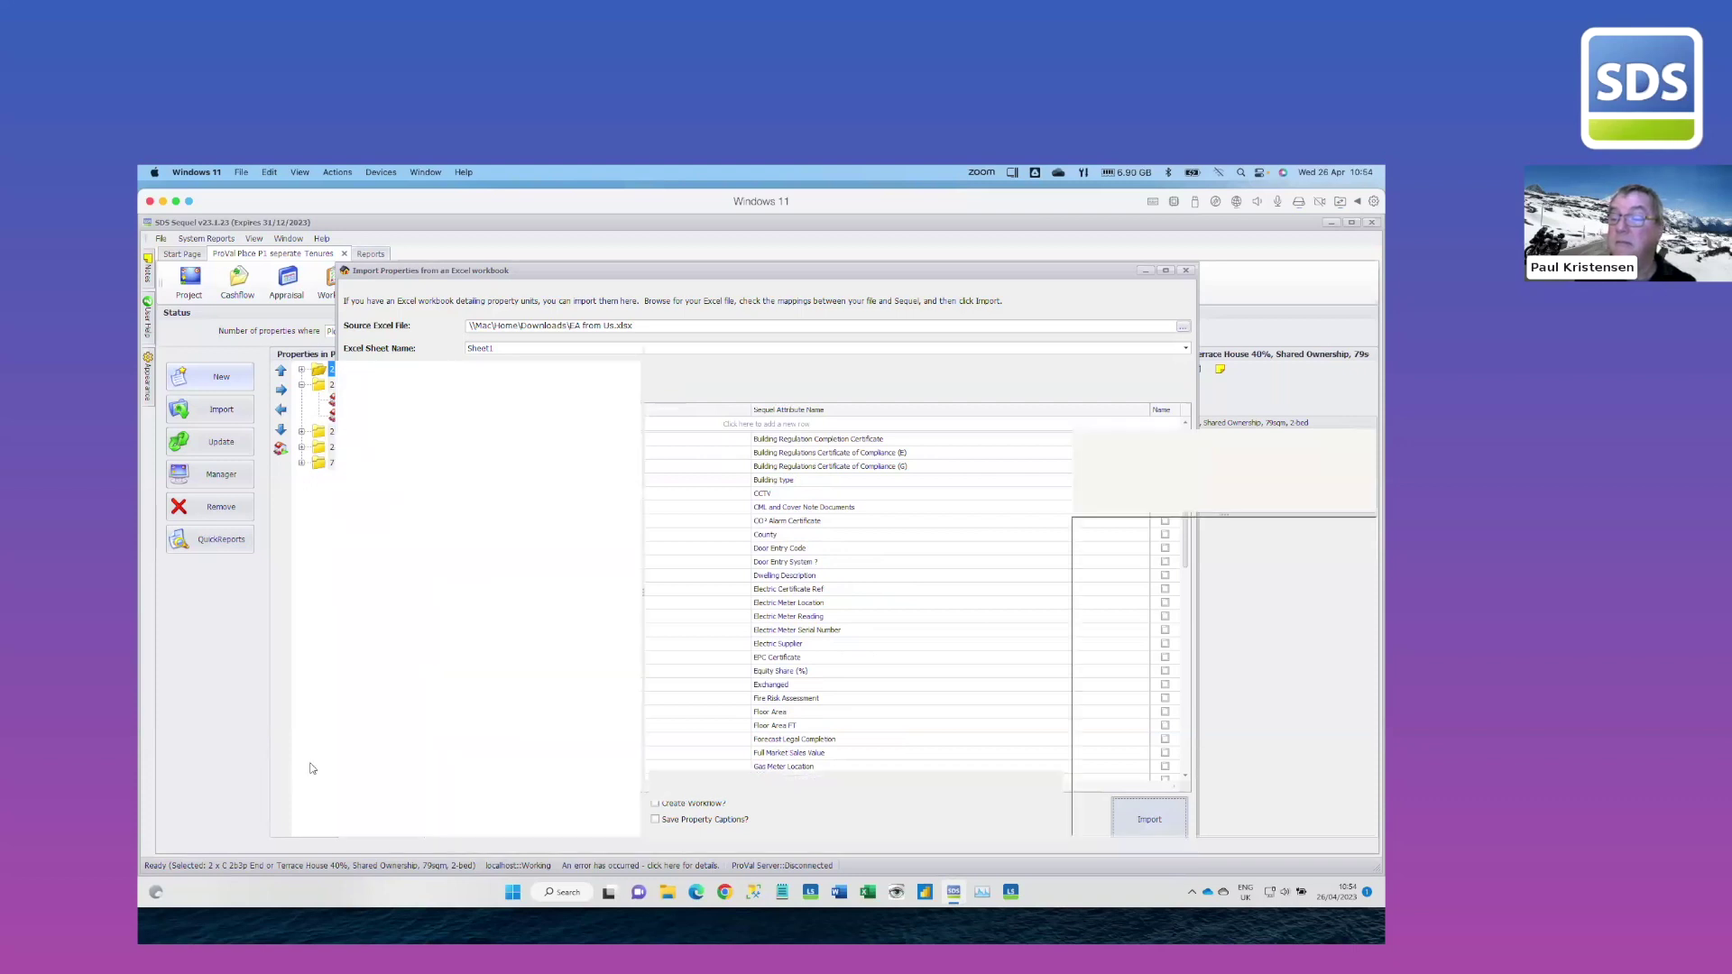
left_click(214, 478)
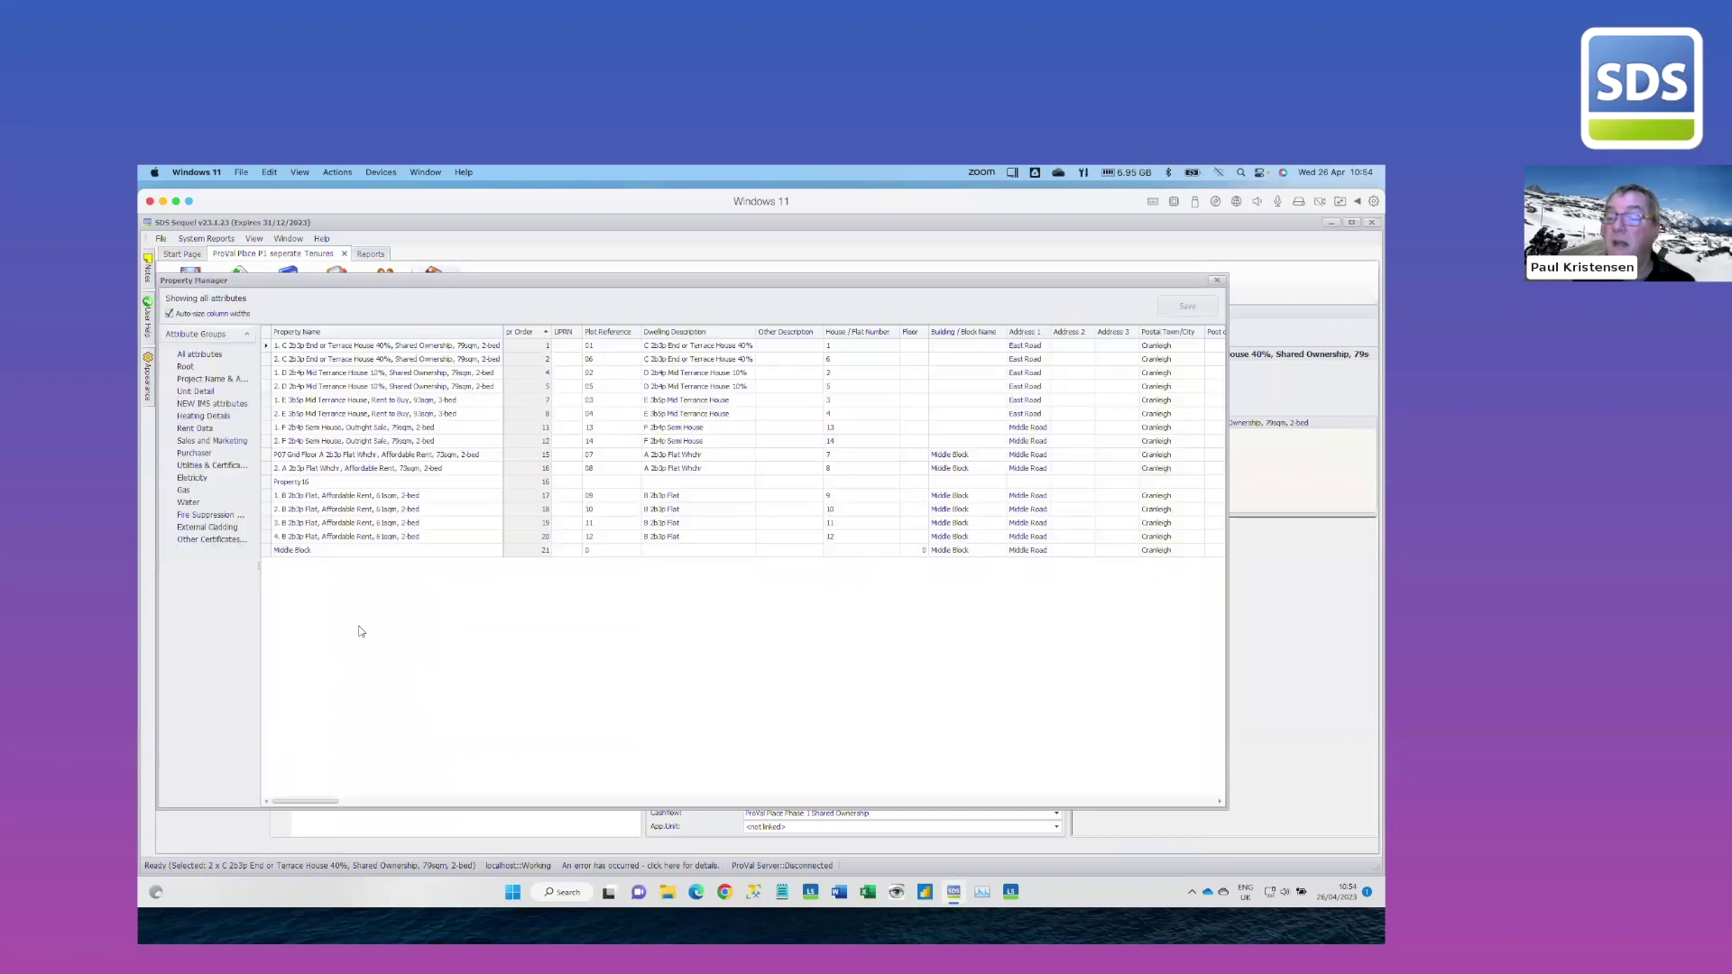
Review the imported MPAN numbers in the Electricity attribute group, then close Property Manager
left_click(193, 479)
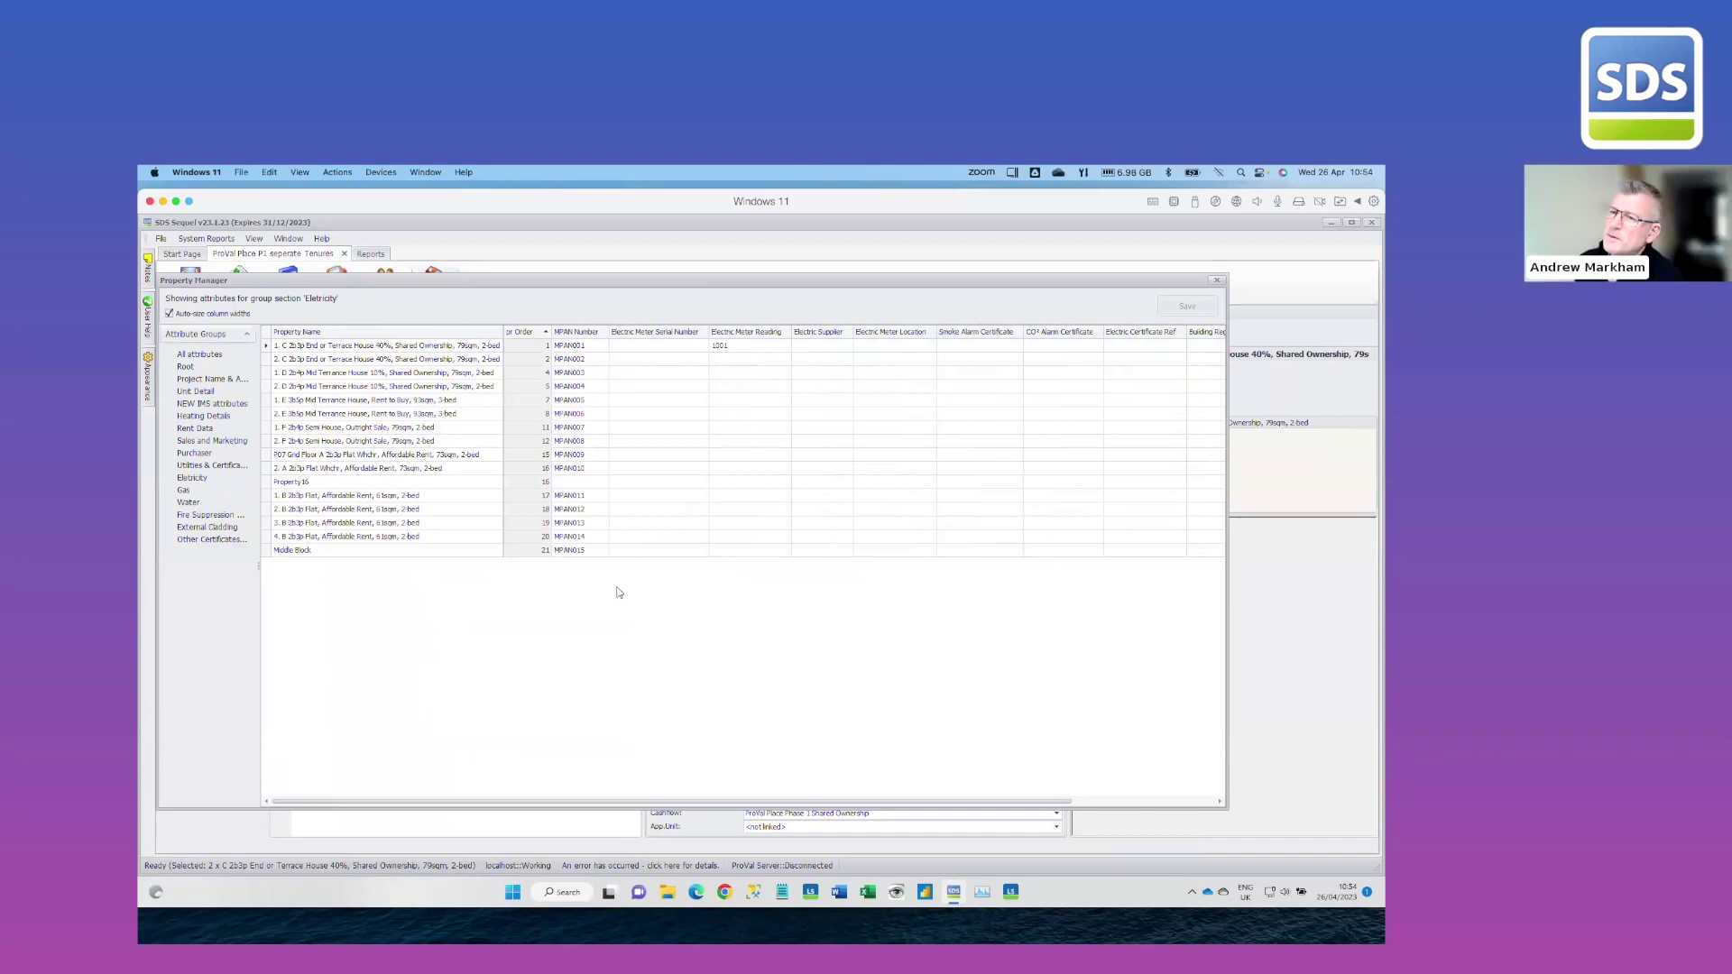
left_click(1217, 283)
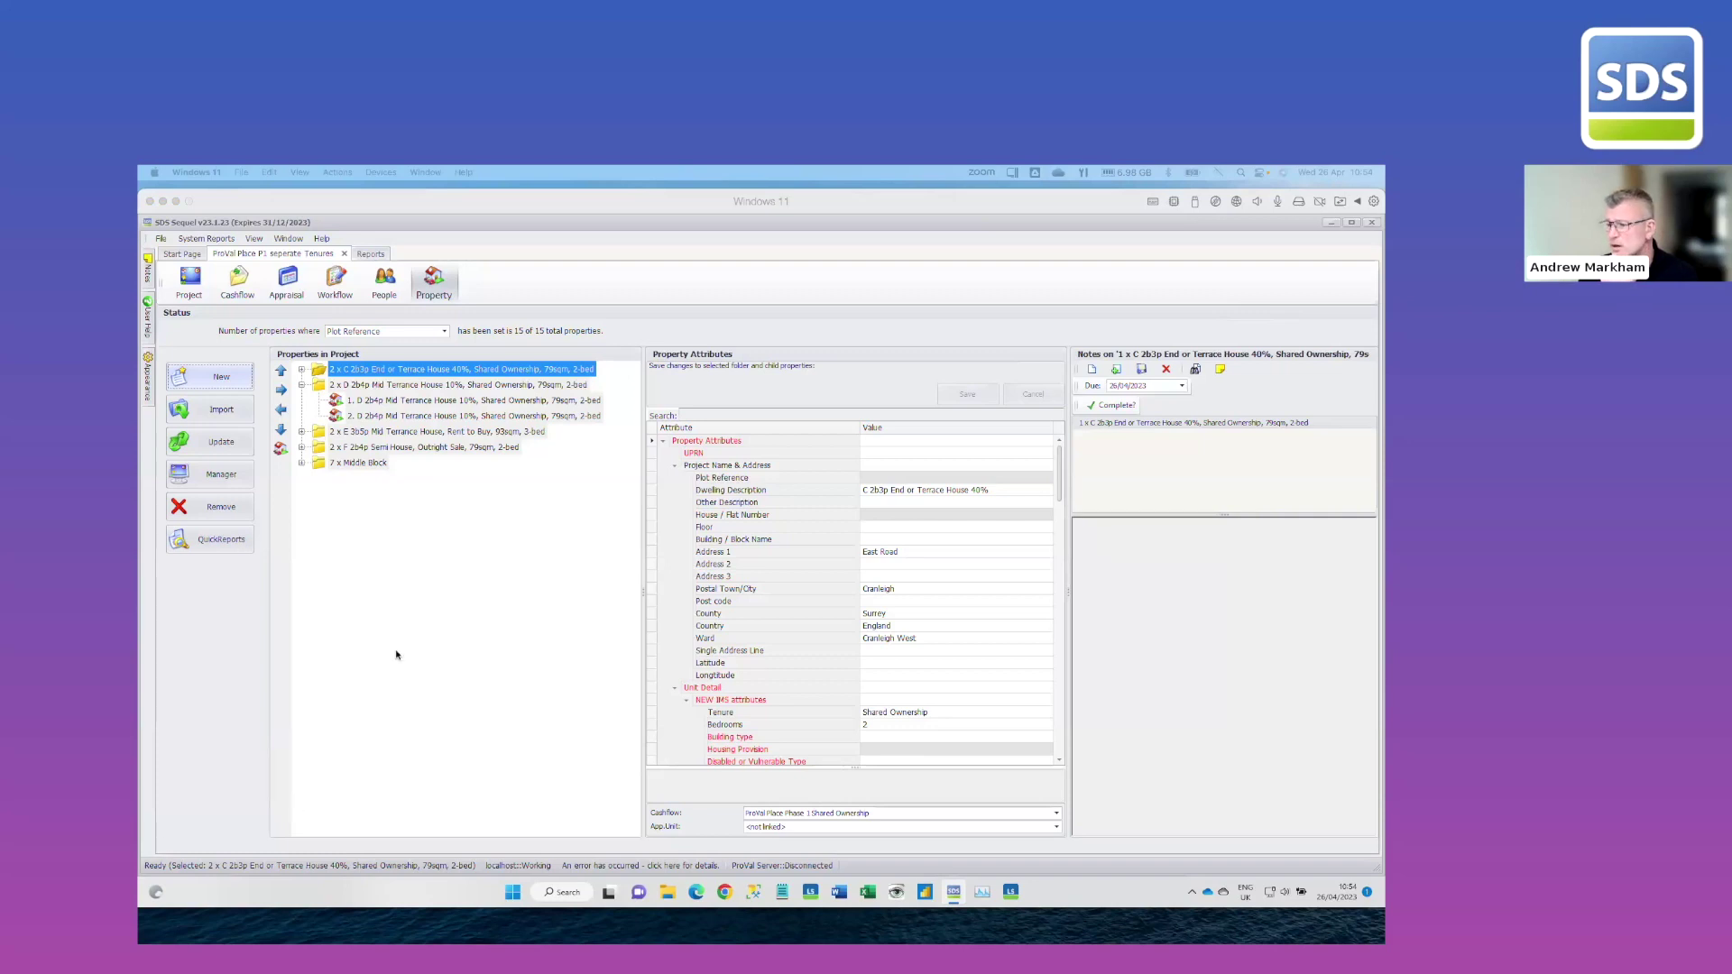
Look at the Supplier Transactions Grouped by Supplier report, then show the project's cashflows
left_click(370, 255)
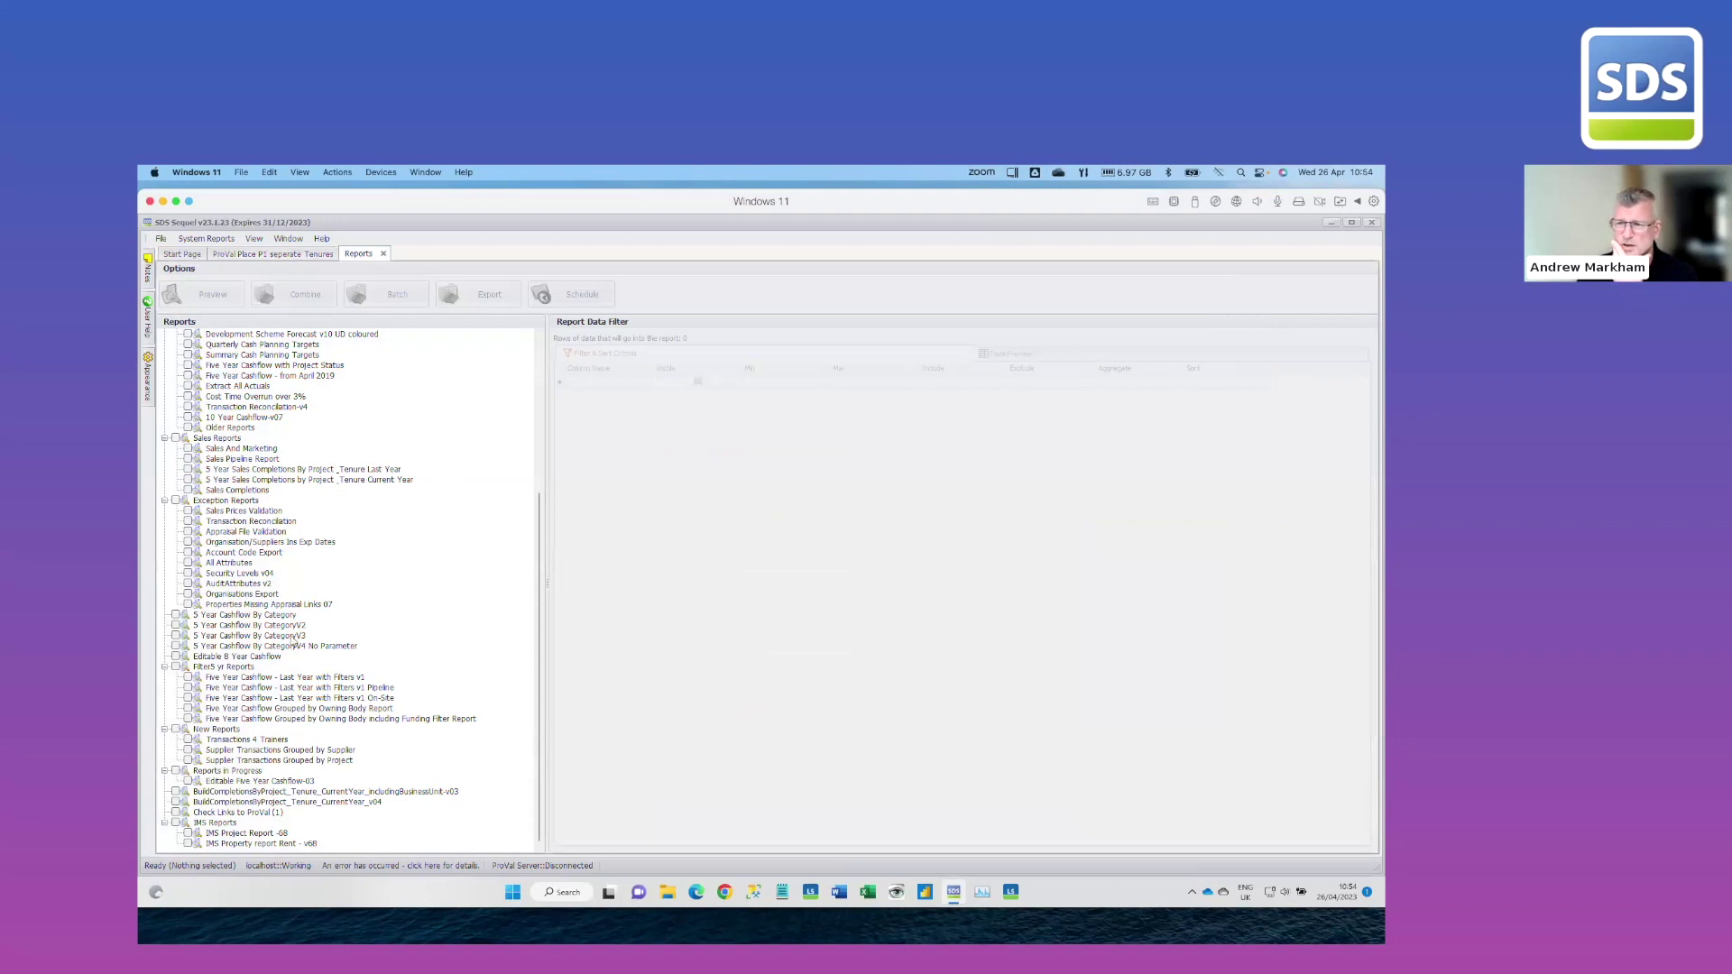
left_click(285, 750)
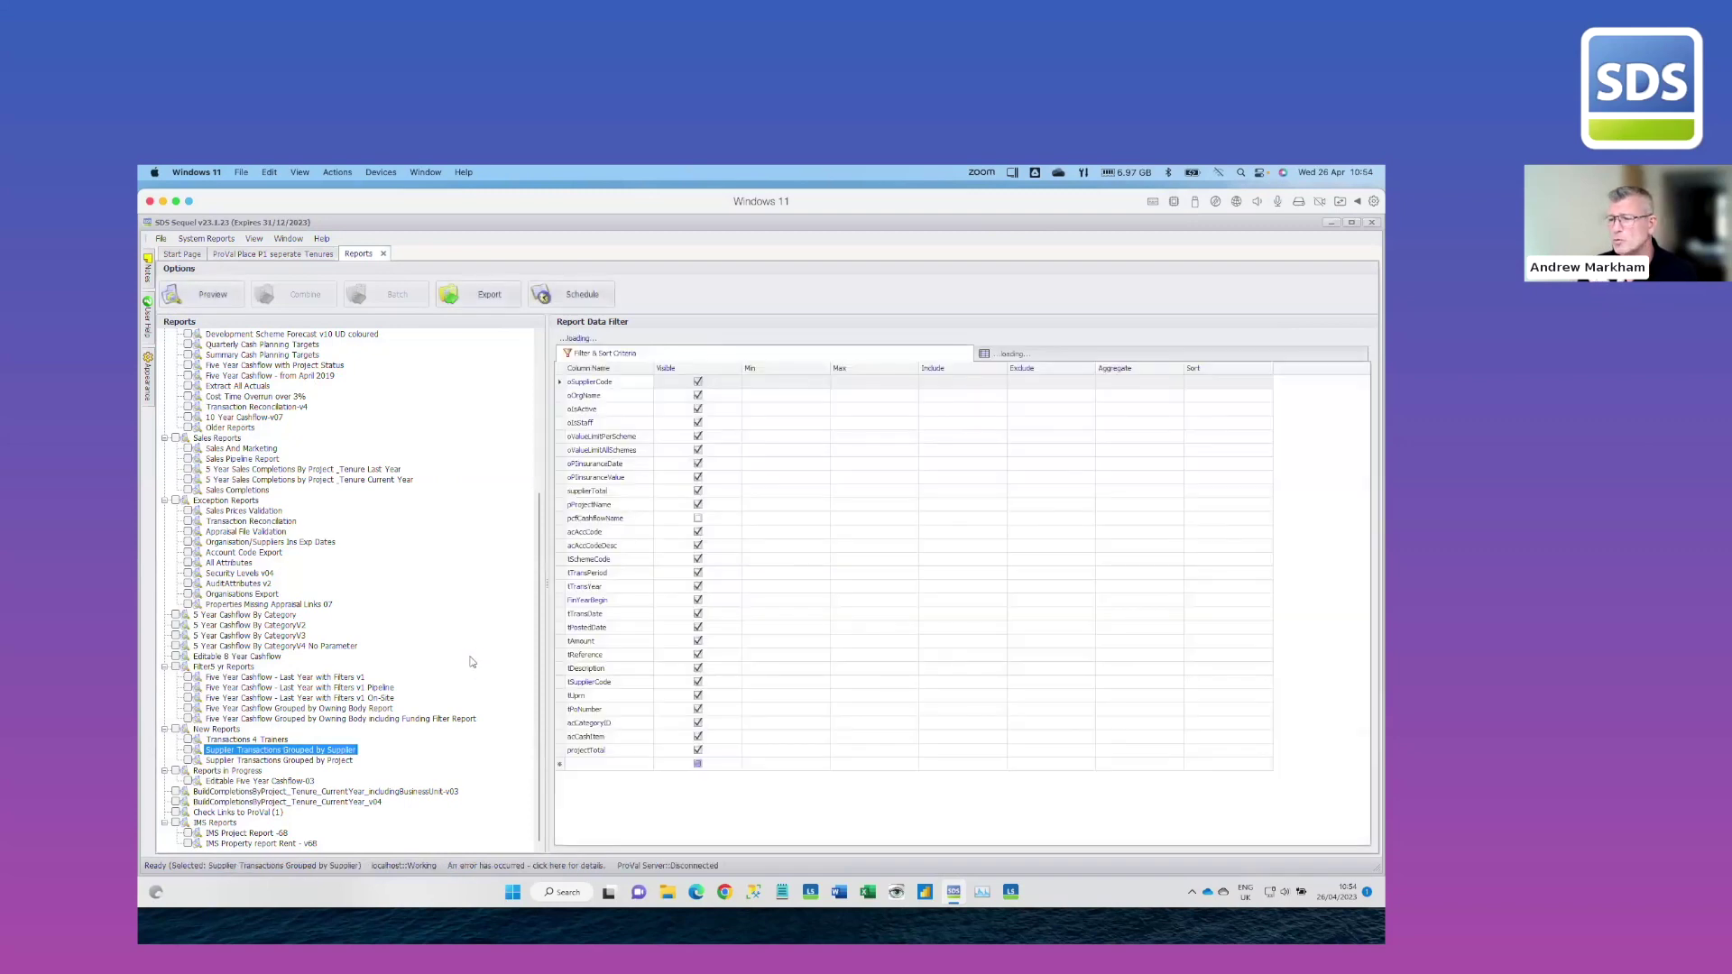
left_click(292, 255)
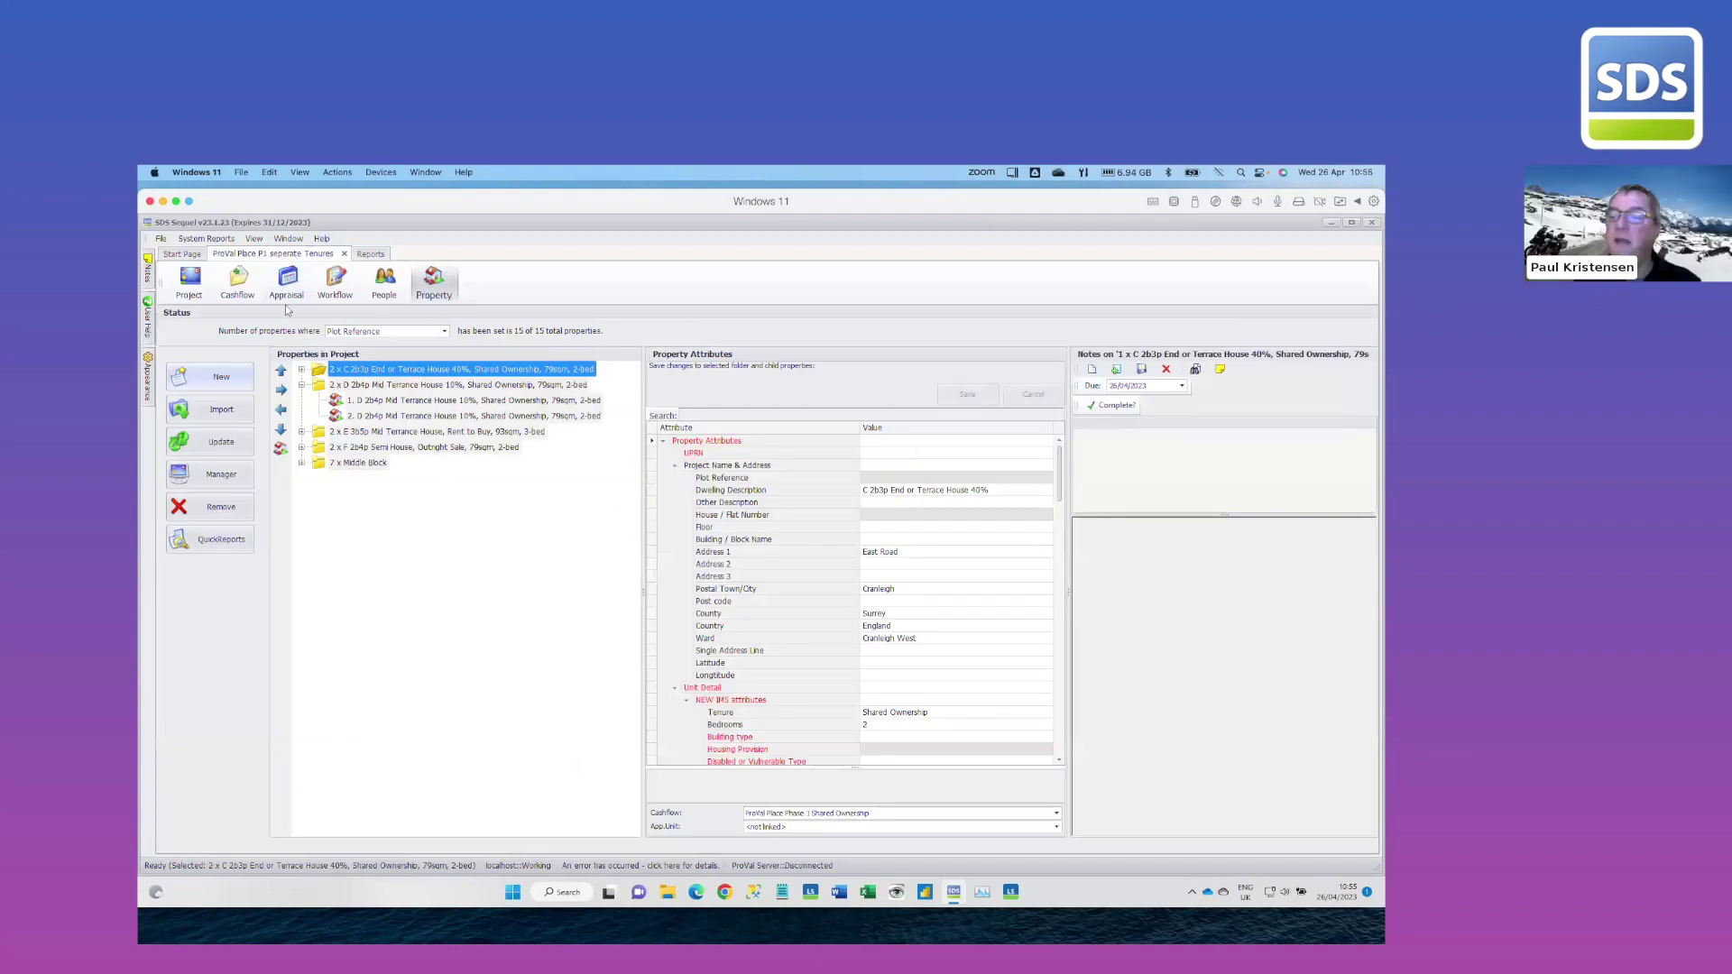
left_click(237, 281)
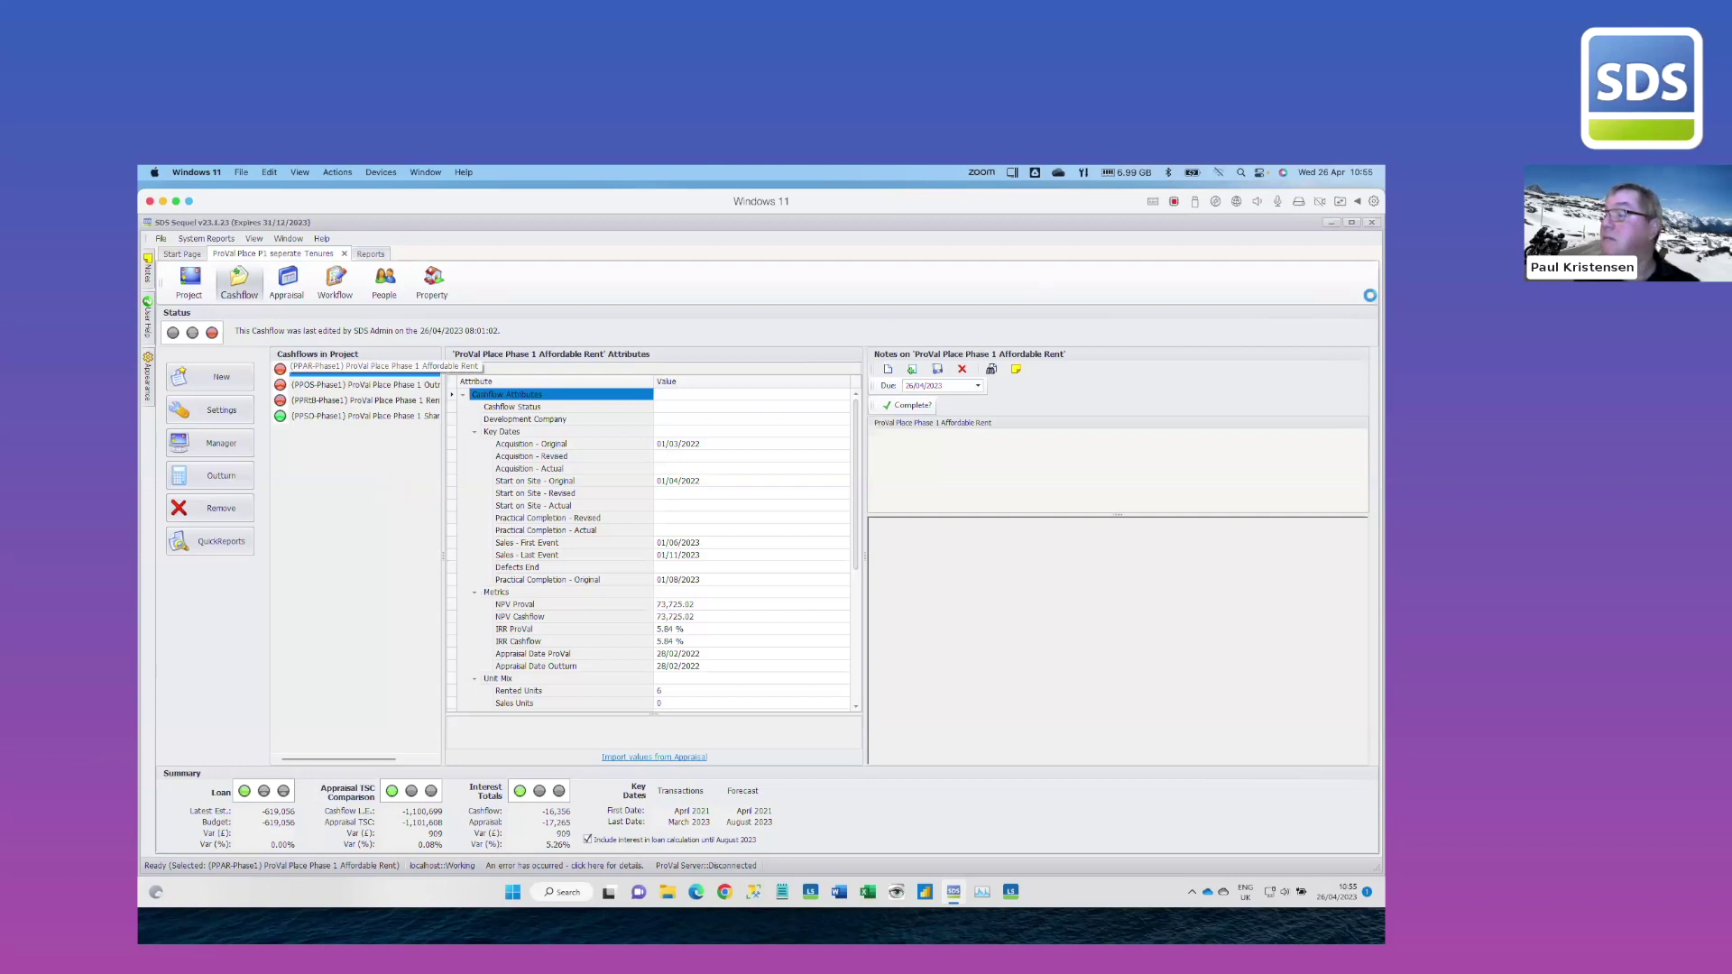
End the unresponsive SDS Sequel task in Task Manager and close Task Manager
left_click(988, 896)
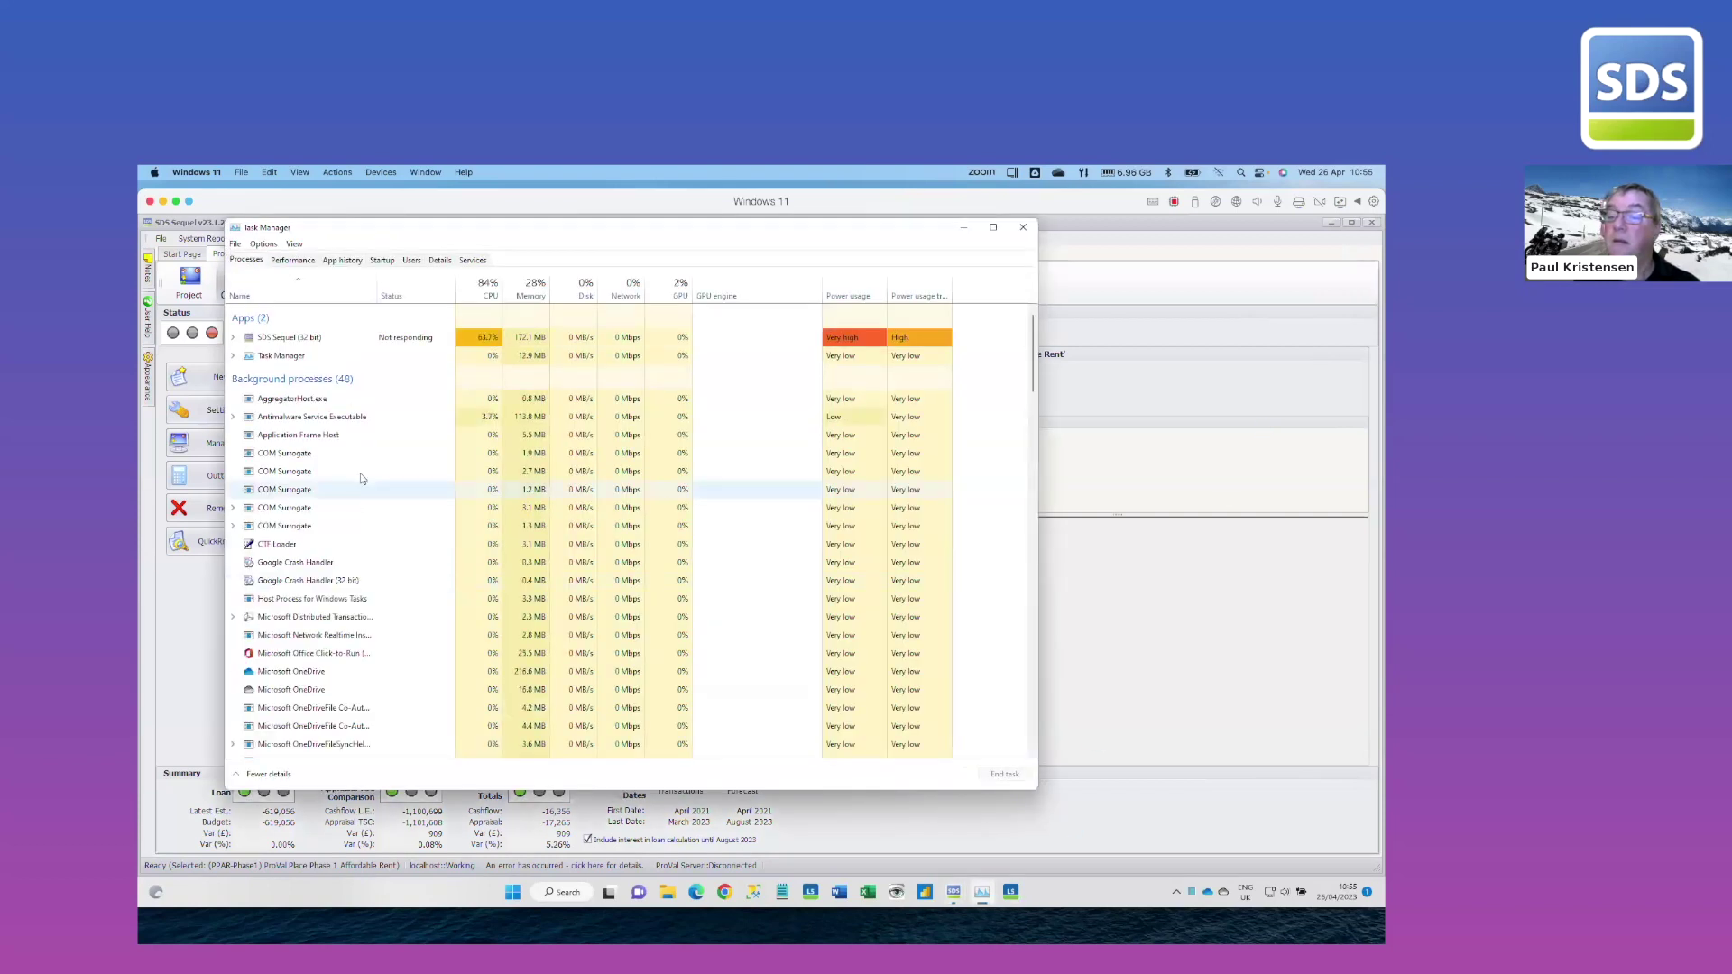
right_click(307, 342)
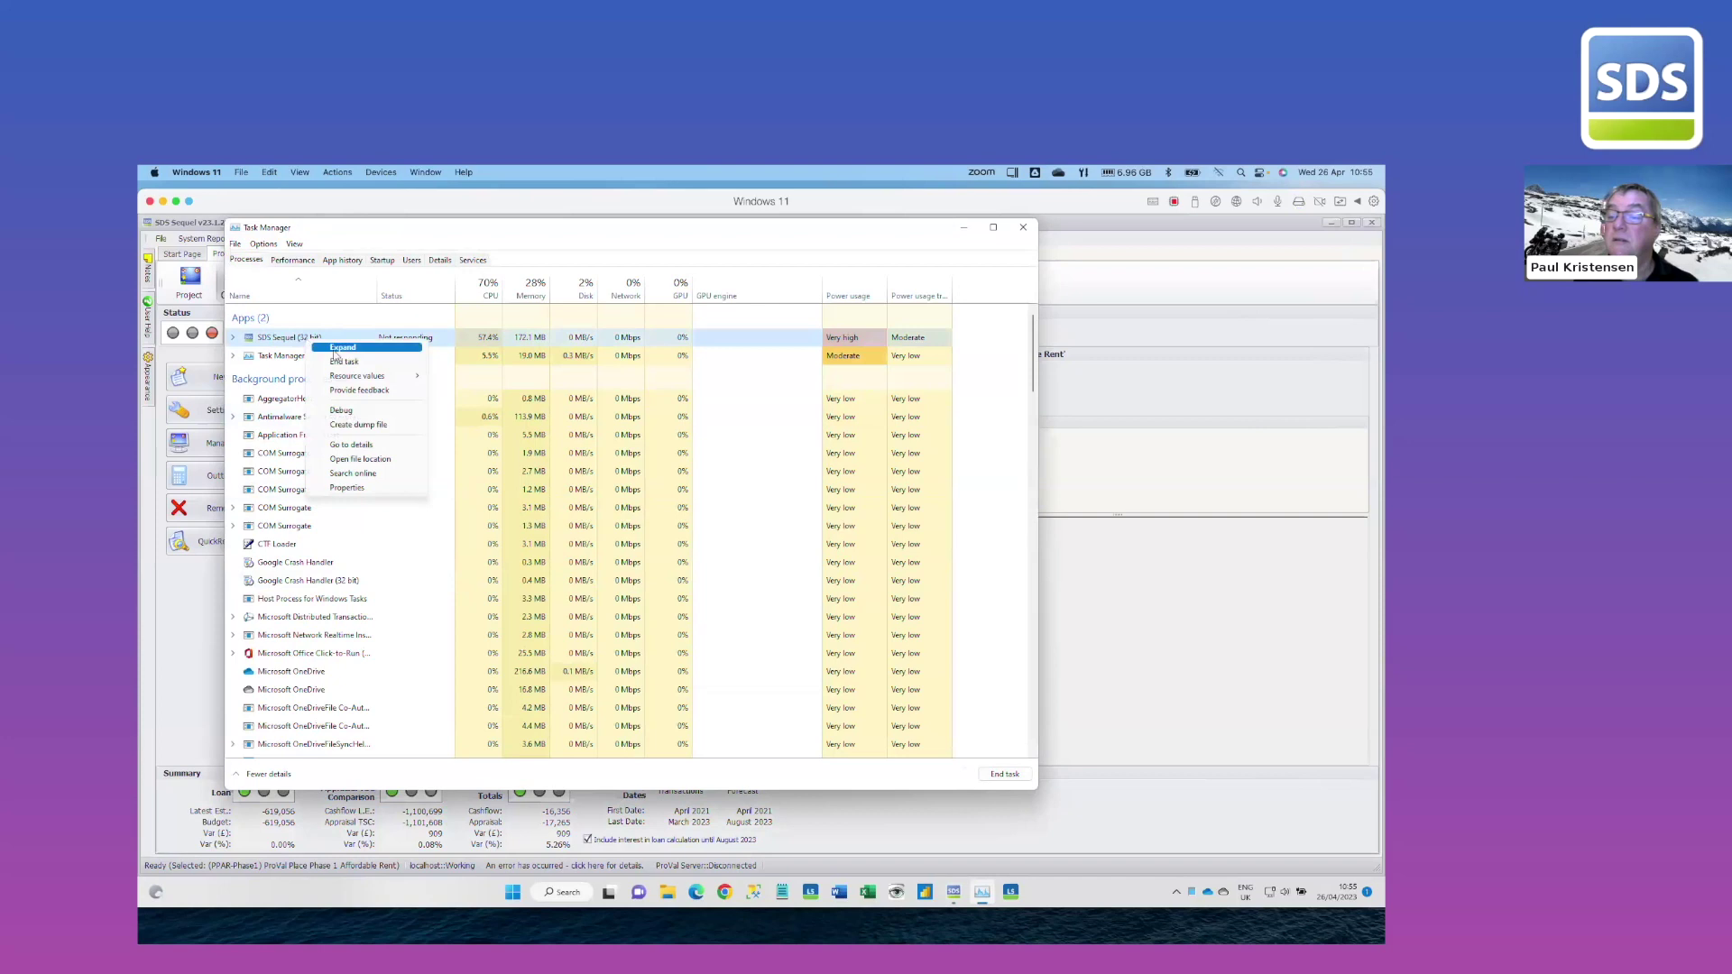
left_click(343, 361)
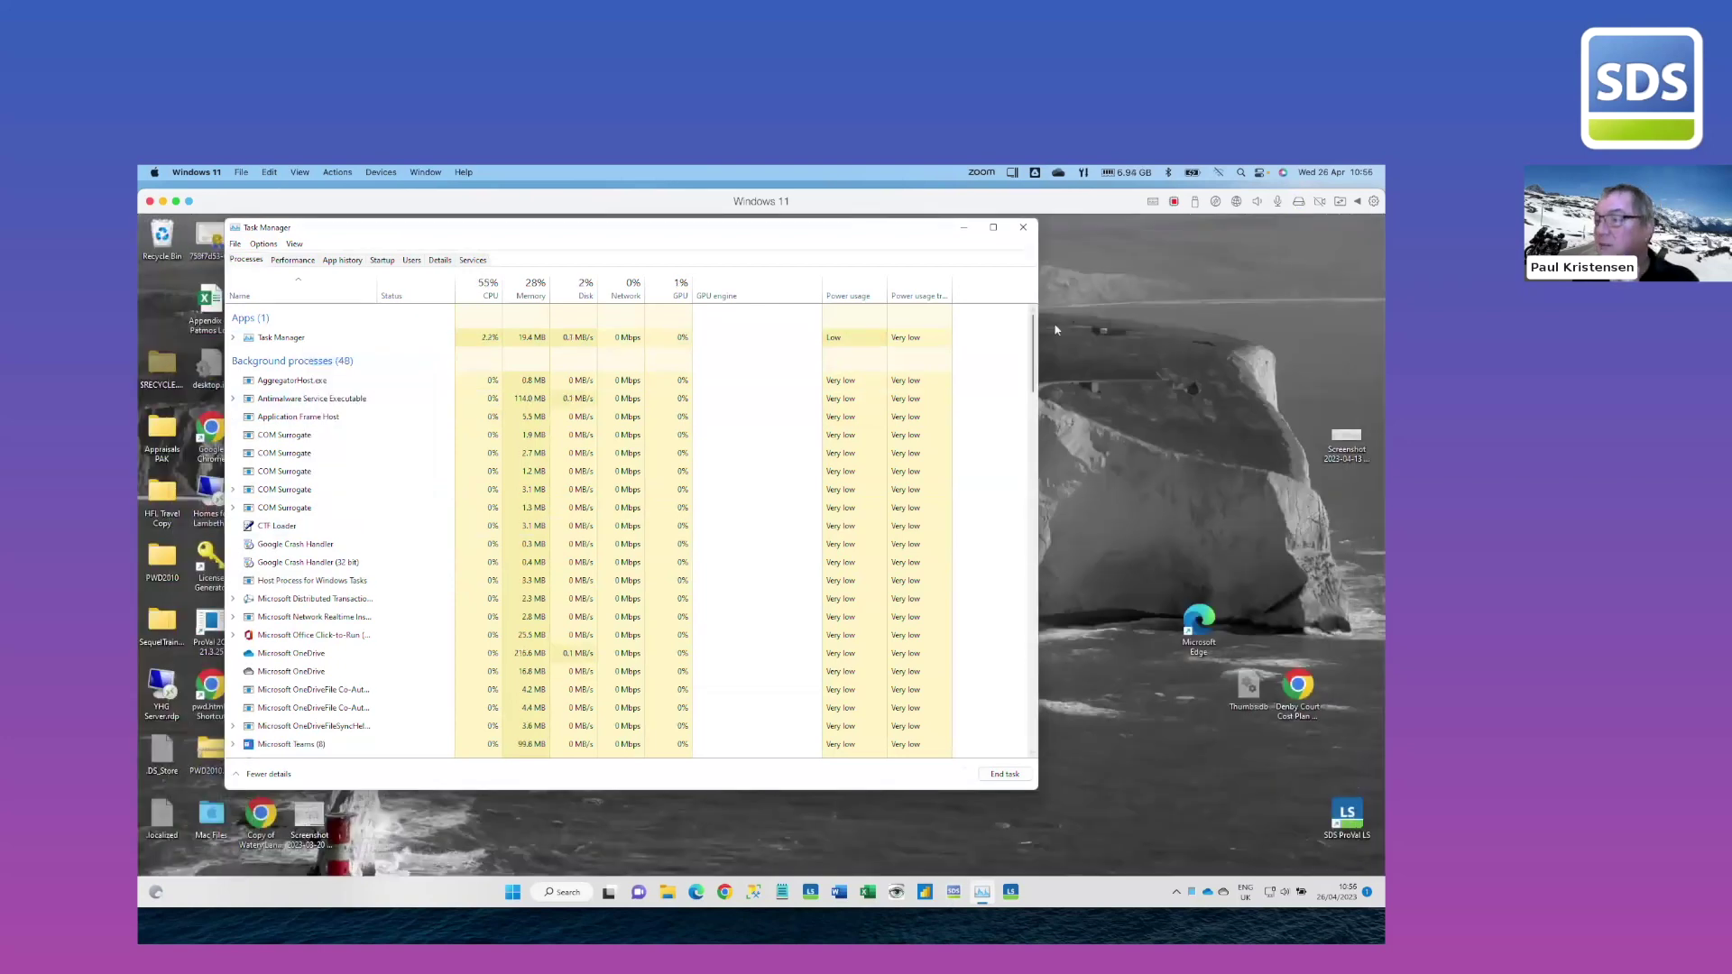
left_click(1023, 228)
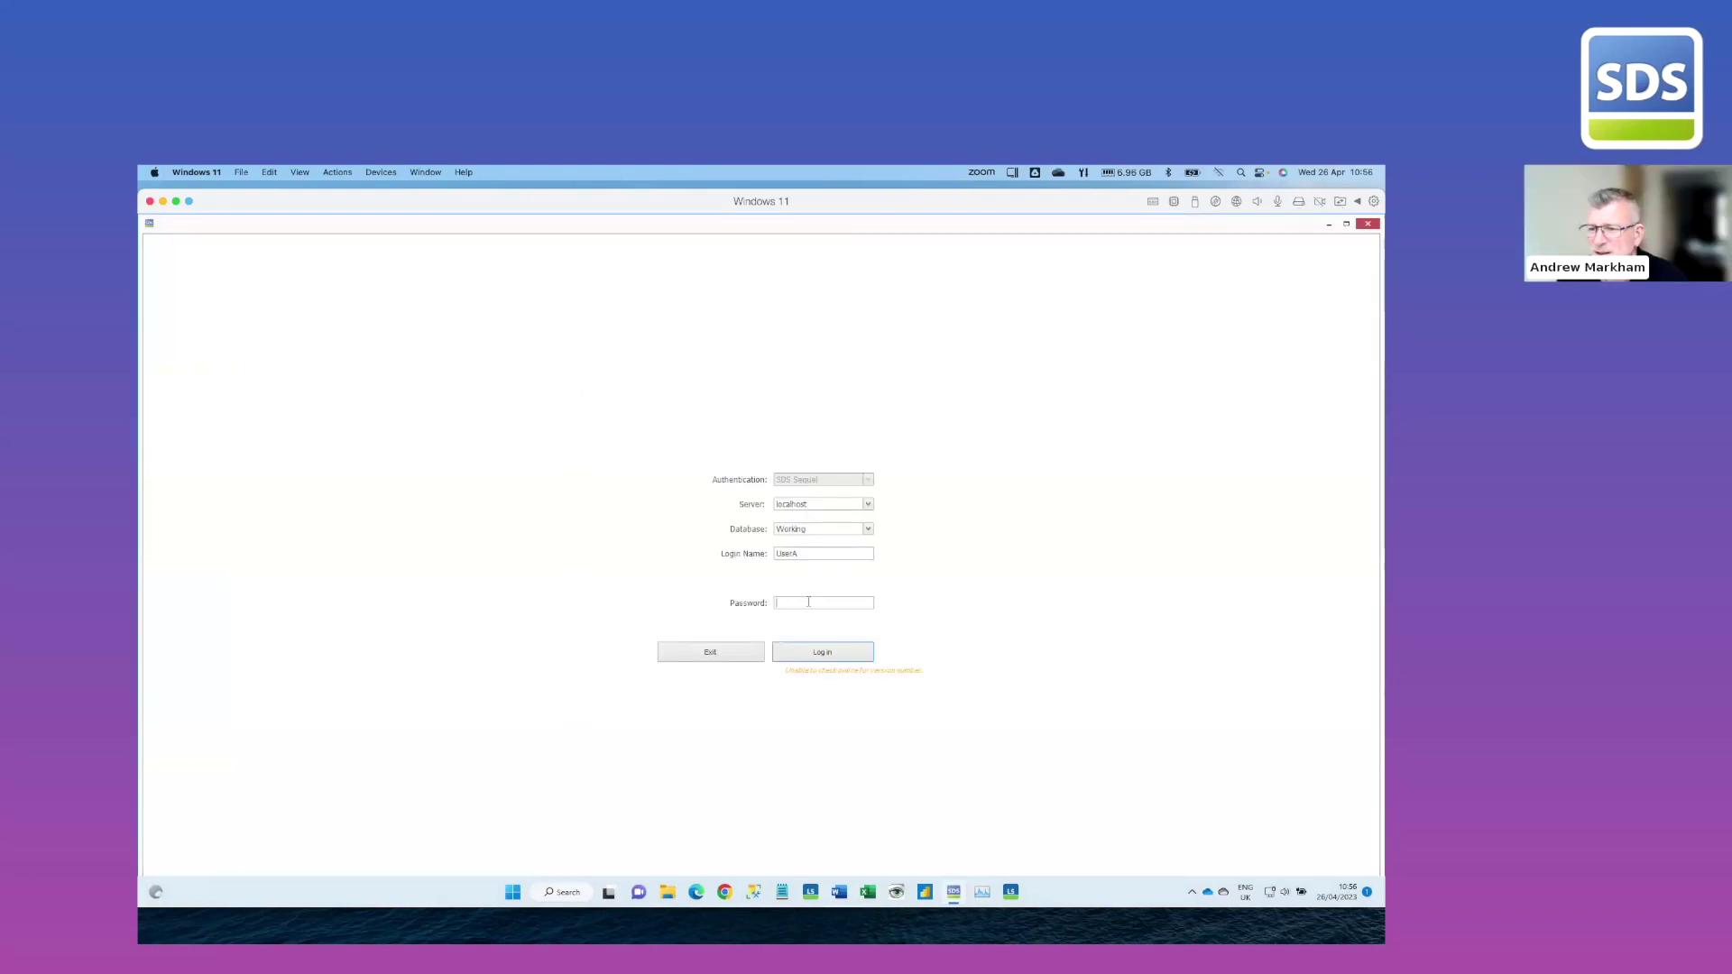
Log in with the account password and open the ProVal Place P1 seperate Tenures project
type("****")
key("Return")
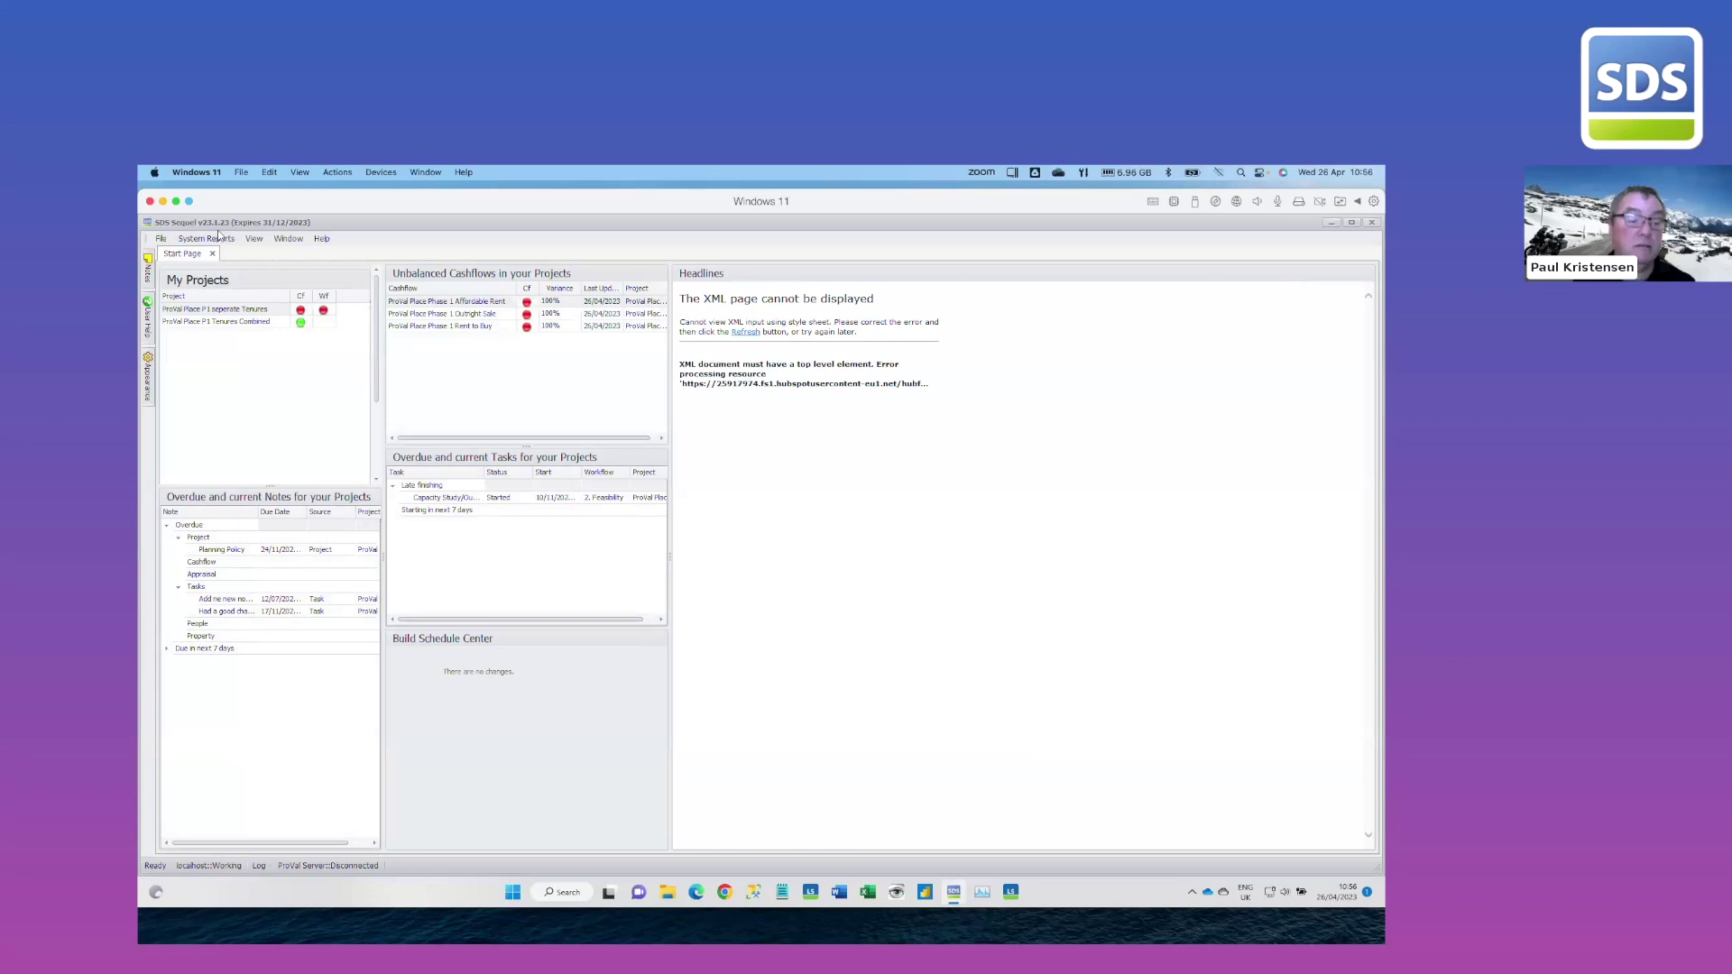
double_click(245, 299)
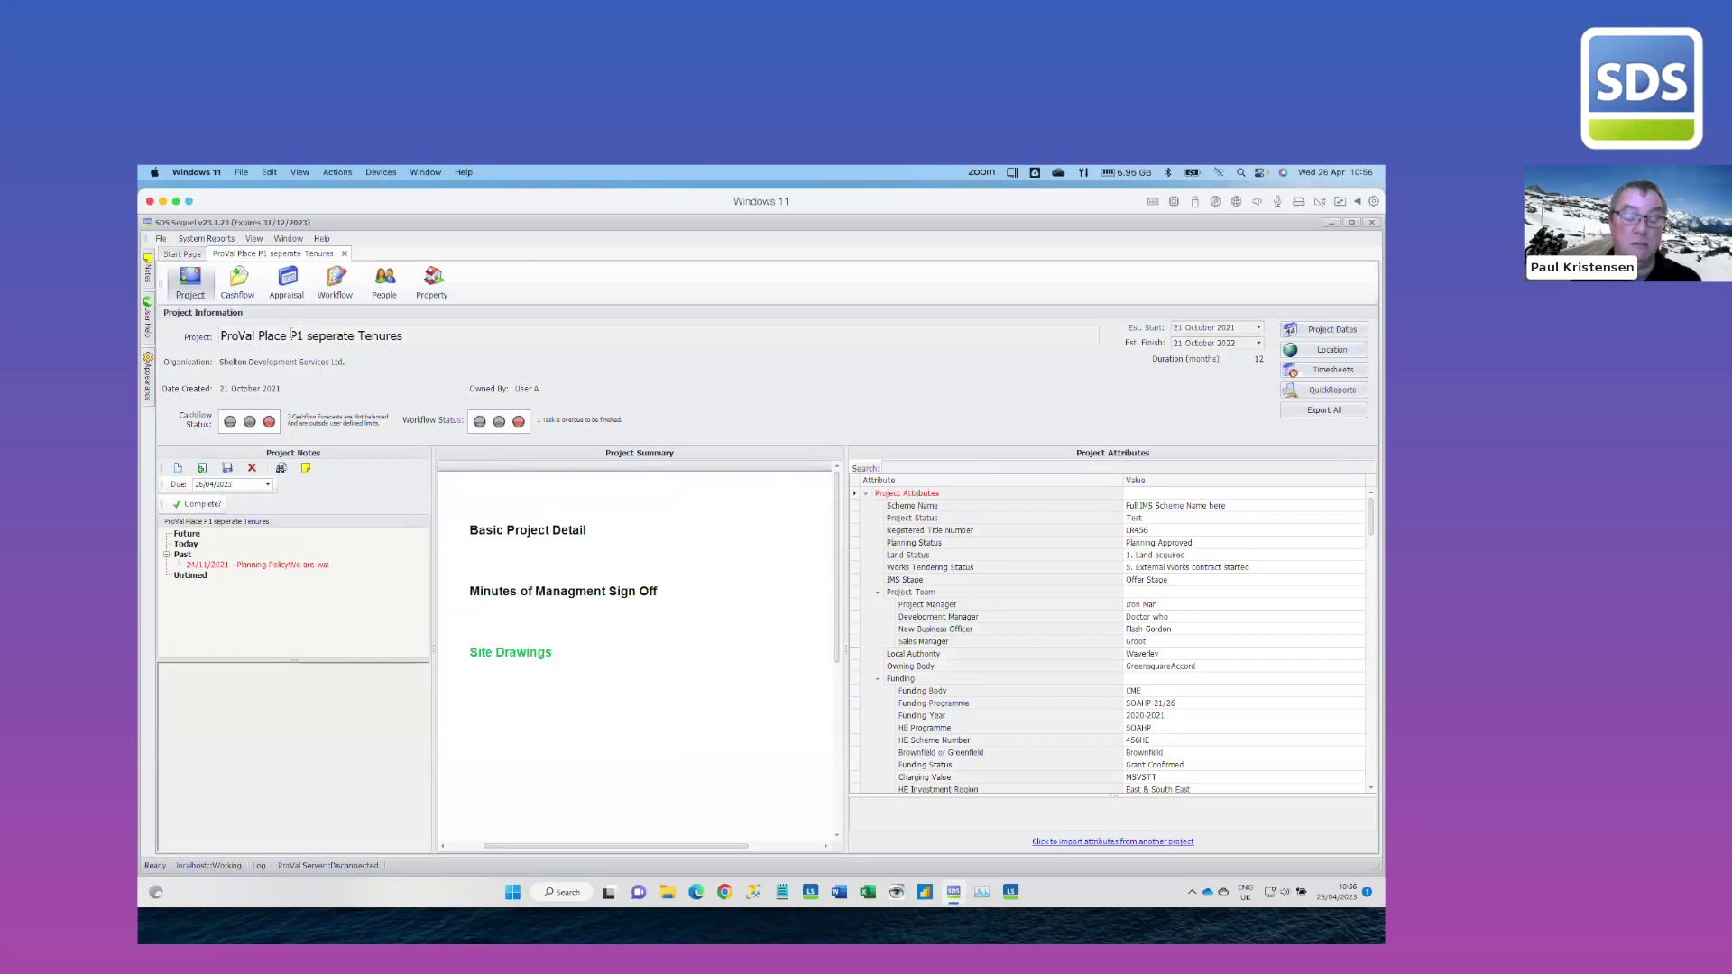
View the SurveysRUs supplier under Global Properties Organisations/Suppliers, then open Reports
left_click(254, 238)
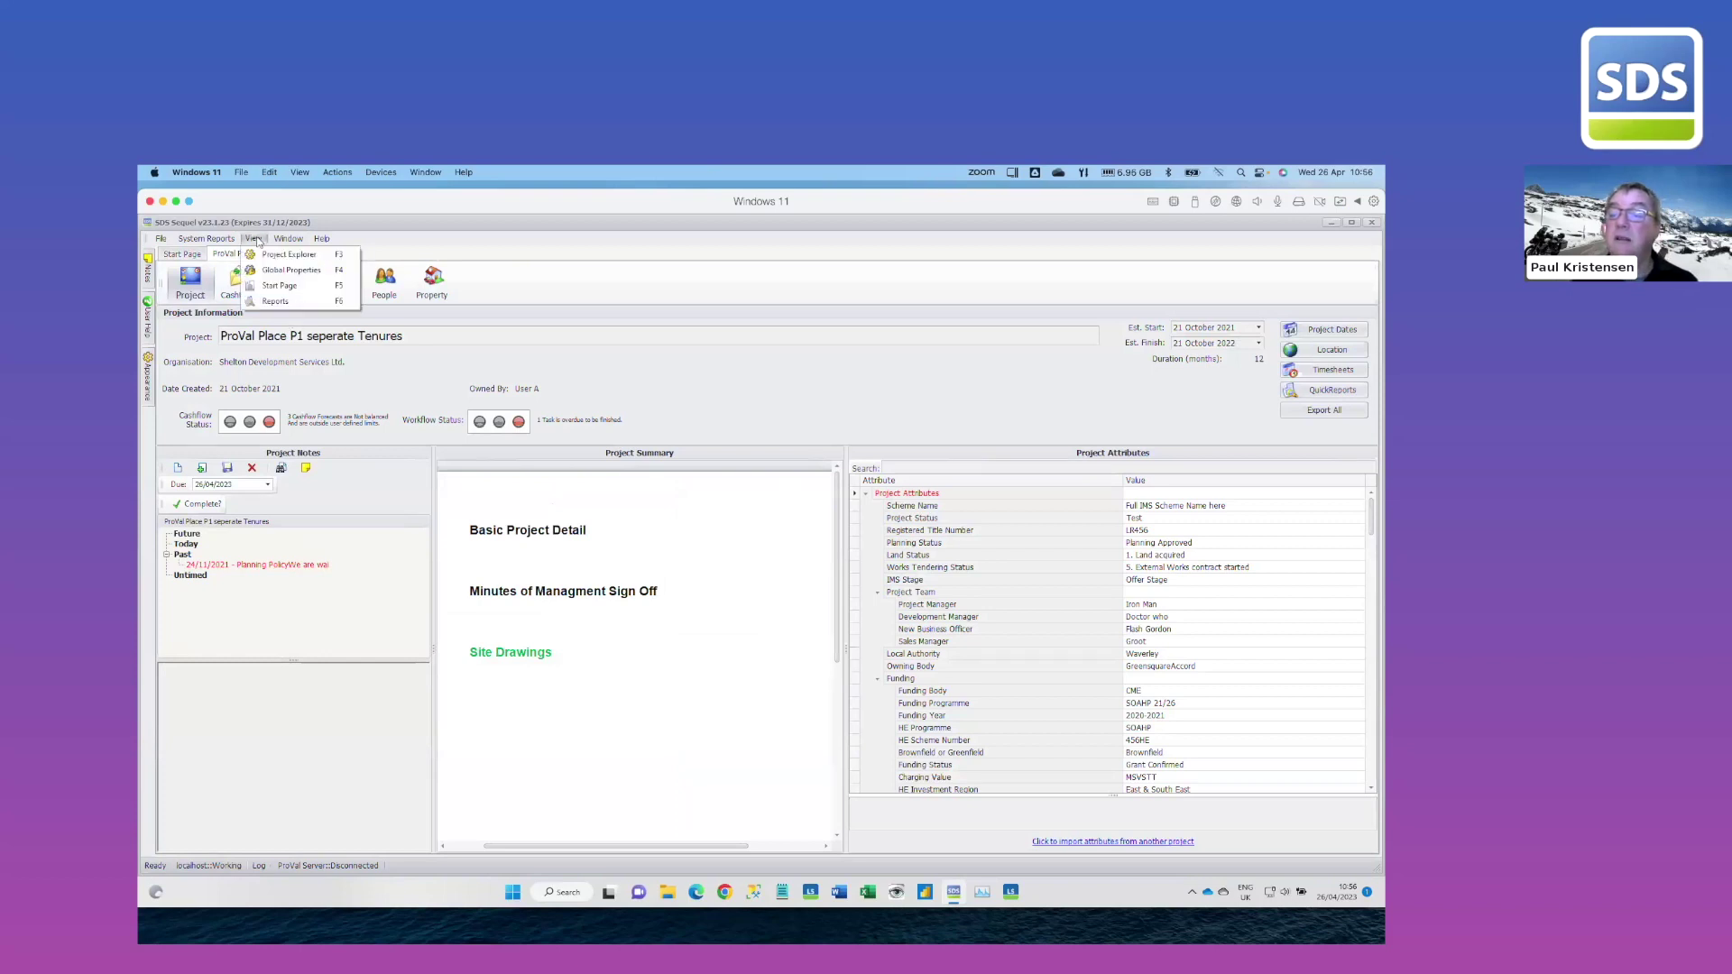
left_click(267, 272)
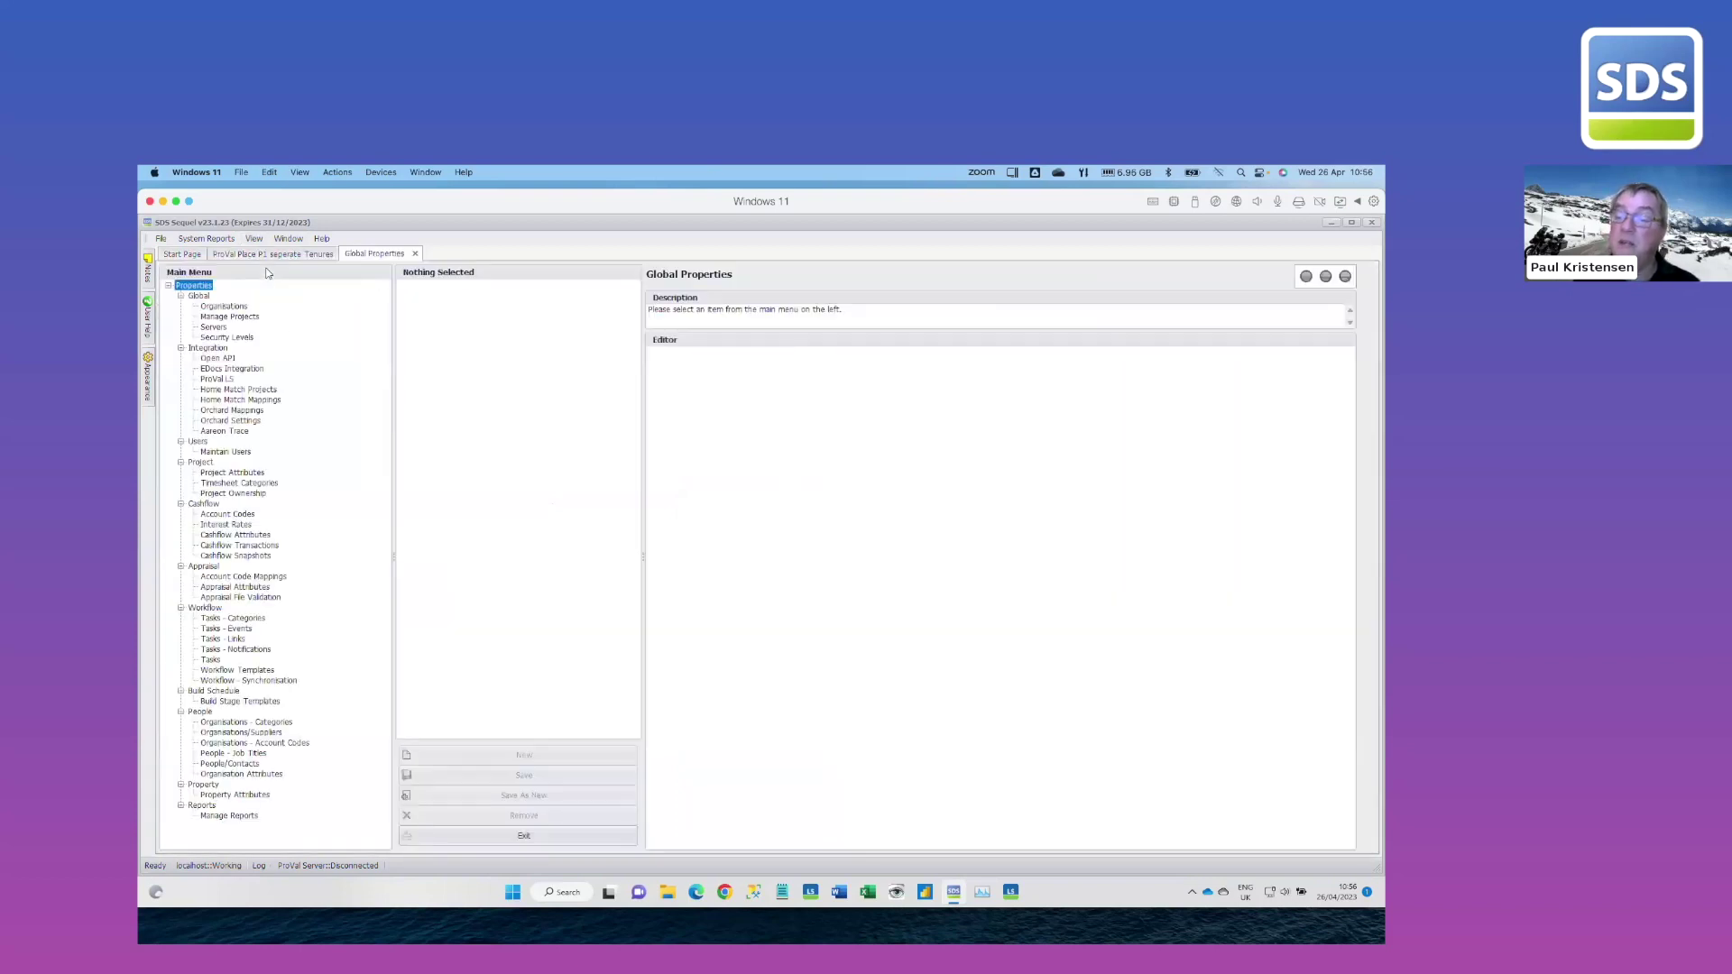
left_click(273, 733)
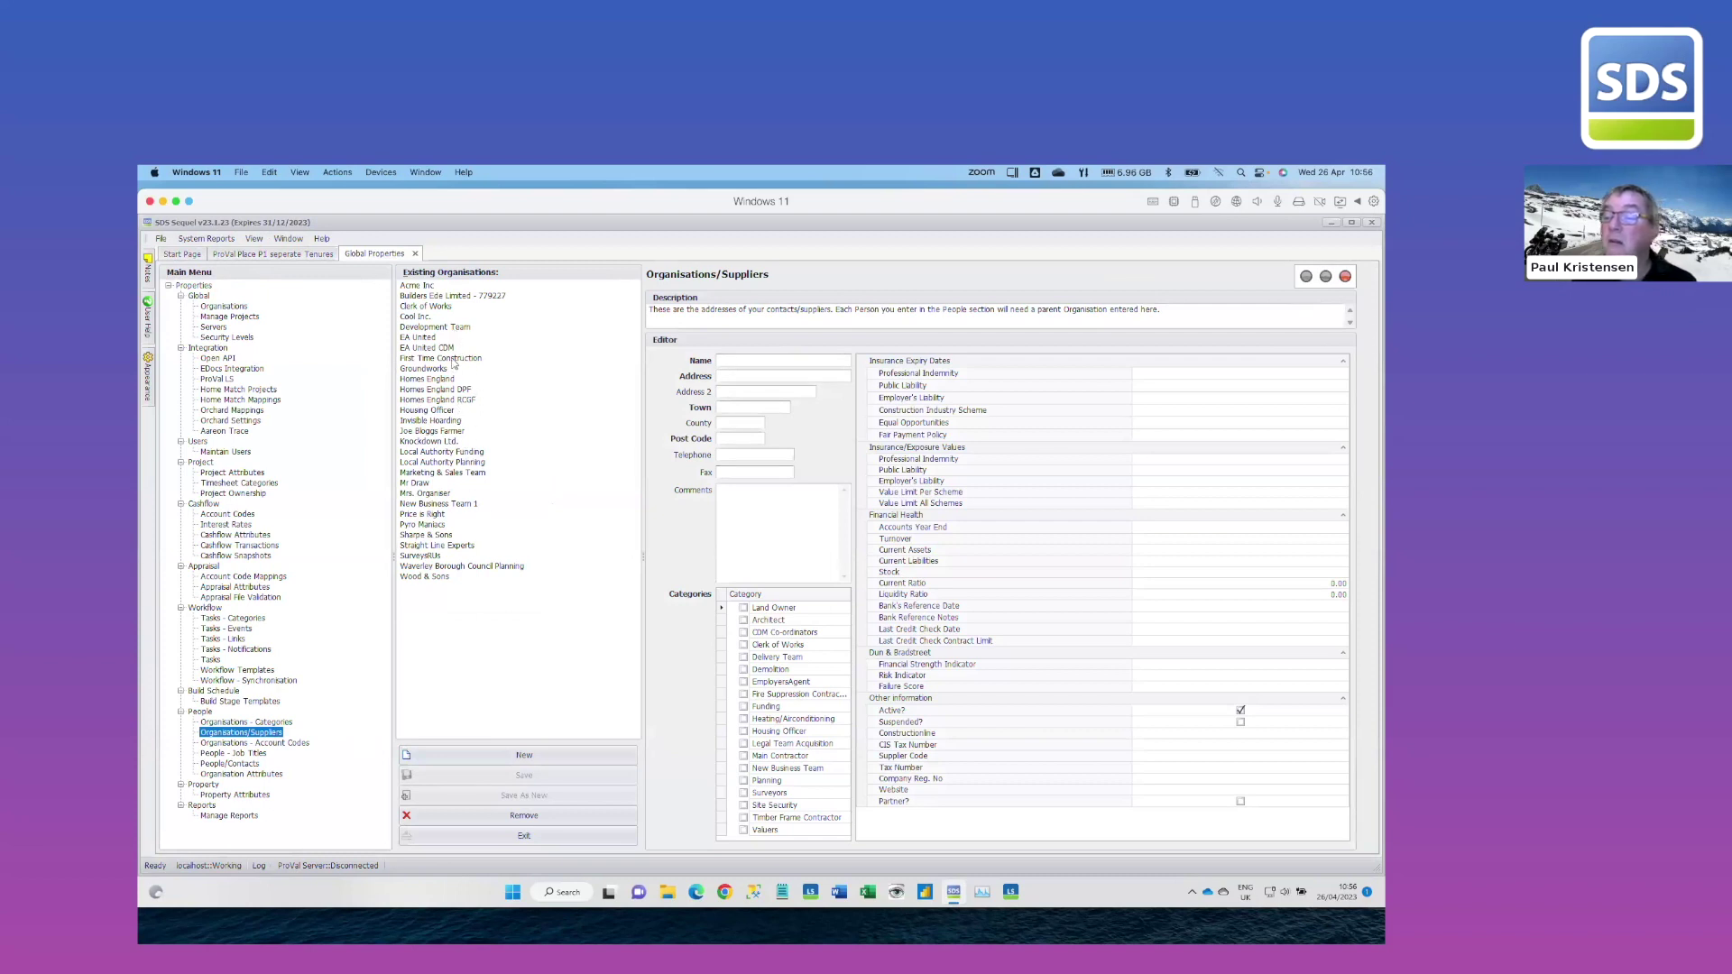
left_click(437, 556)
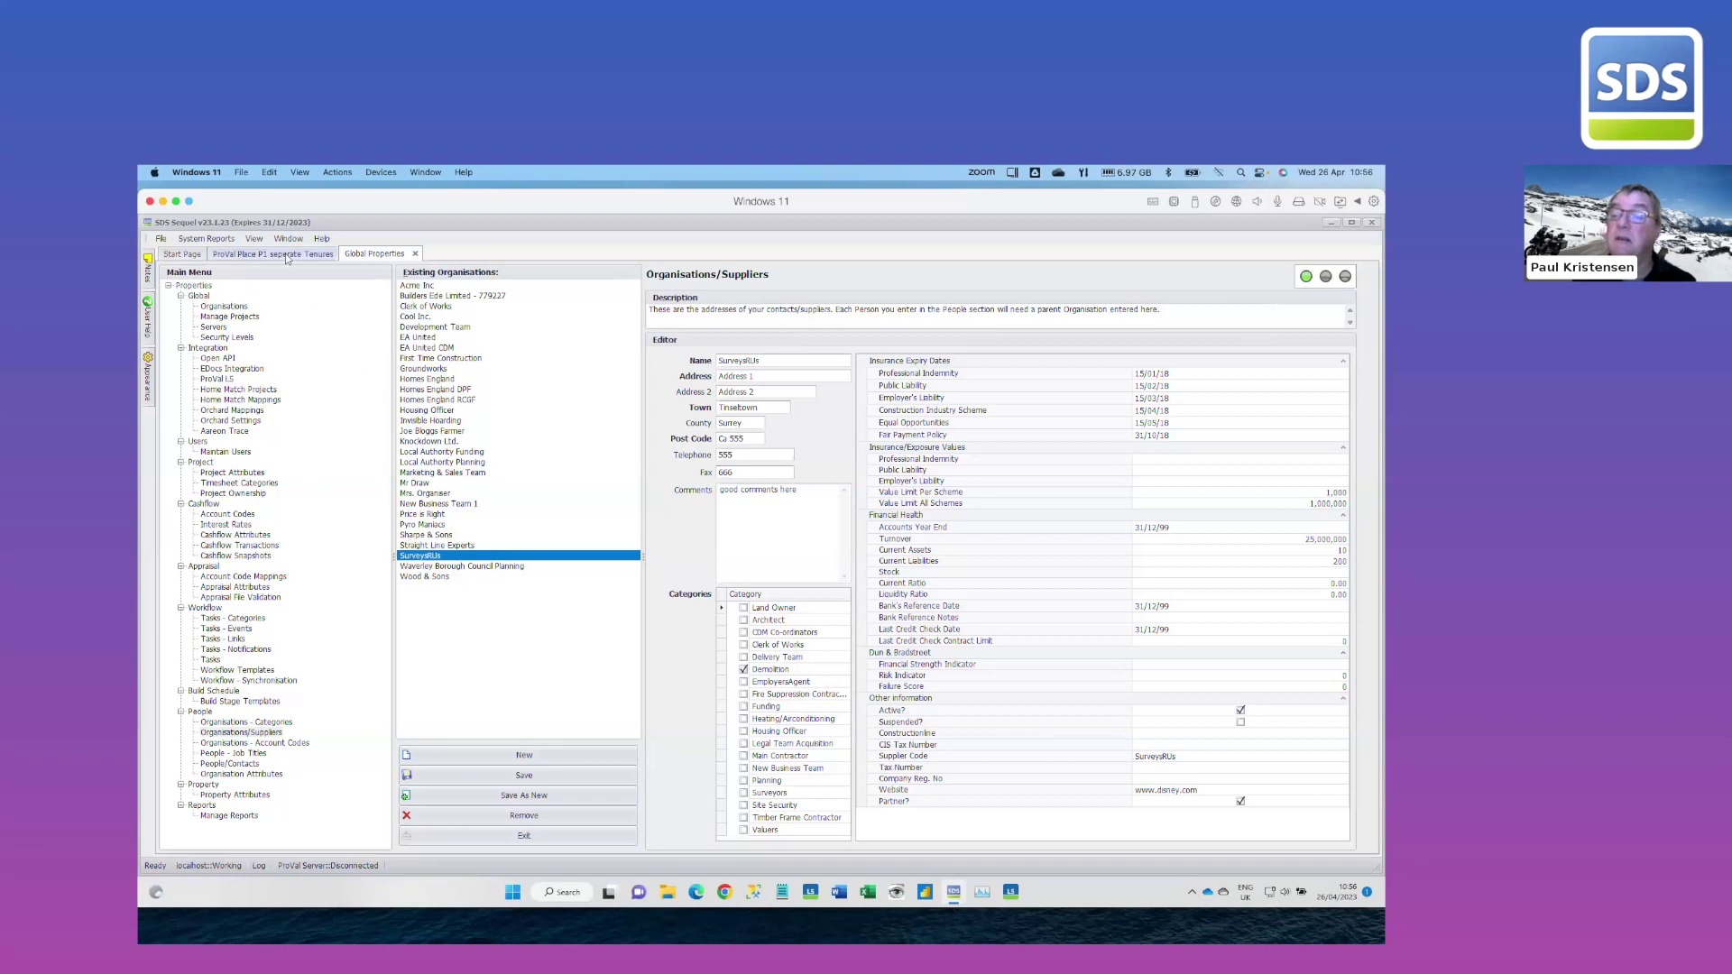
left_click(253, 238)
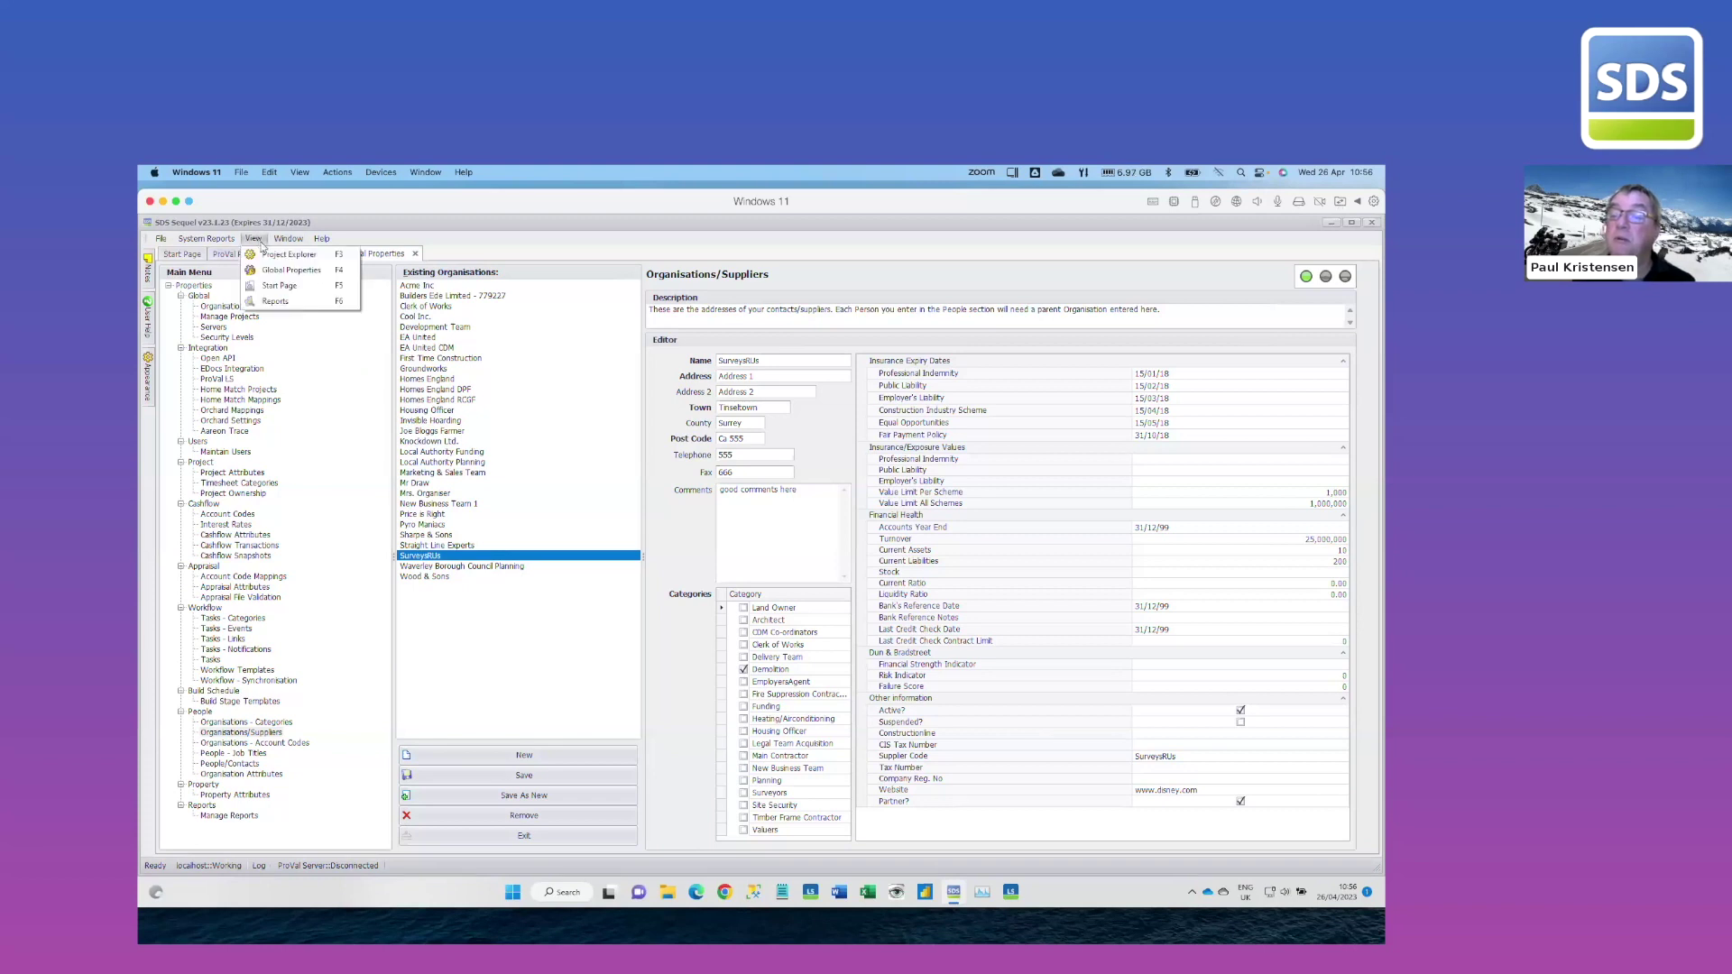
left_click(285, 301)
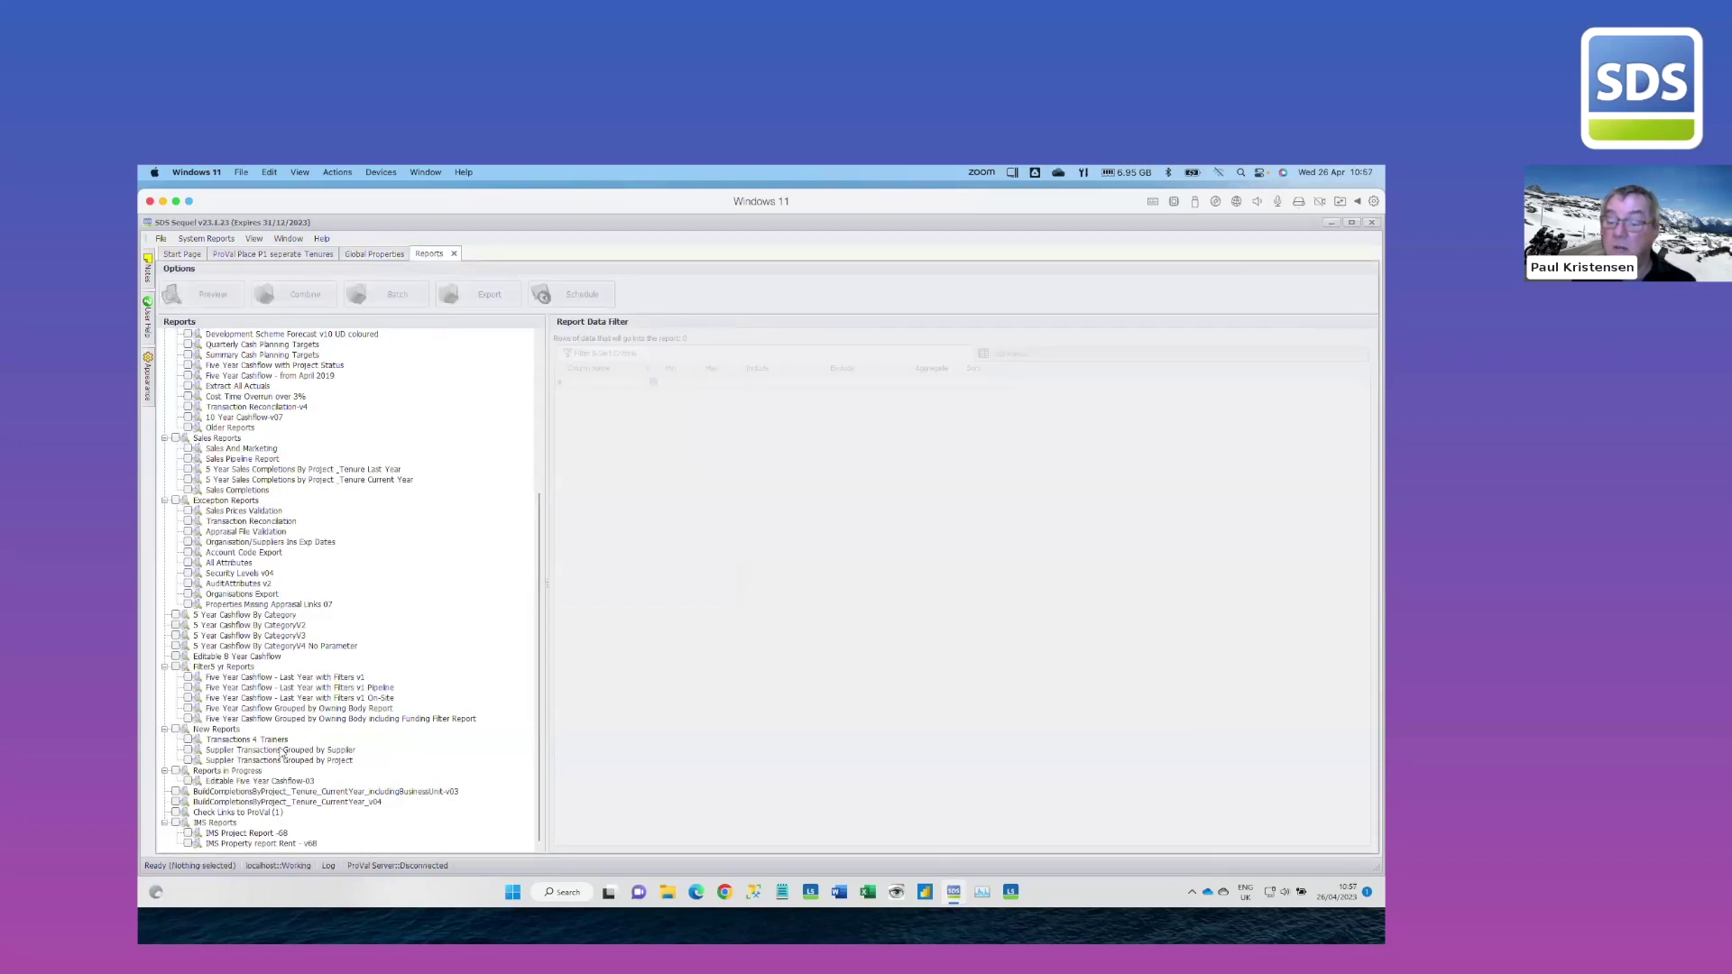
Preview the Supplier Transactions Grouped by Supplier report, review its Paid Transactions by Supplier Code output, then close it
left_click(281, 750)
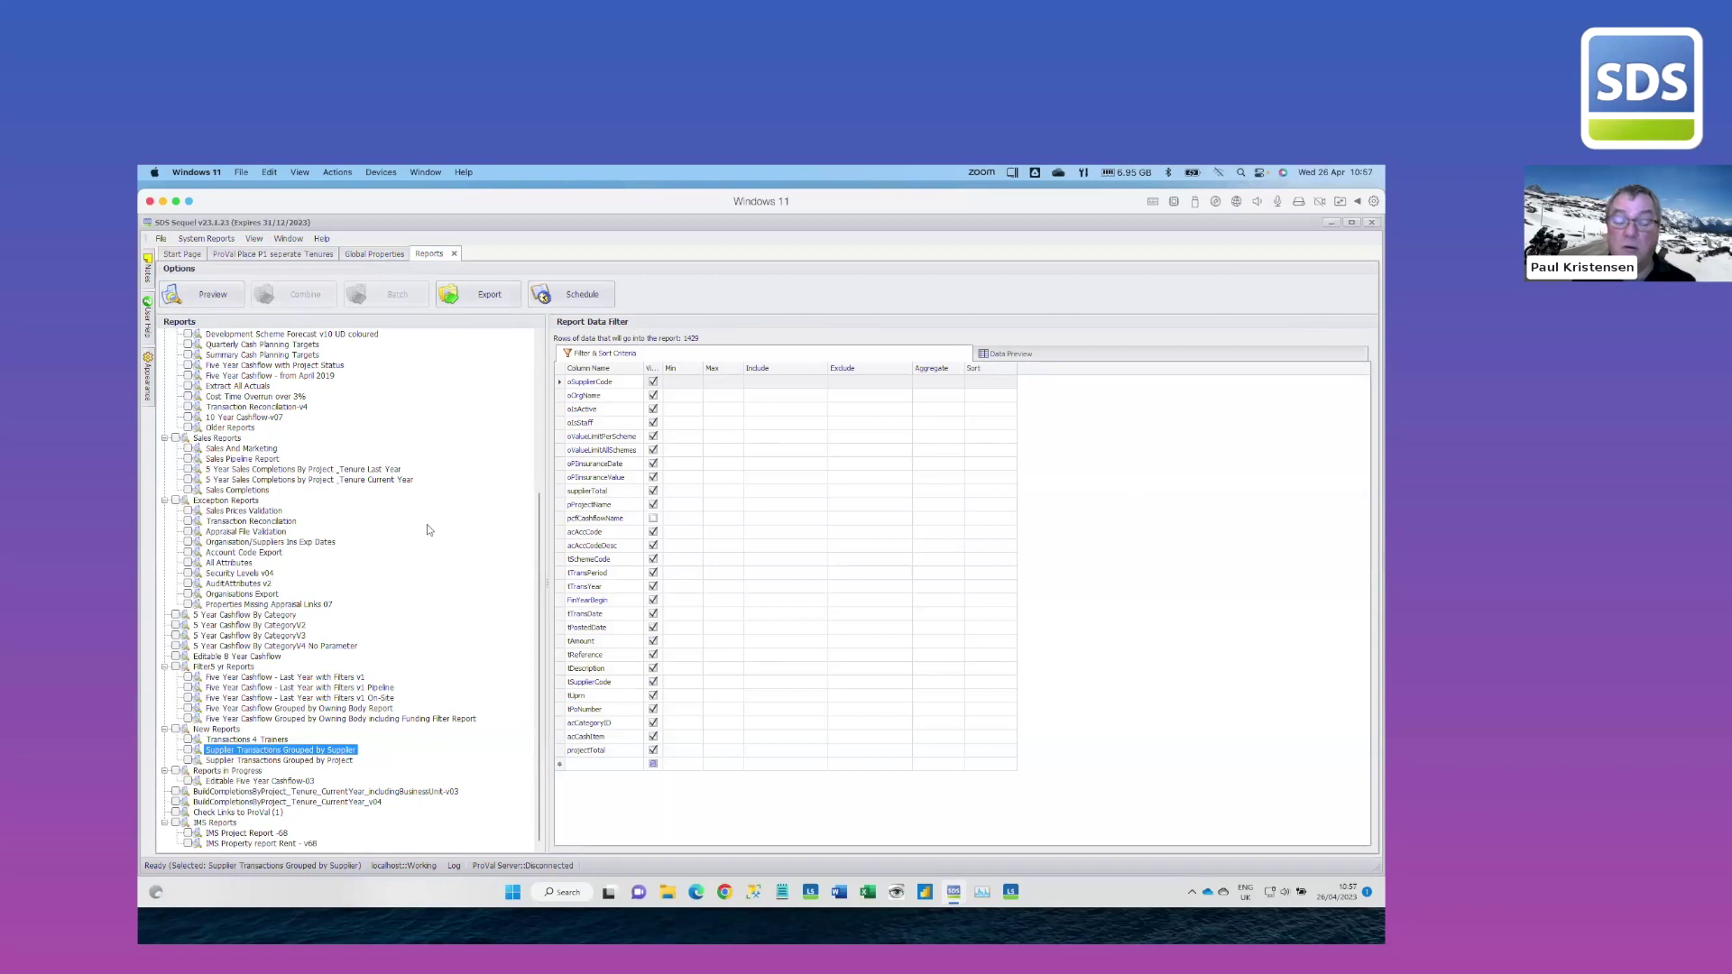
left_click(216, 296)
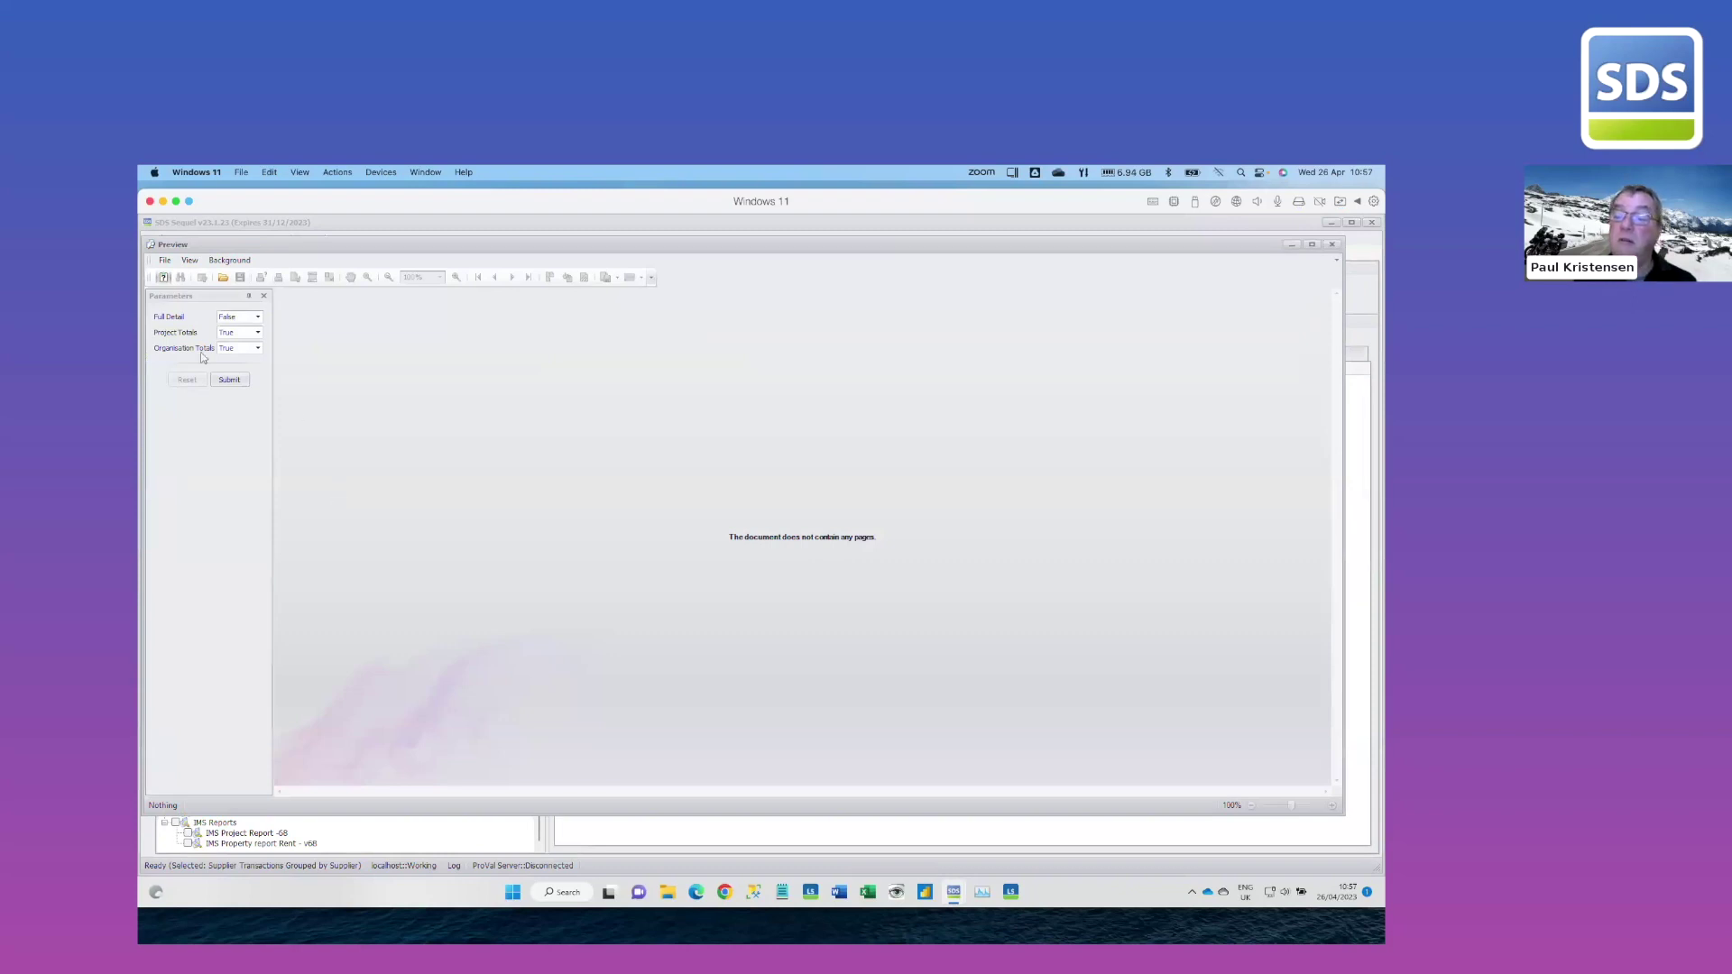
left_click(246, 381)
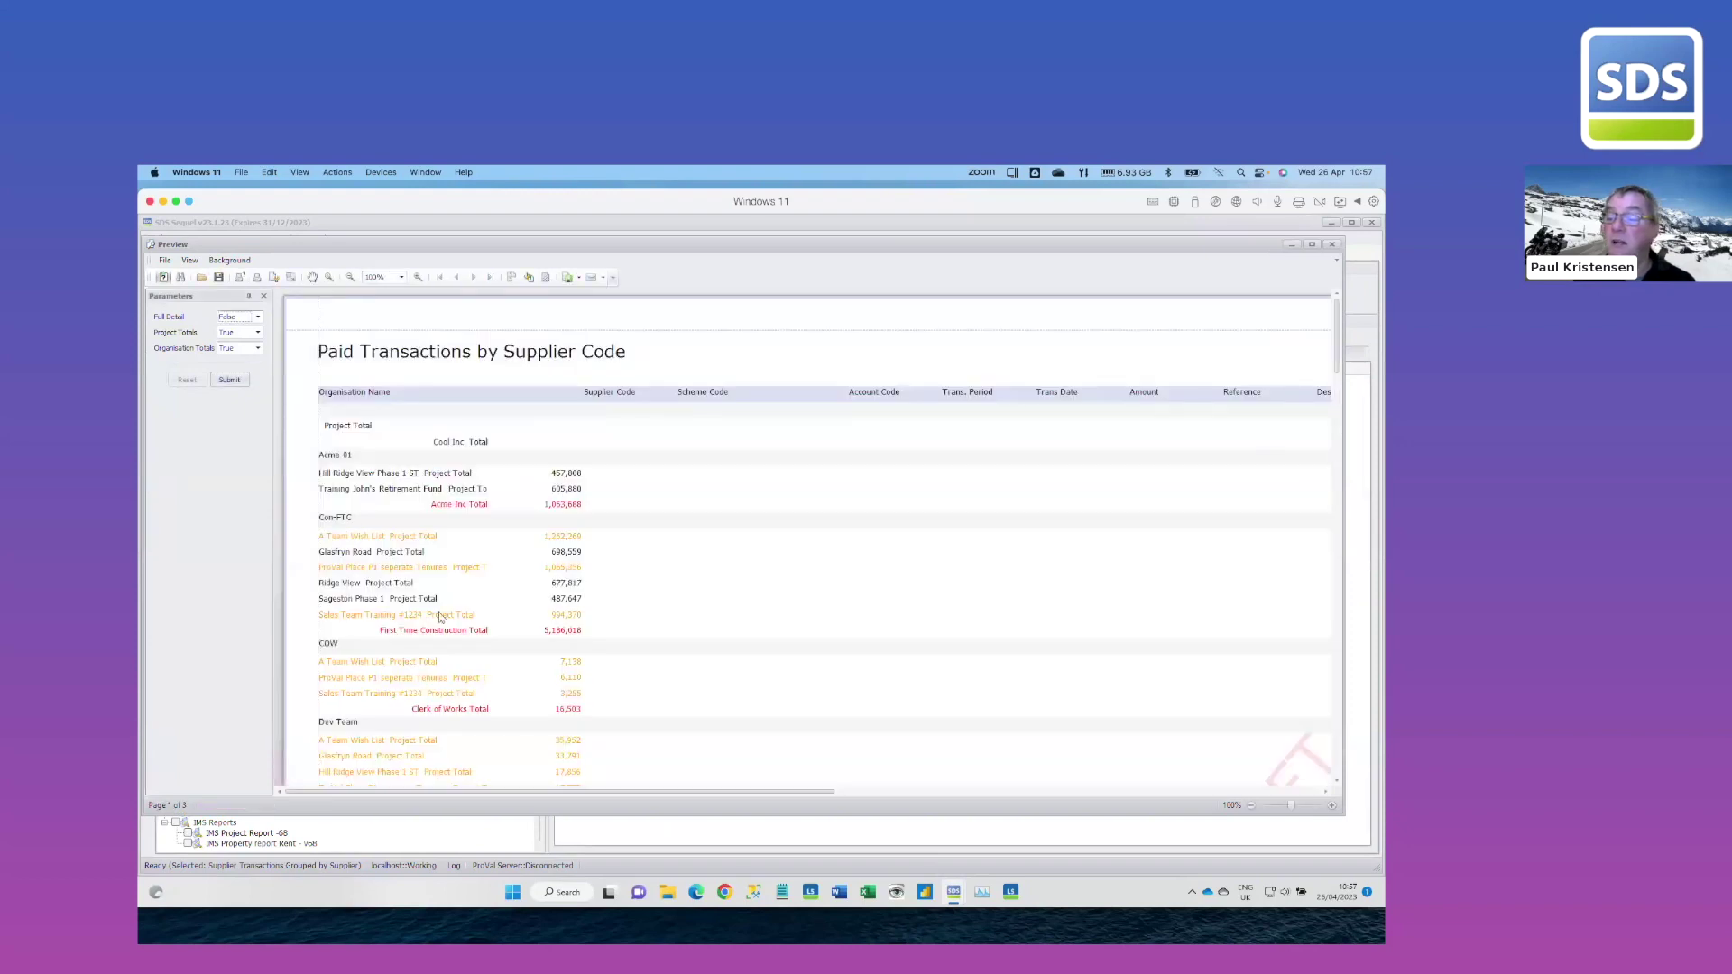
scroll(458, 634, "down", 2)
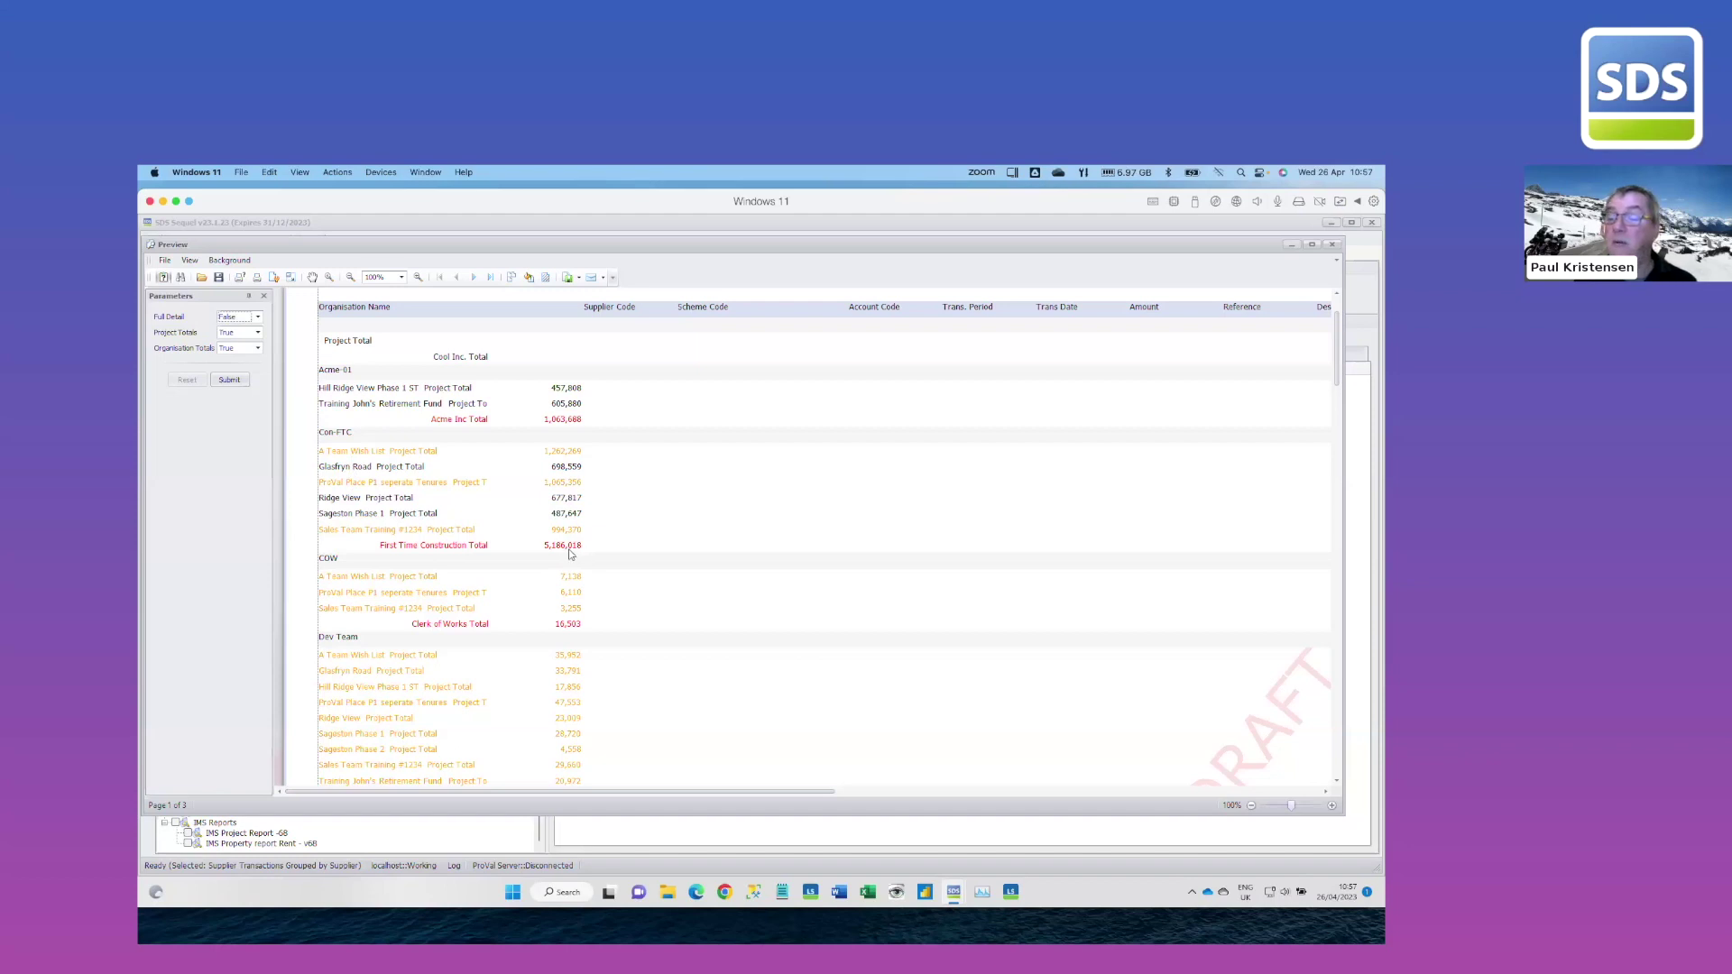
scroll(578, 540, "down", 2)
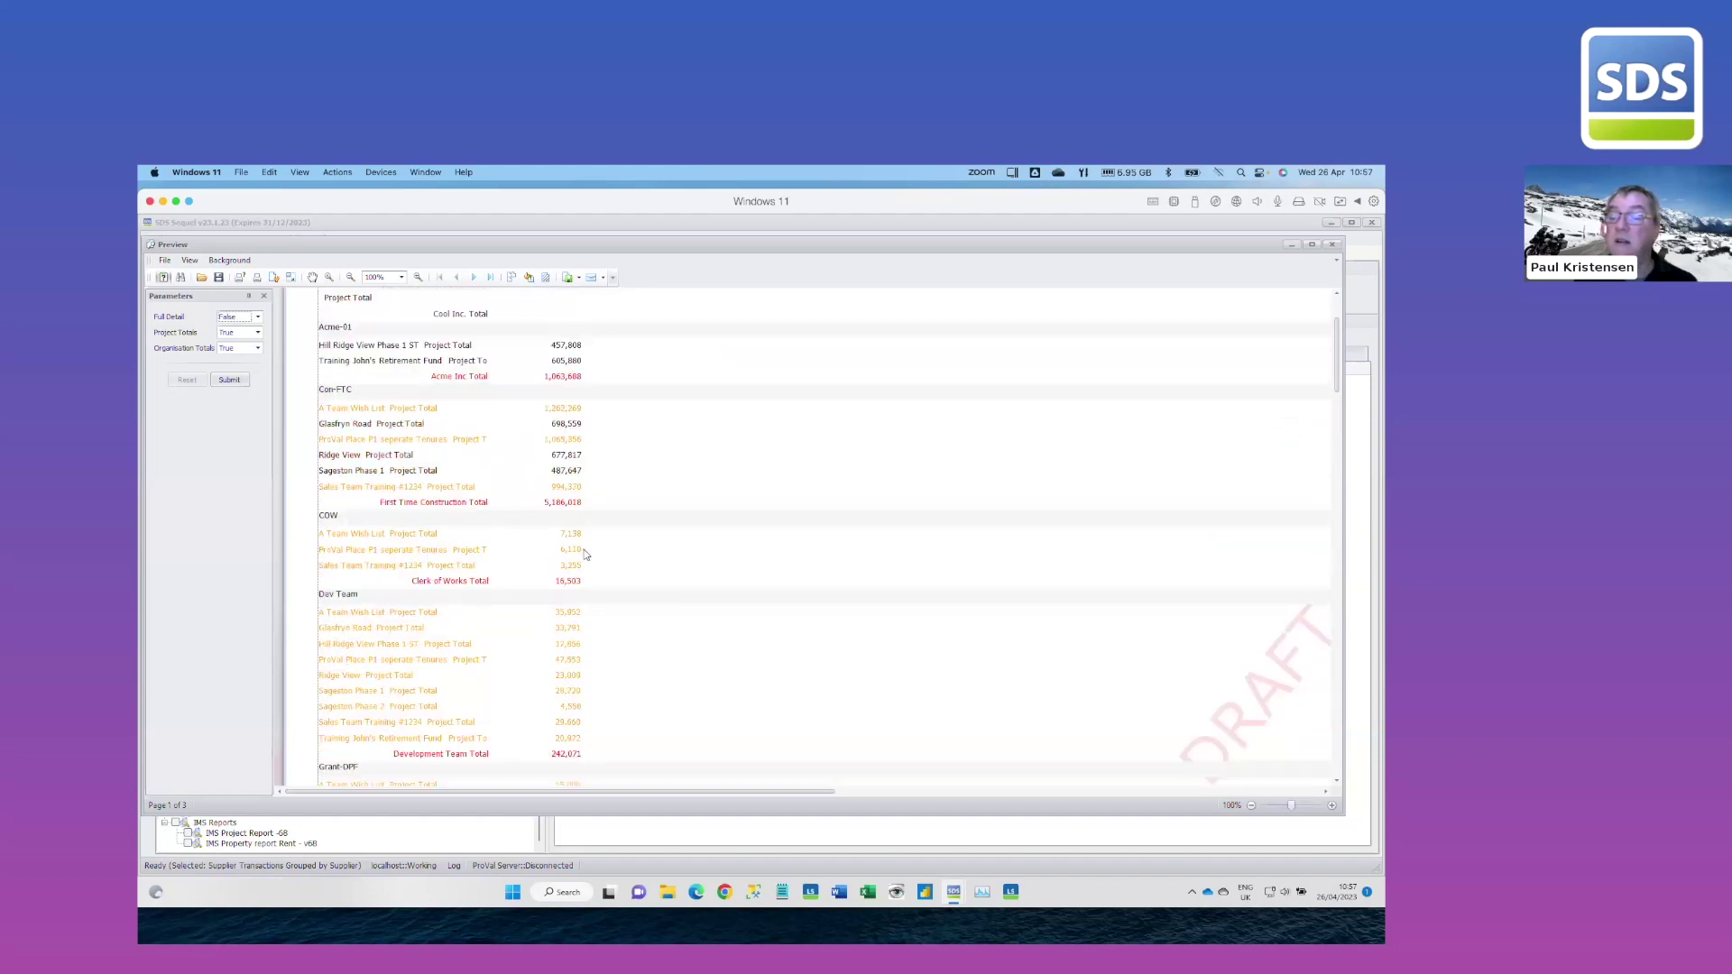
scroll(585, 554, "up", 5)
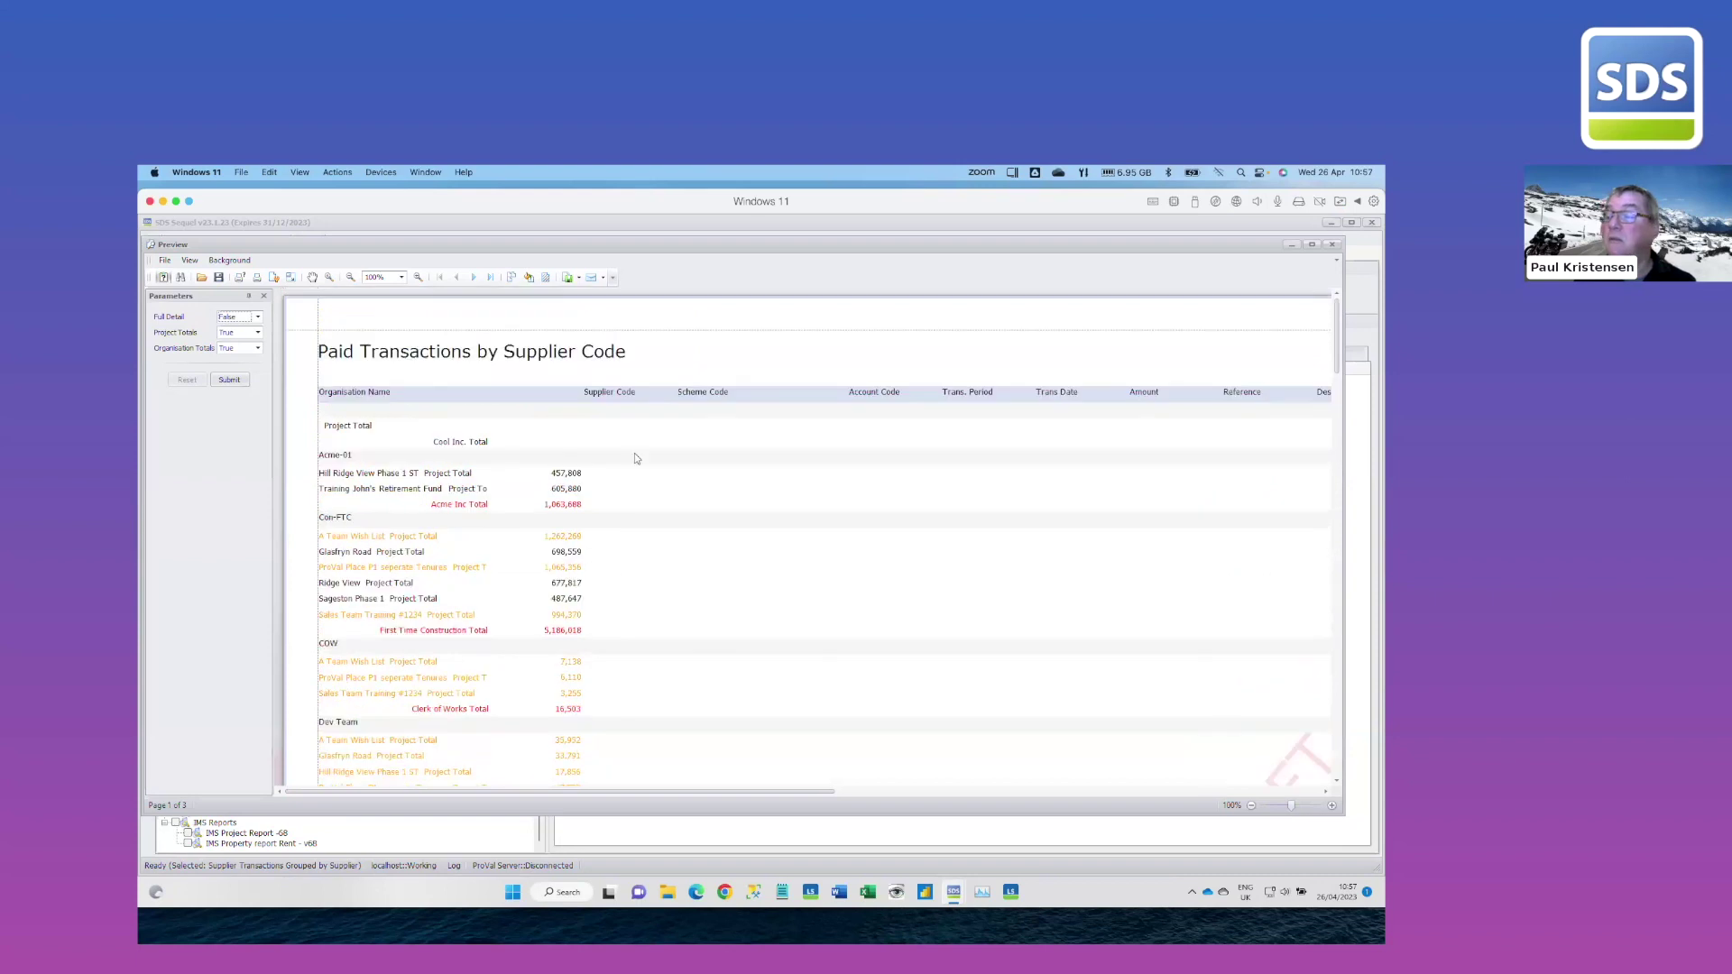
left_click(1331, 244)
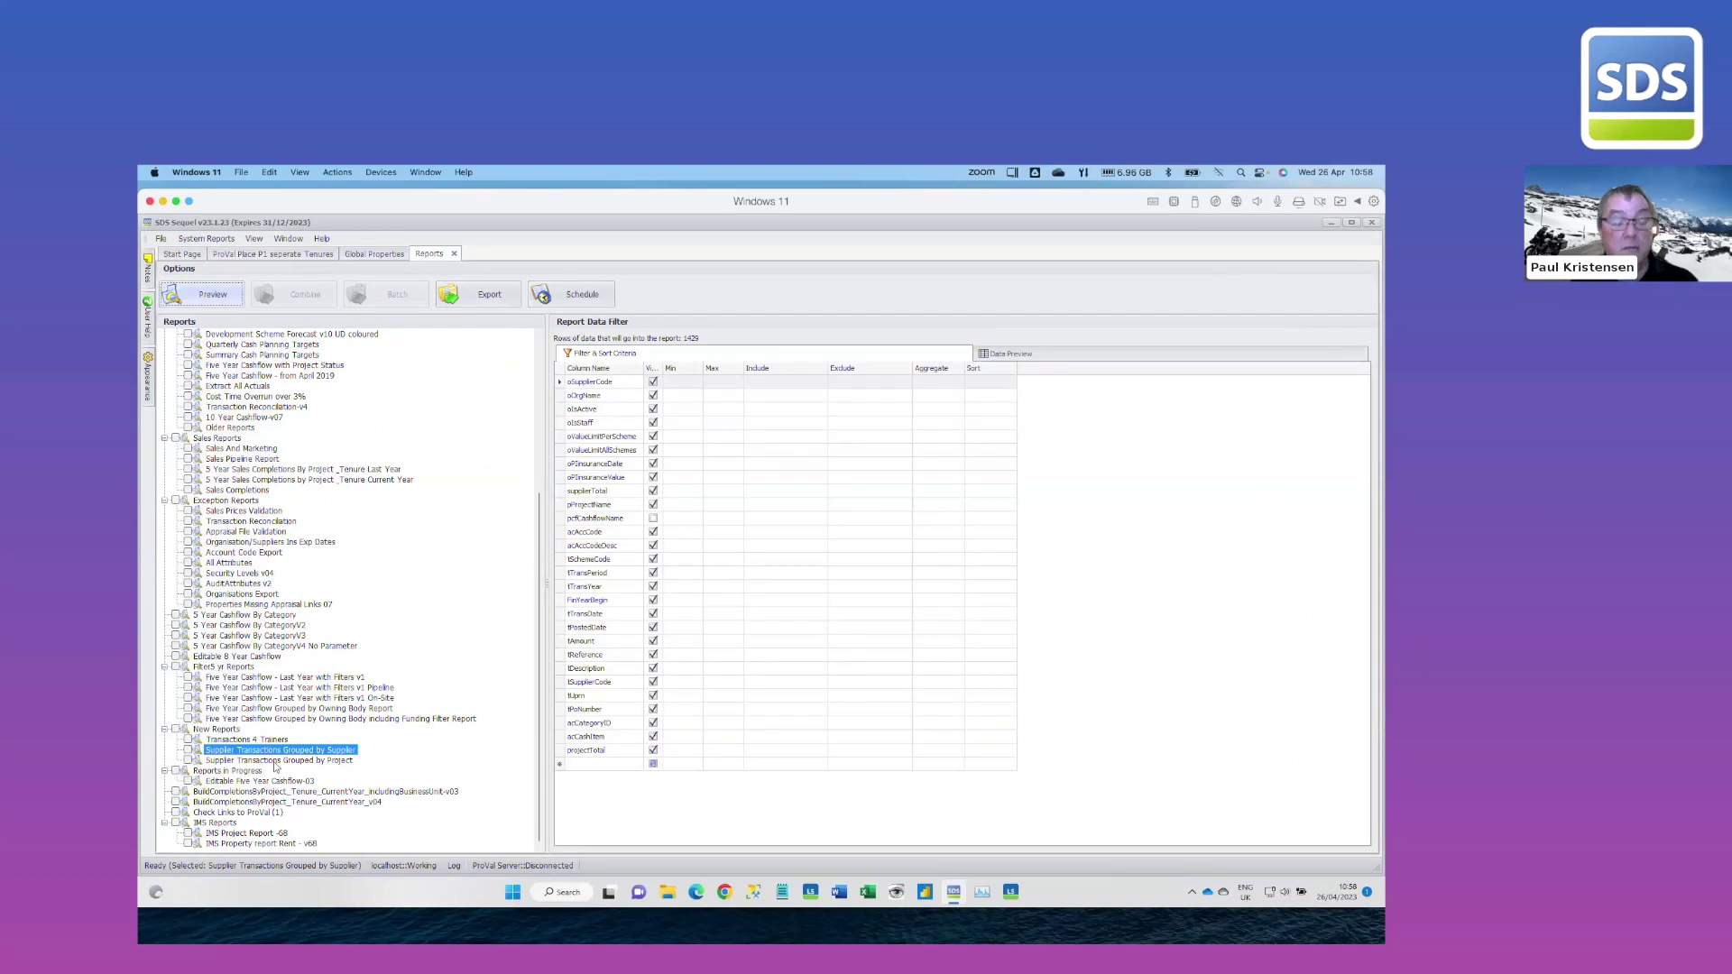
Preview the Supplier Transactions Grouped by Project report and review the Project Transactions by Supplier output
left_click(287, 762)
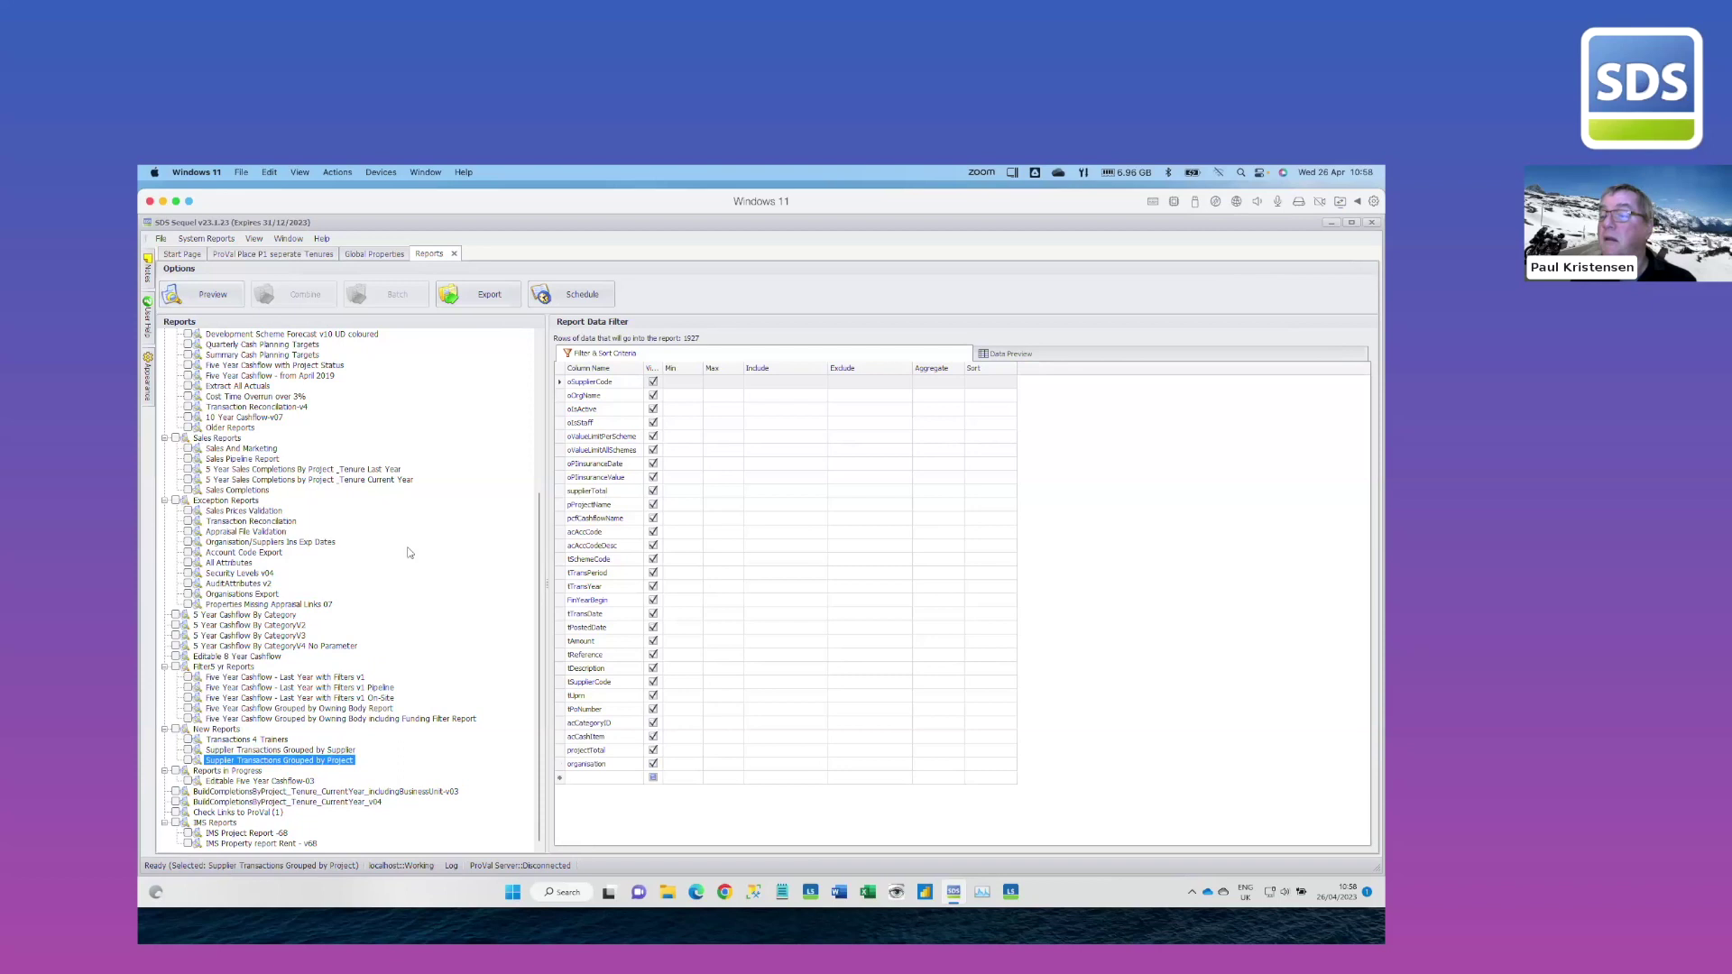
left_click(215, 296)
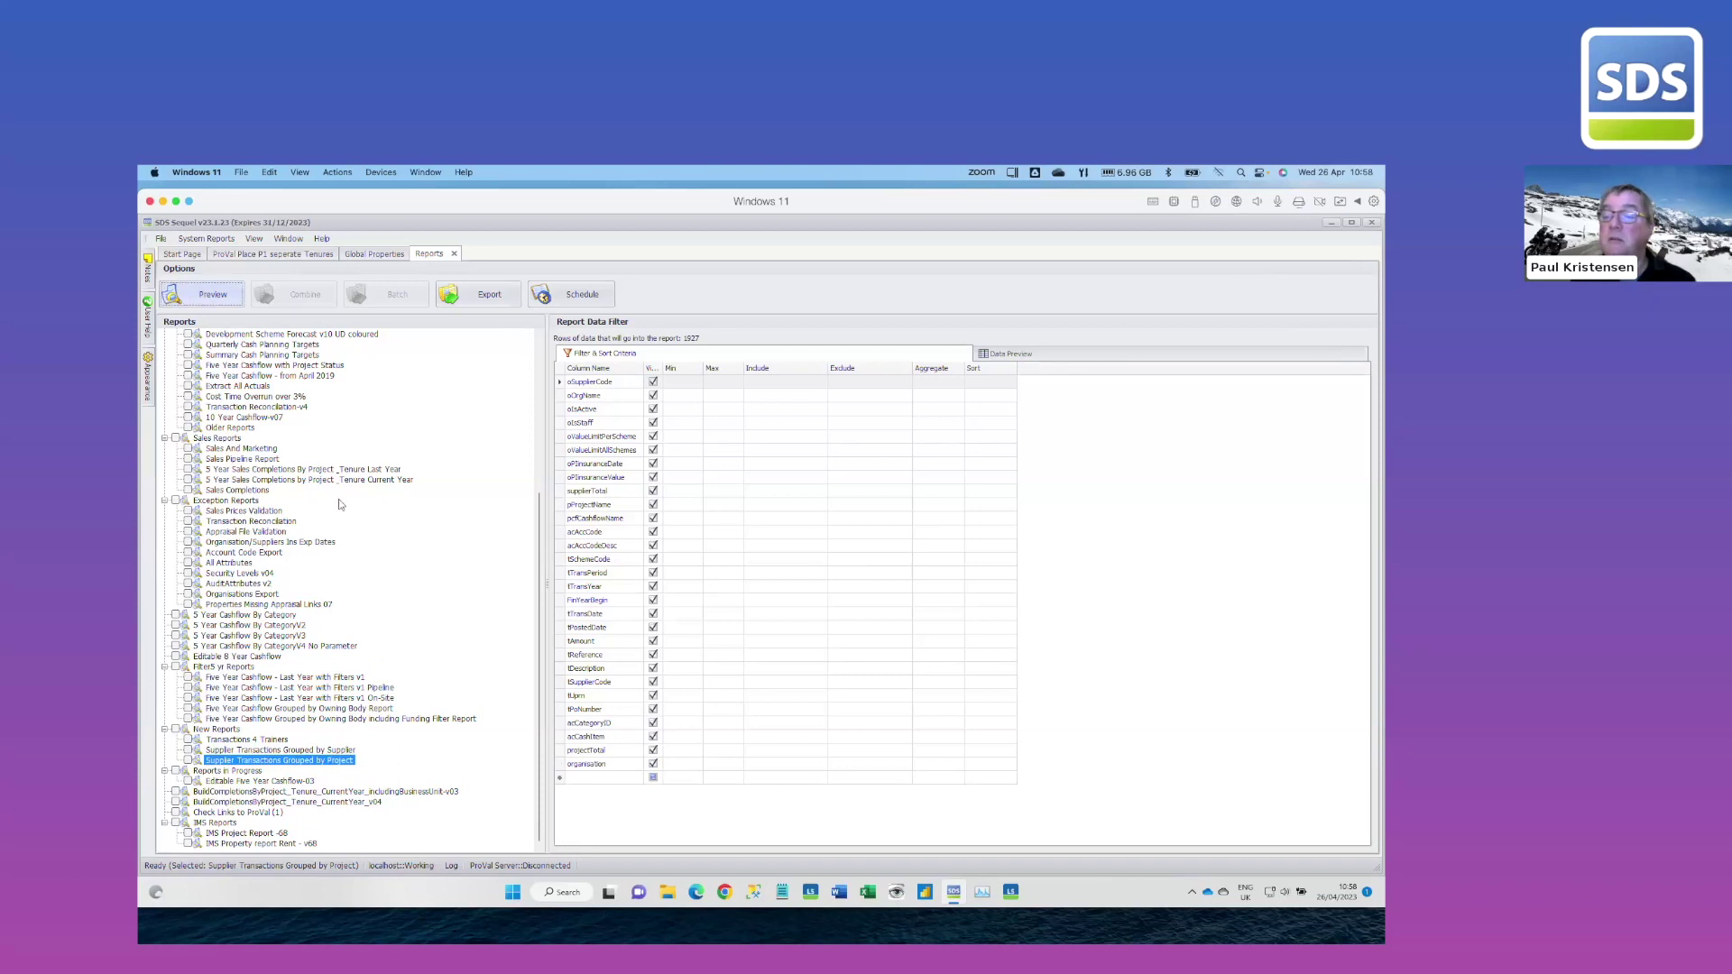
left_click(238, 400)
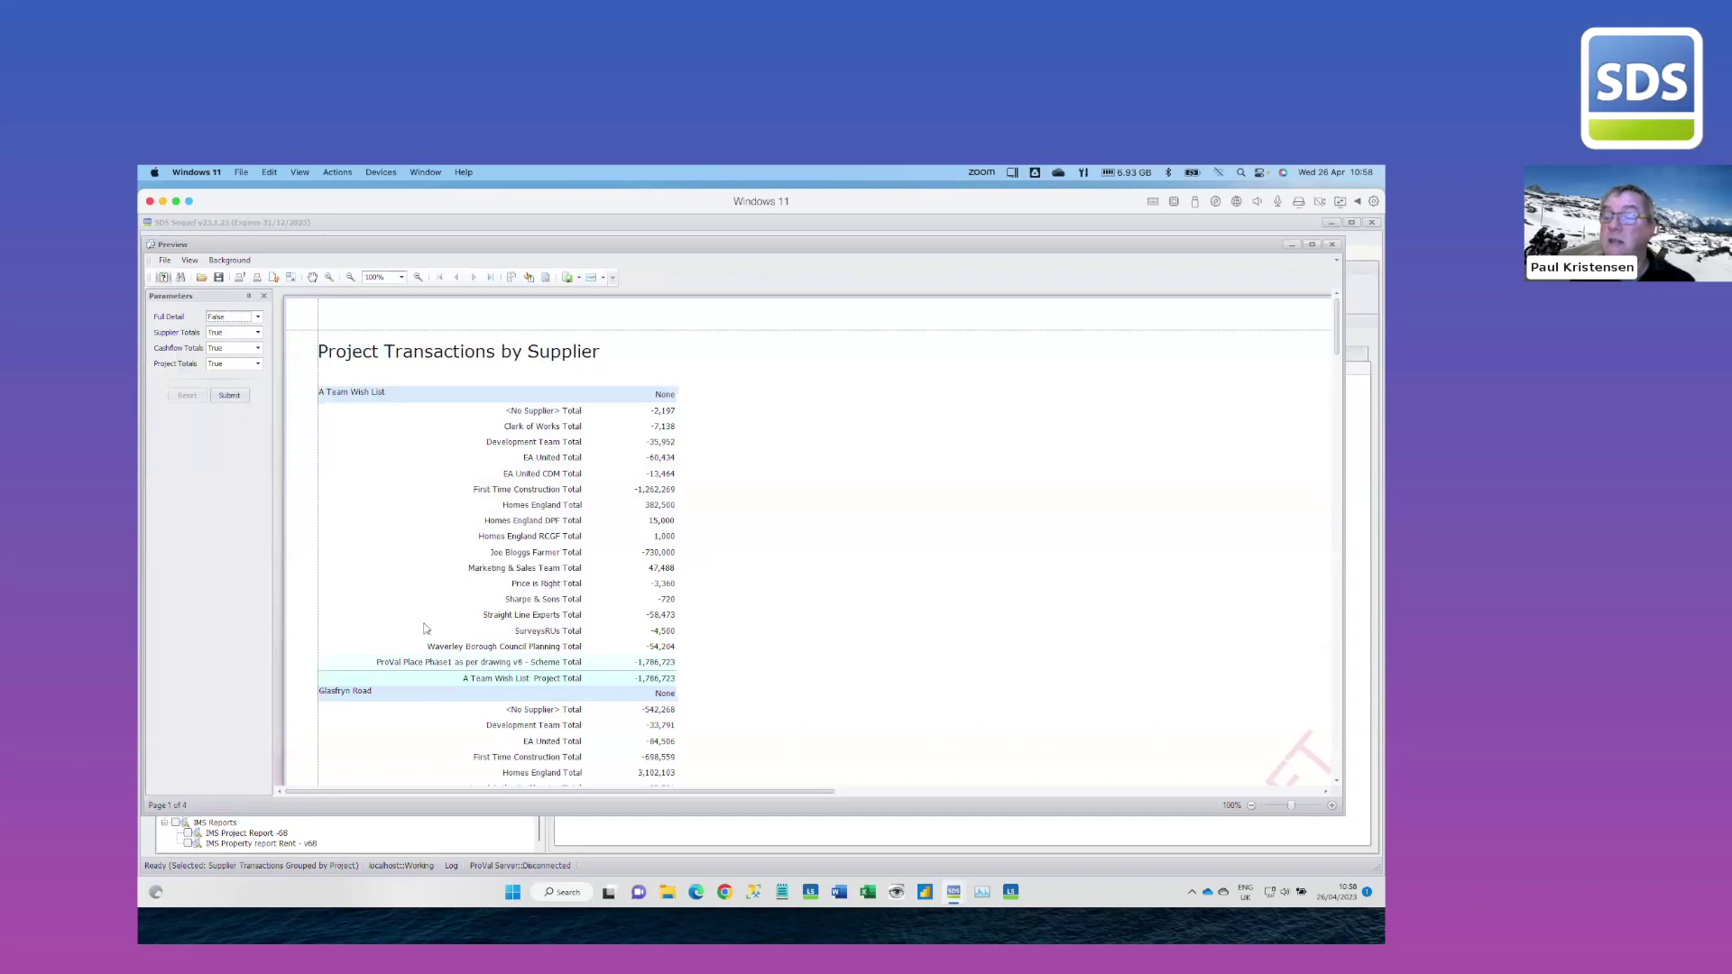
scroll(425, 629, "down", 5)
scroll(428, 634, "down", 12)
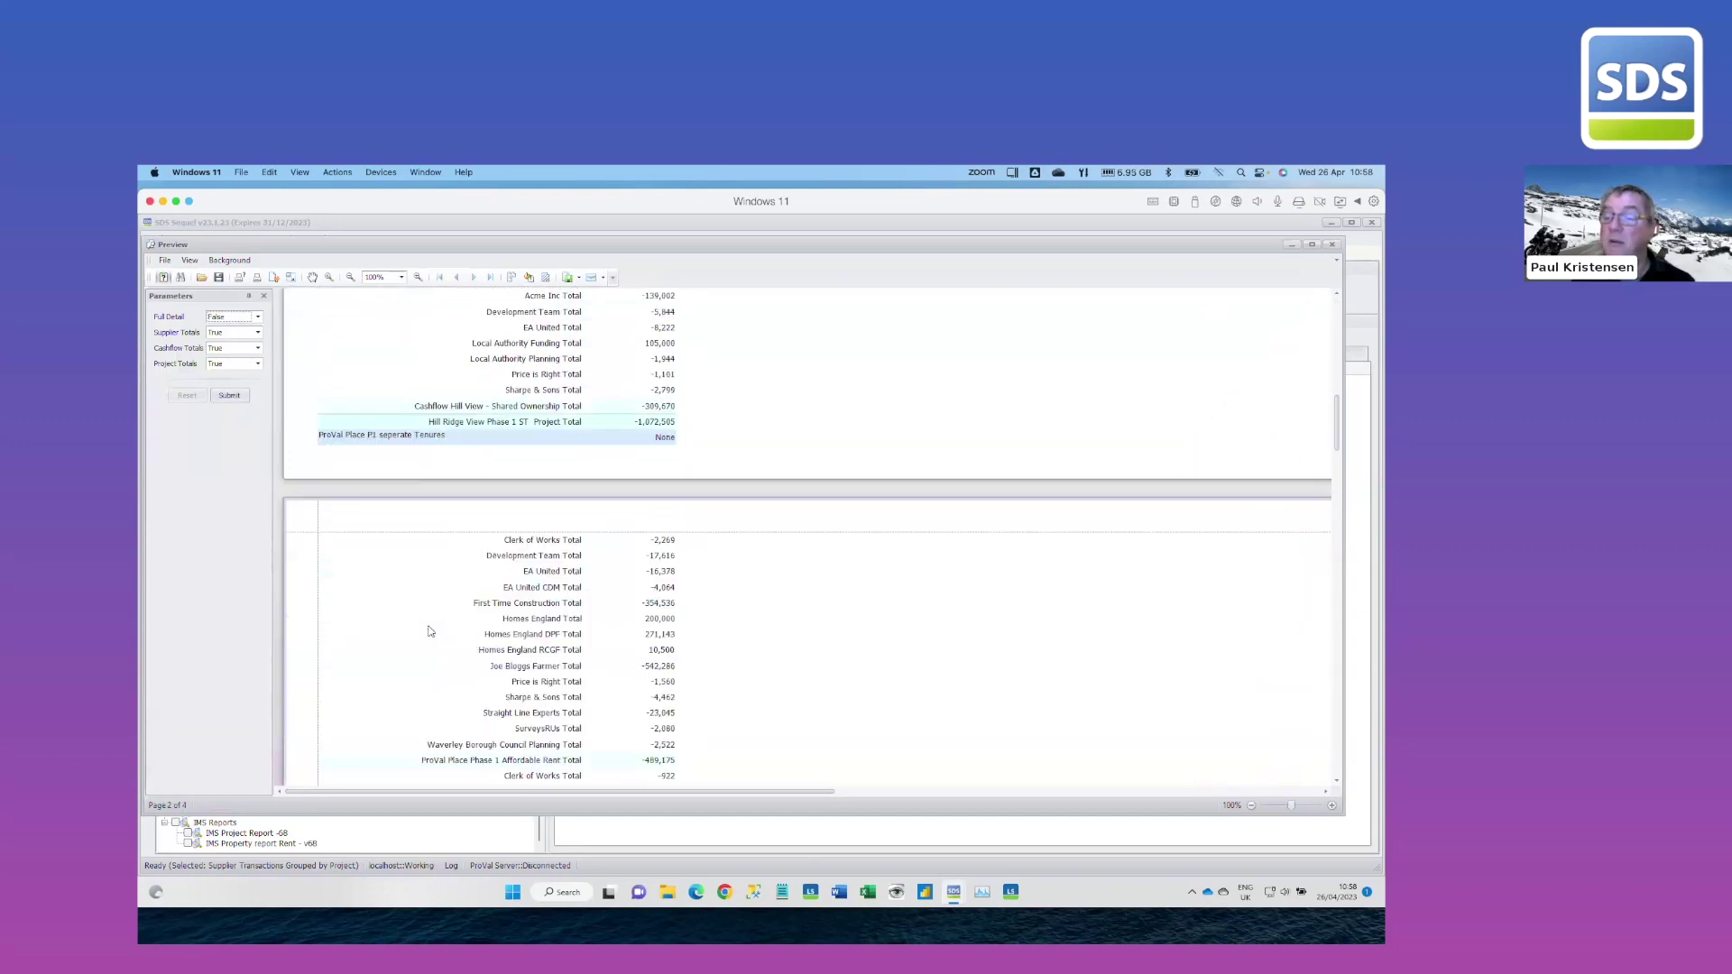
scroll(429, 632, "down", 1)
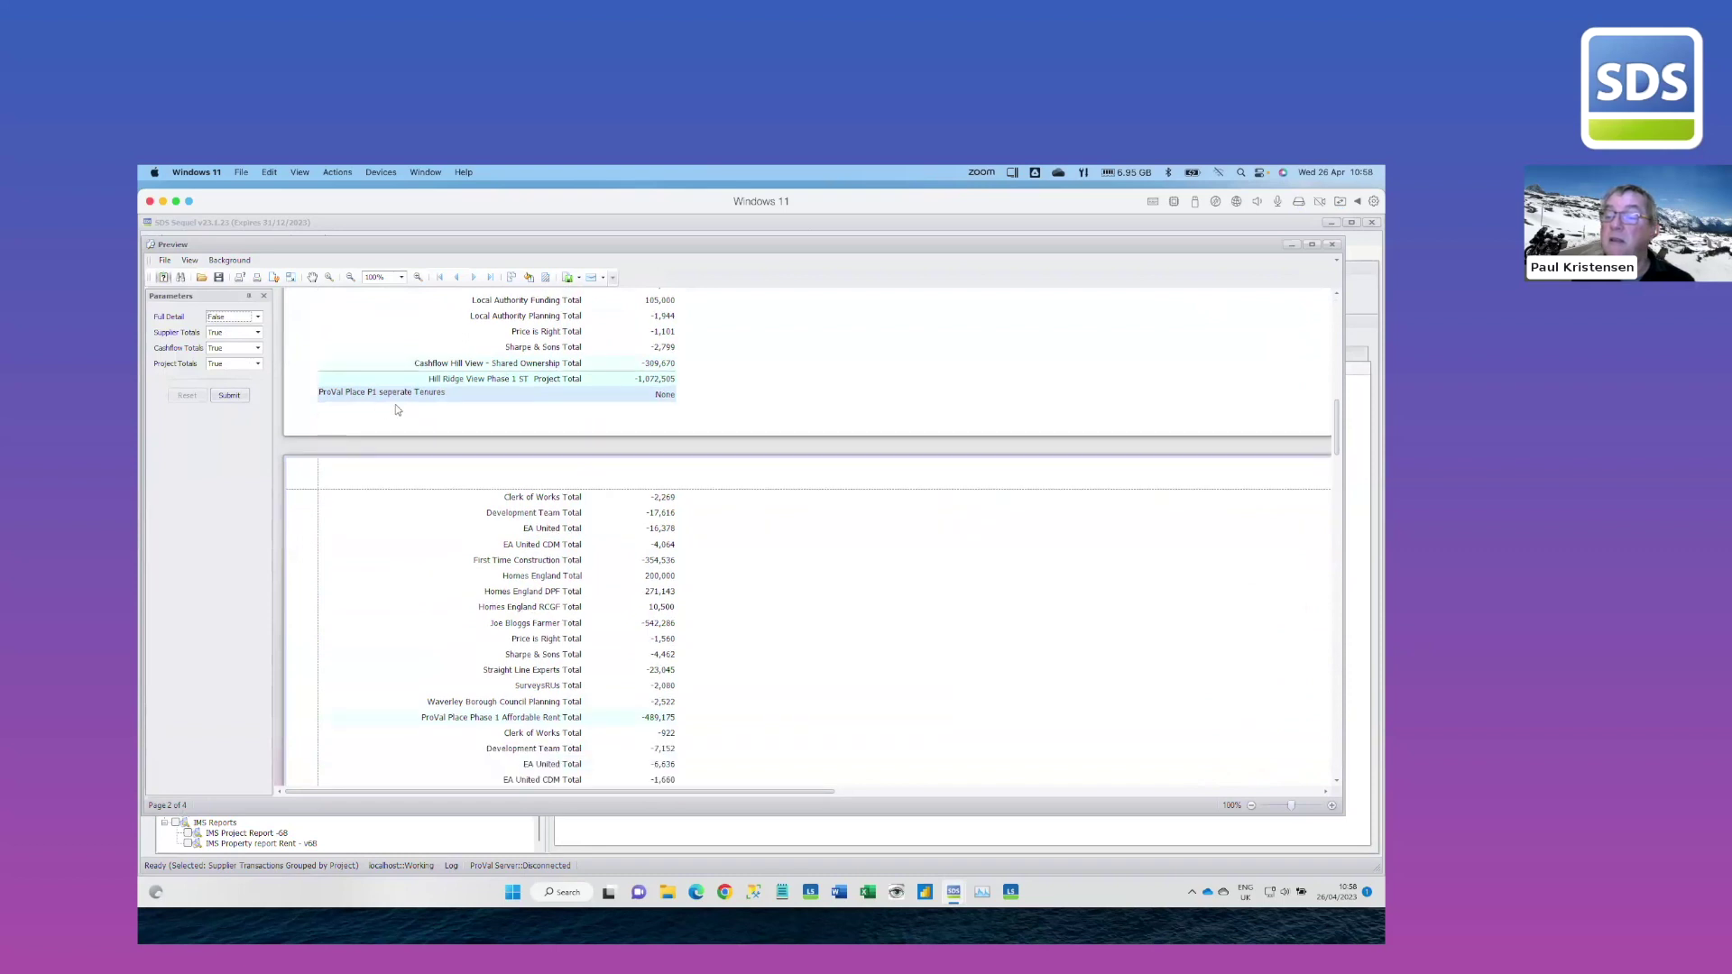
scroll(522, 572, "down", 4)
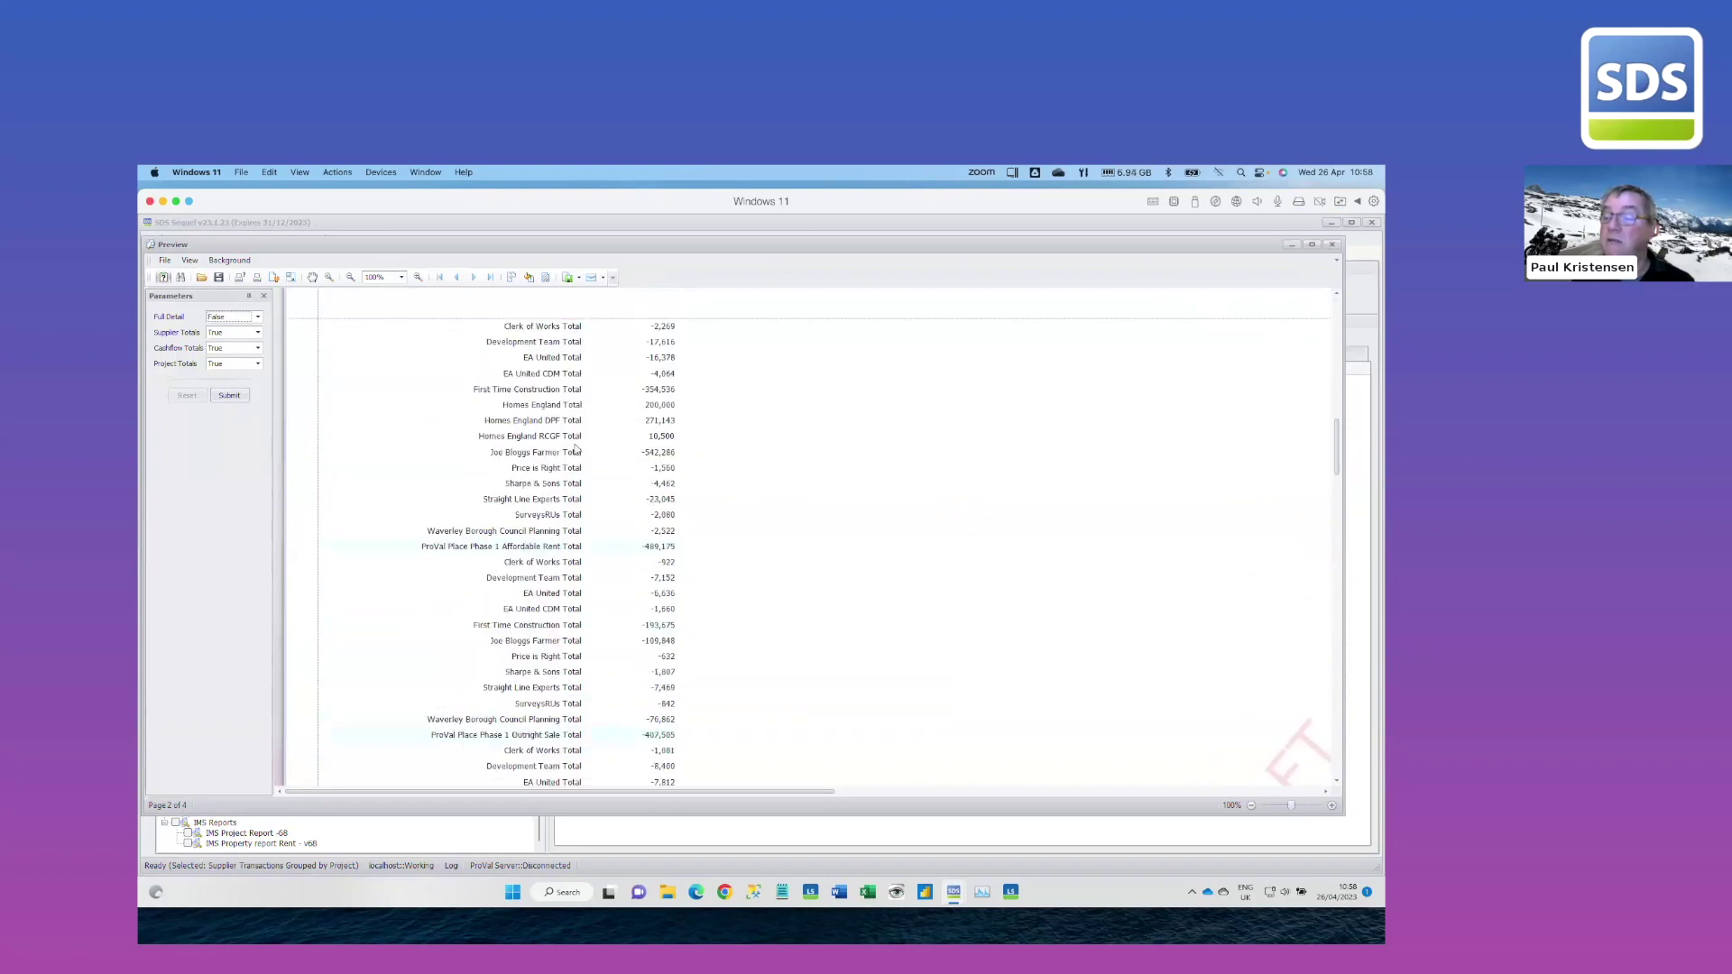
scroll(657, 469, "up", 2)
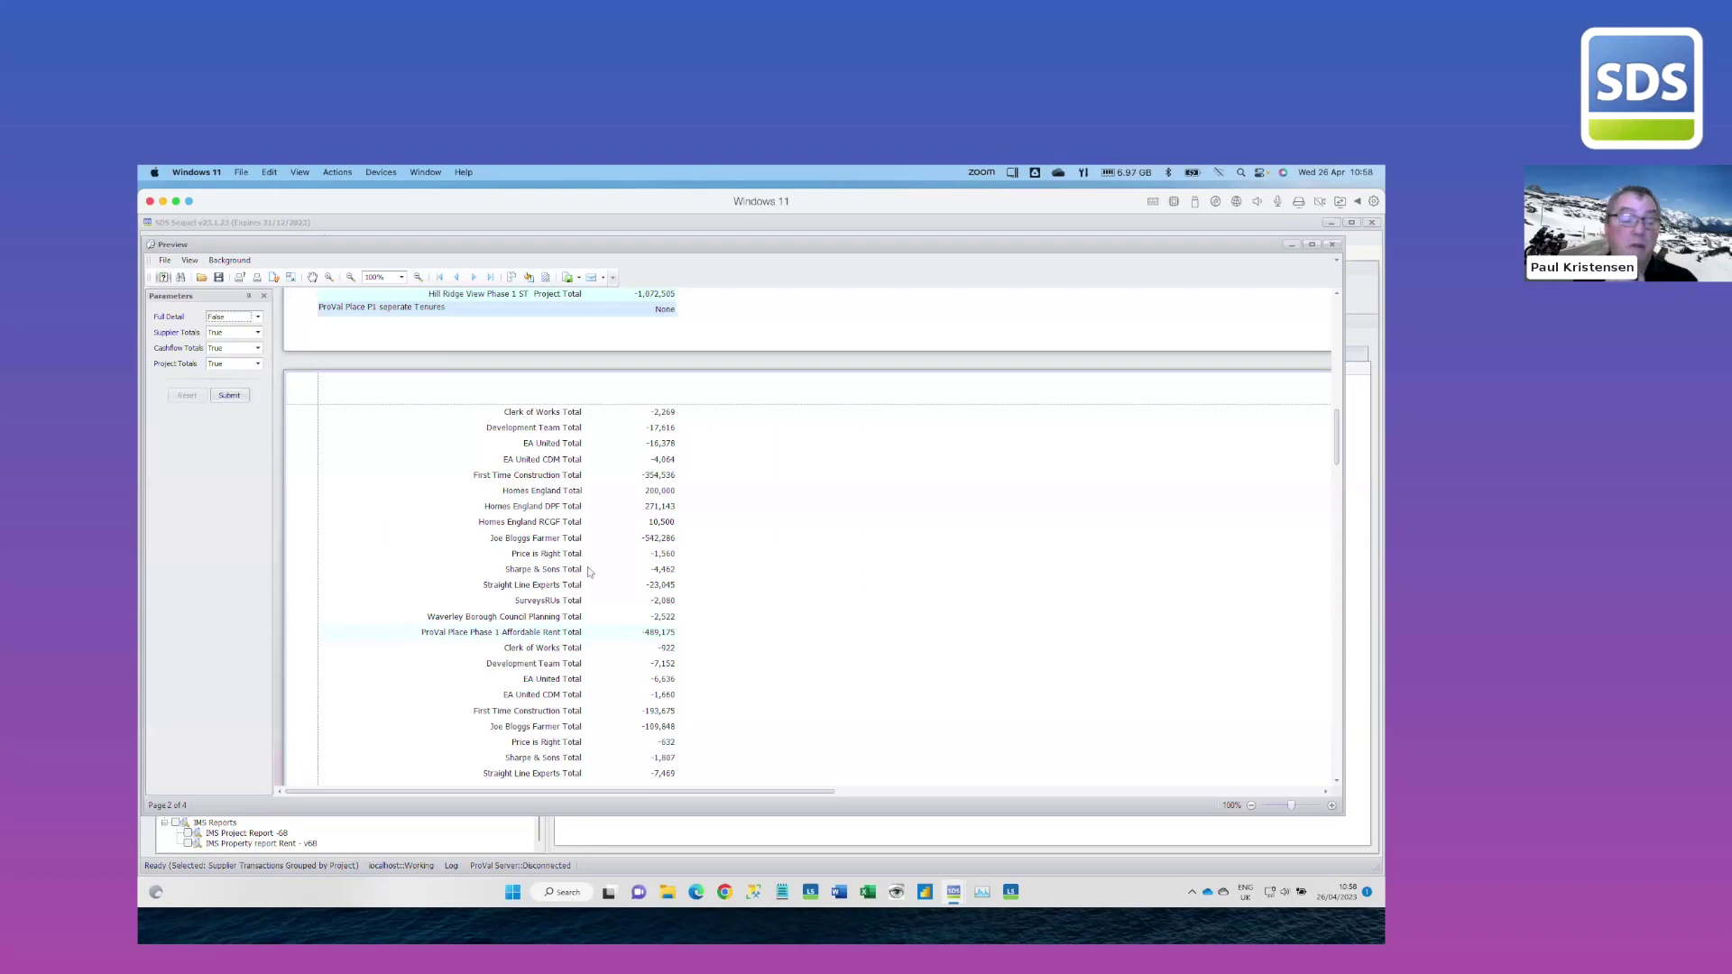
scroll(535, 587, "up", 5)
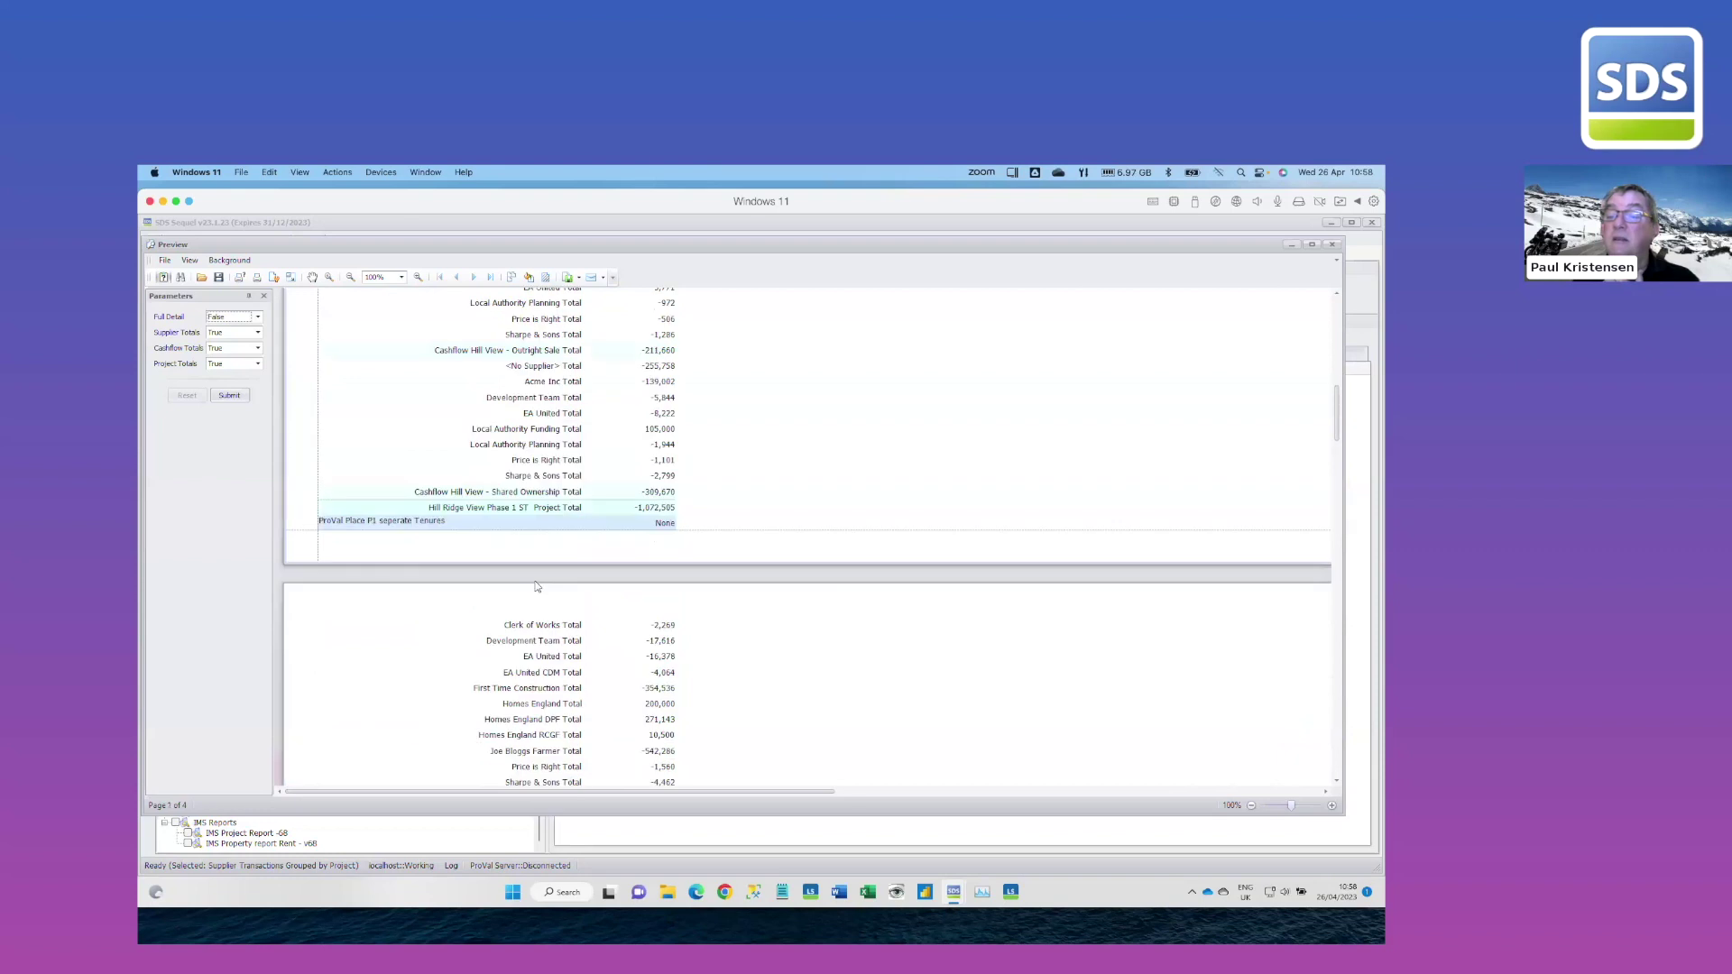
Regenerate the report with Full Detail set to True, then close the preview
left_click(257, 317)
left_click(236, 330)
left_click(242, 395)
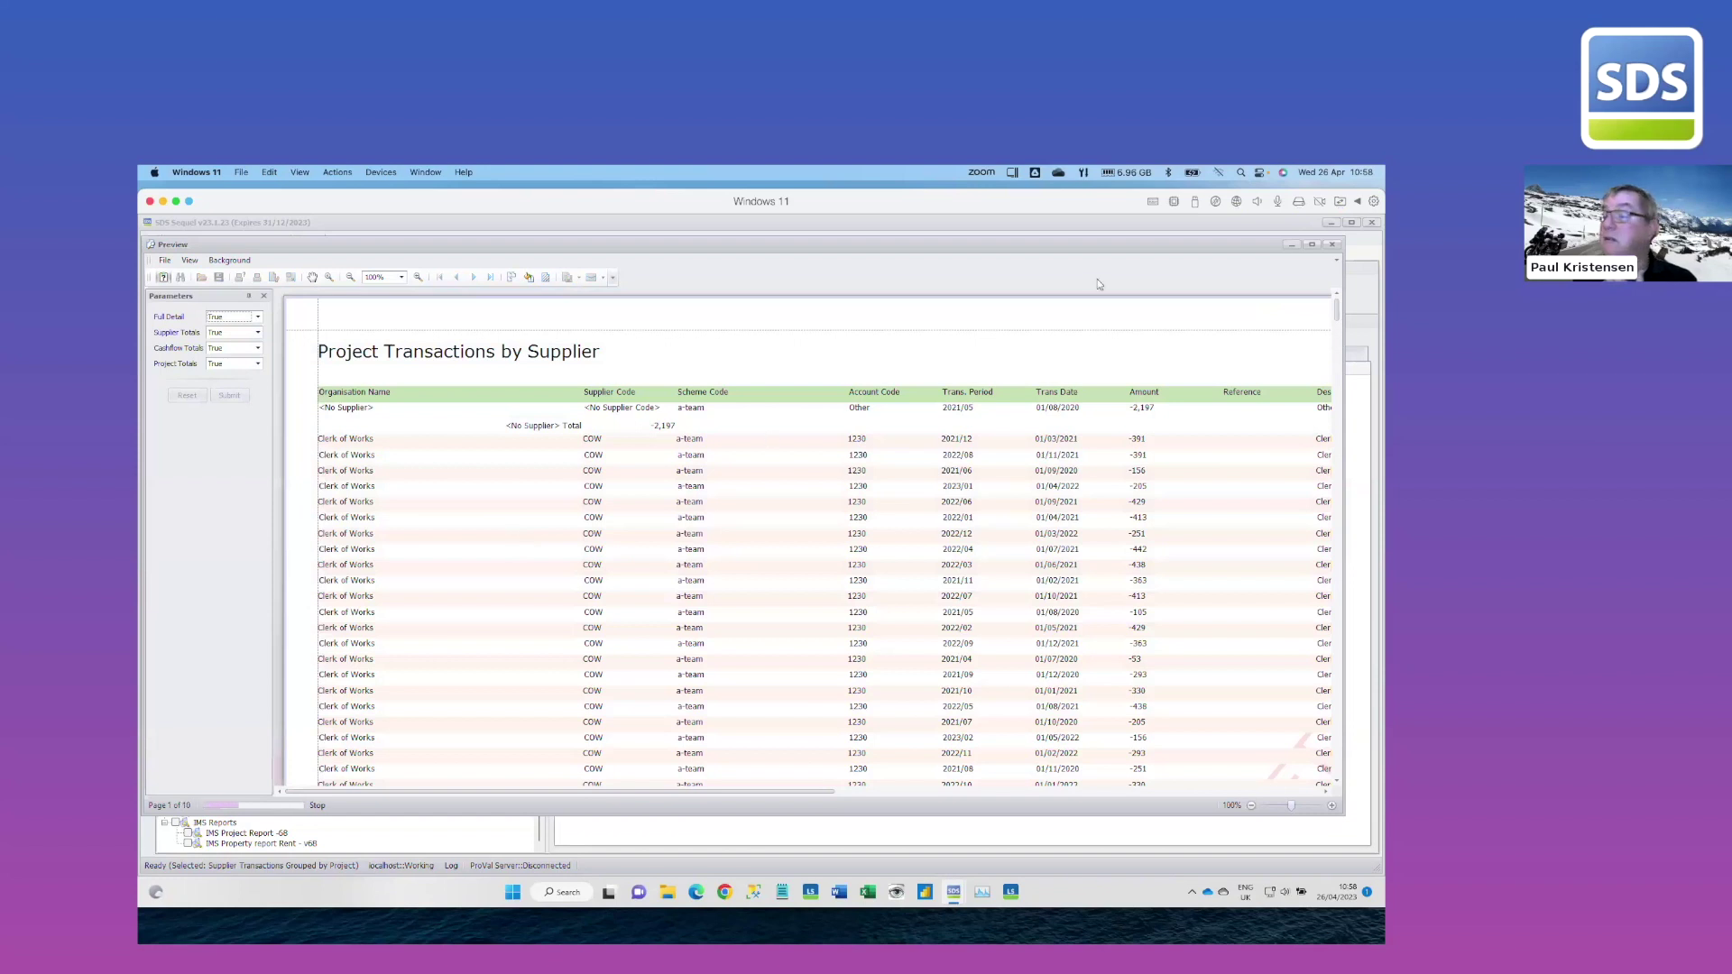
left_click(1331, 246)
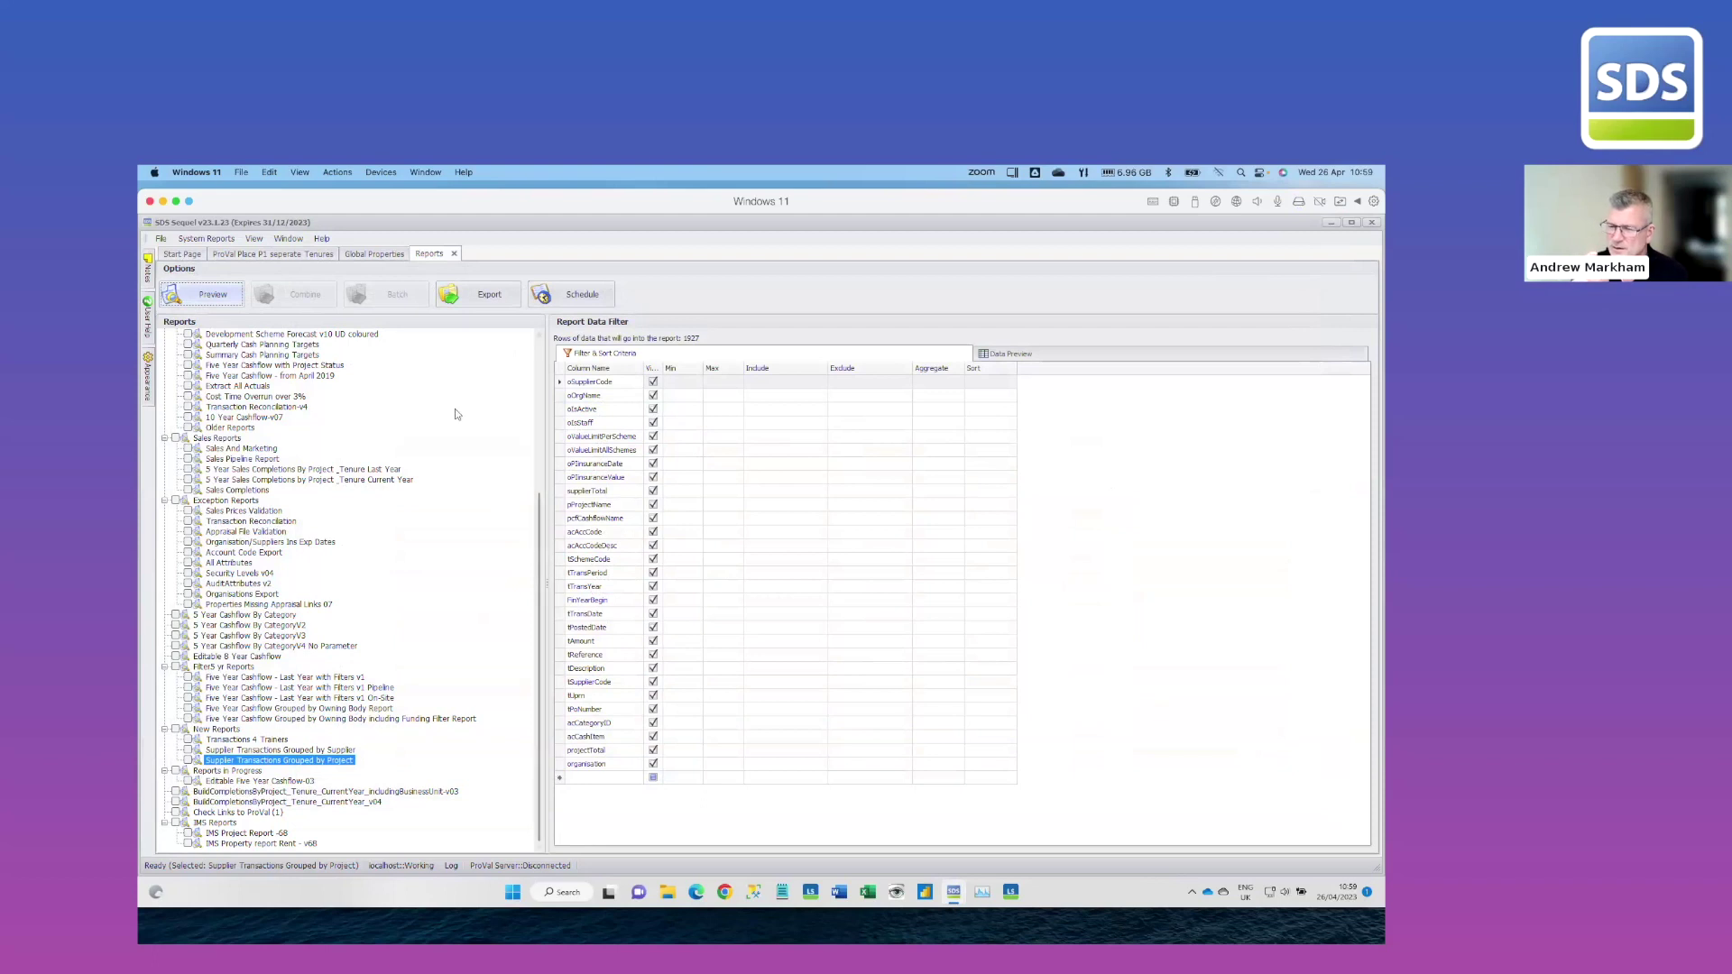
In the Affordable Rent cashflow, view the transactions behind the Mar-2023 EA Fees 1305 value
left_click(317, 256)
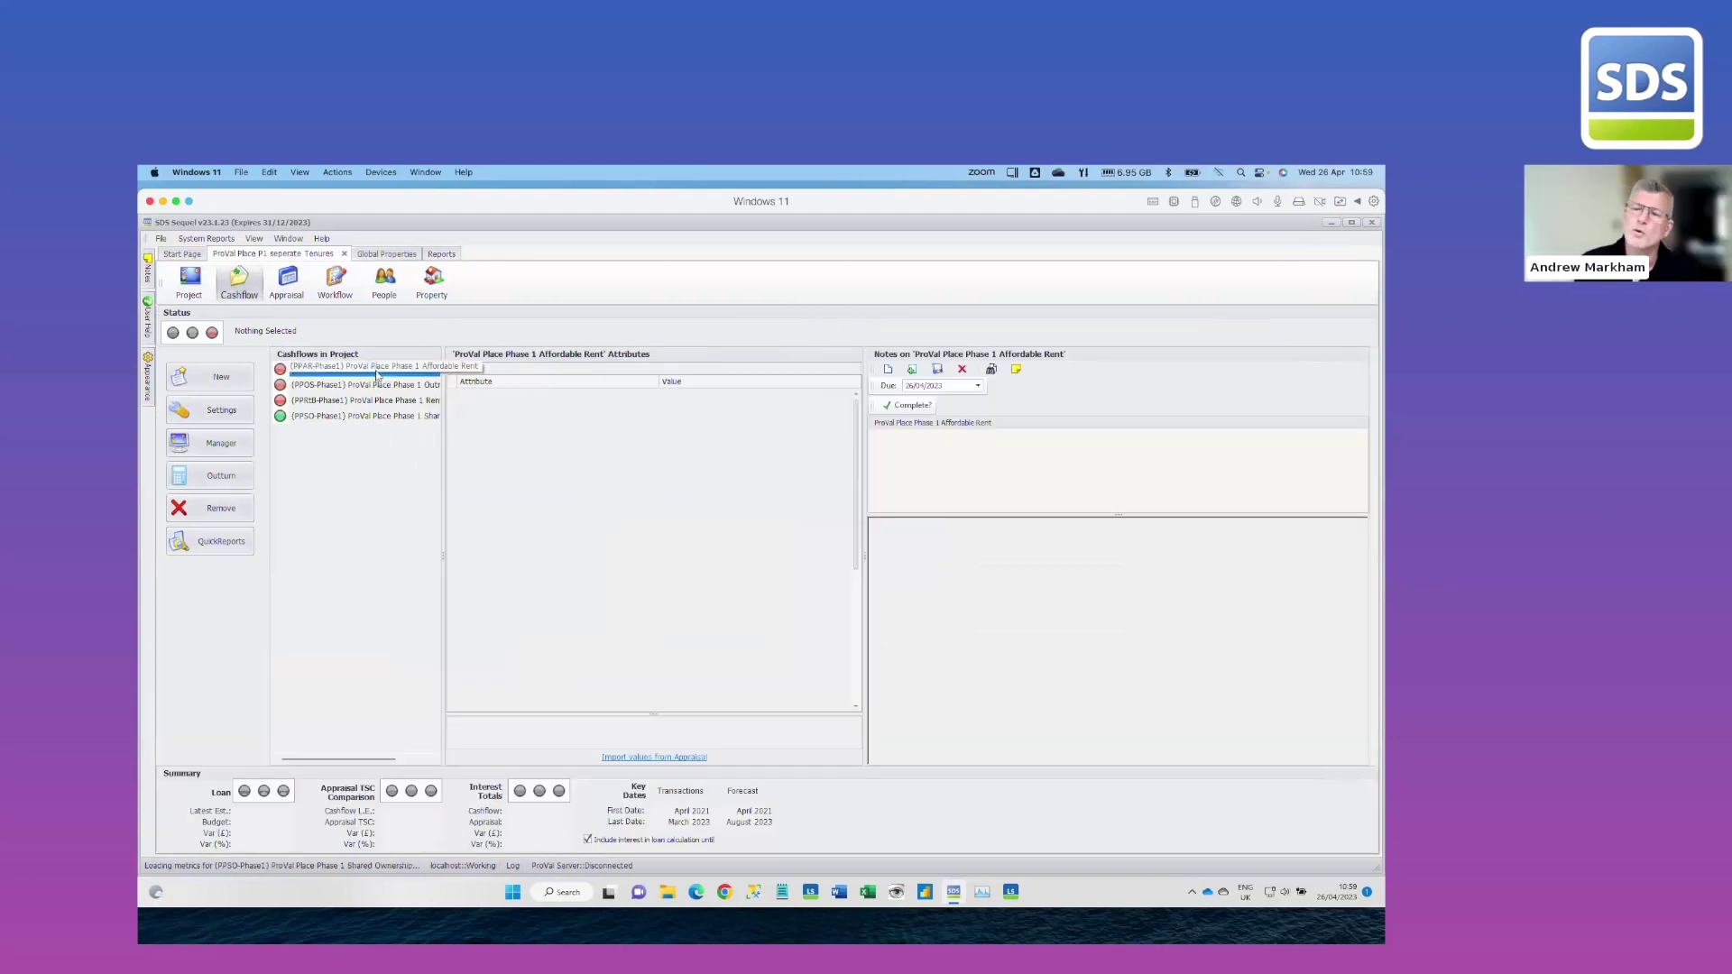
double_click(375, 368)
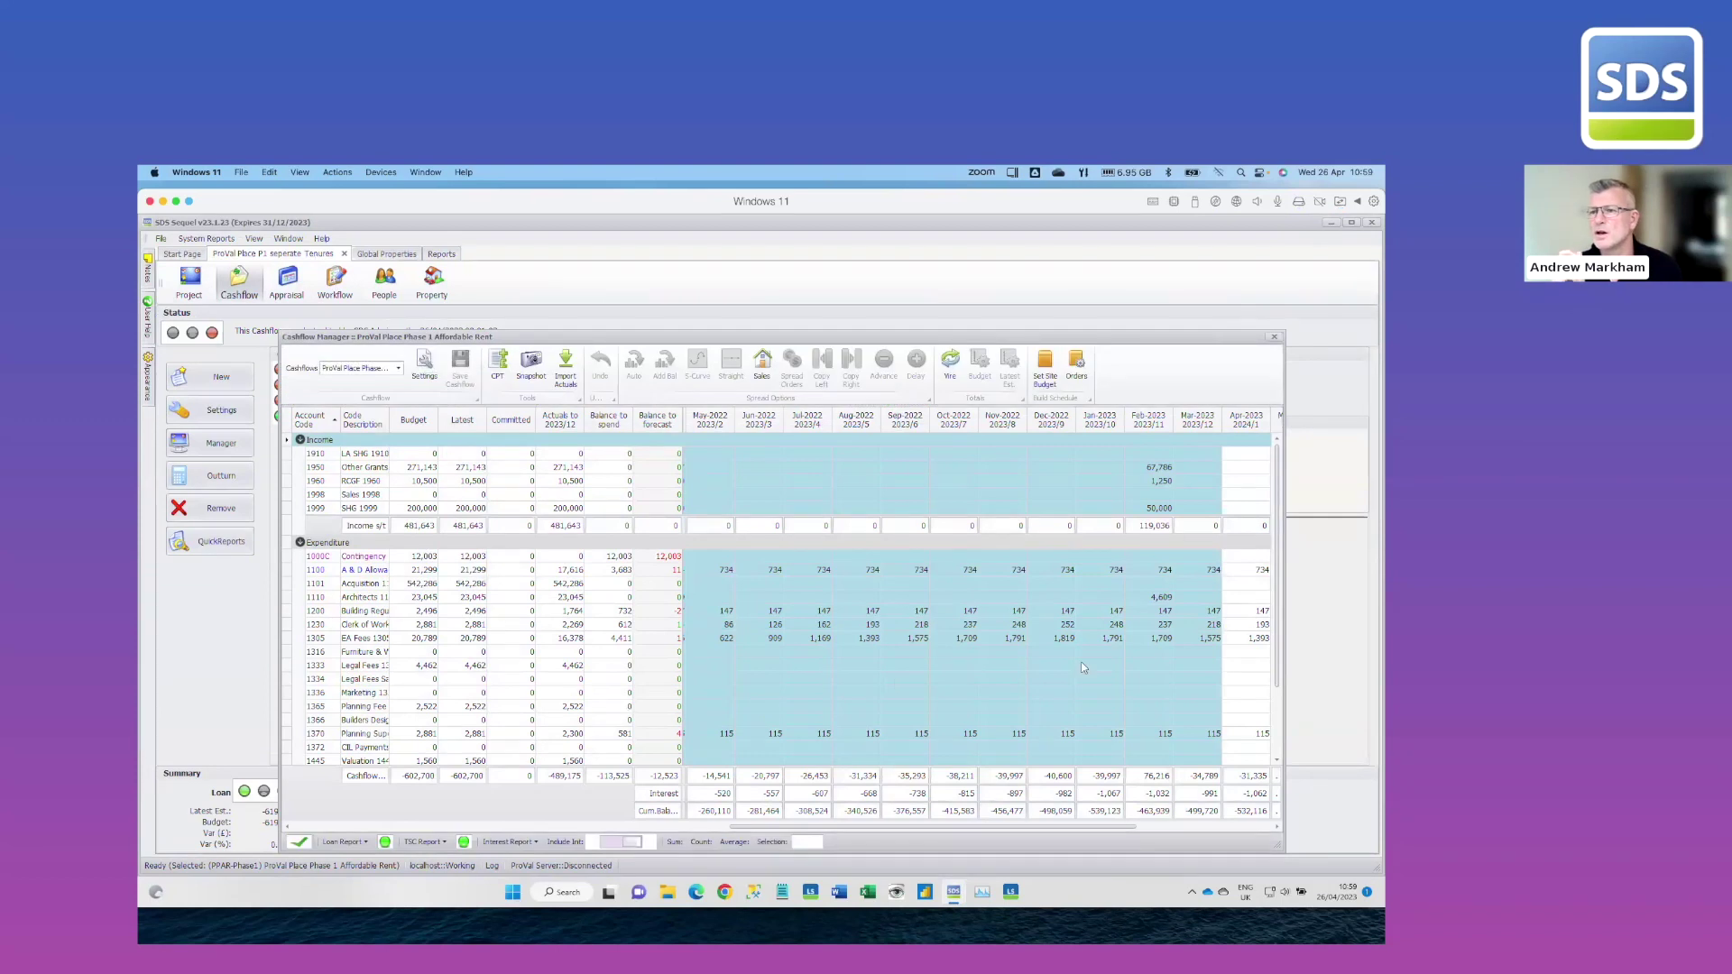
left_click(1209, 638)
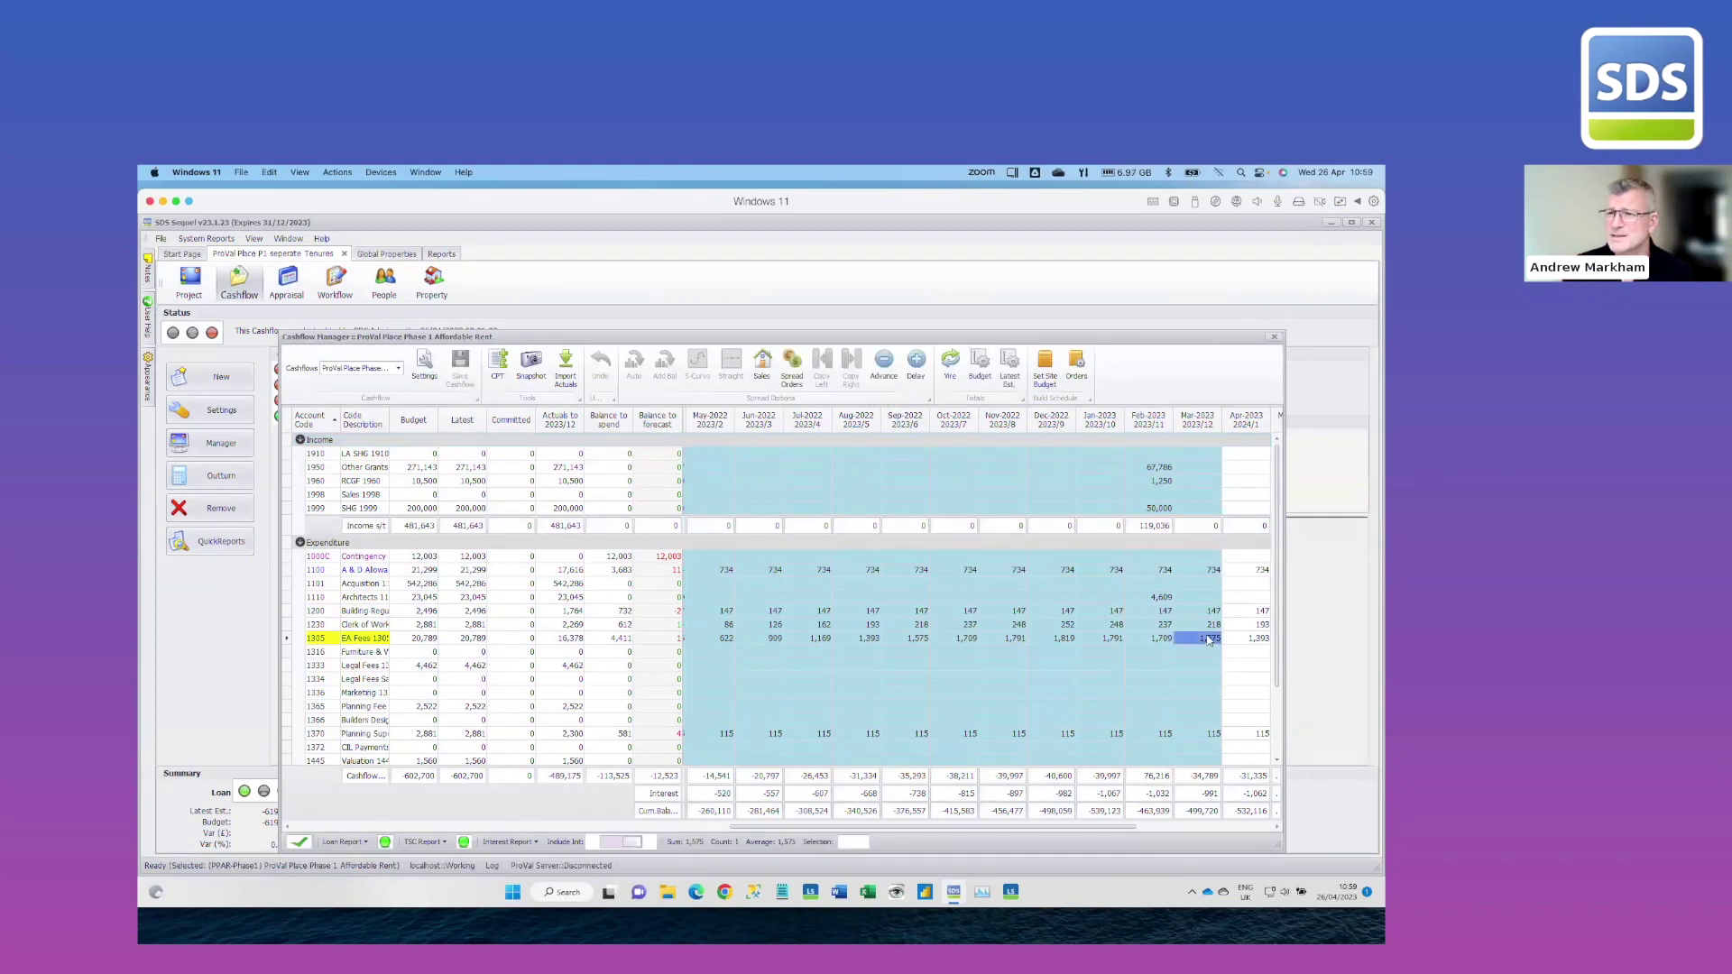
right_click(1209, 638)
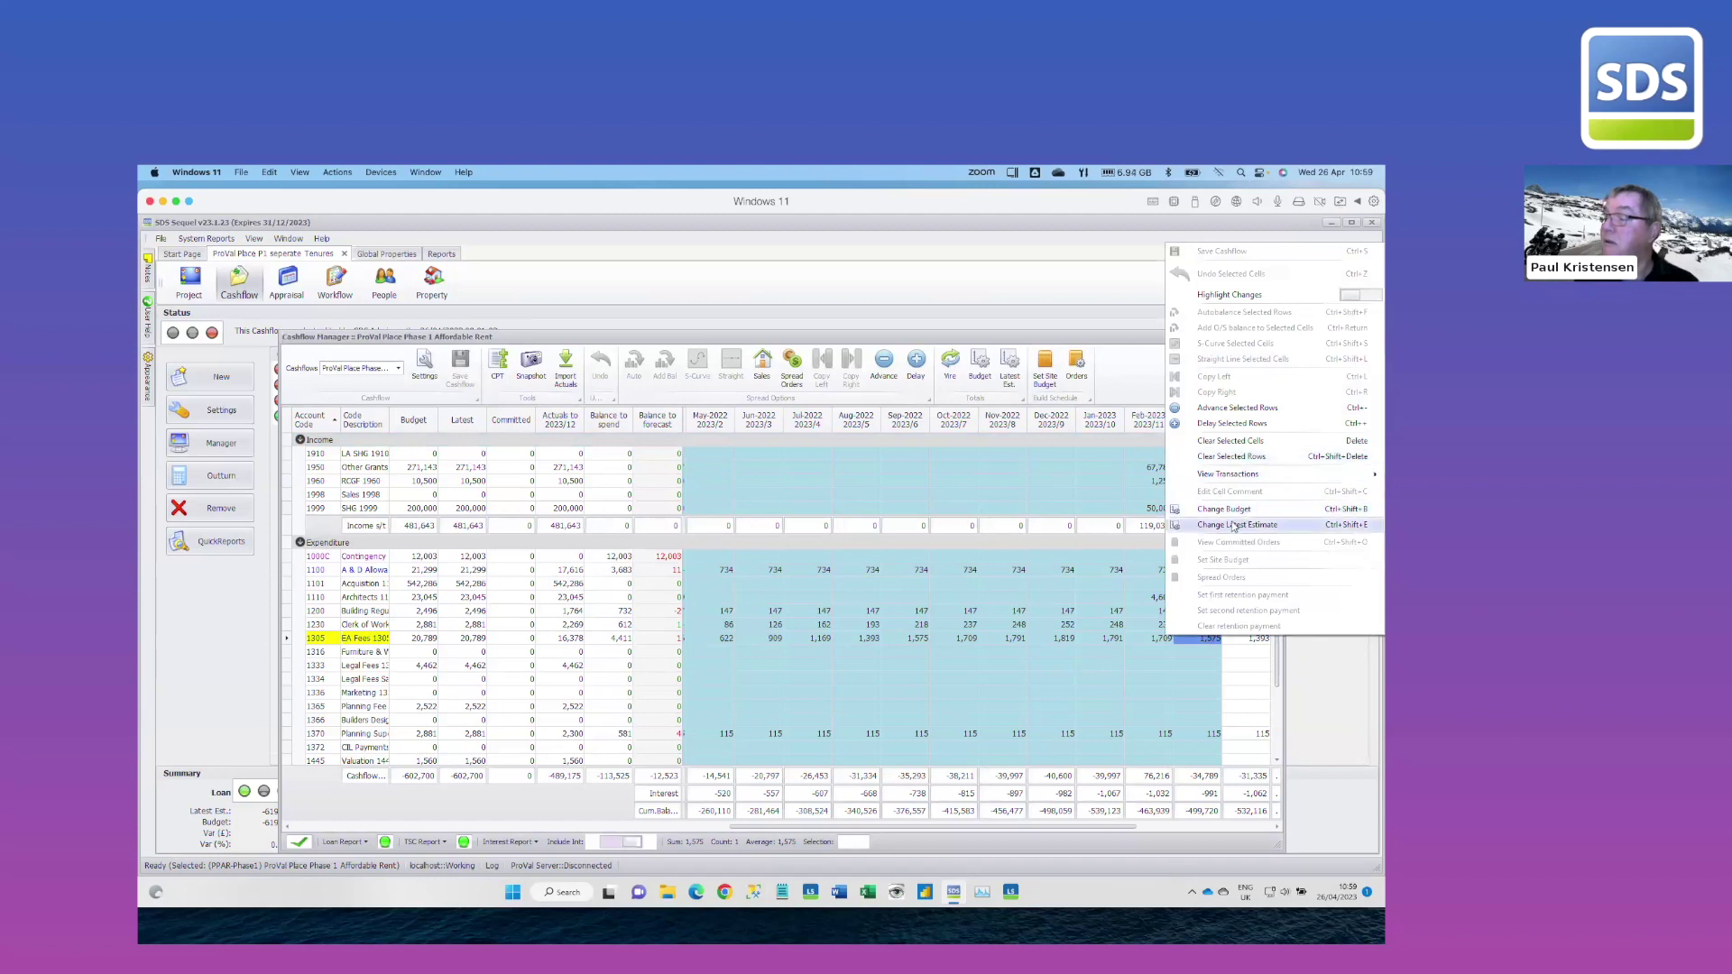
mouse_move(1224, 481)
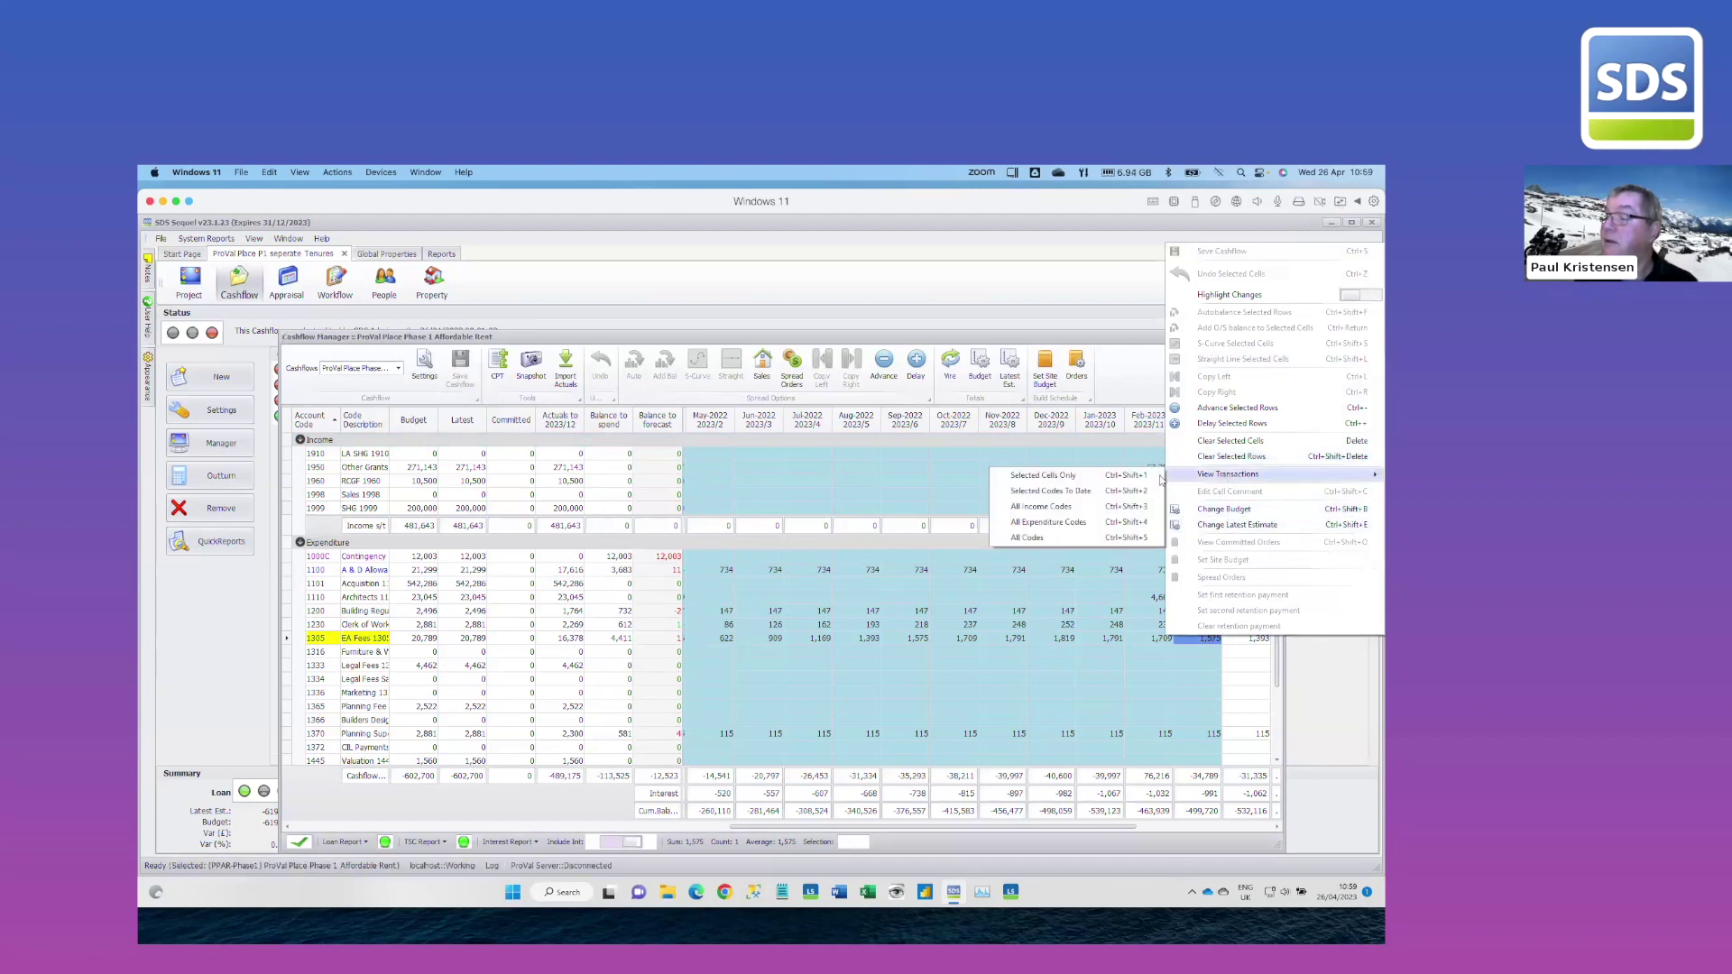
left_click(1071, 492)
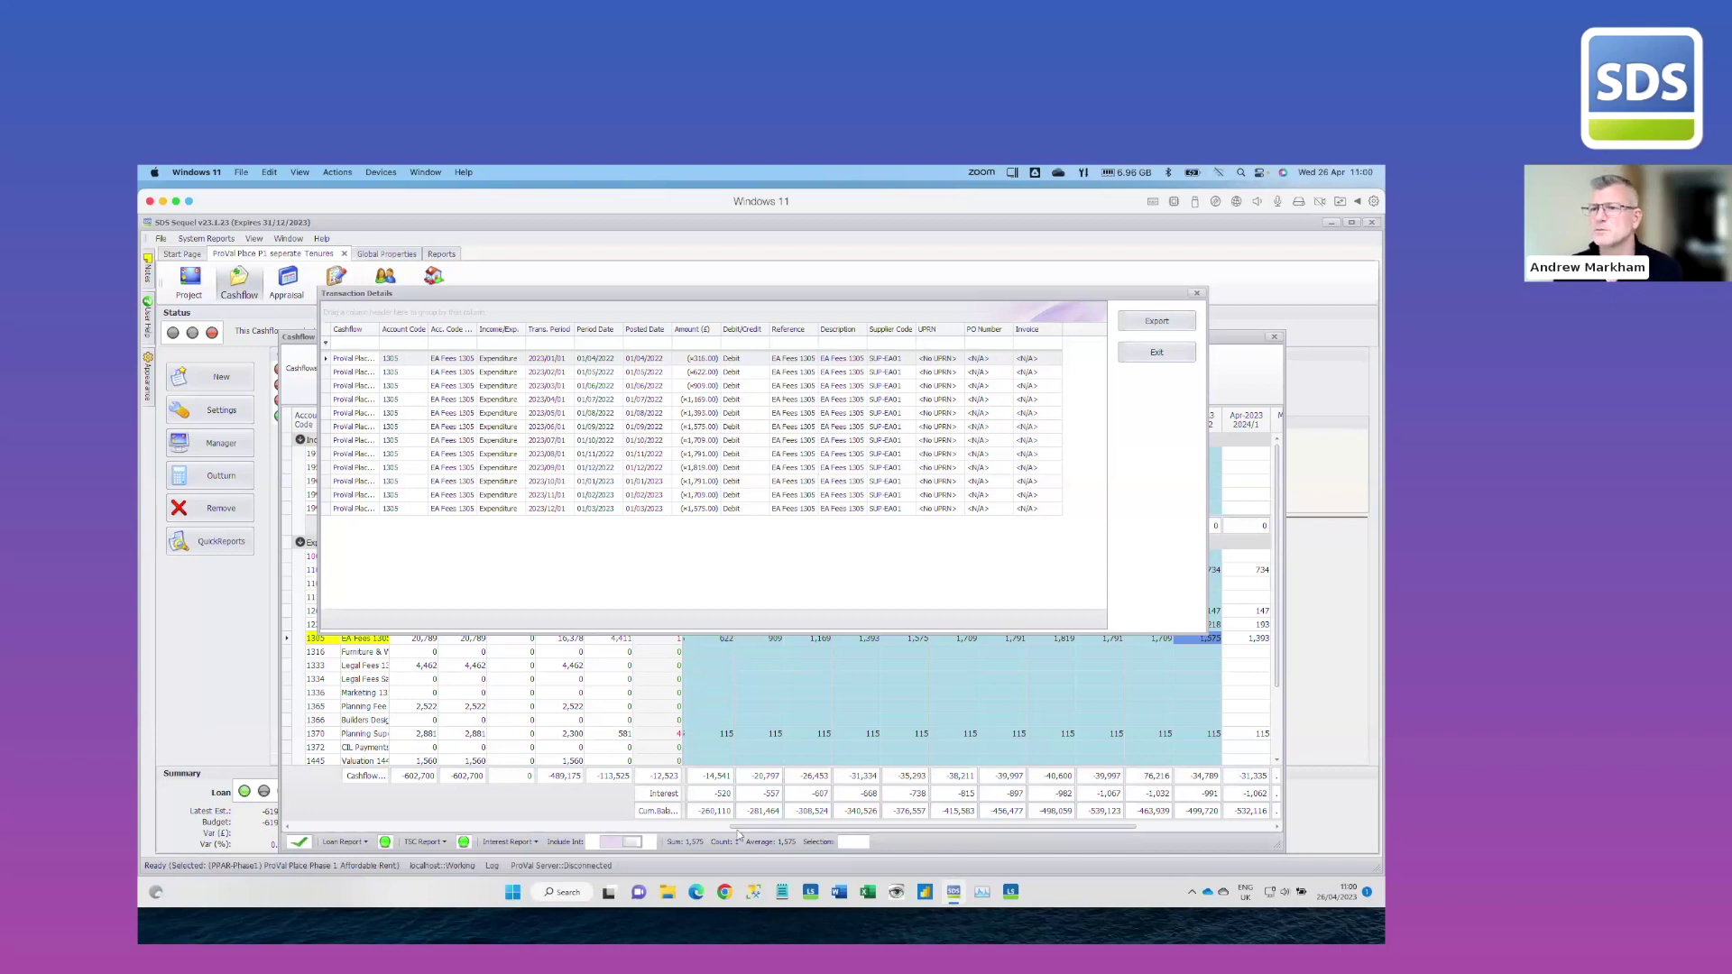
Open Sequel Transactions Apr 23.xls from Downloads in Excel and check supplier code SUP-CDM in H370
left_click(672, 894)
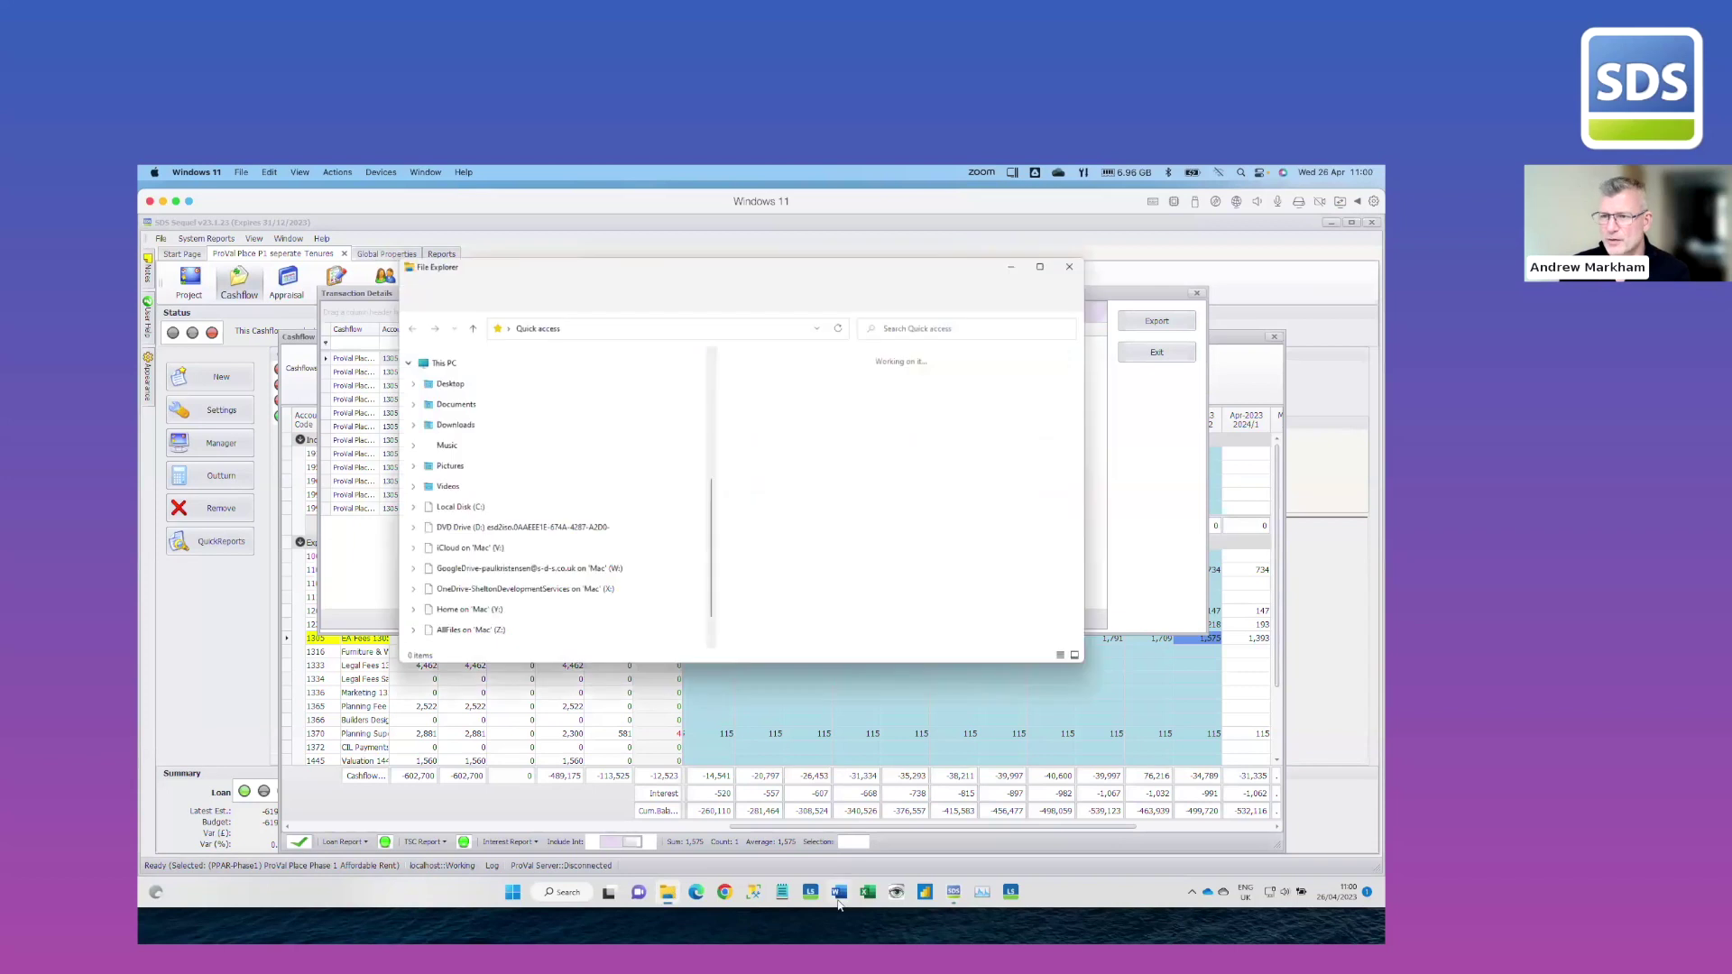
left_click(869, 894)
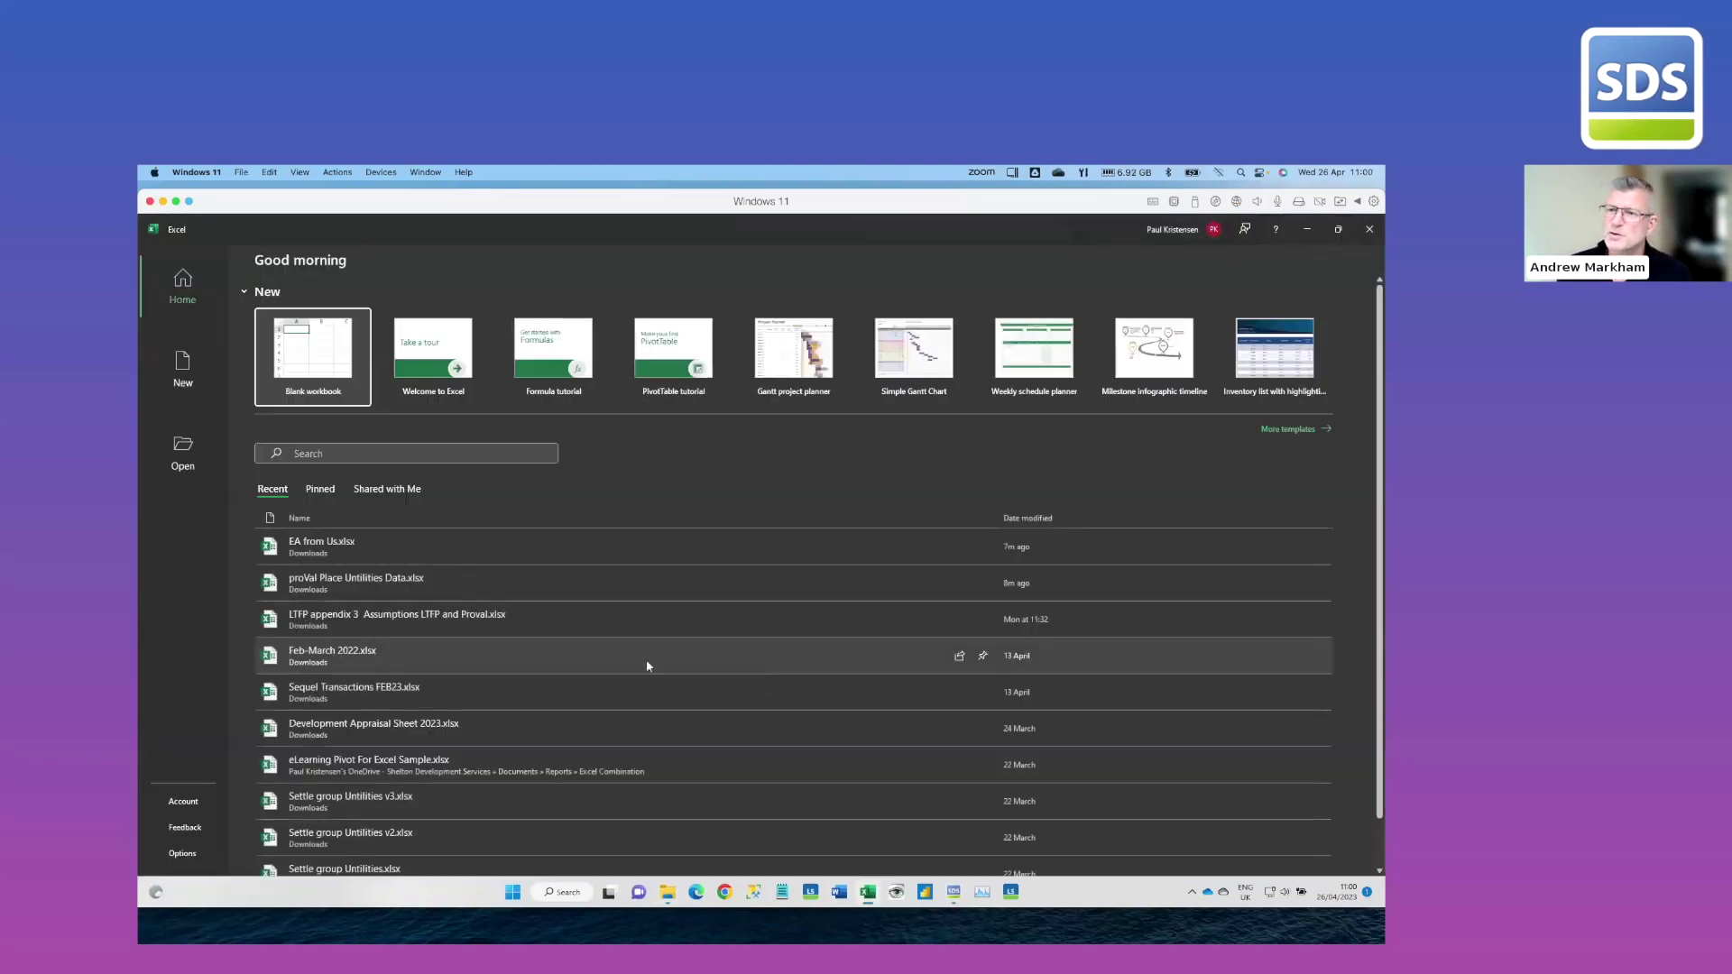
left_click(189, 454)
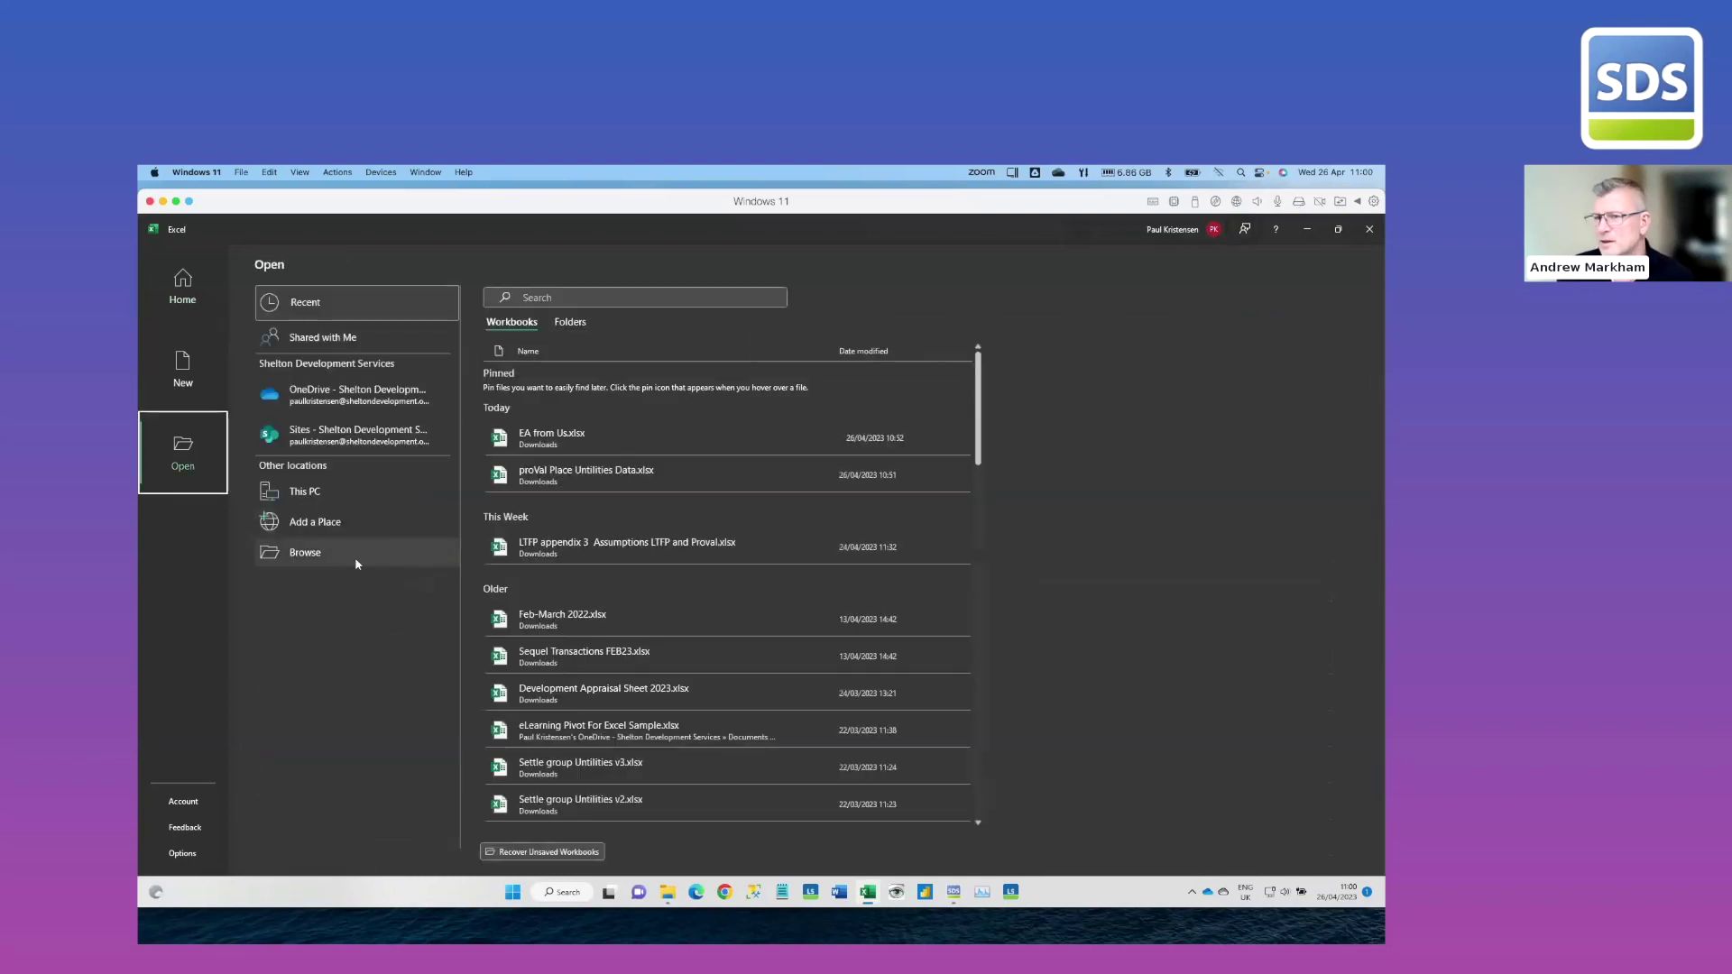
left_click(350, 553)
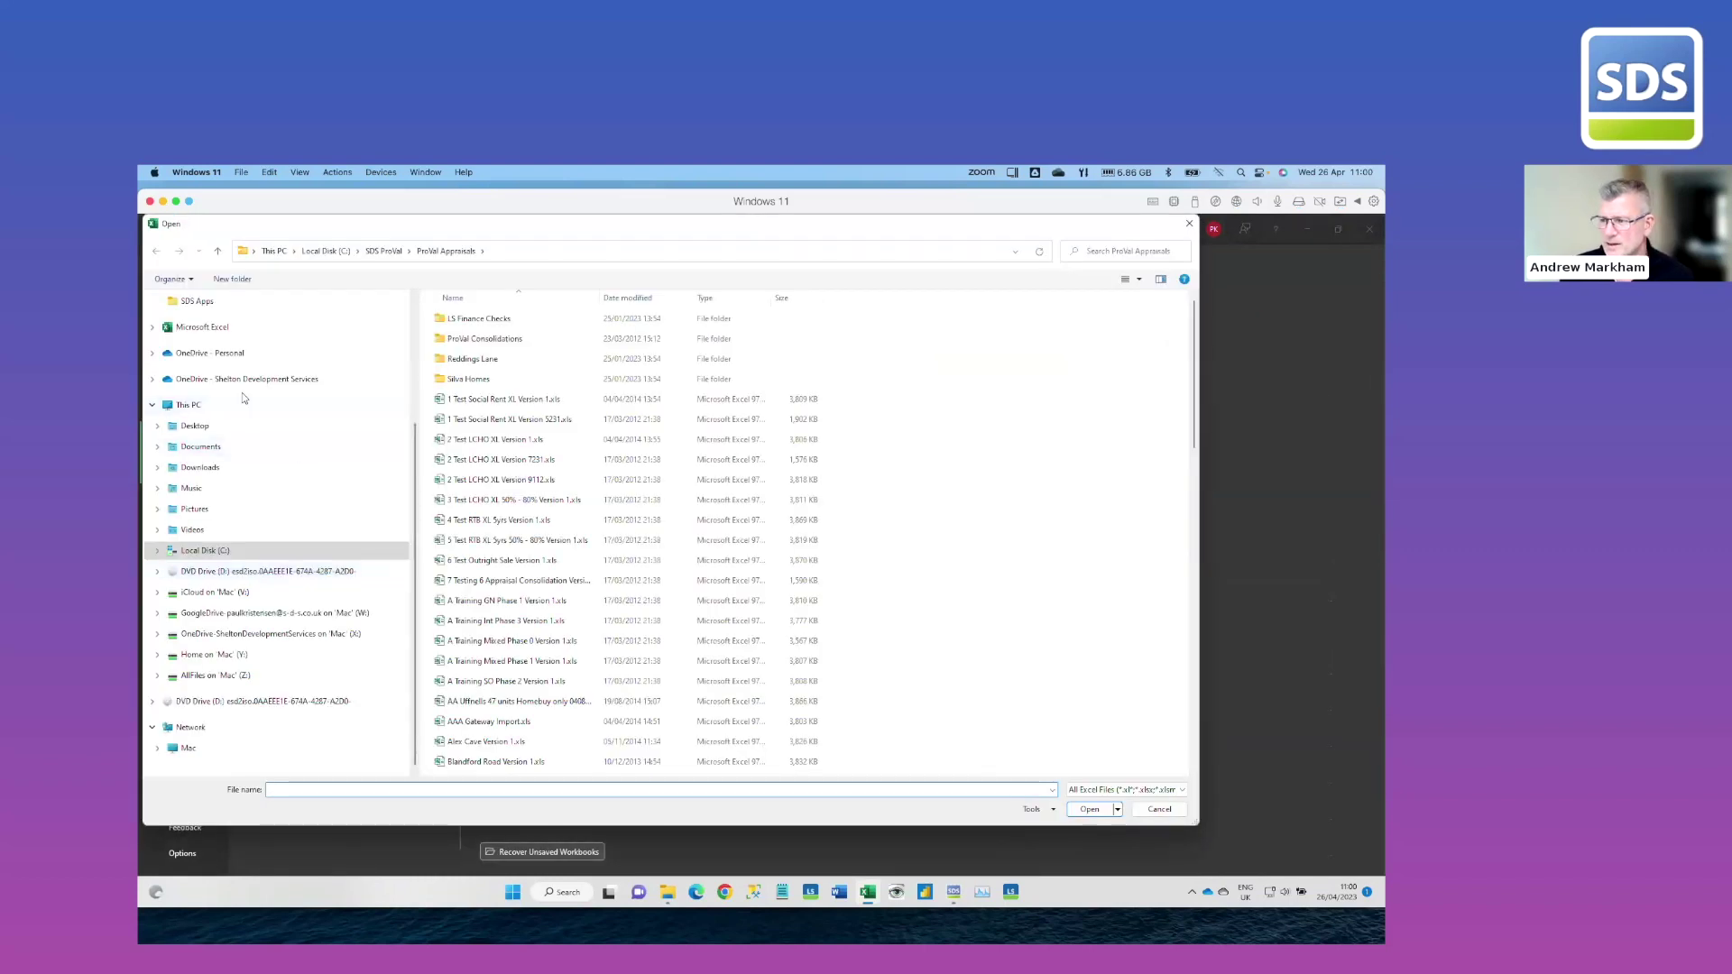
left_click(201, 467)
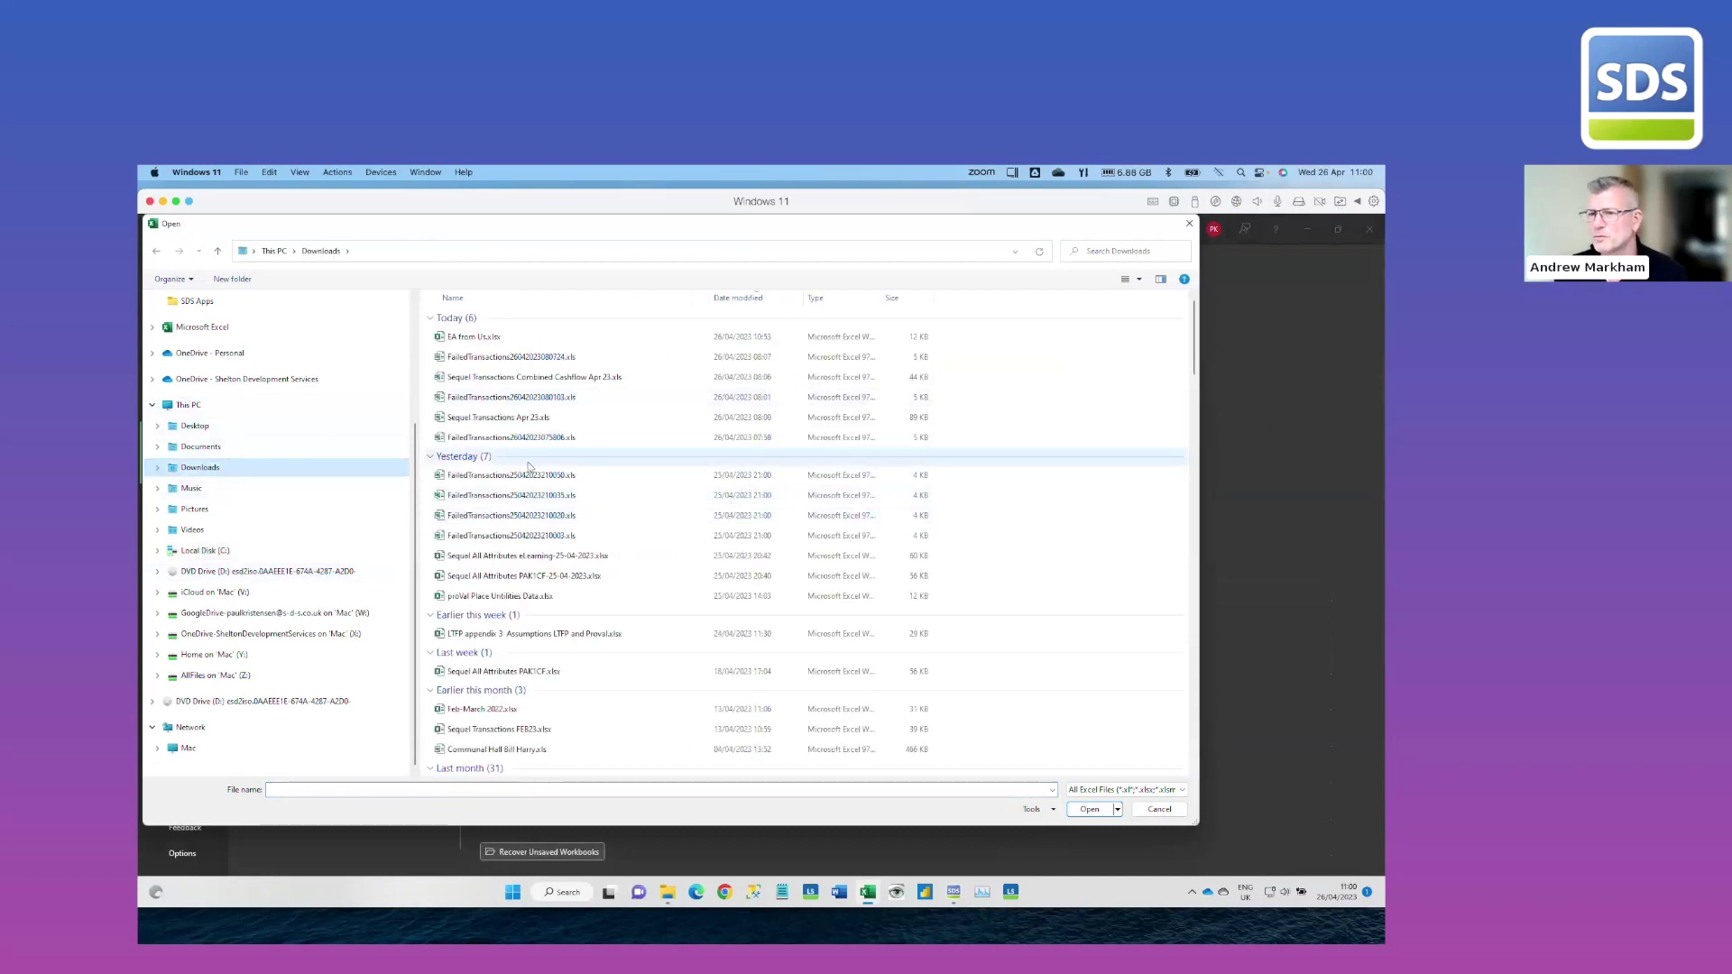
double_click(500, 418)
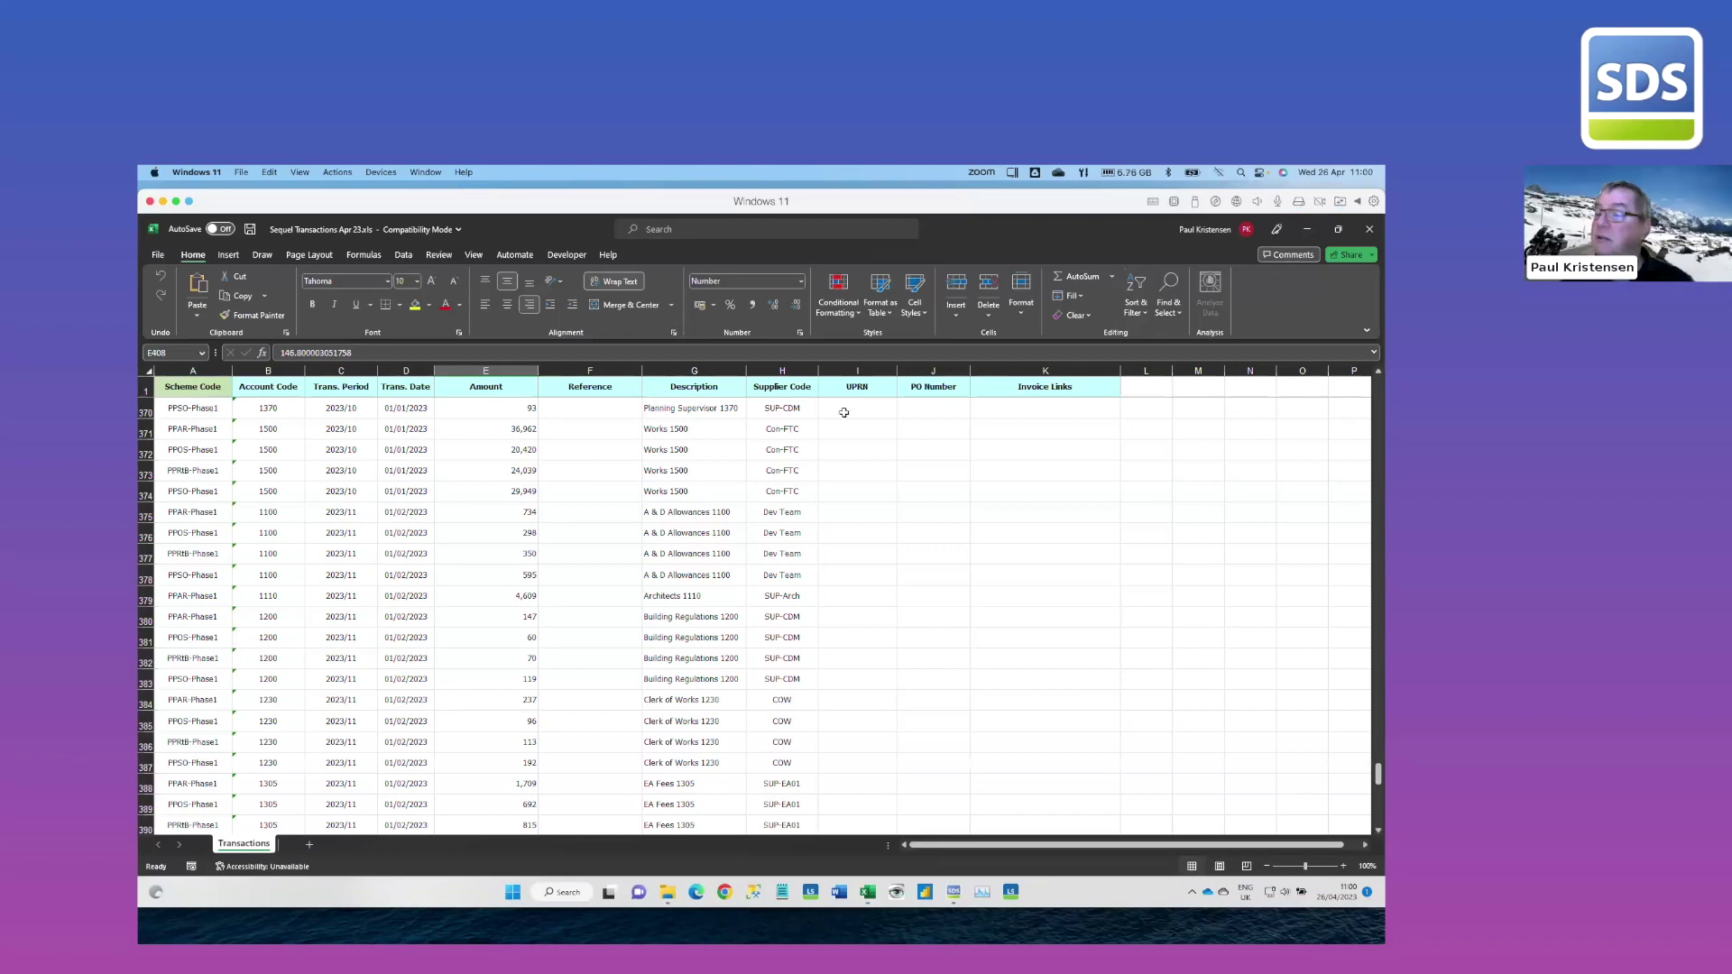
left_click(788, 413)
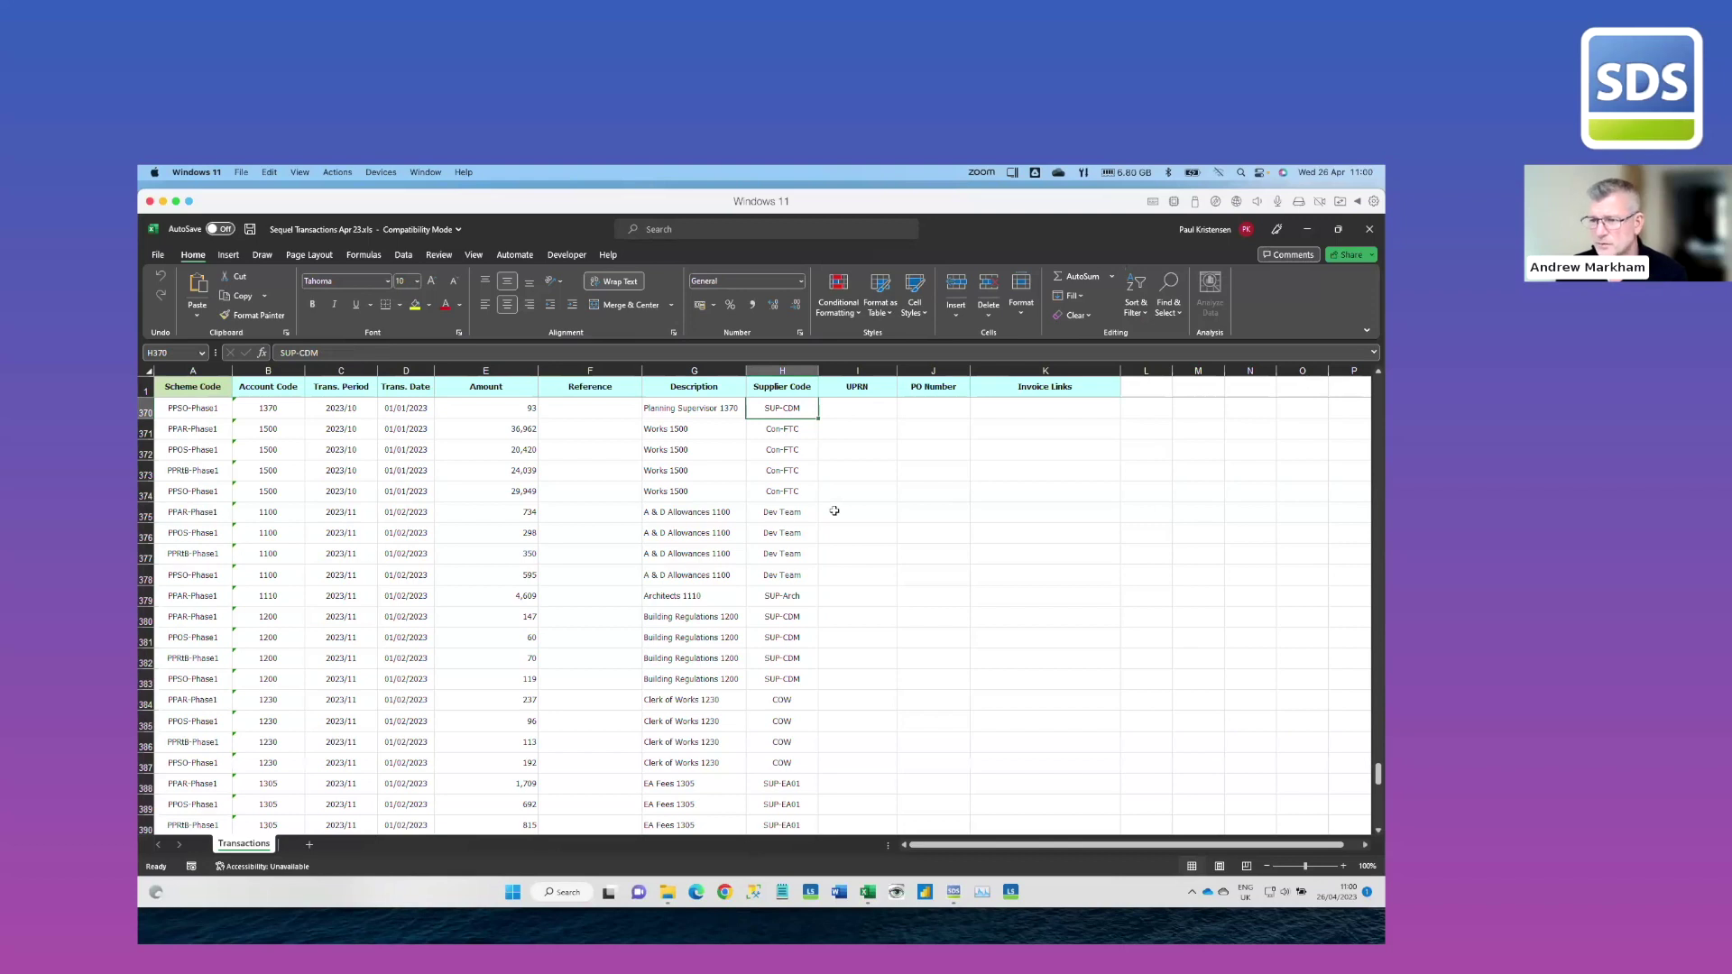
left_click(954, 893)
Close the Transaction Details dialog and the Cashflow Manager window
left_click(1199, 295)
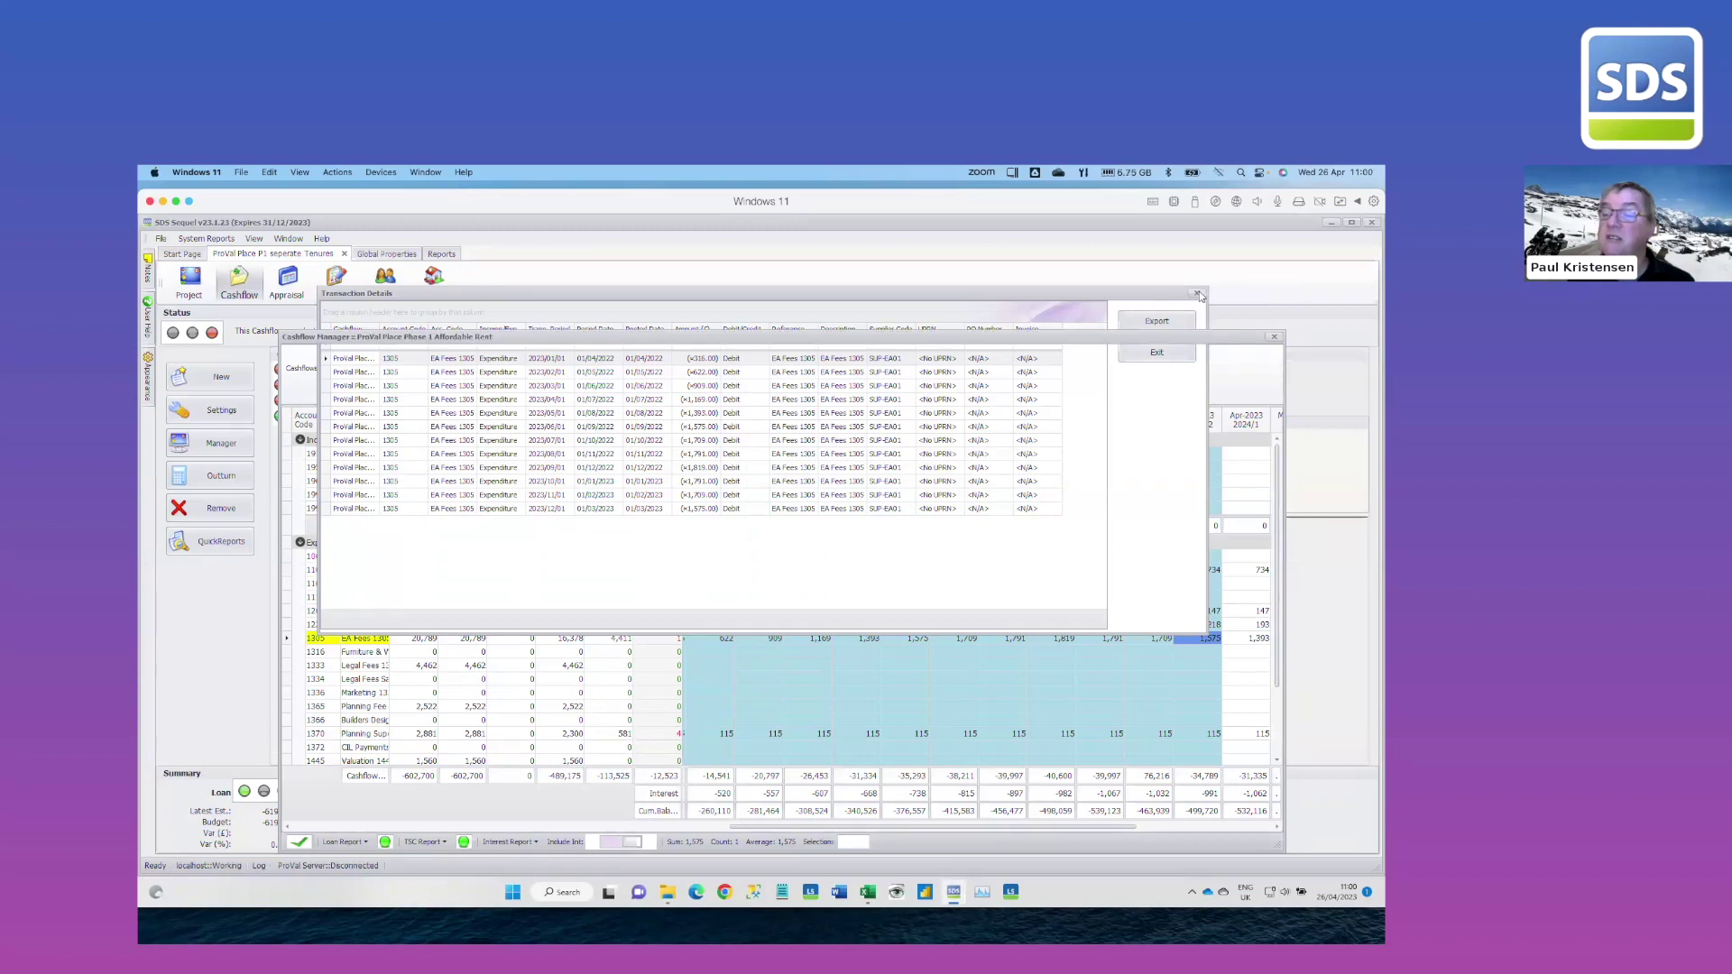
left_click(1274, 336)
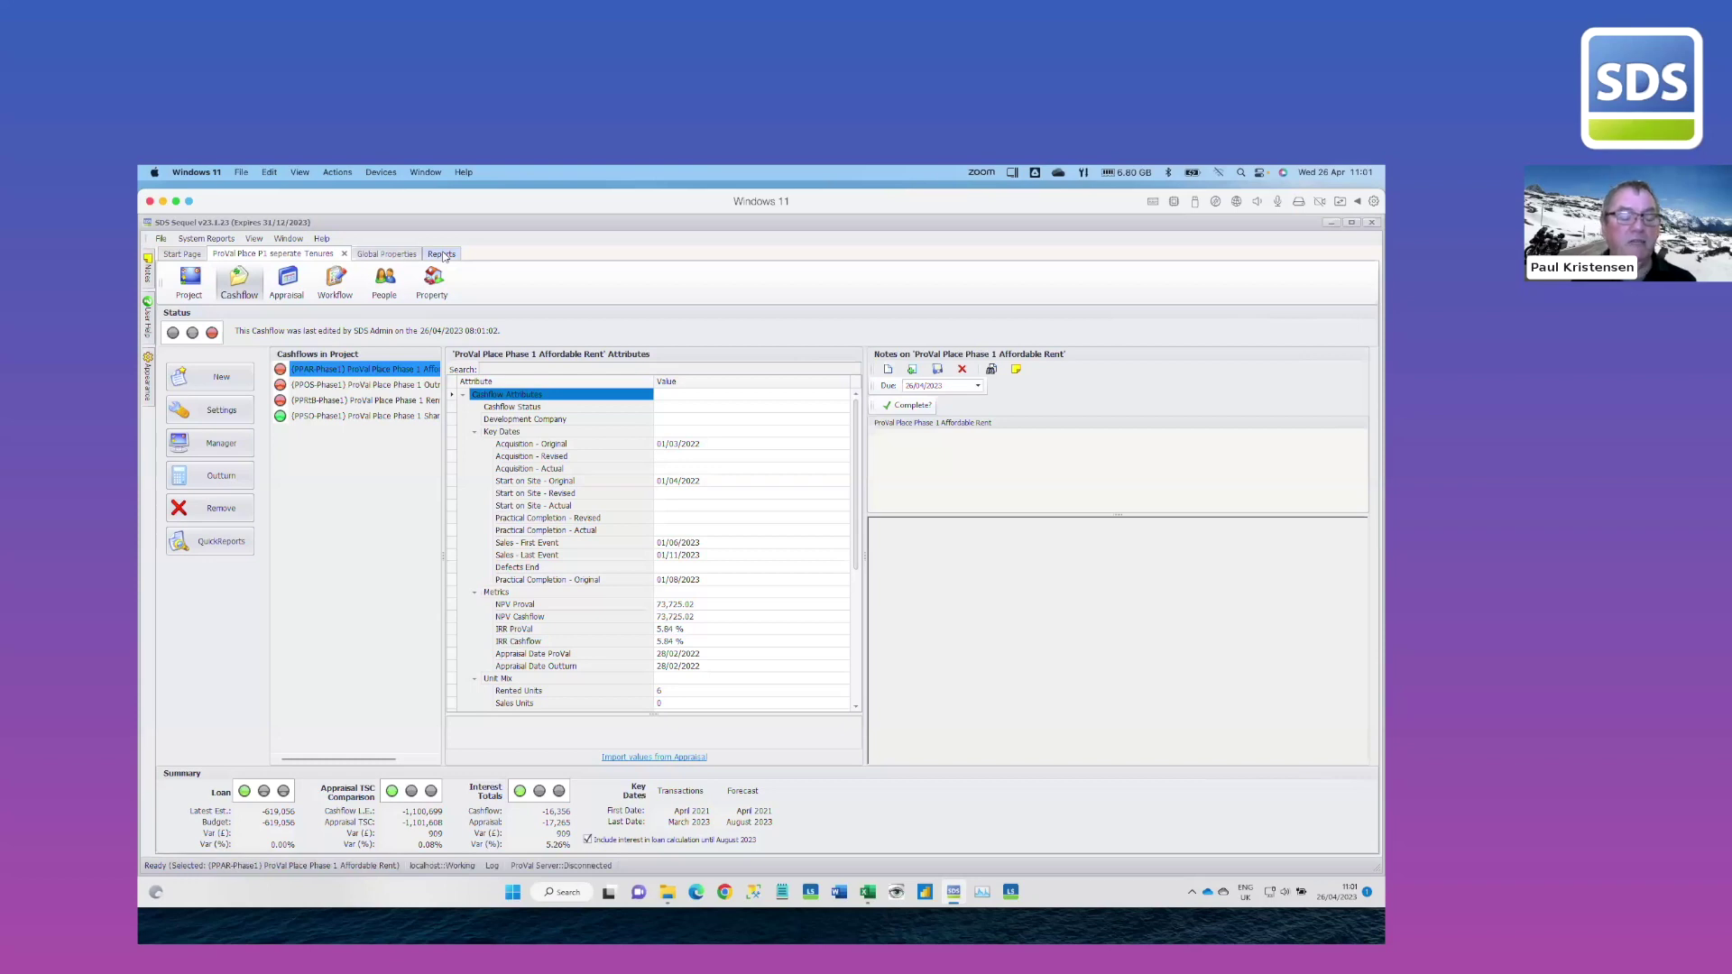
Preview the IMS Property report Rent - v68 from the IMS Reports list
left_click(442, 256)
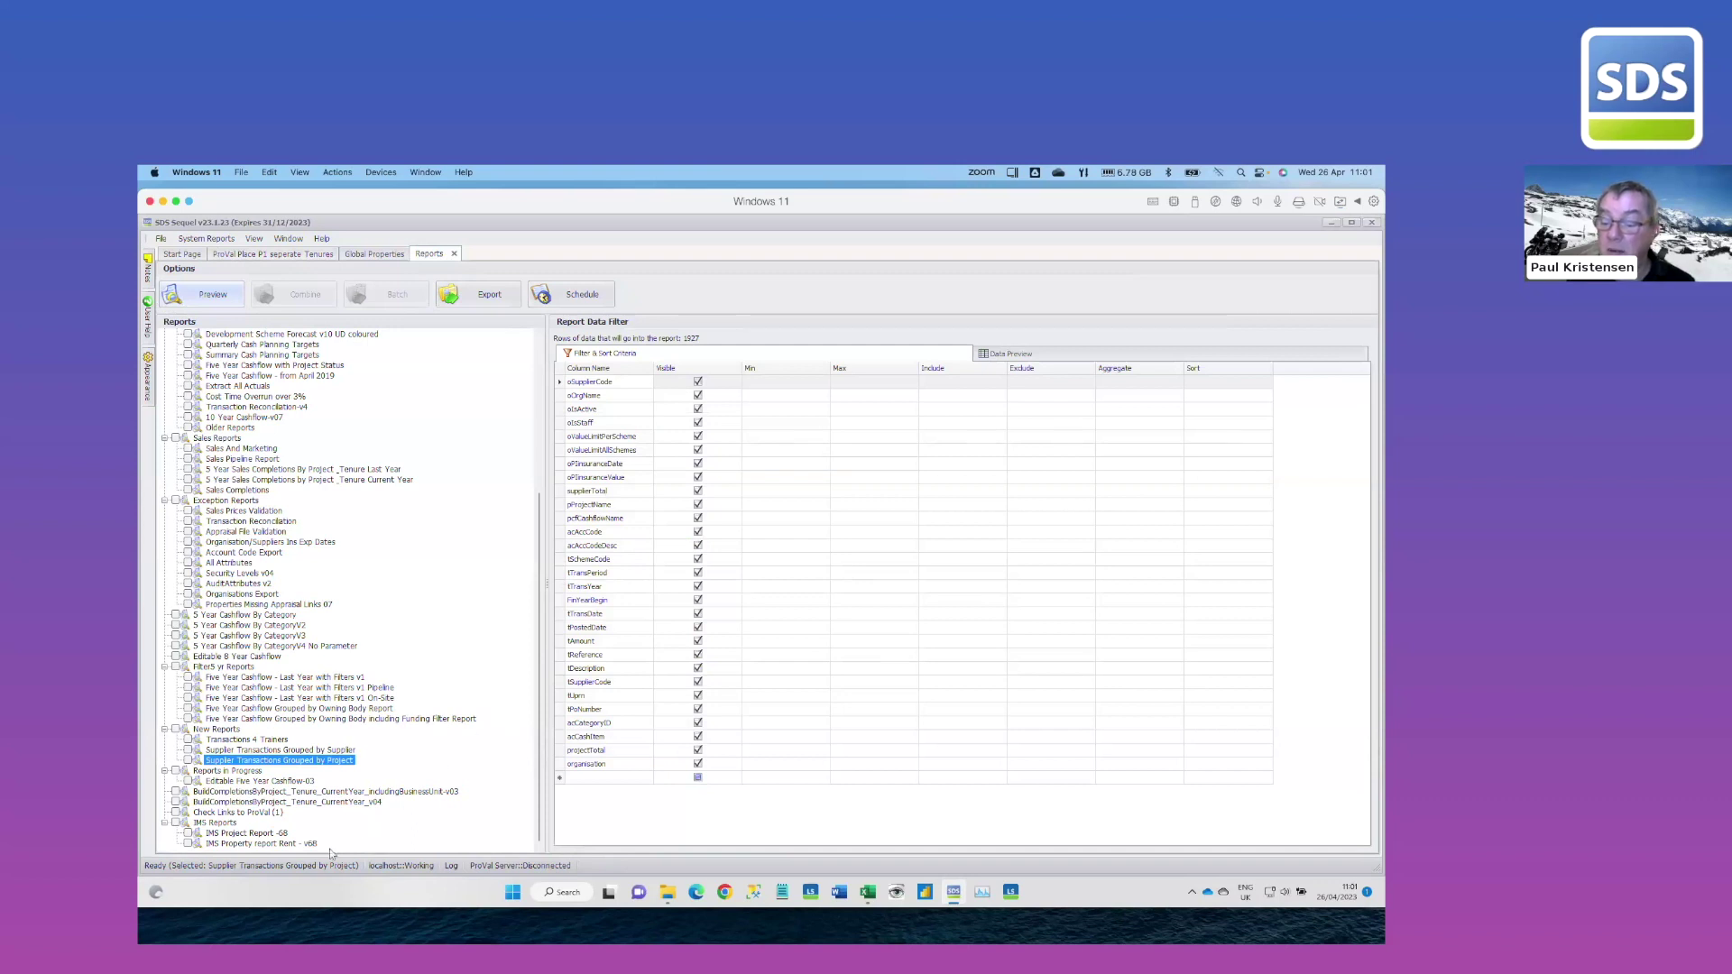
left_click(282, 845)
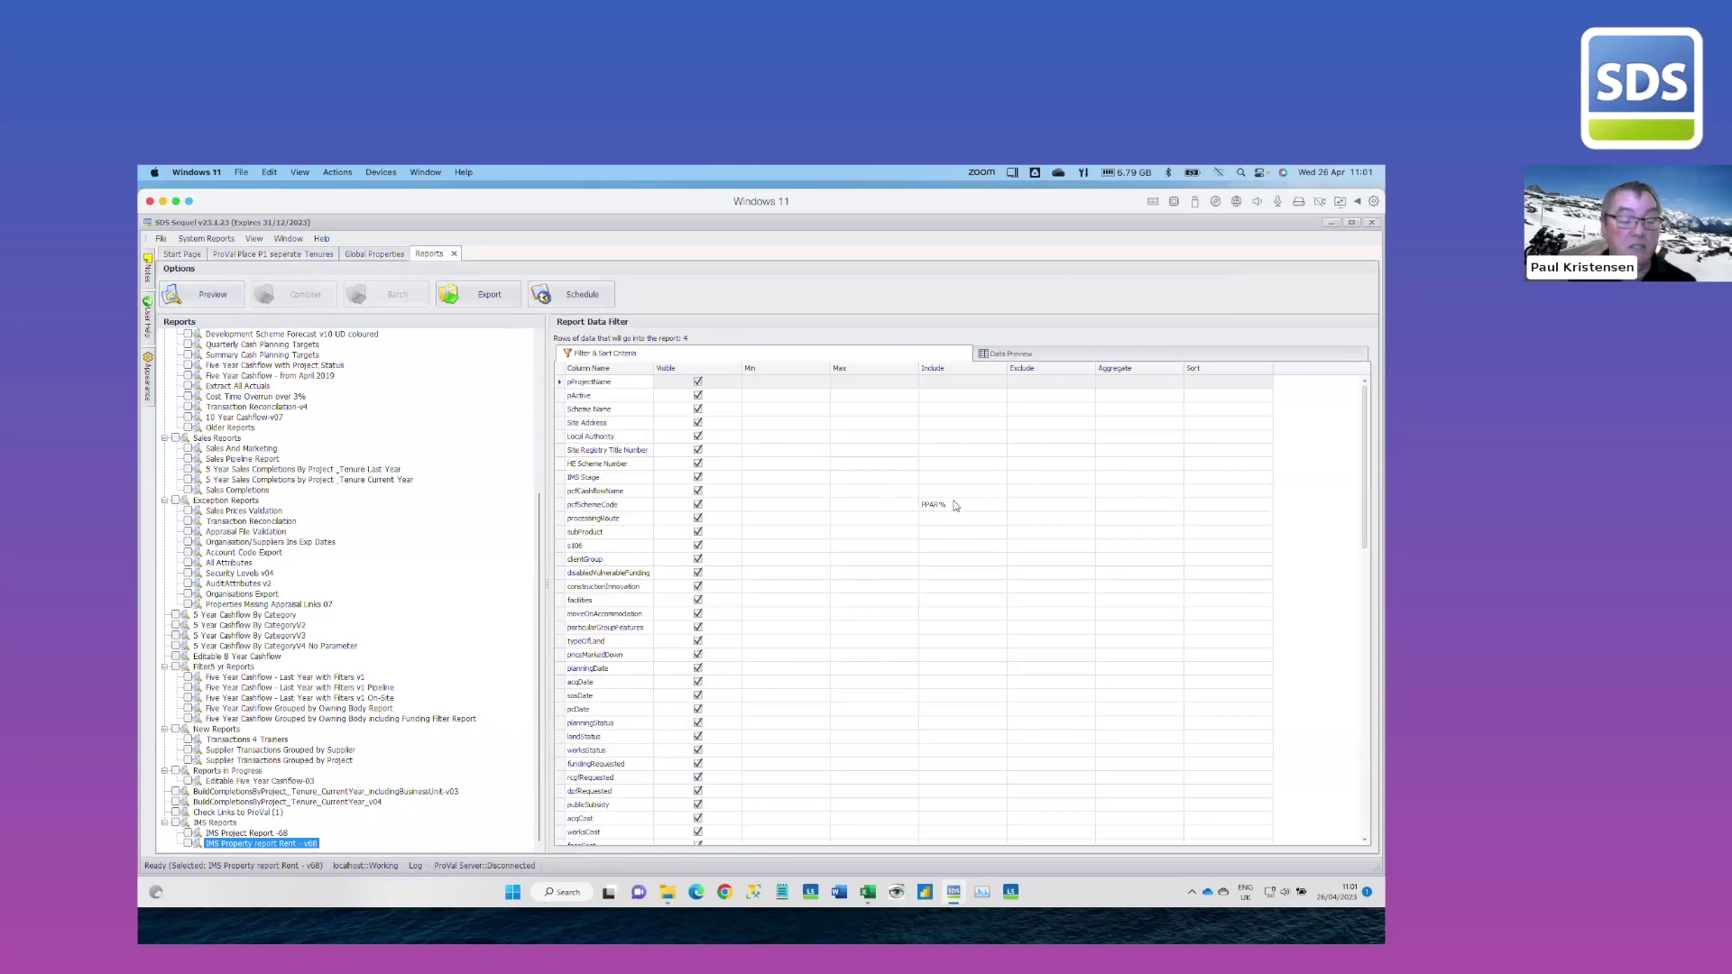
left_click(215, 297)
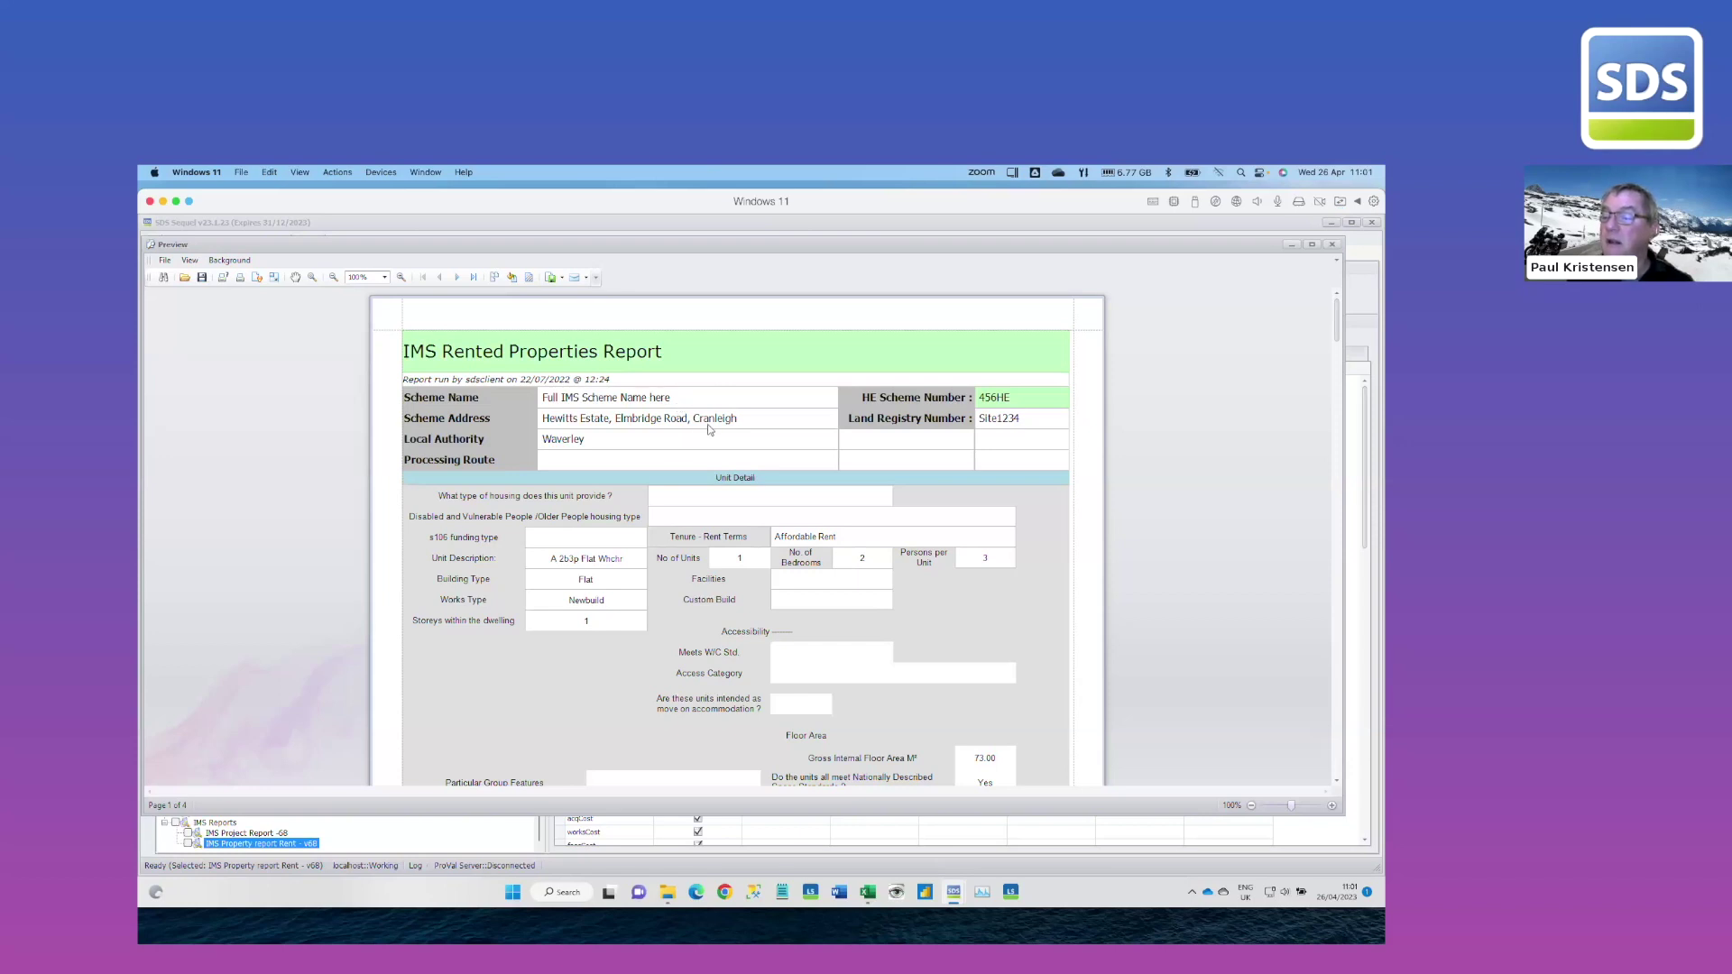
Scroll through all four pages of the IMS Rented Properties Report, then close the preview
scroll(711, 428, "down", 1)
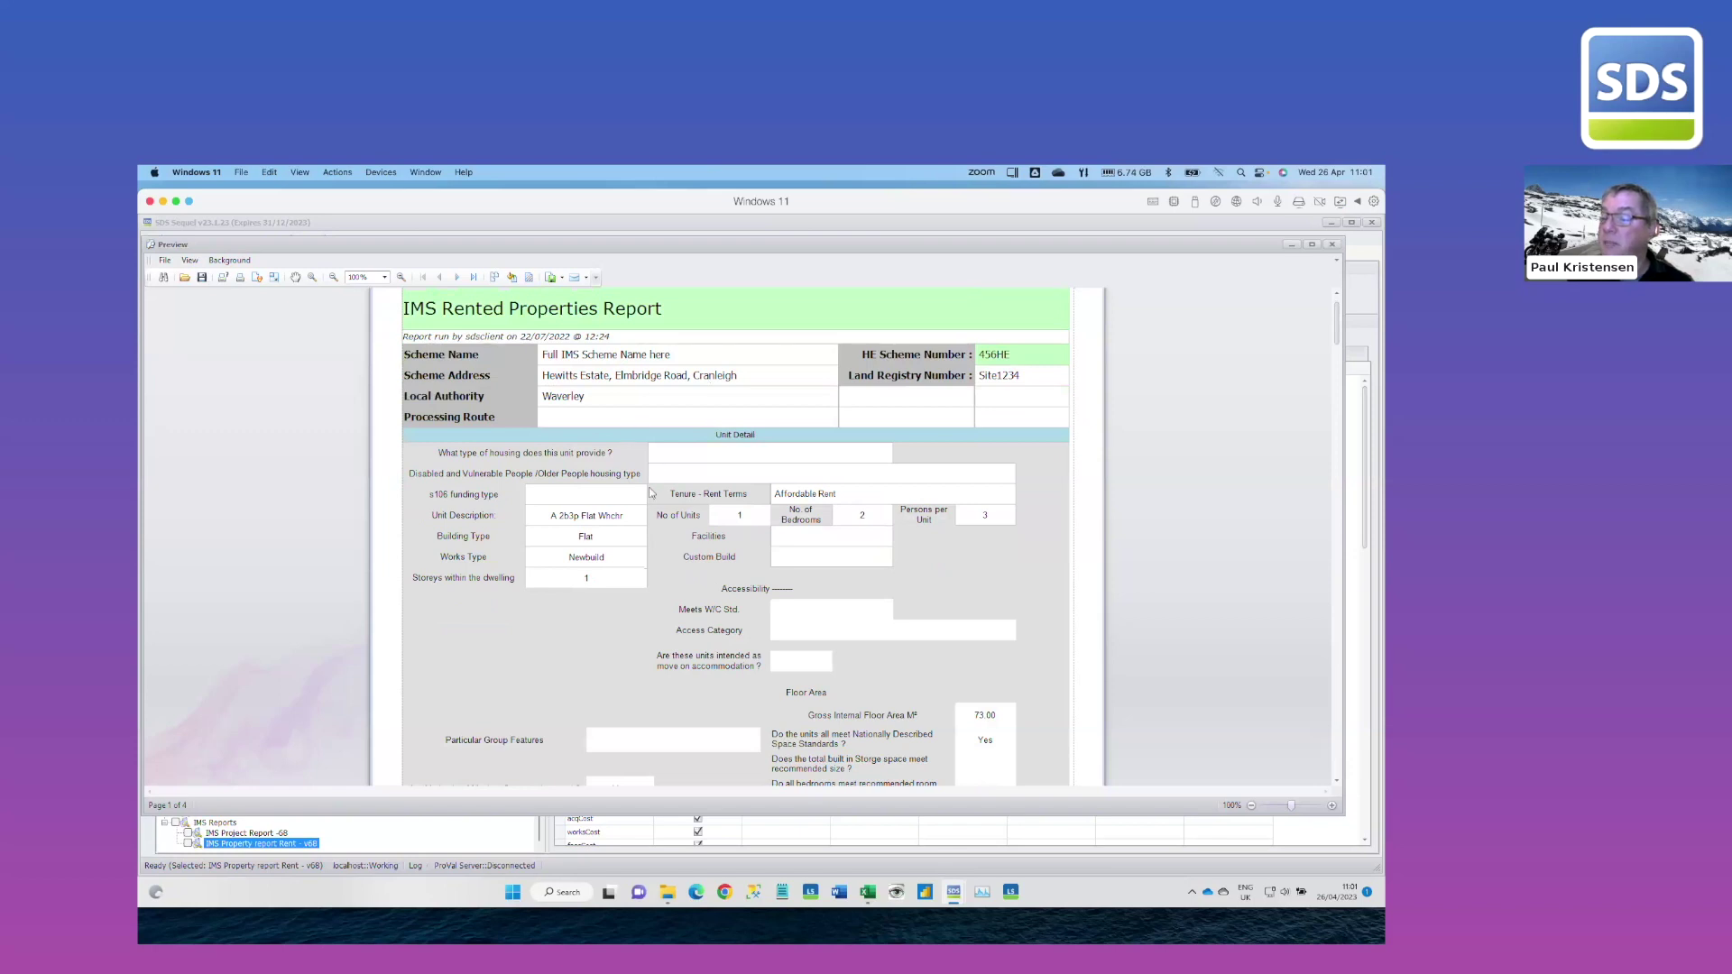
scroll(650, 492, "down", 3)
scroll(649, 494, "up", 2)
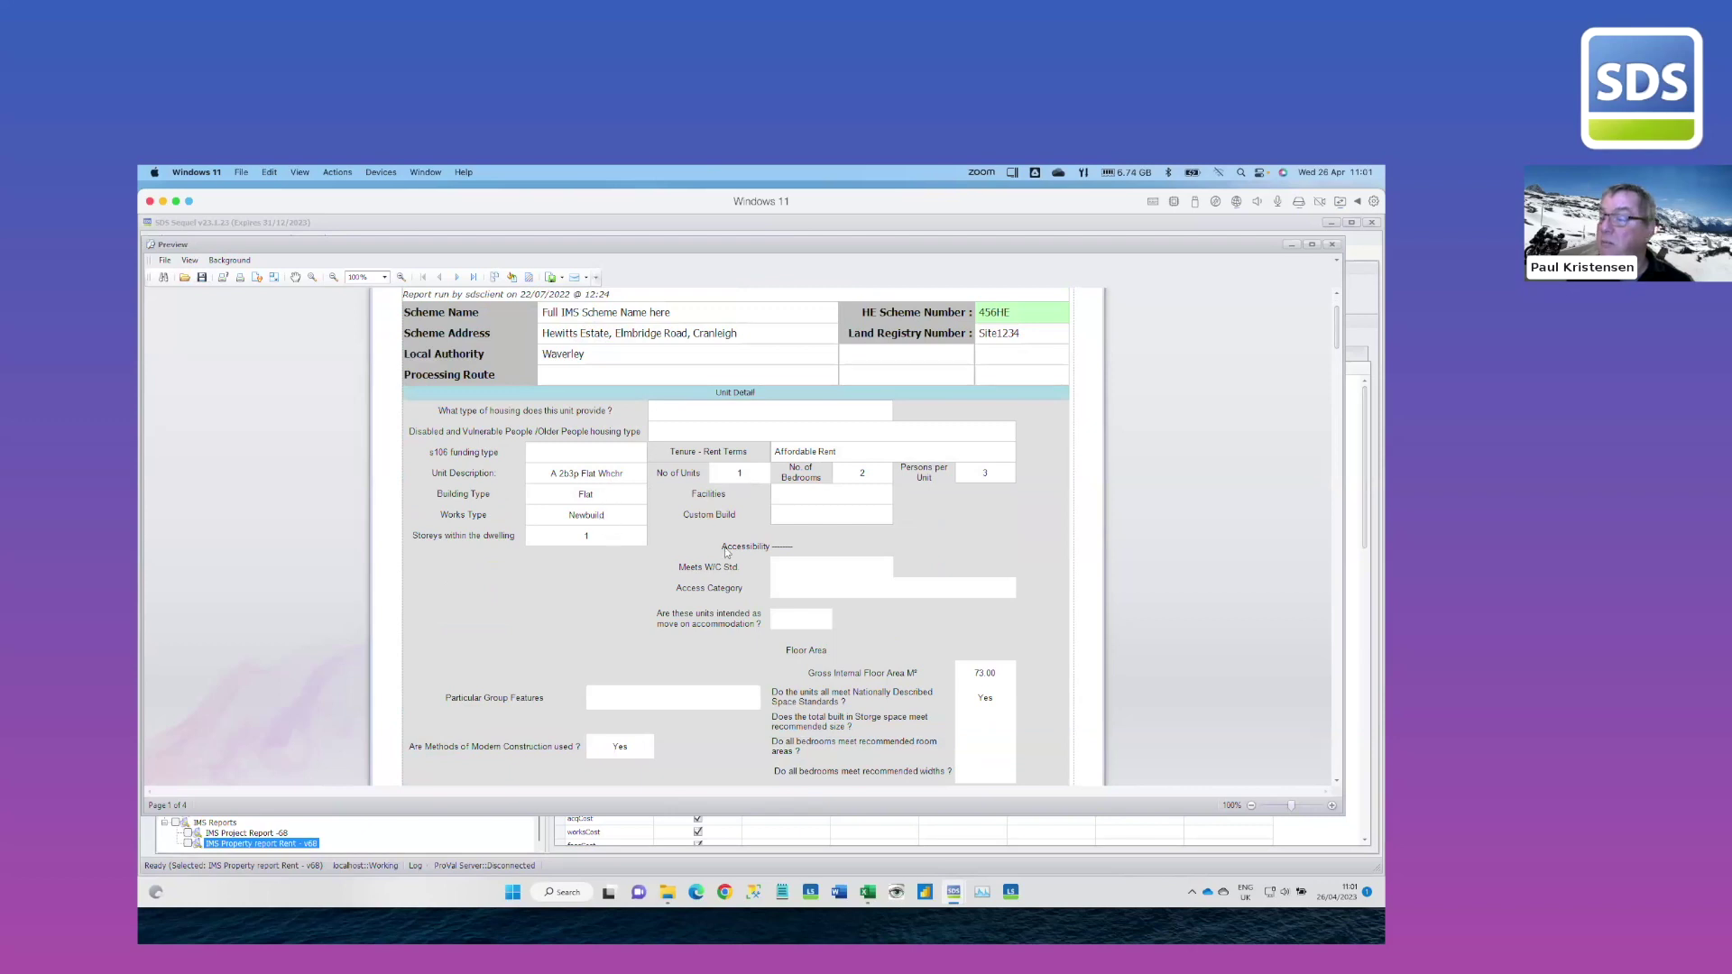
scroll(880, 580, "down", 5)
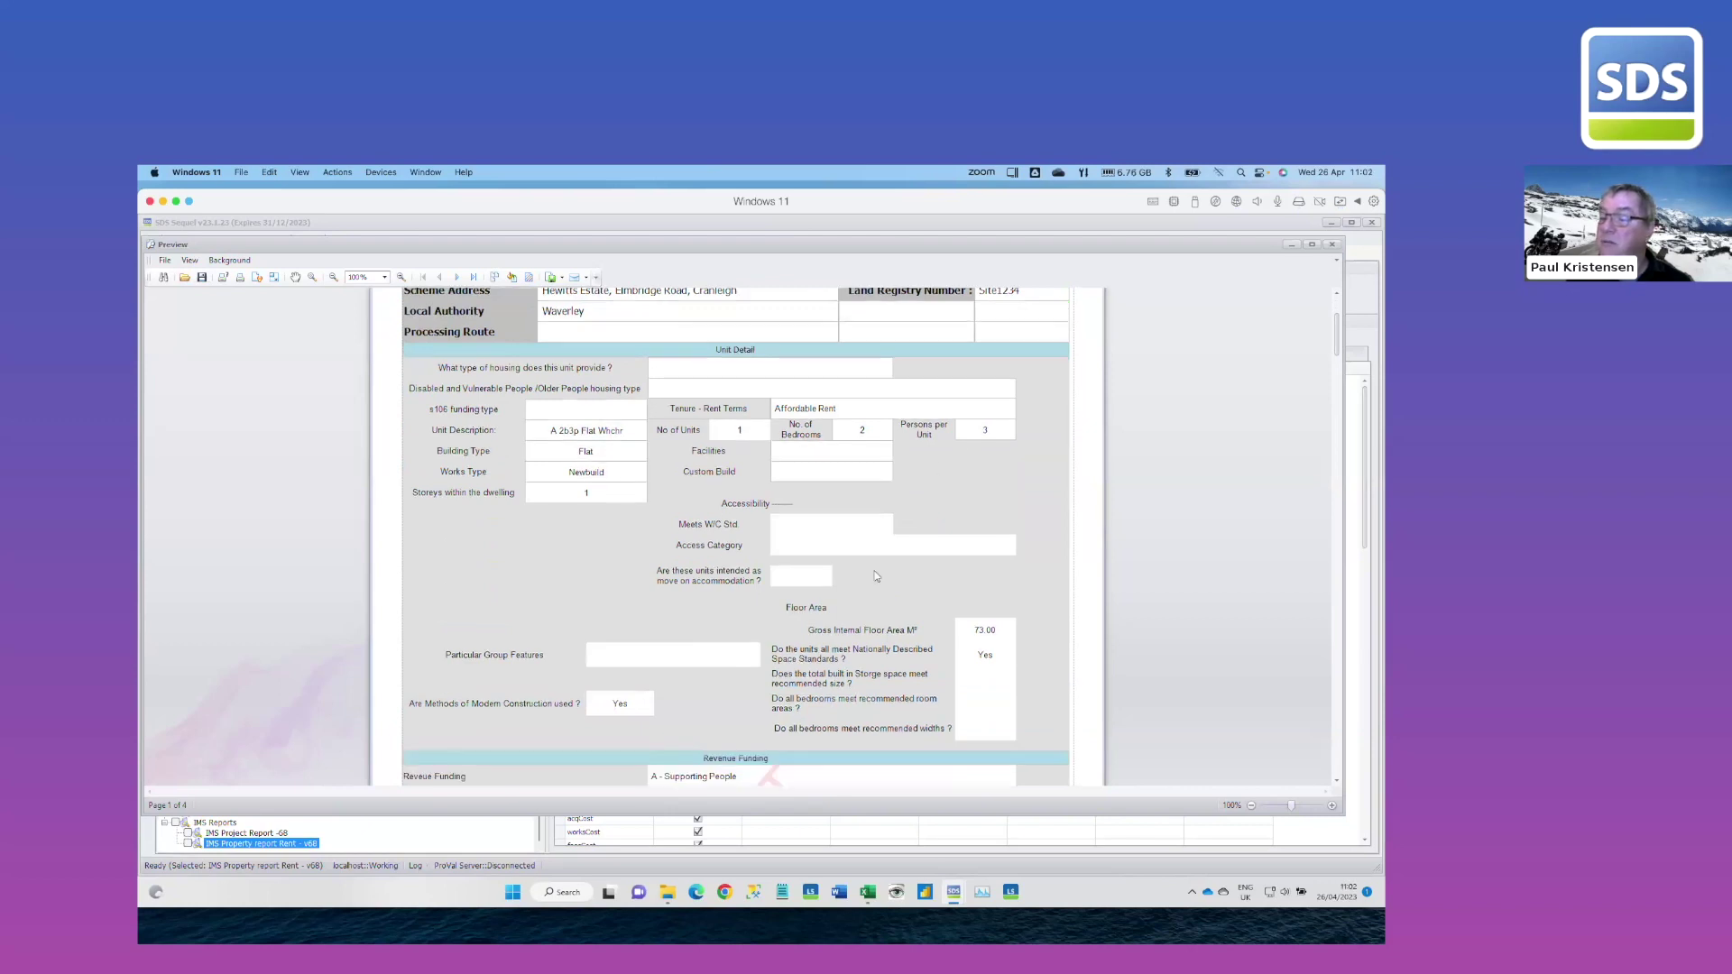
scroll(870, 578, "down", 9)
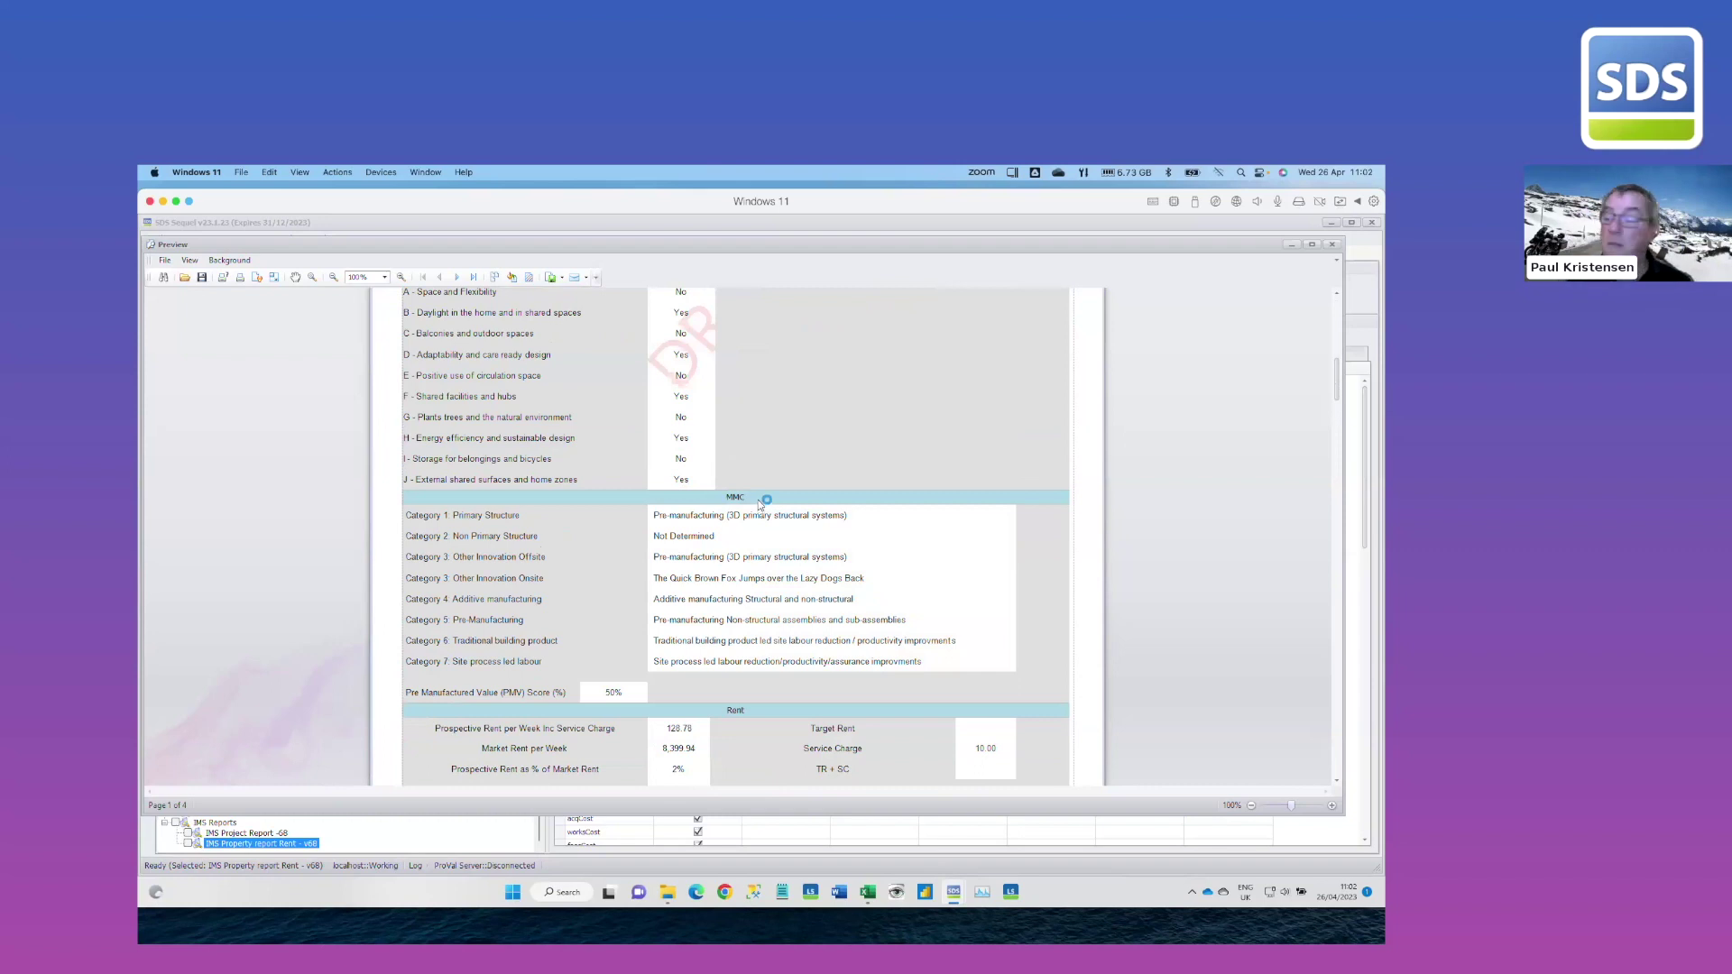
scroll(759, 505, "down", 5)
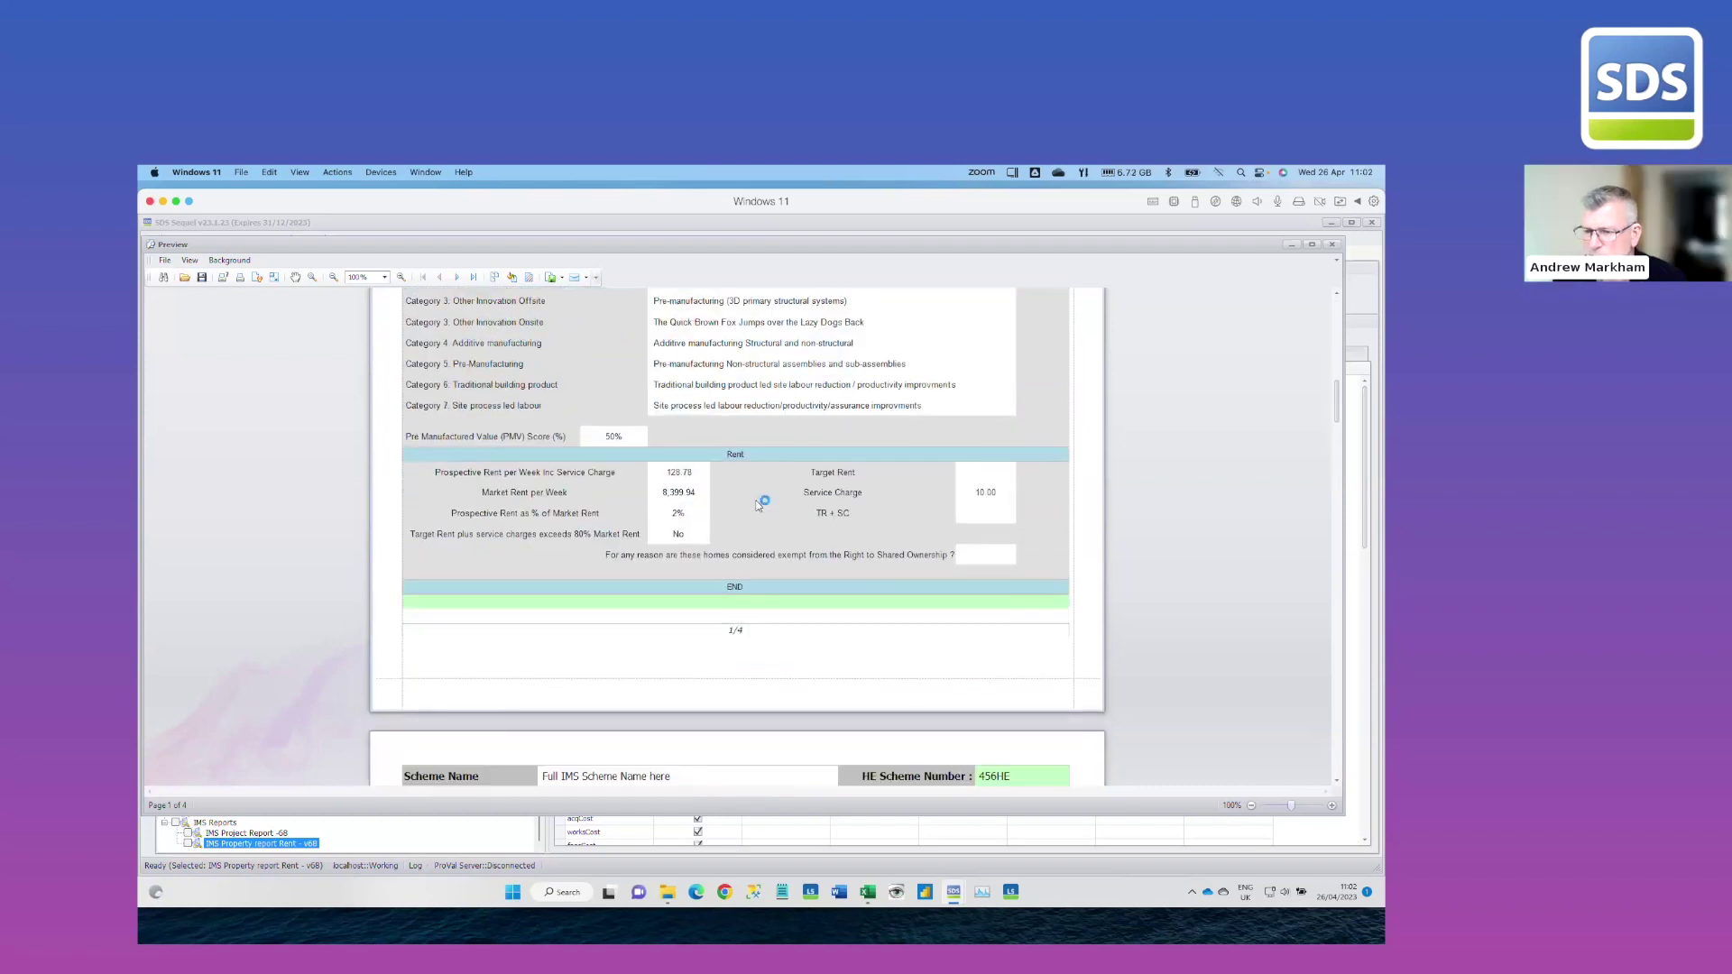
scroll(759, 505, "down", 7)
scroll(756, 507, "down", 4)
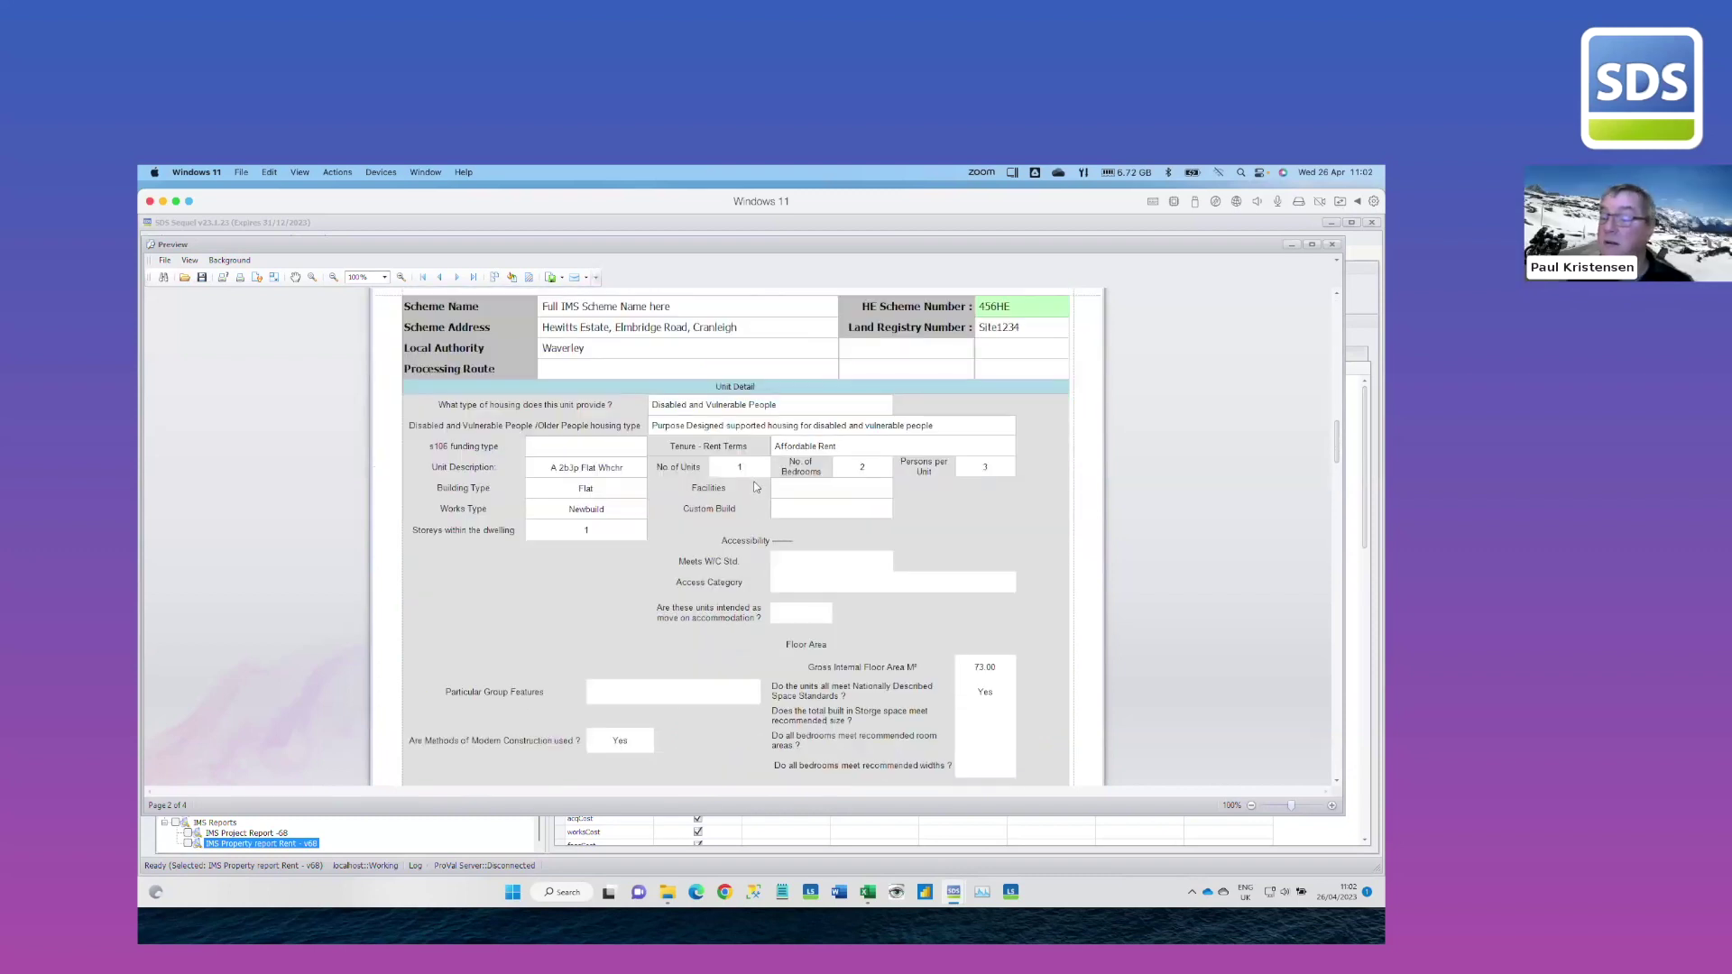
scroll(756, 487, "down", 2)
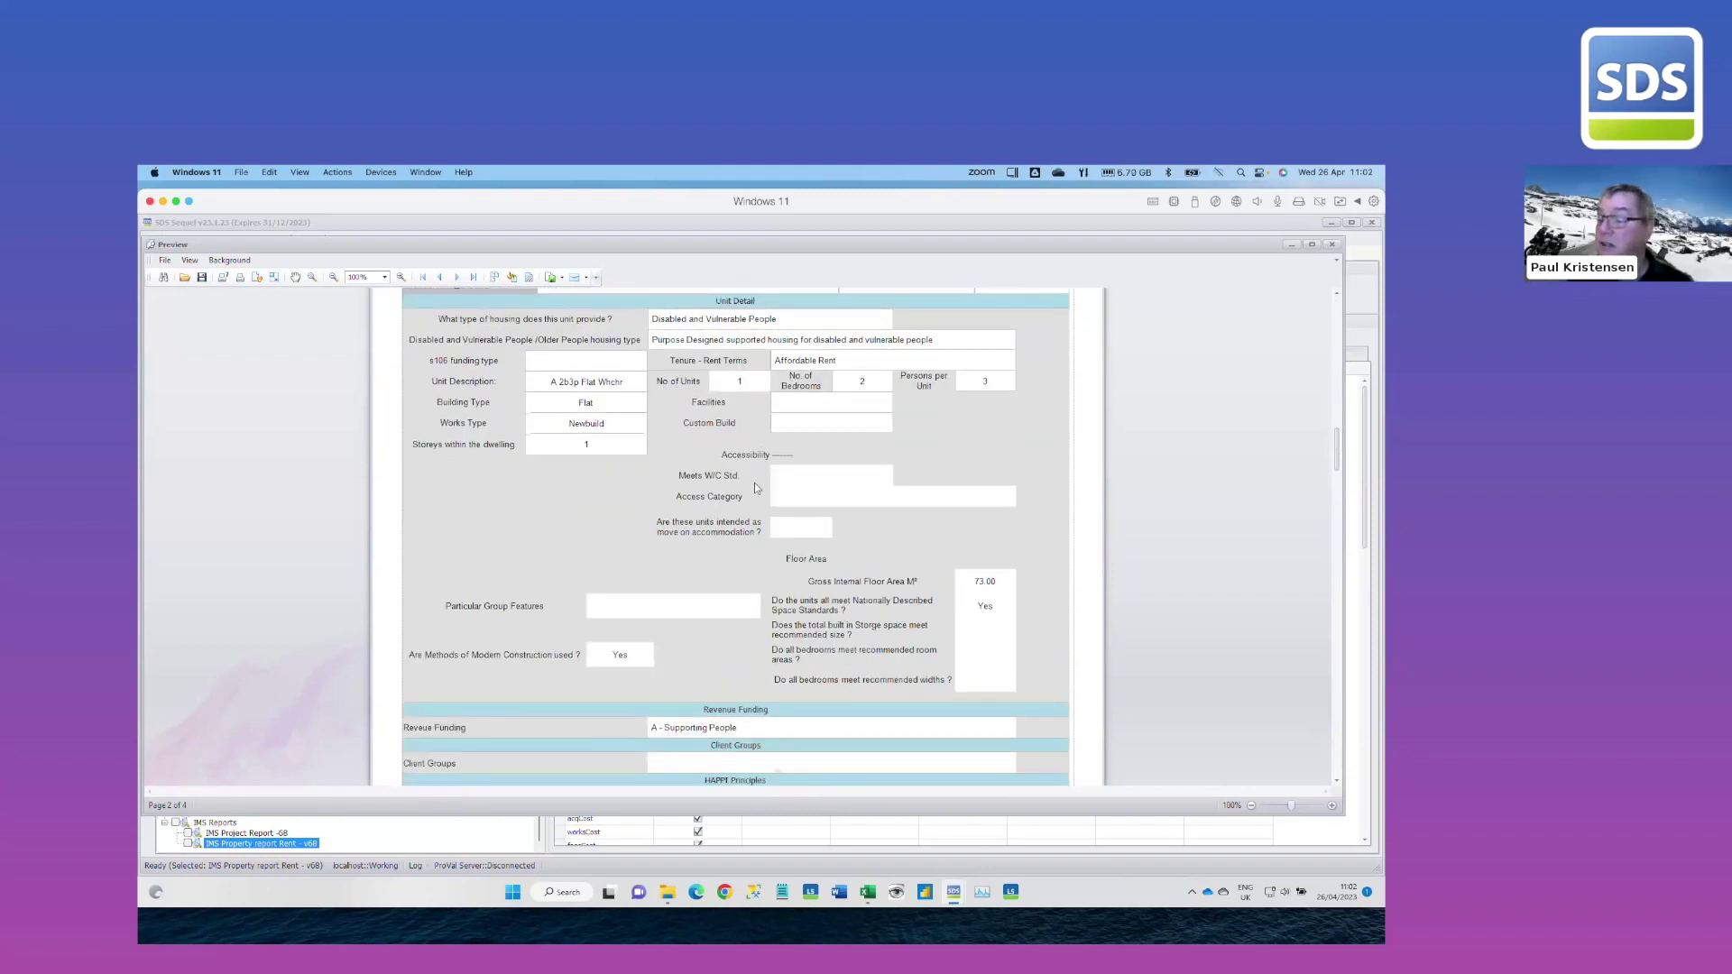
scroll(754, 484, "down", 5)
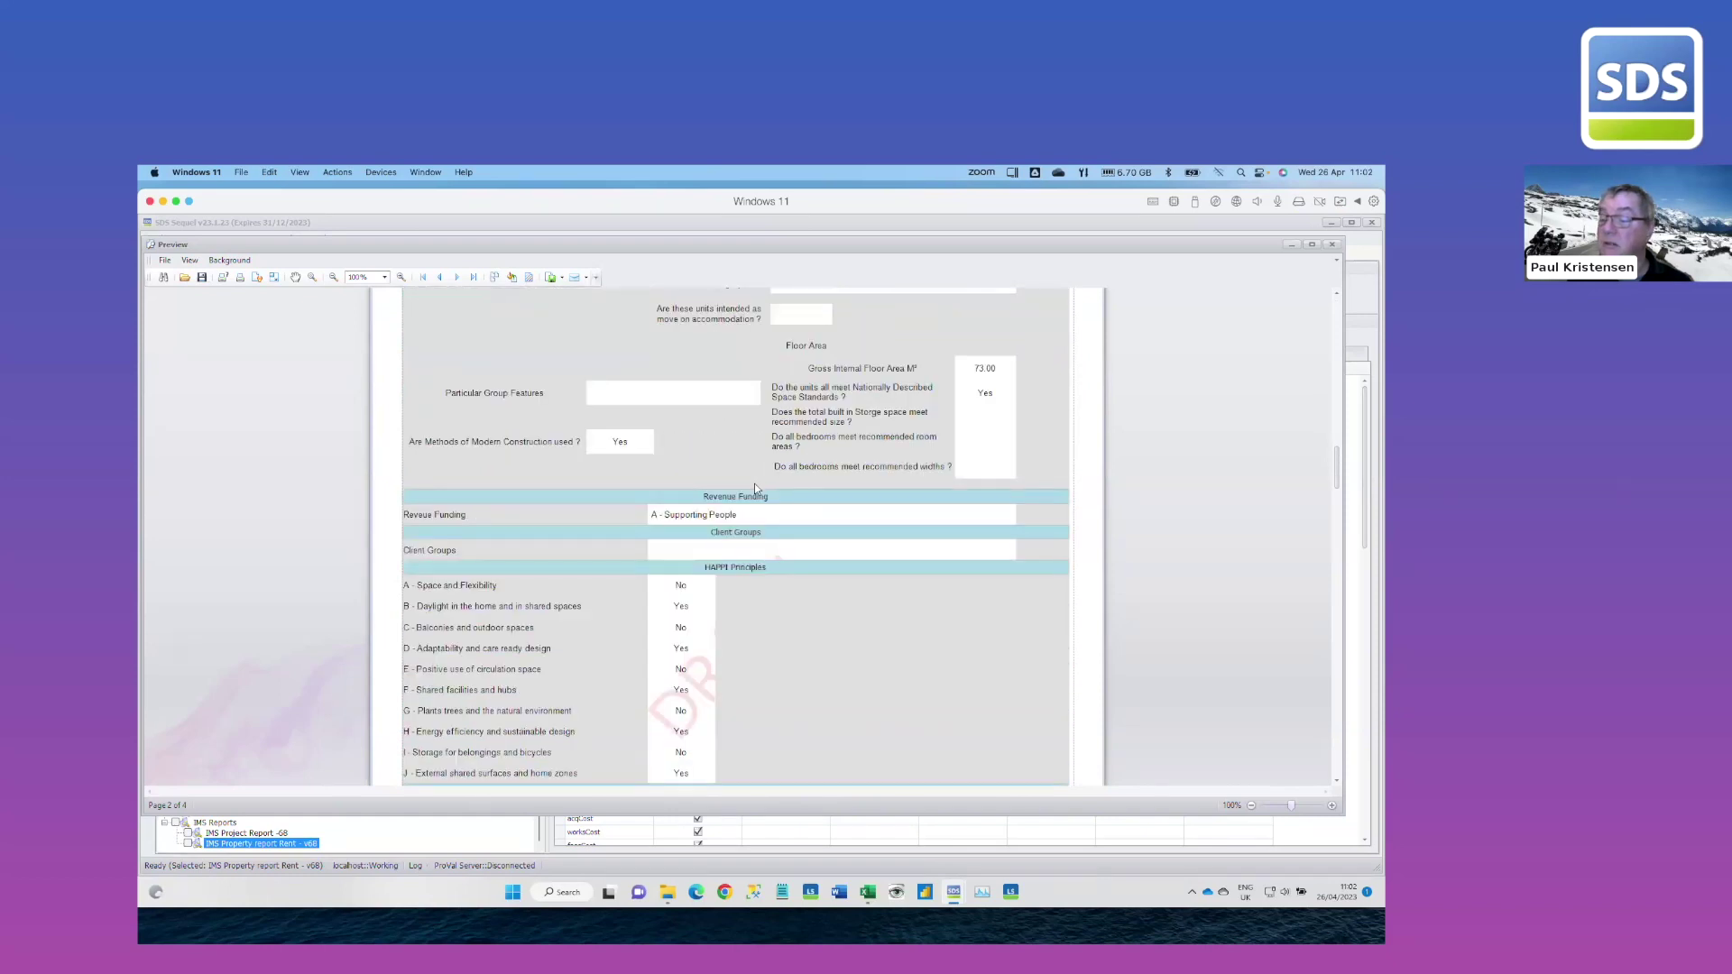
scroll(755, 483, "down", 15)
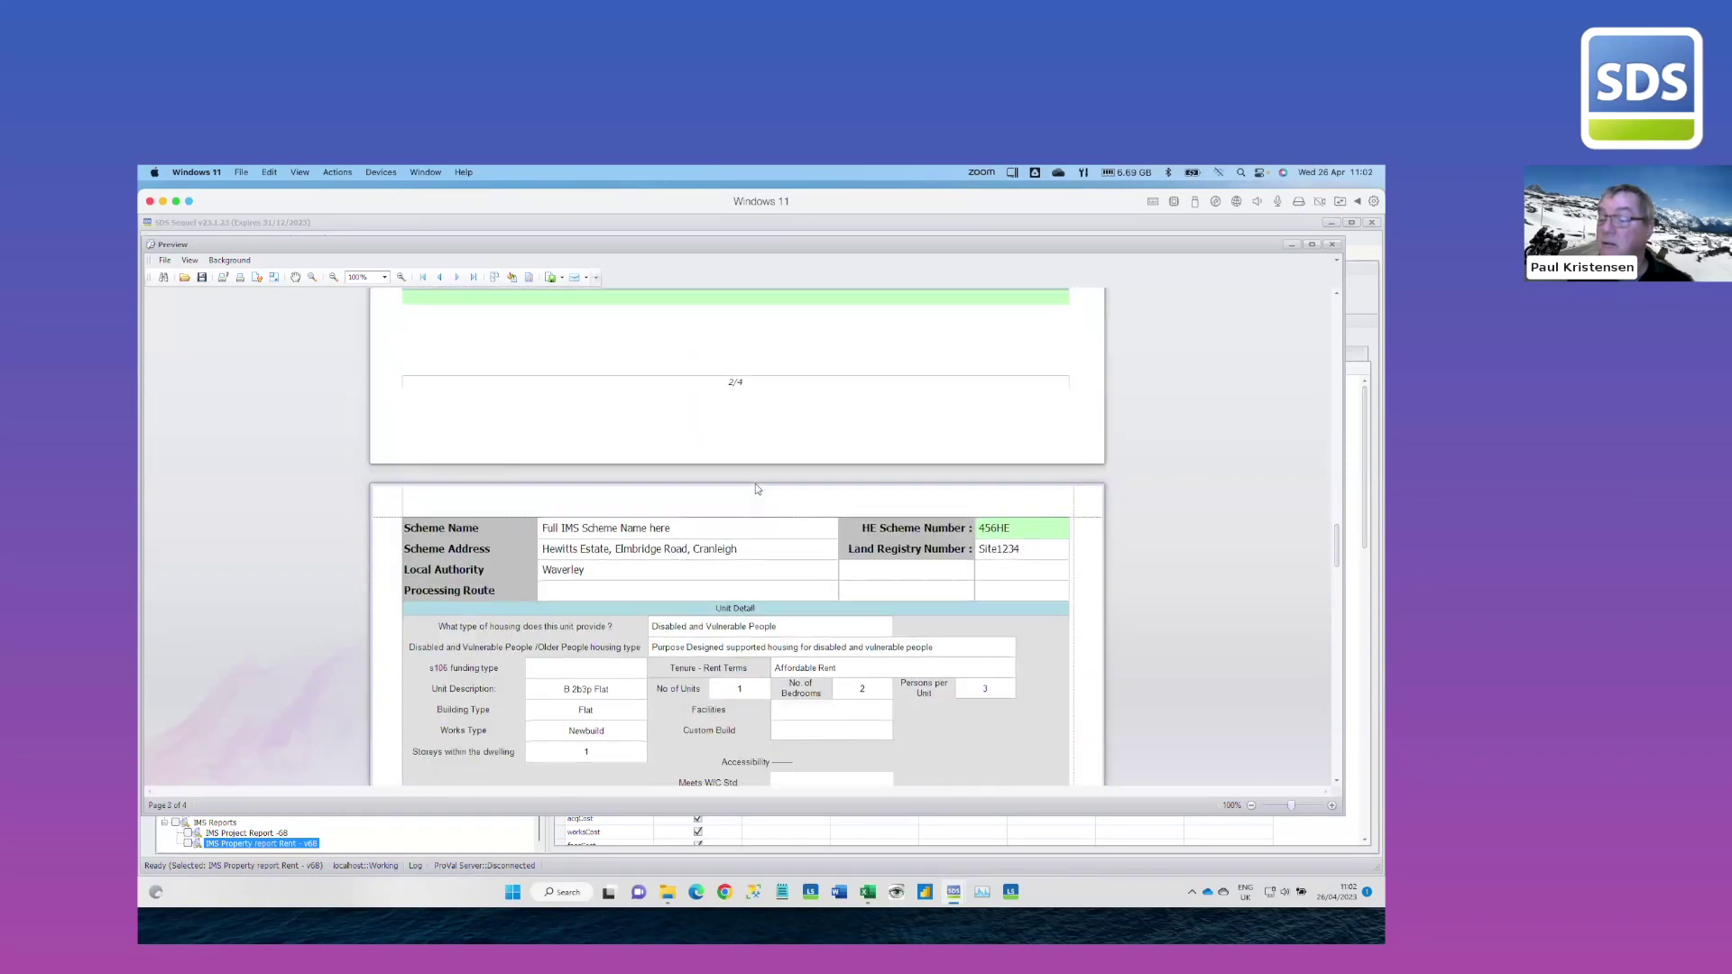
scroll(755, 488, "down", 3)
scroll(756, 489, "down", 18)
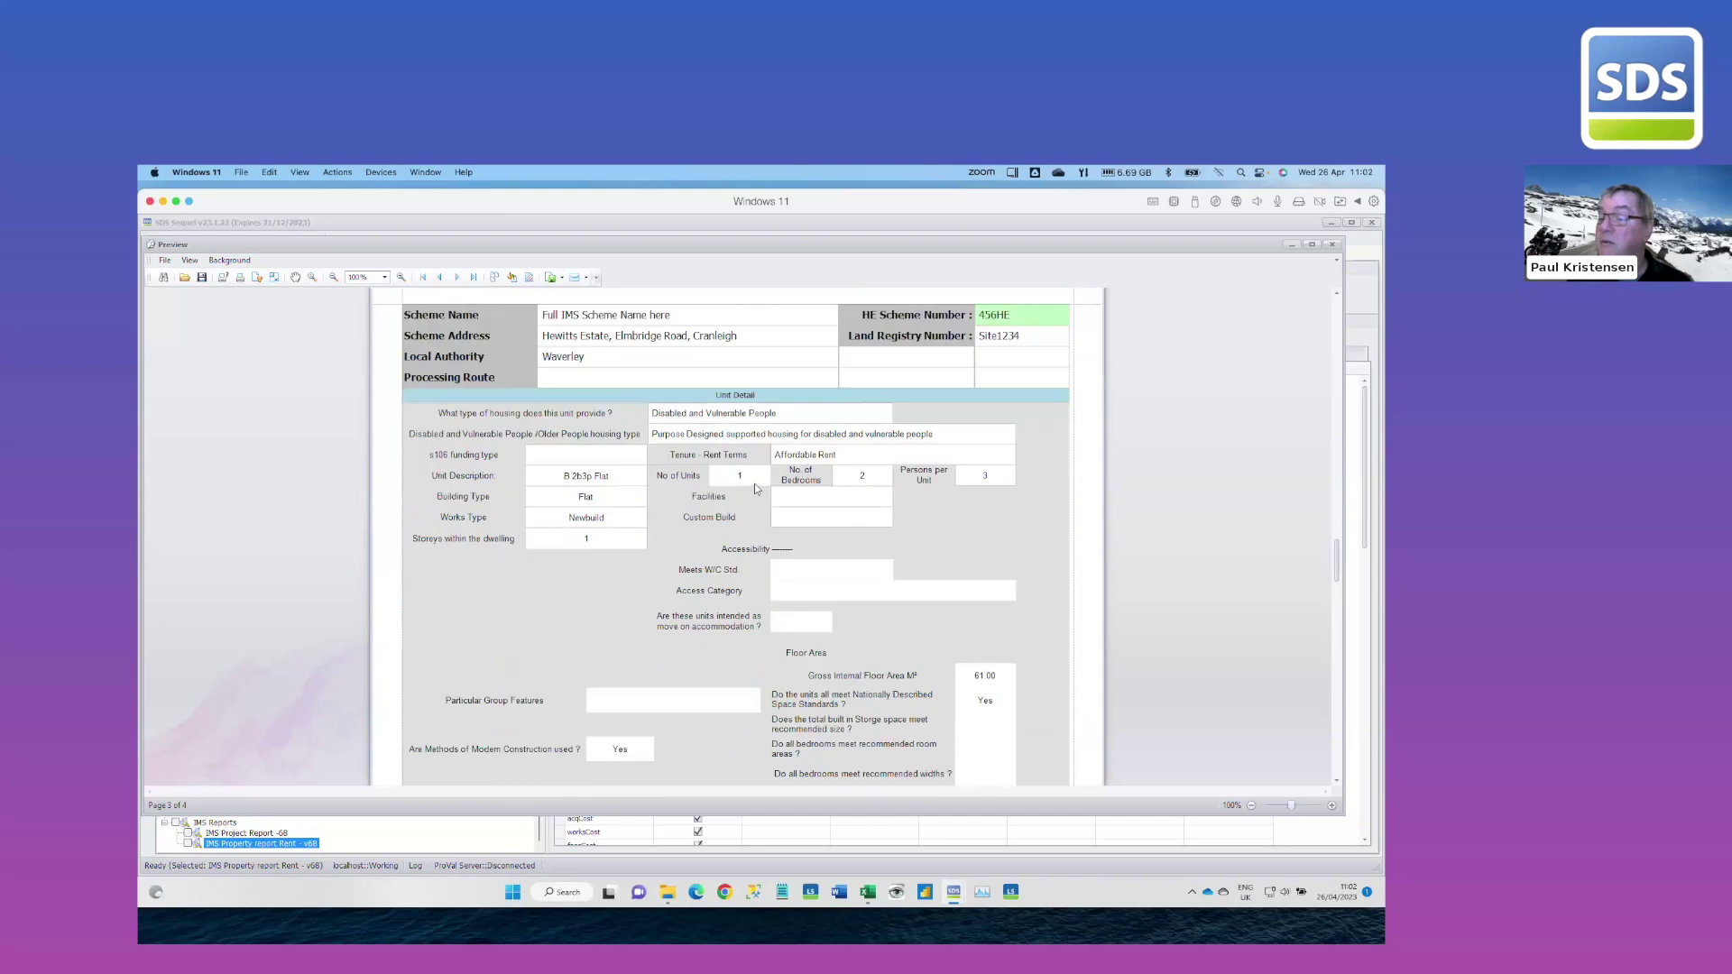
scroll(756, 488, "down", 18)
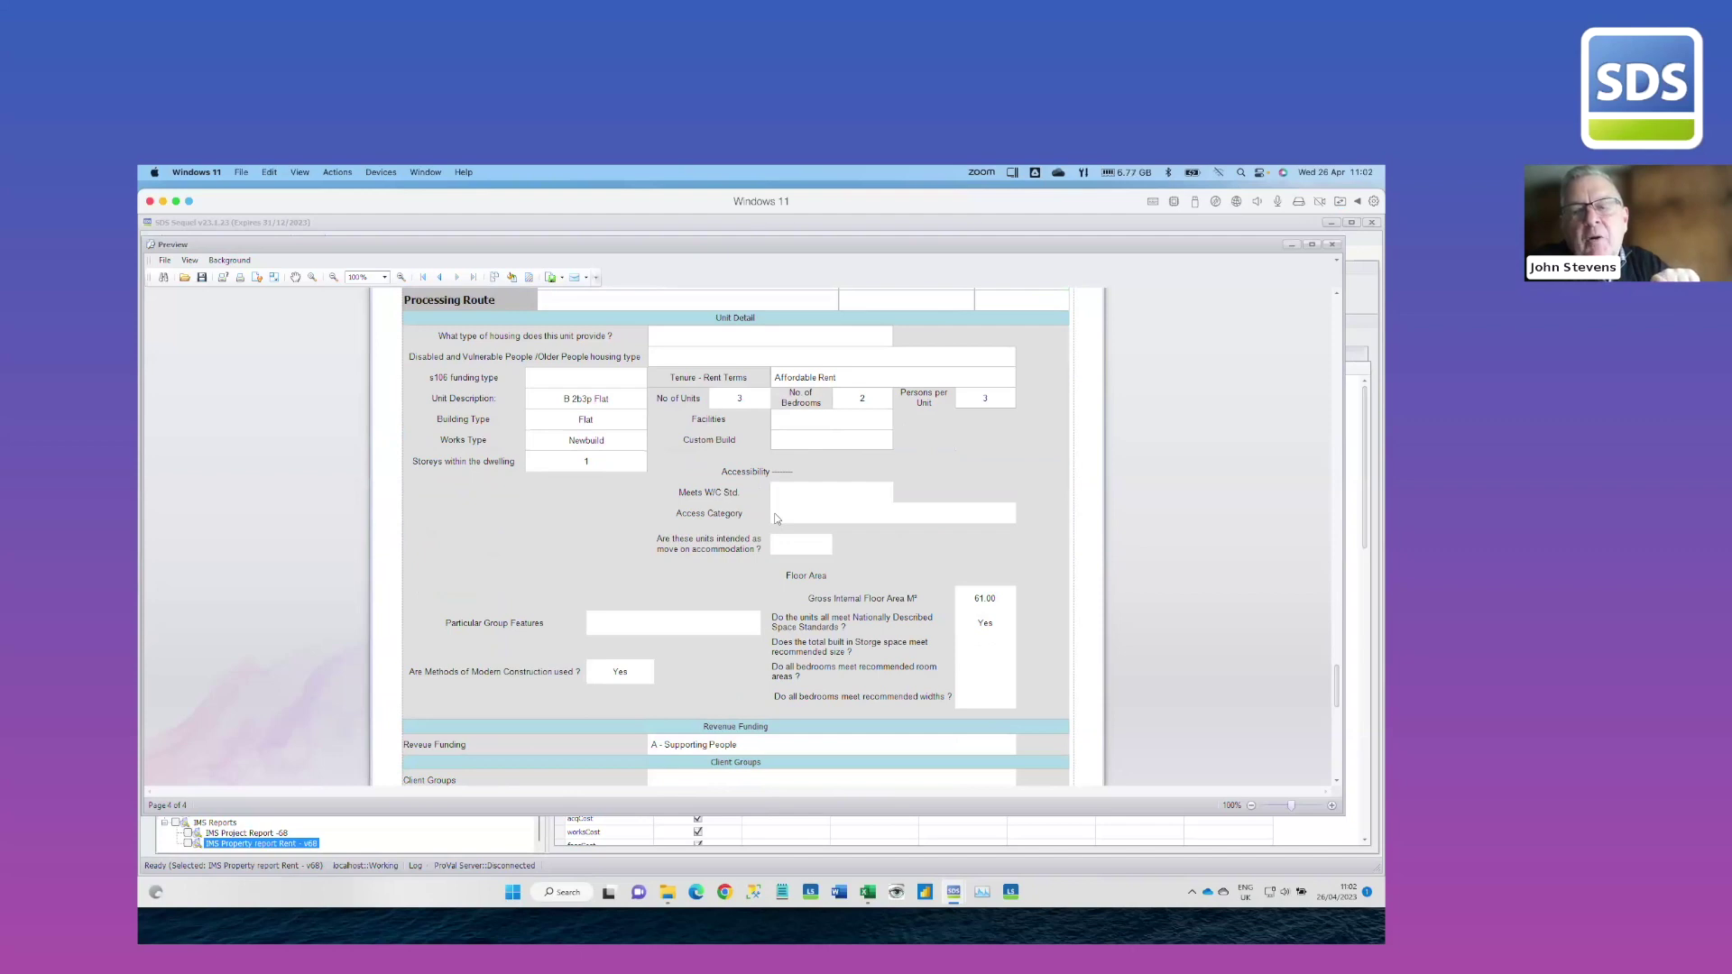
left_click(1332, 245)
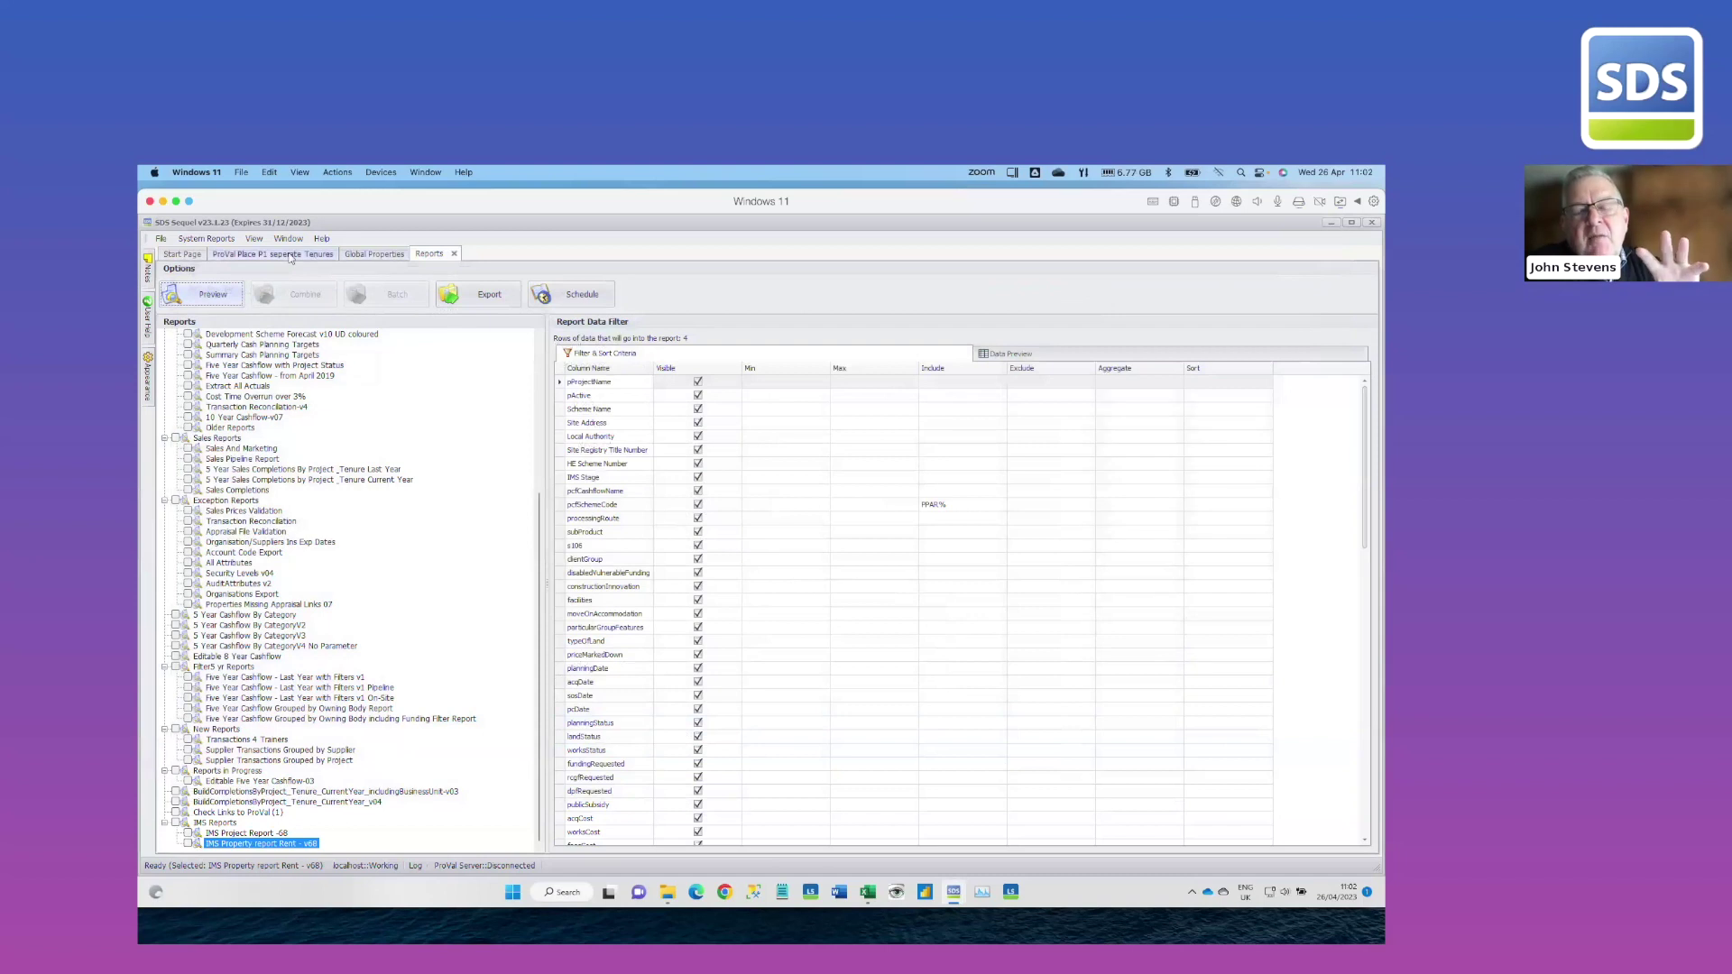
Show the ProVal Place project's properties and select the P07 ground floor wheelchair flat in 7 x Middle Block
left_click(290, 256)
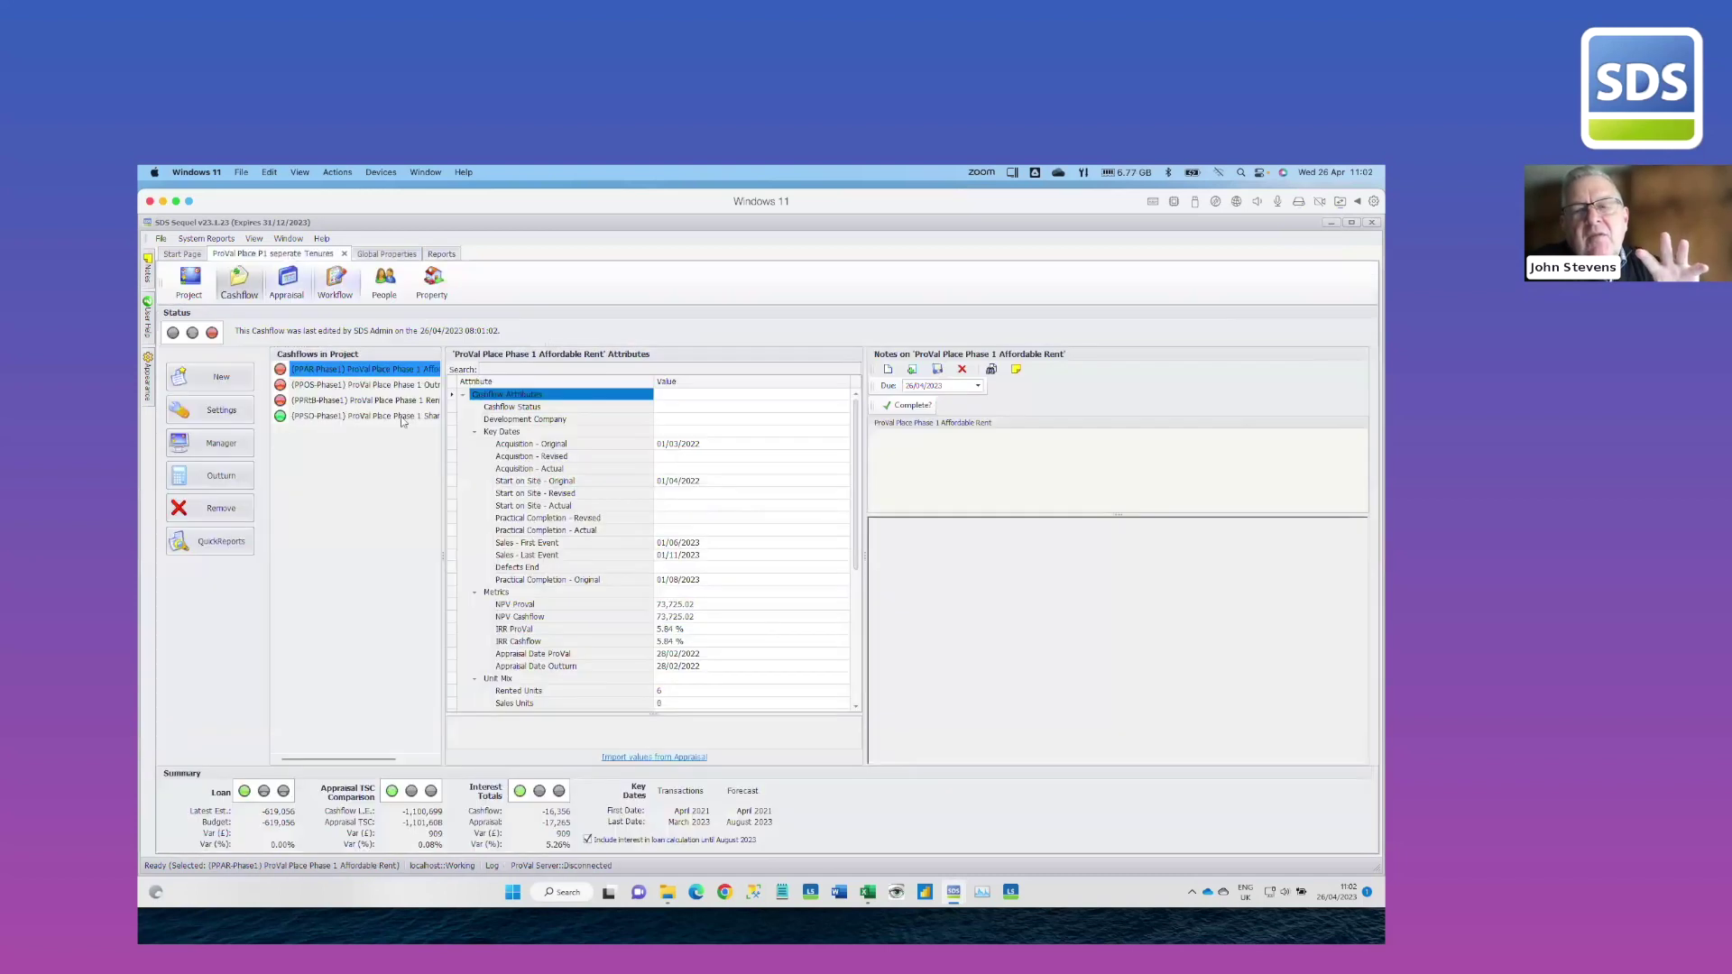
left_click(433, 289)
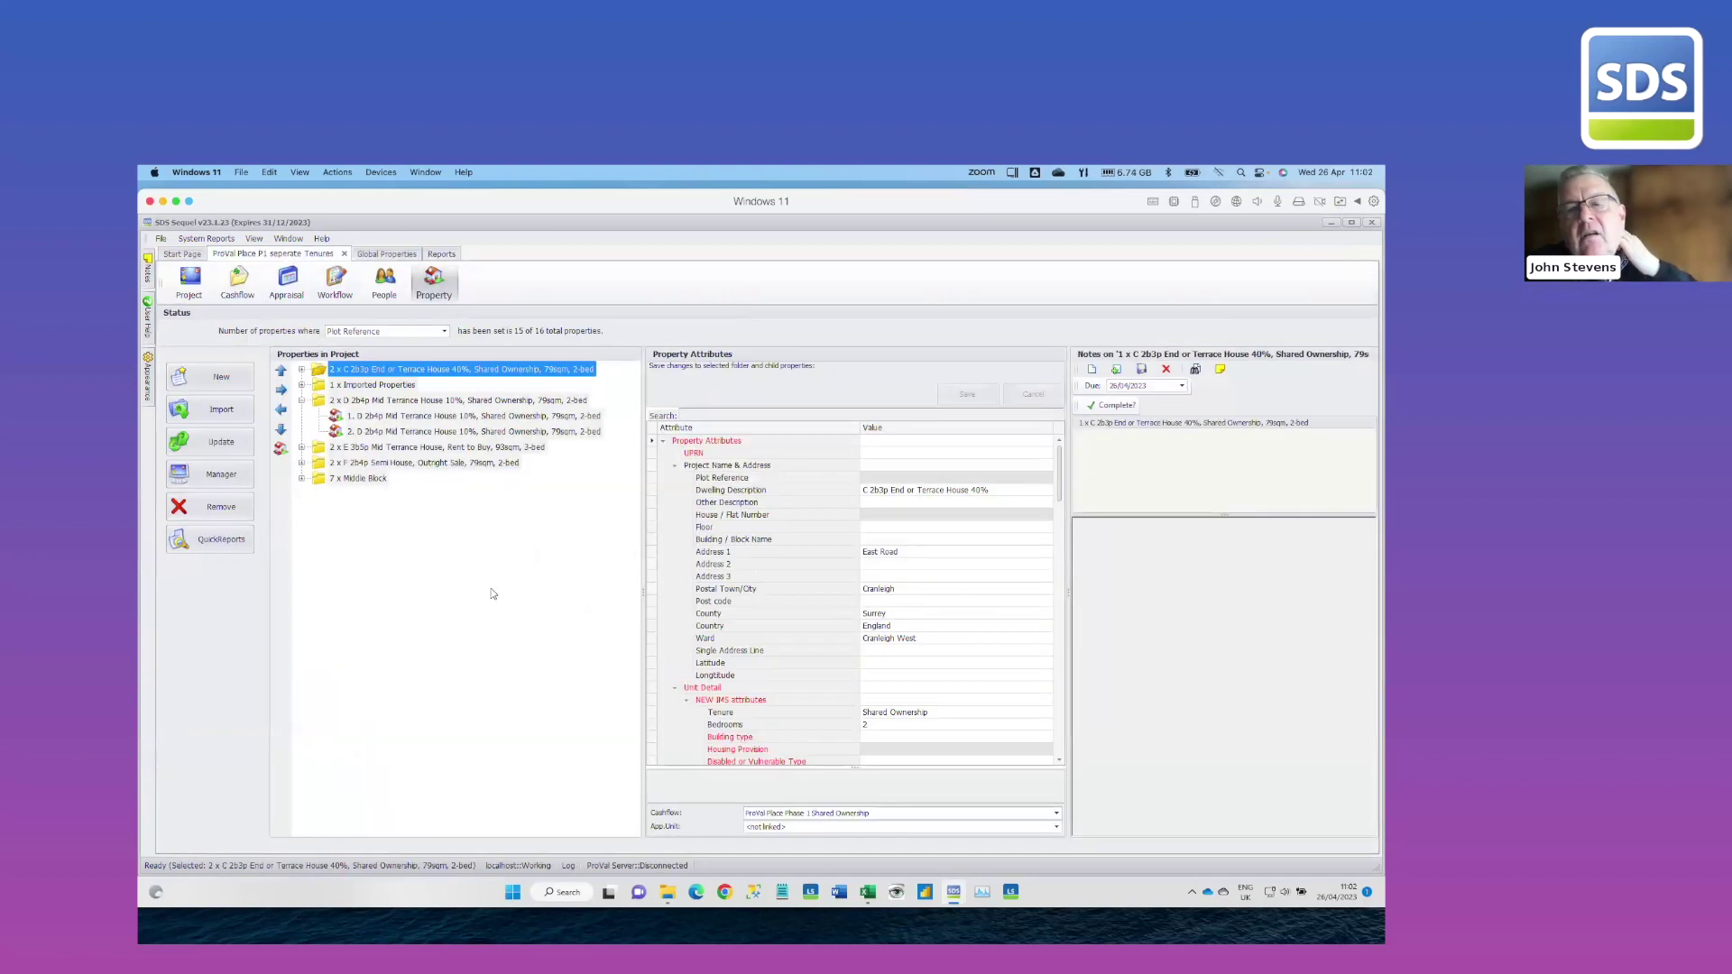
left_click(302, 479)
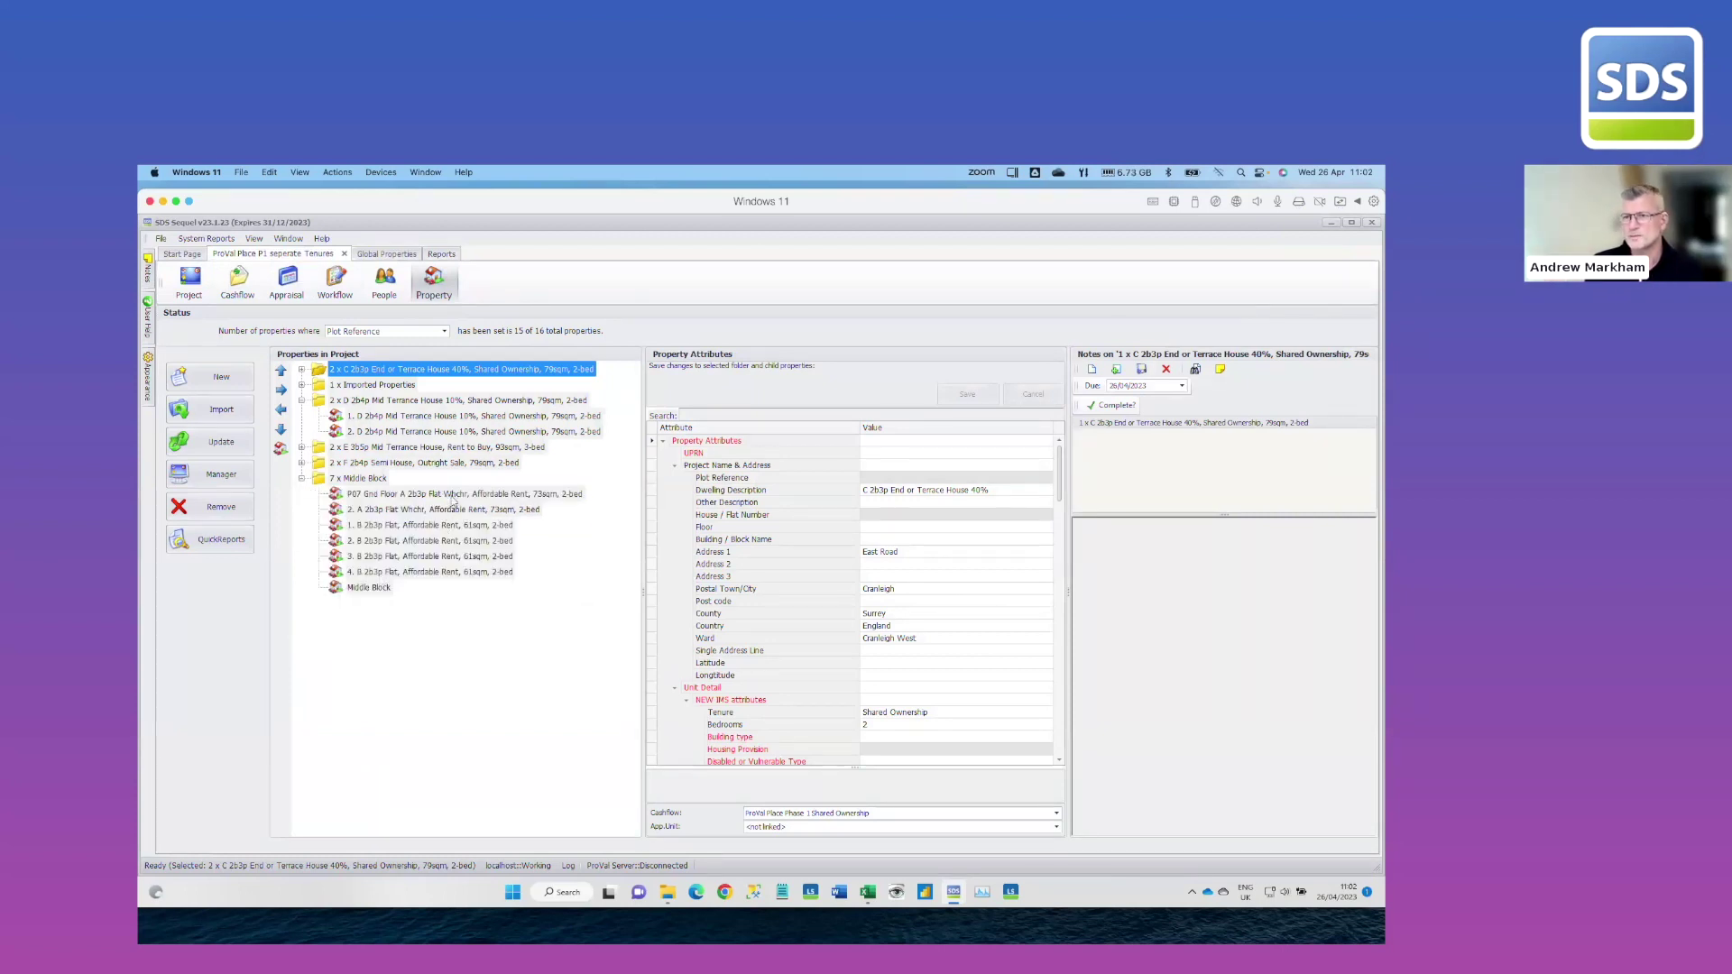
left_click(452, 496)
scroll(975, 619, "down", 8)
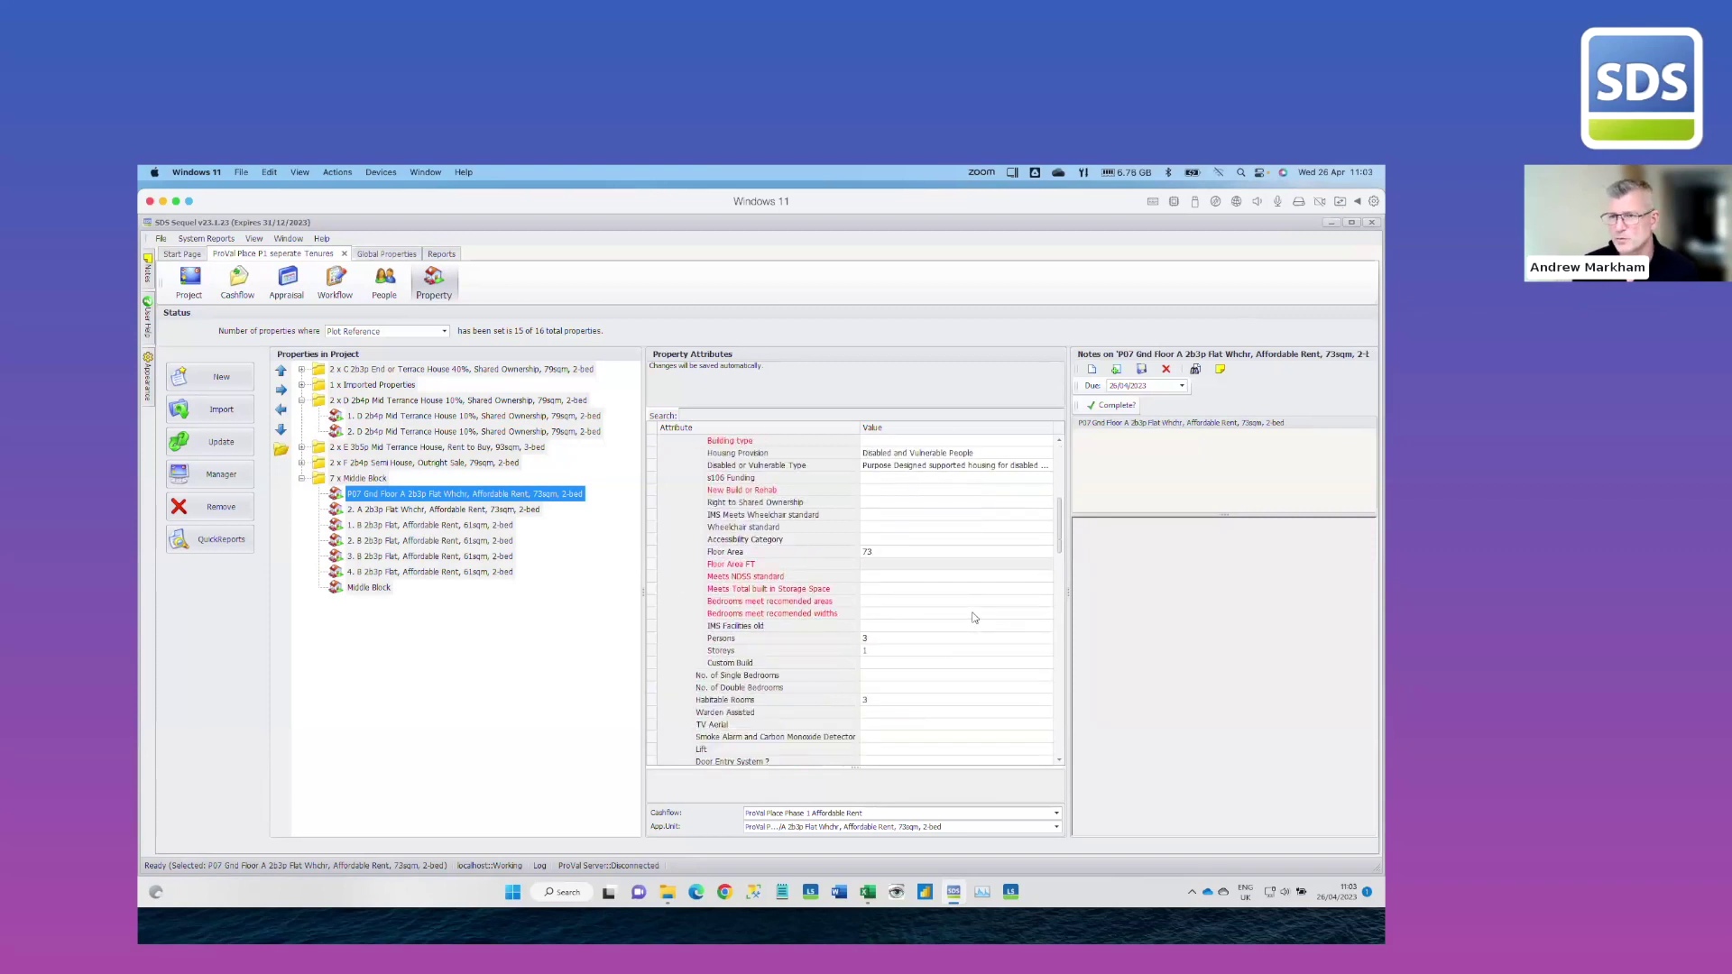
Set Meets NDSS standard and Meets Total built in Storage Space to No
left_click(888, 578)
left_click(1049, 577)
left_click(888, 598)
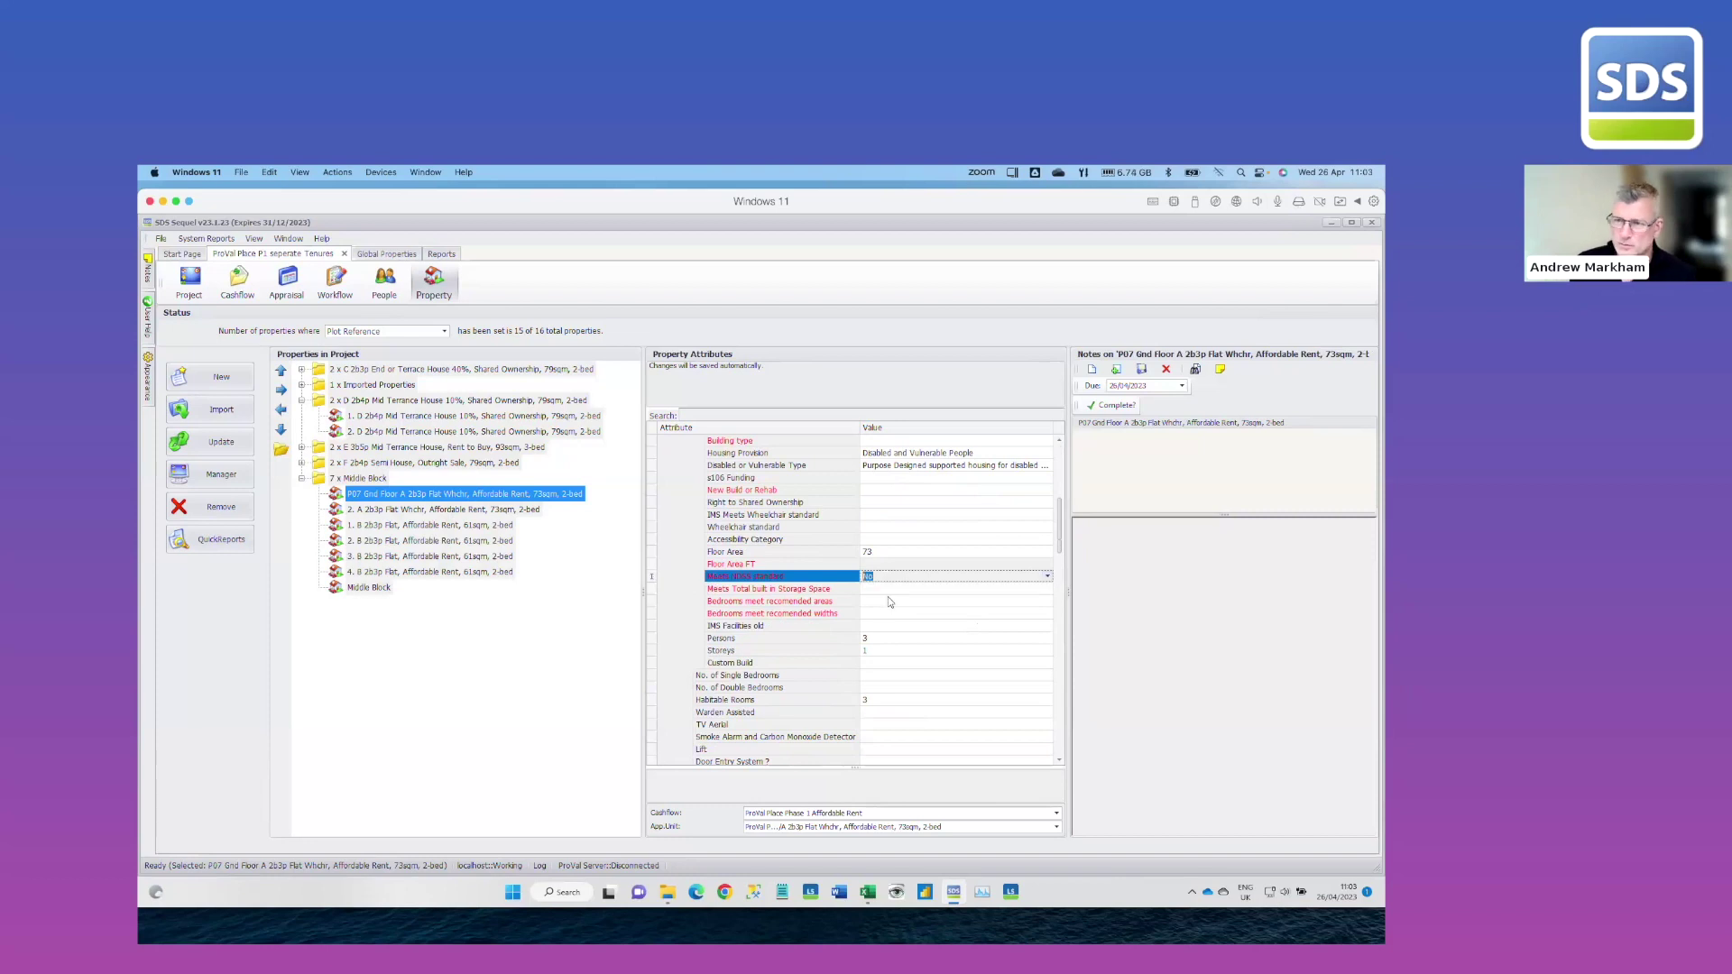
left_click(921, 593)
left_click(934, 599)
left_click(877, 615)
left_click(499, 689)
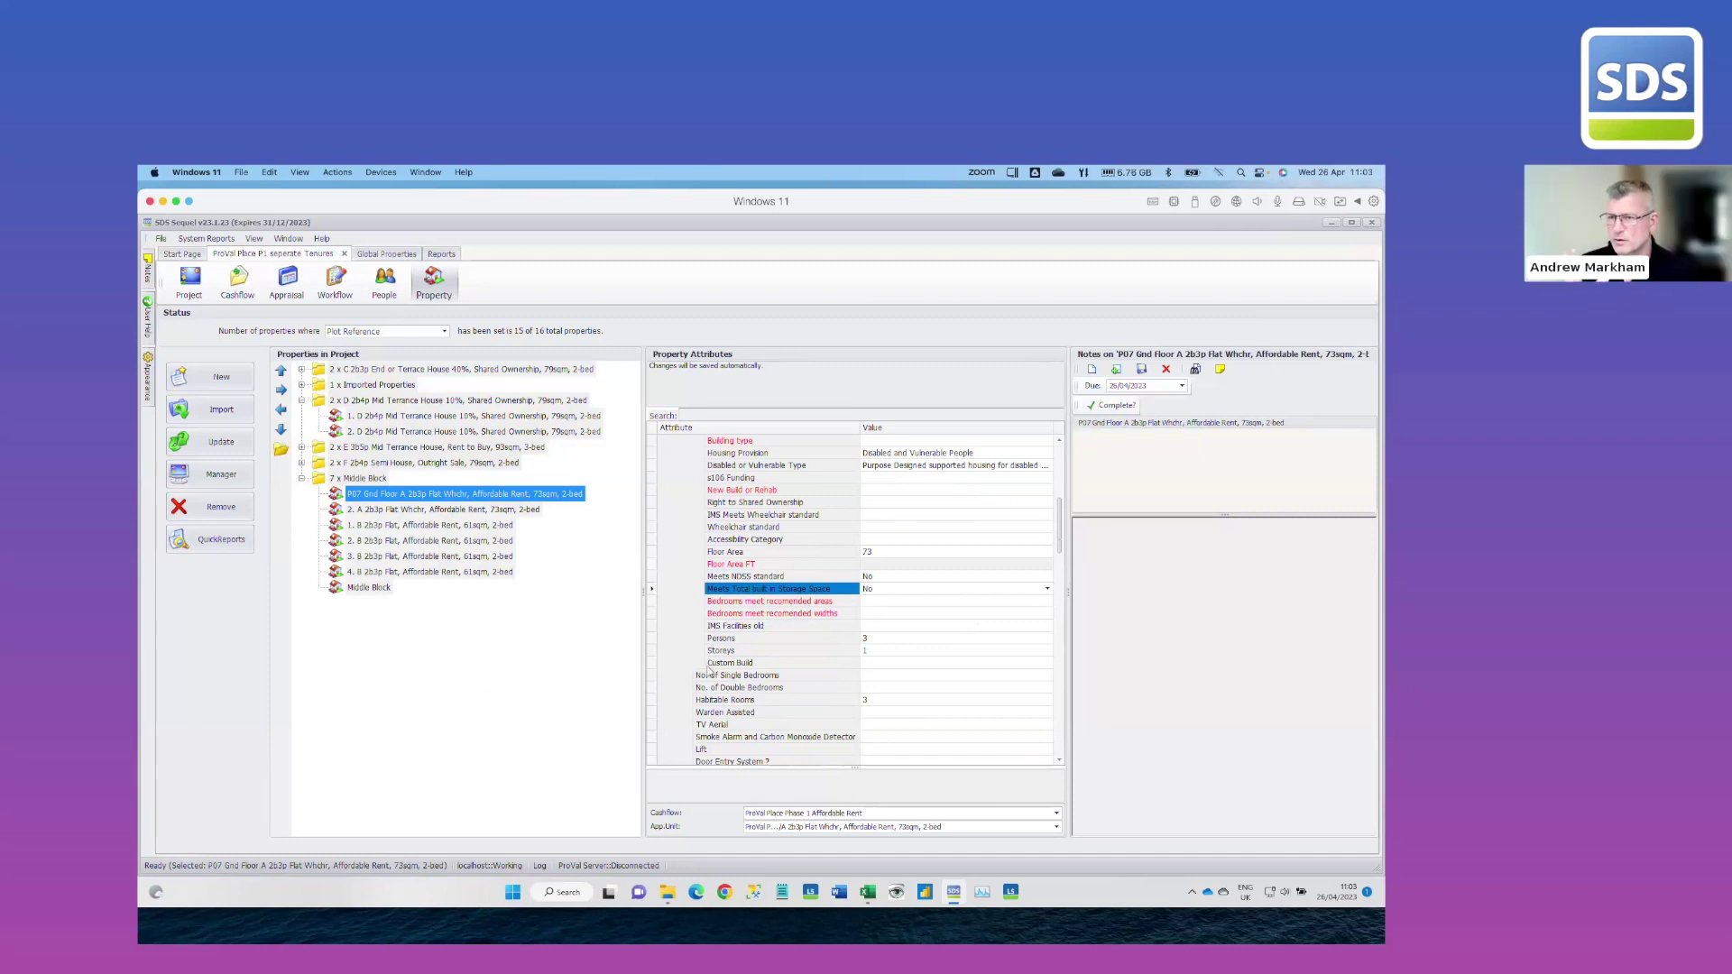
Review the flat's remaining attributes, then switch to the project's Affordable Rent cashflow view
scroll(709, 672, "down", 8)
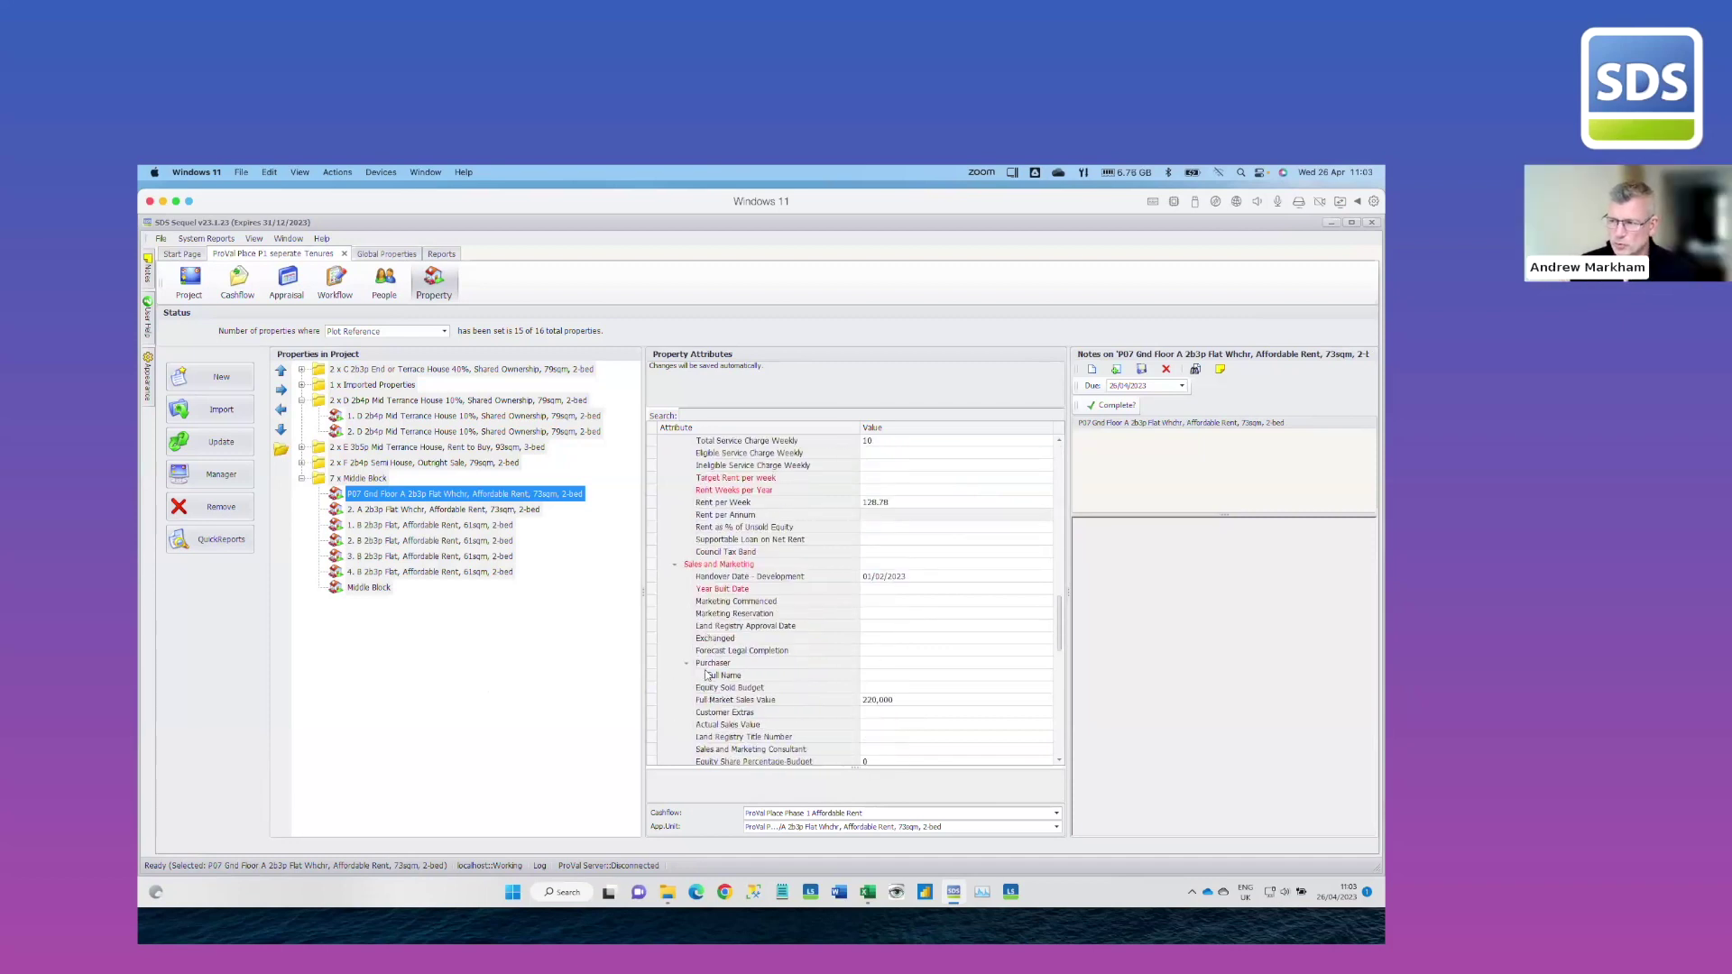
scroll(709, 675, "down", 3)
scroll(707, 675, "down", 9)
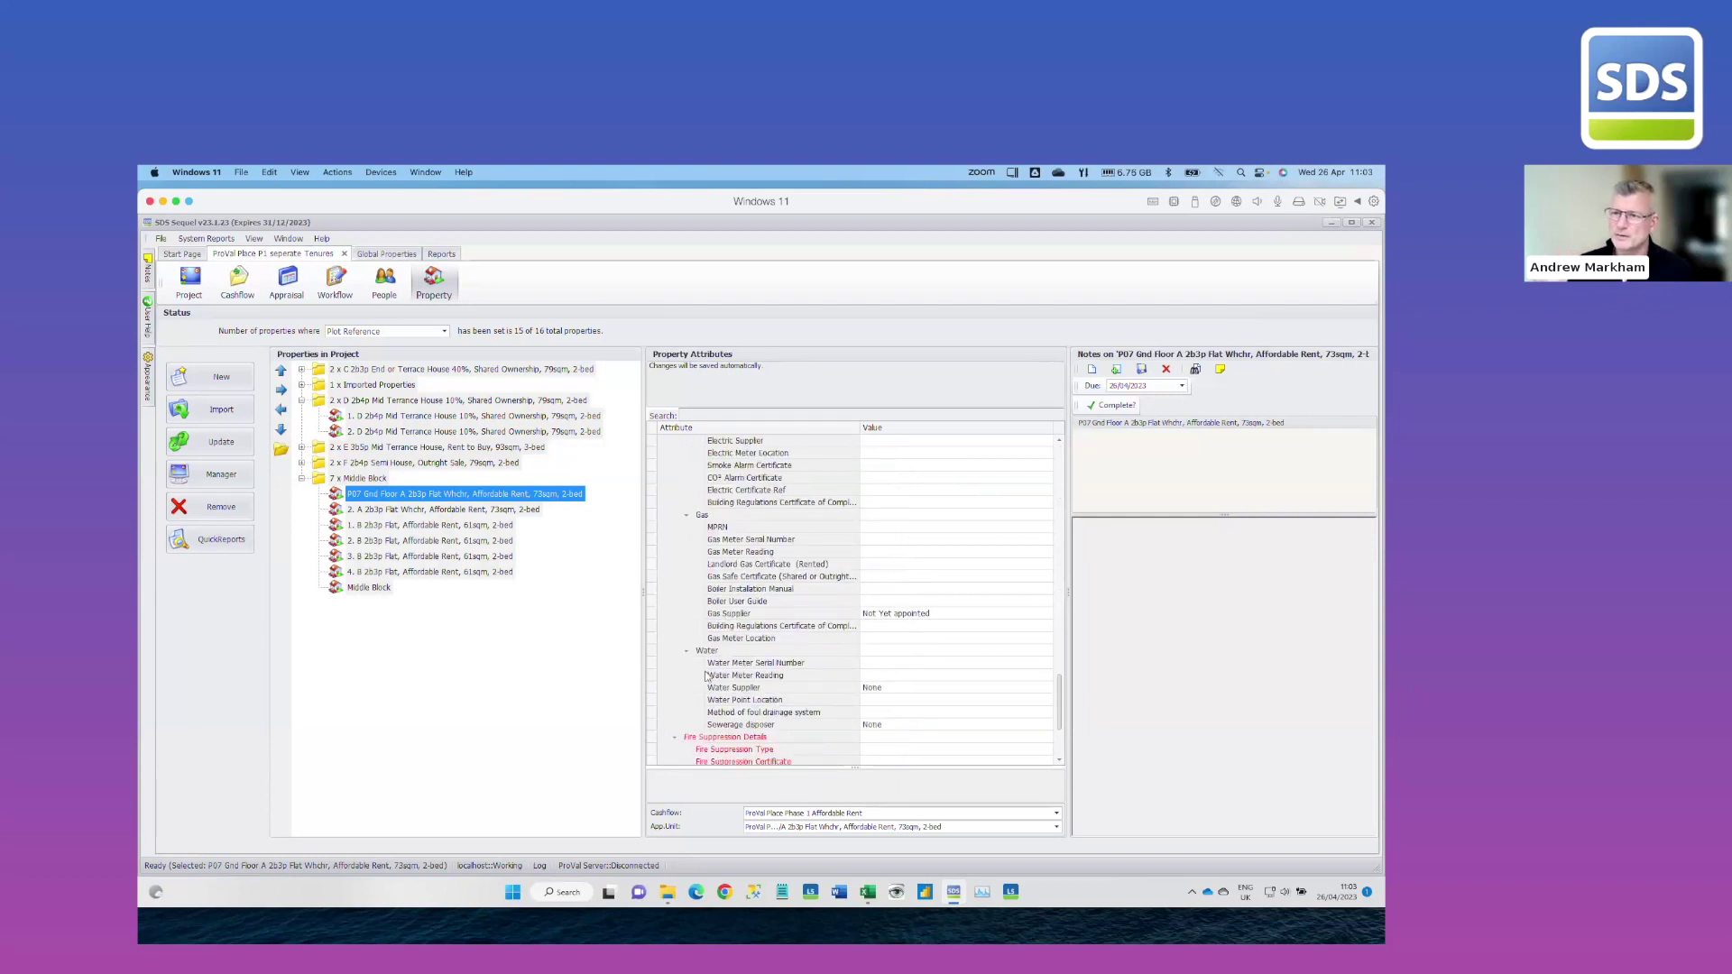
scroll(707, 675, "up", 9)
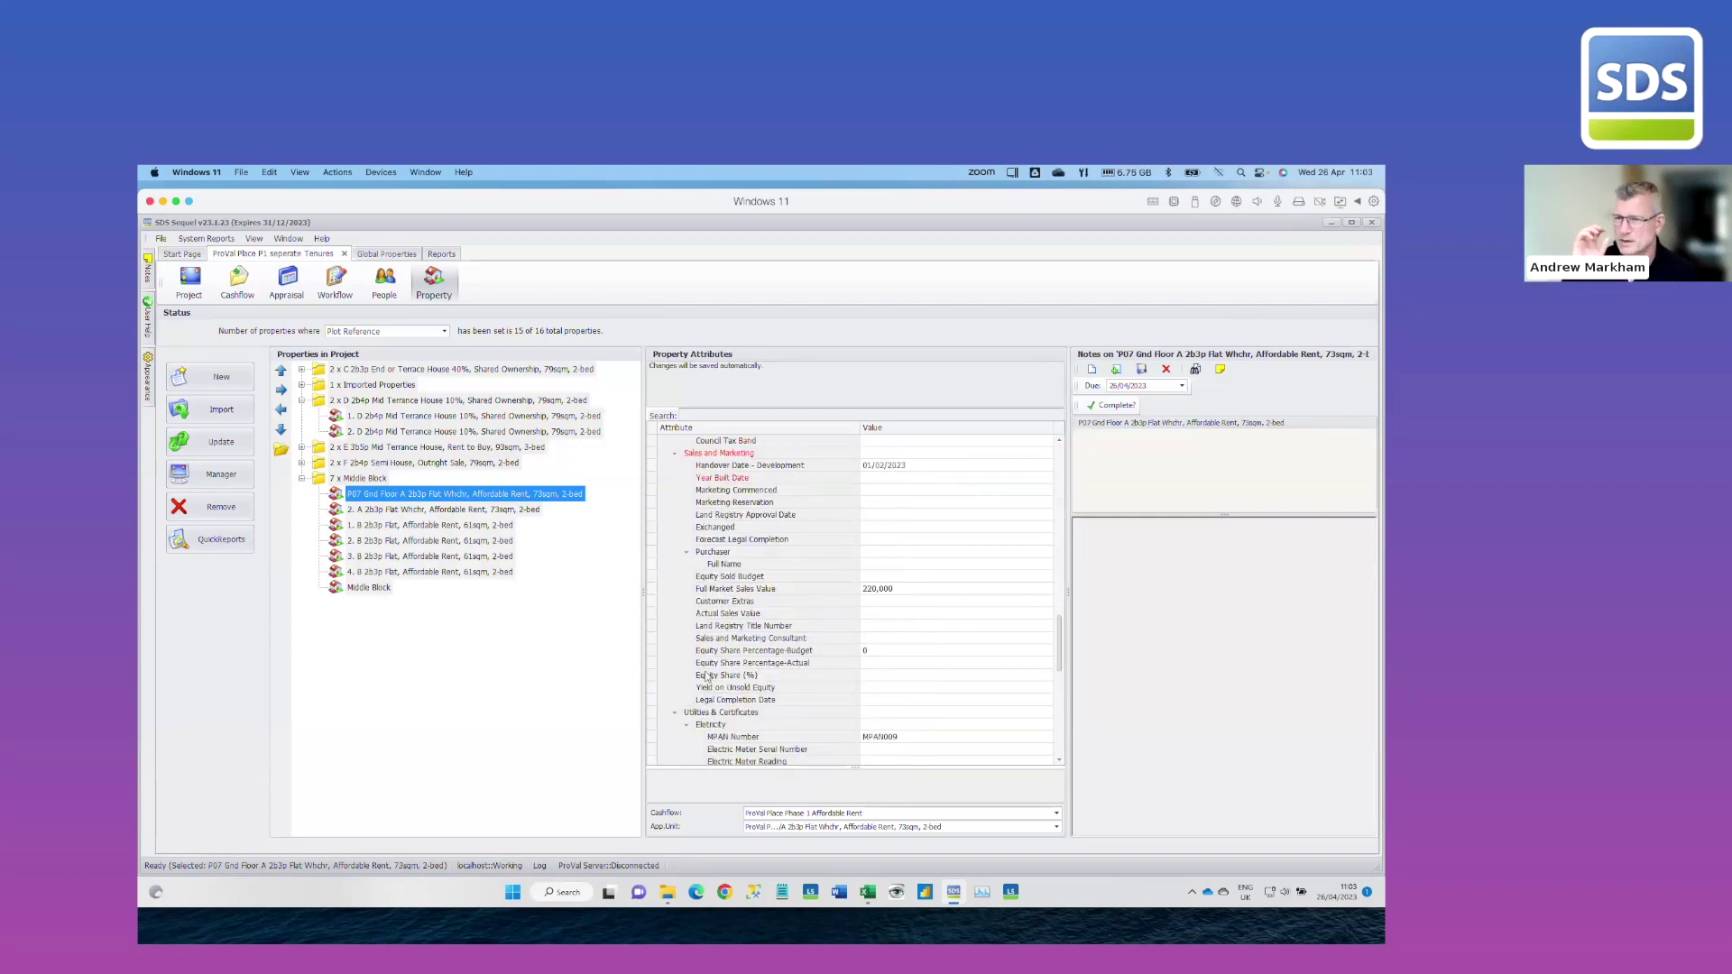
scroll(708, 676, "up", 1)
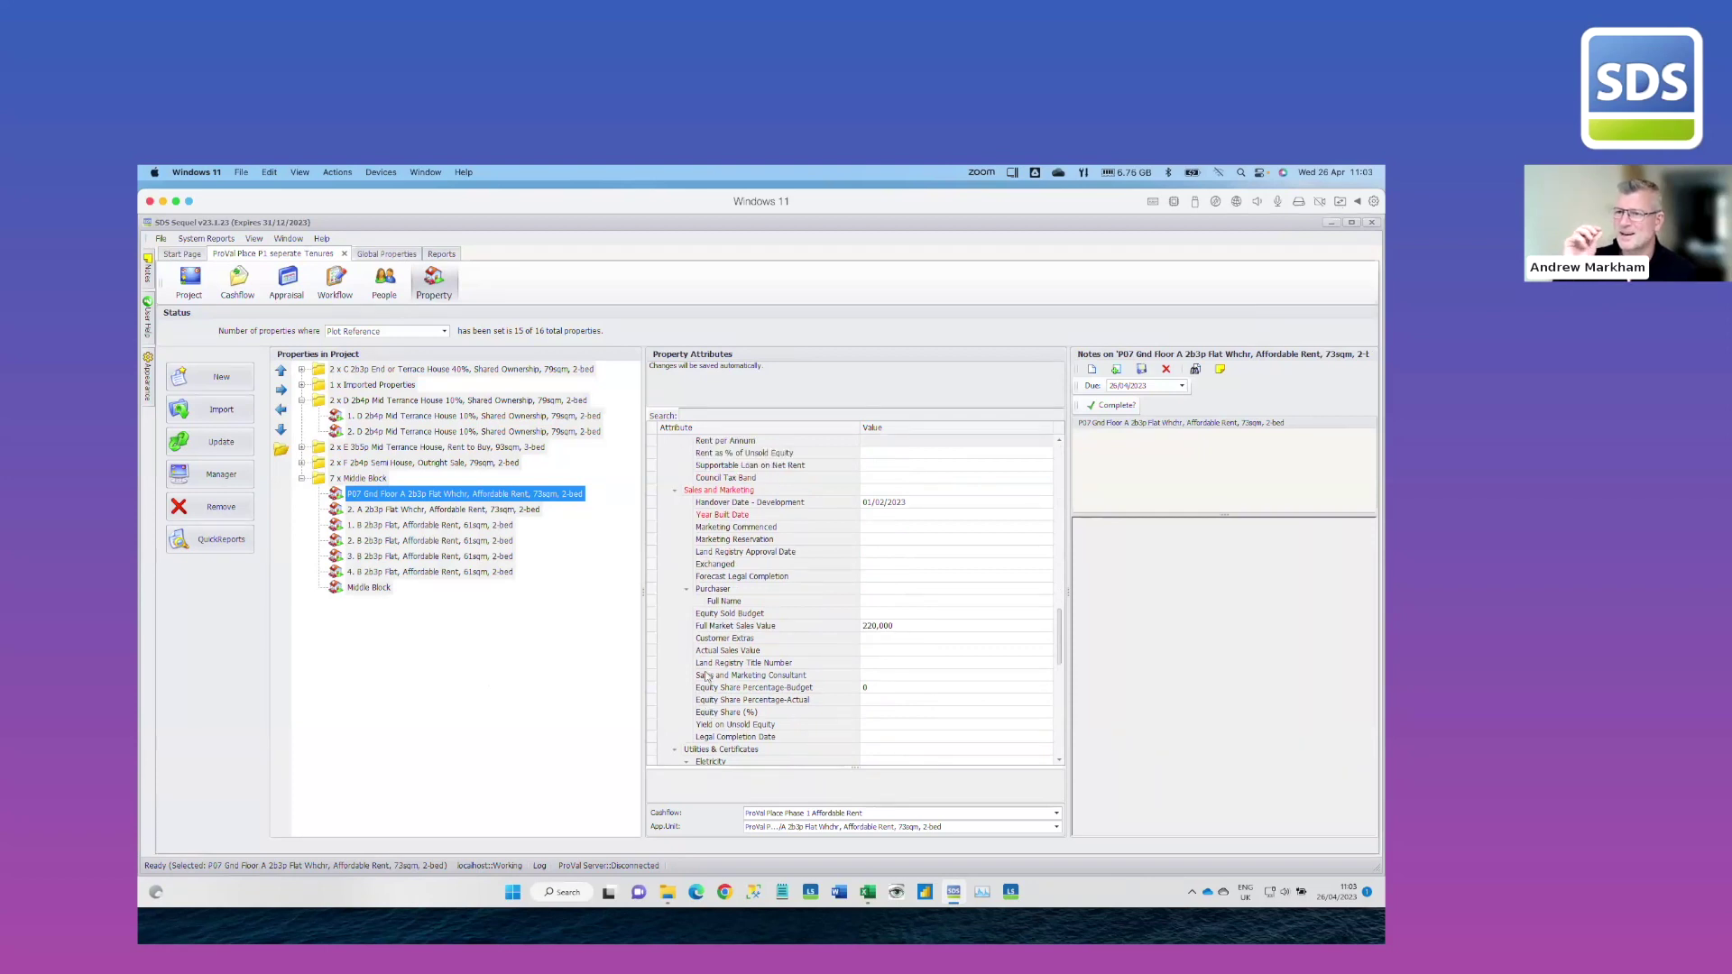
scroll(706, 675, "down", 3)
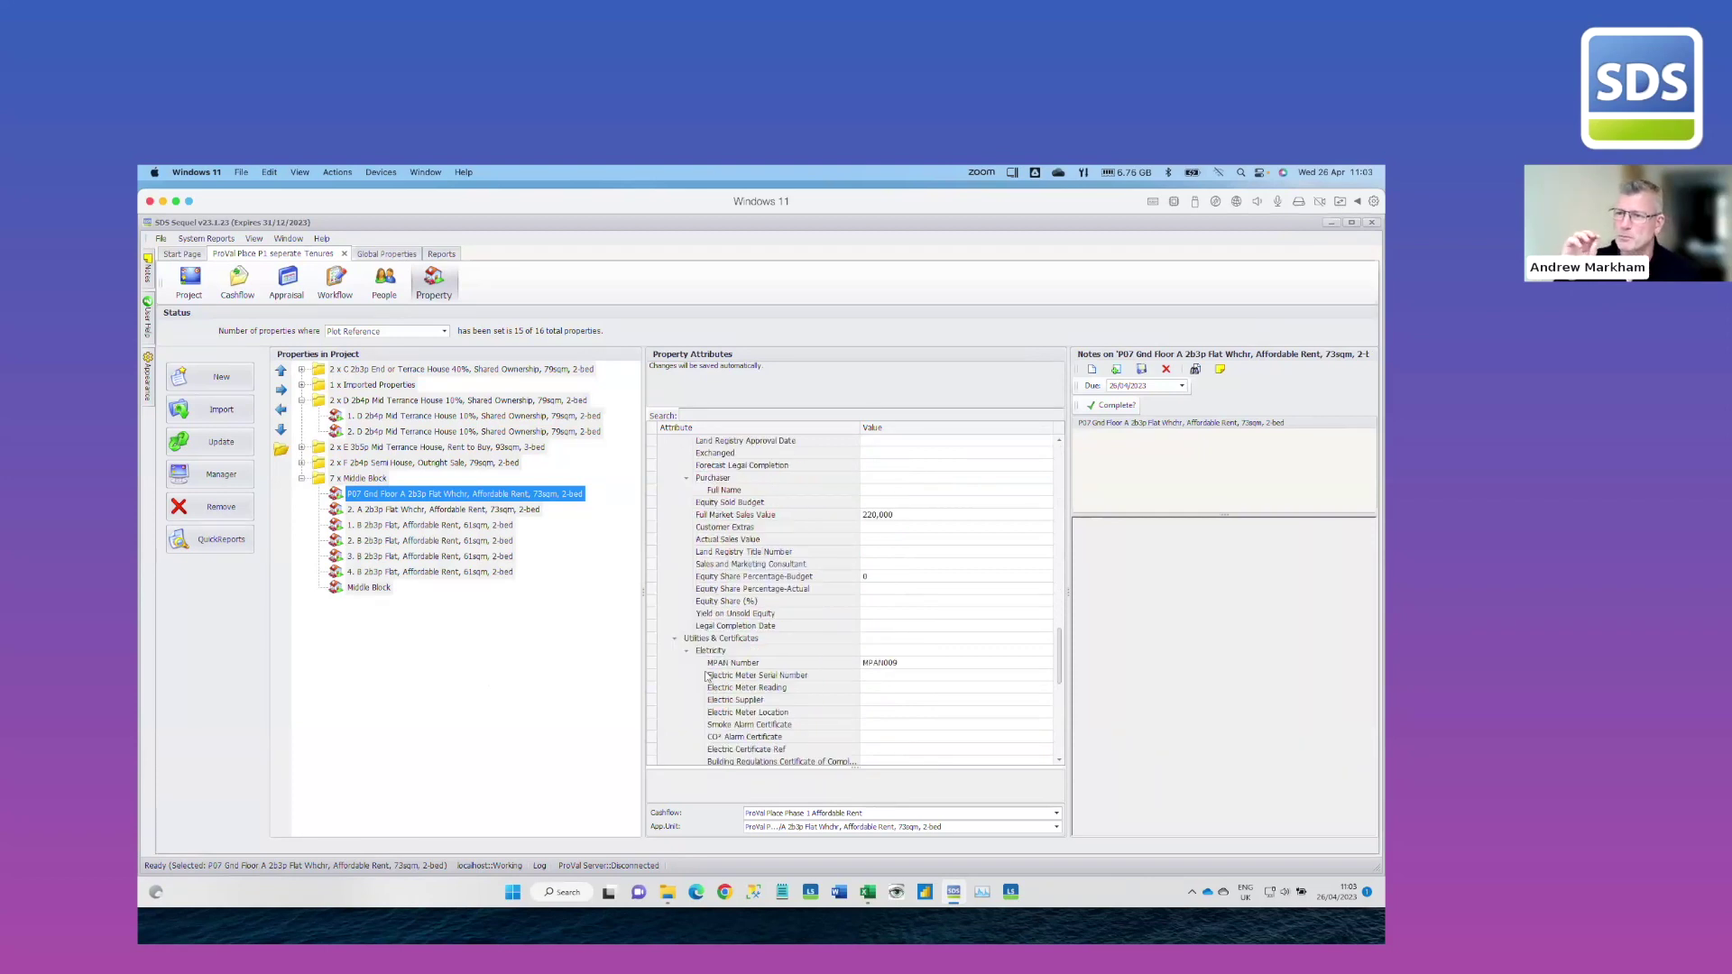
scroll(707, 674, "down", 7)
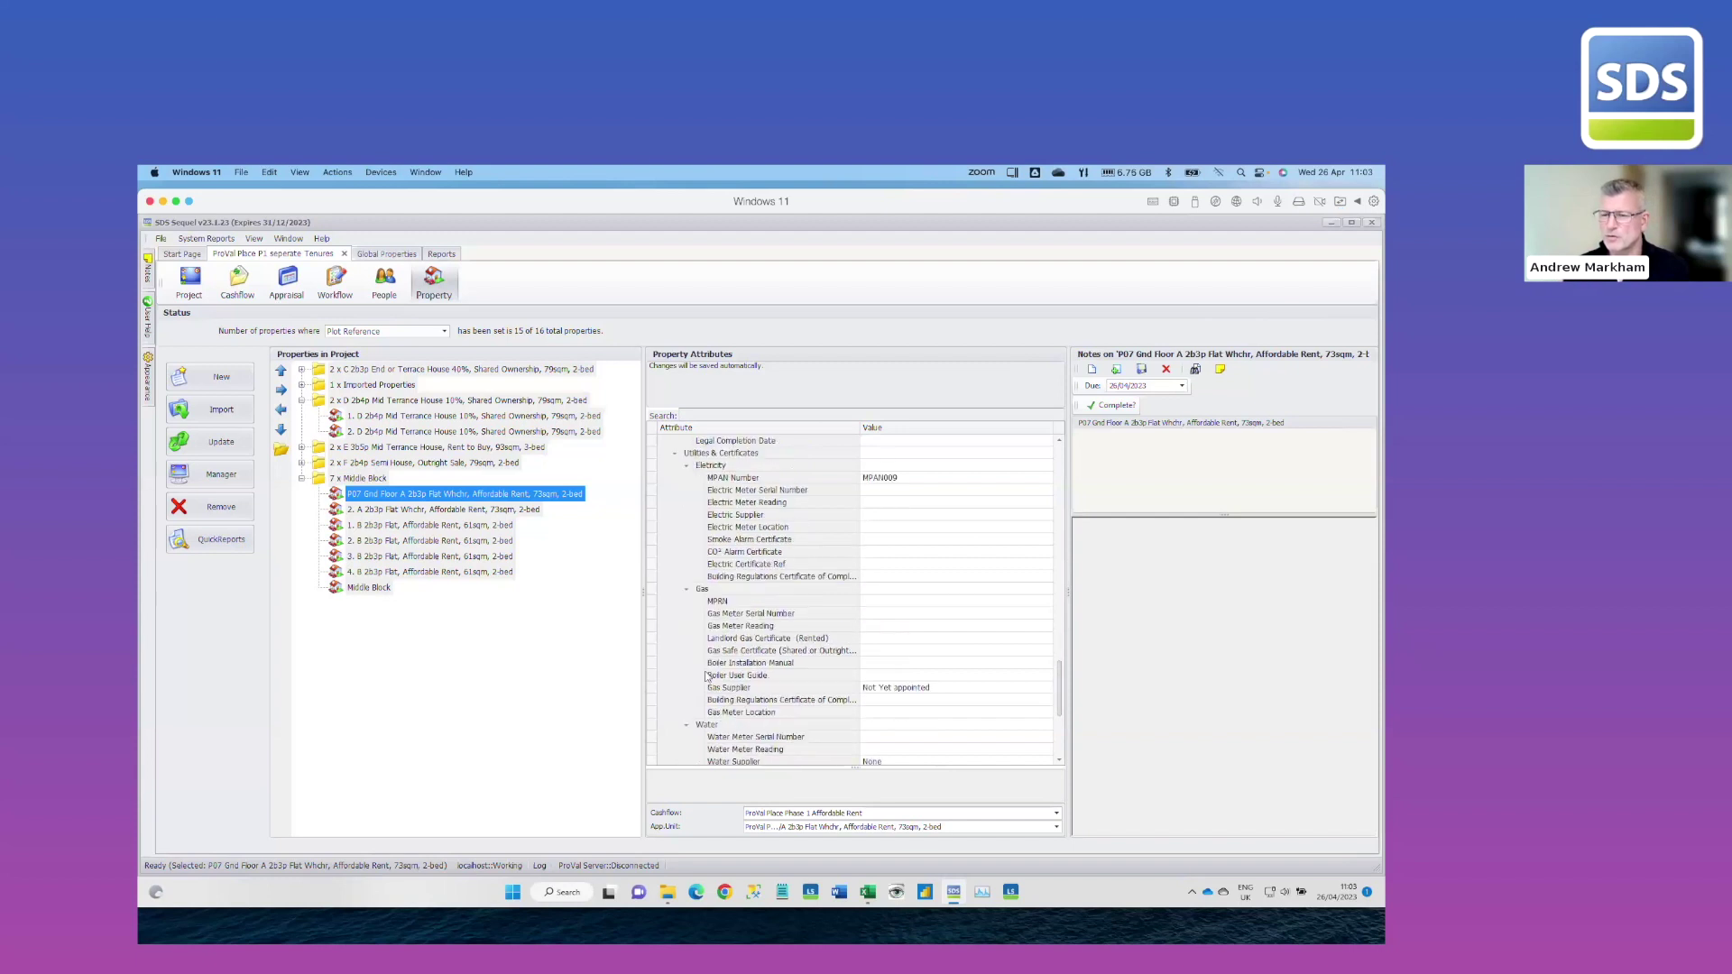
scroll(707, 676, "up", 9)
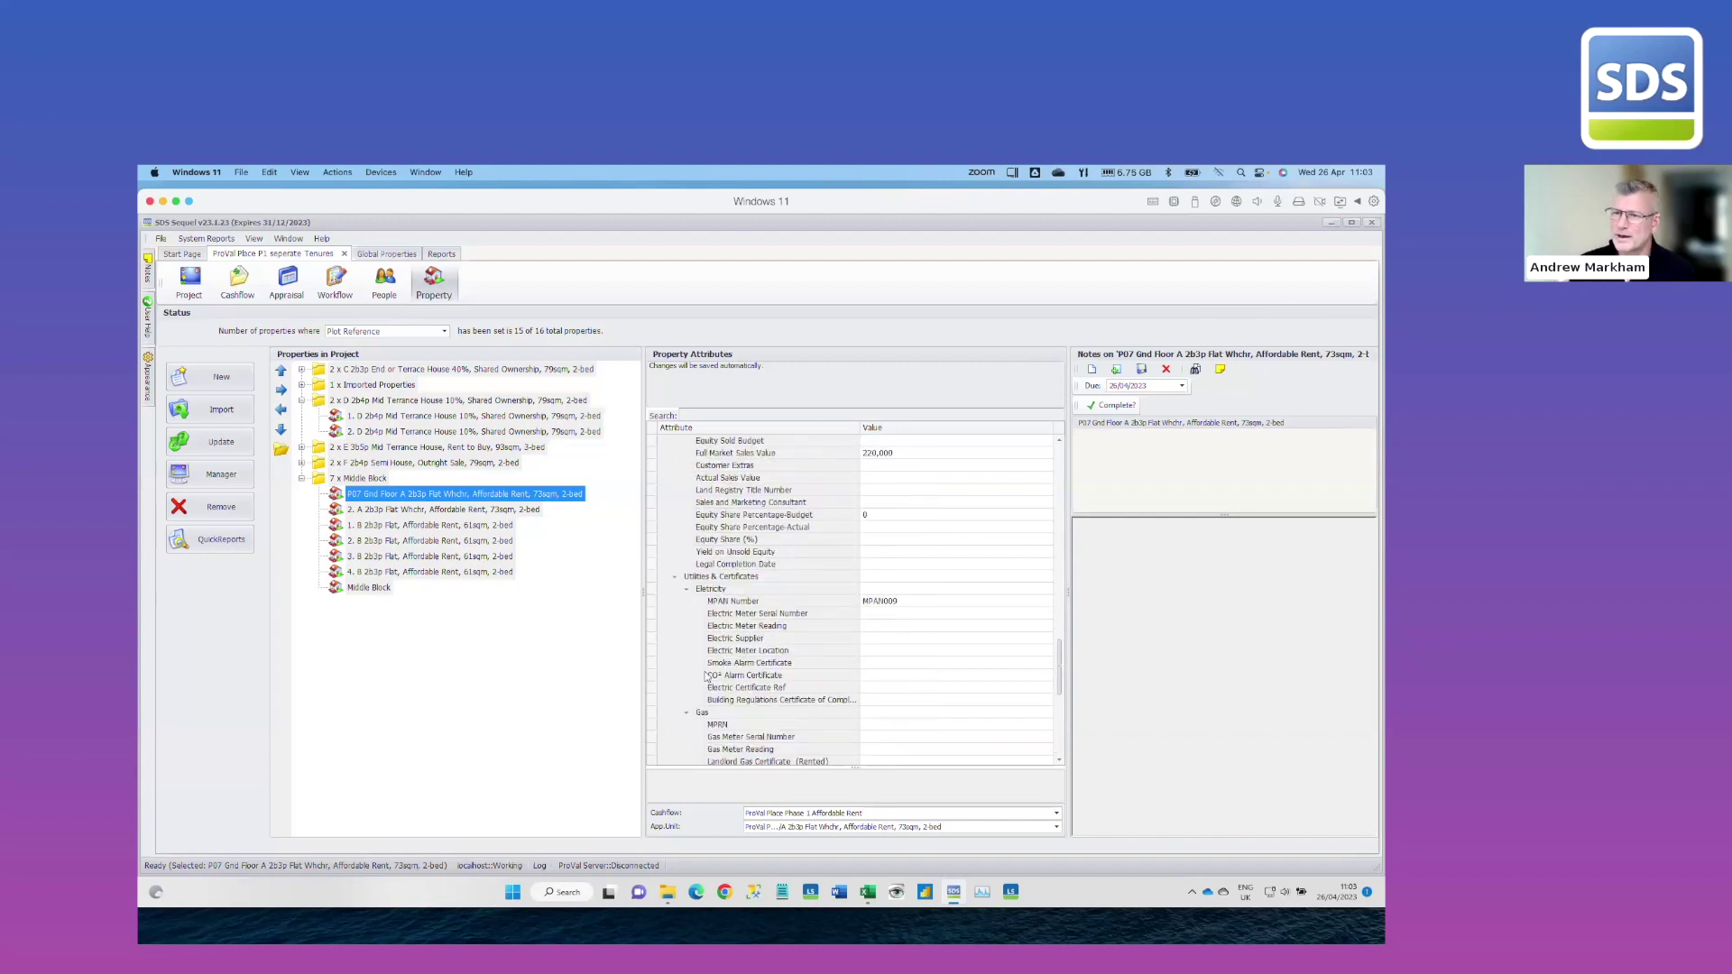
scroll(707, 676, "up", 3)
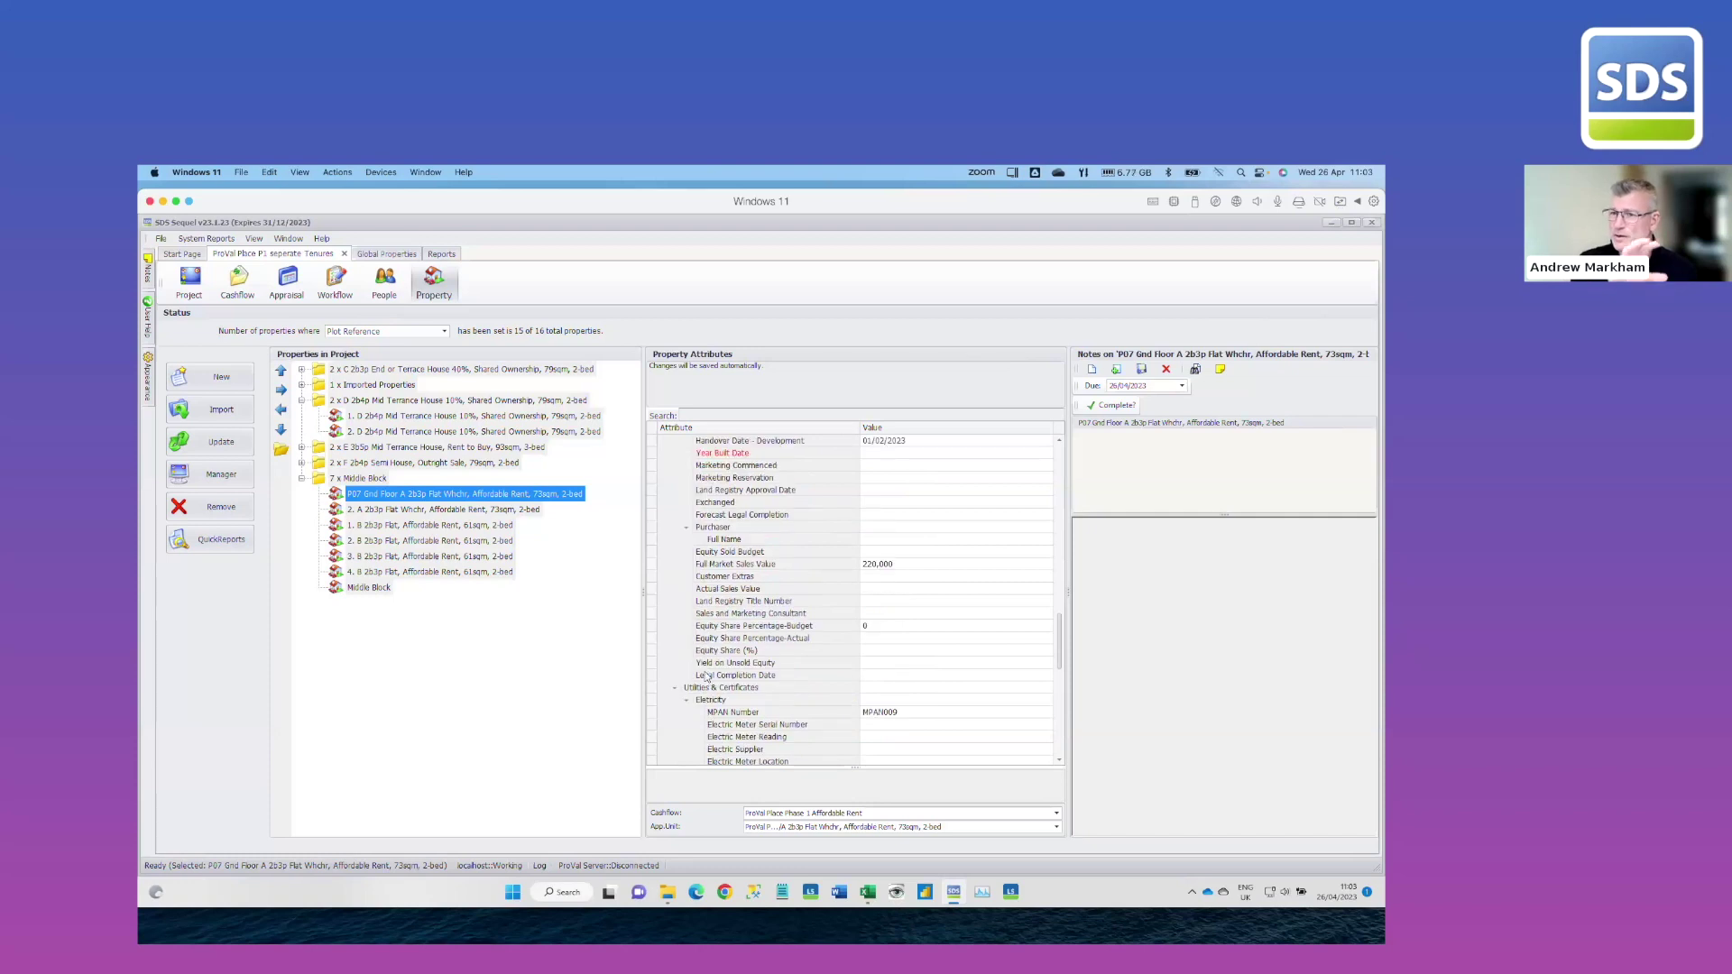
scroll(707, 676, "up", 2)
scroll(706, 676, "up", 5)
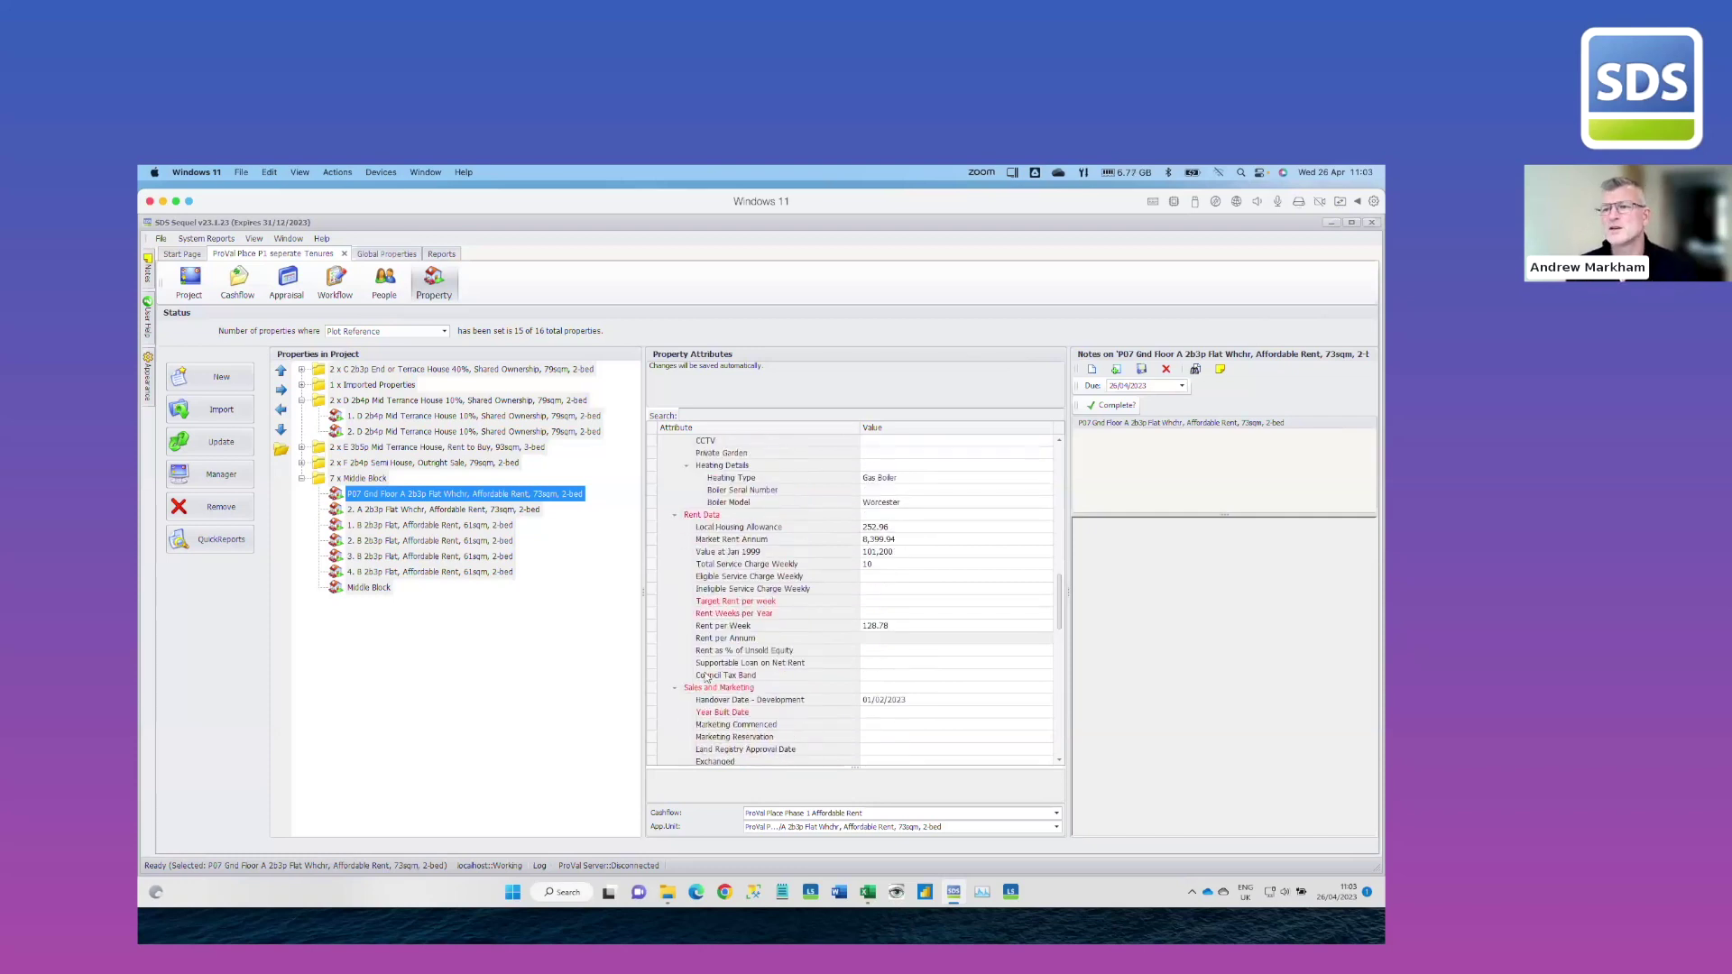
scroll(707, 678, "up", 4)
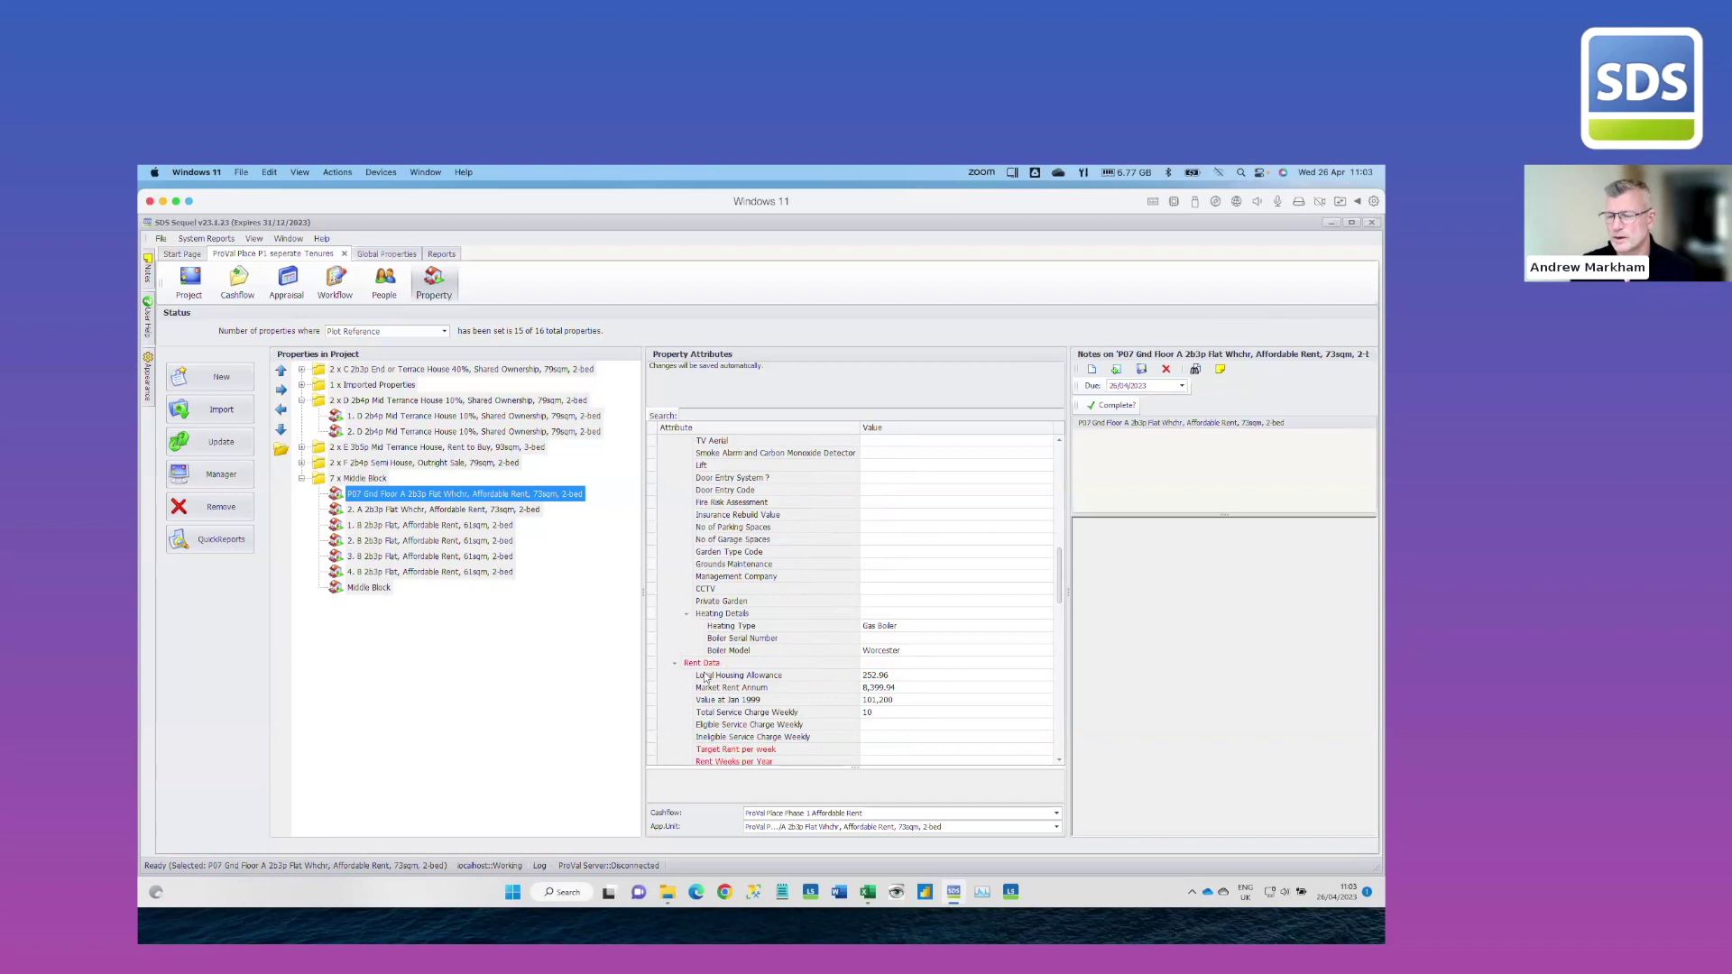
left_click(238, 281)
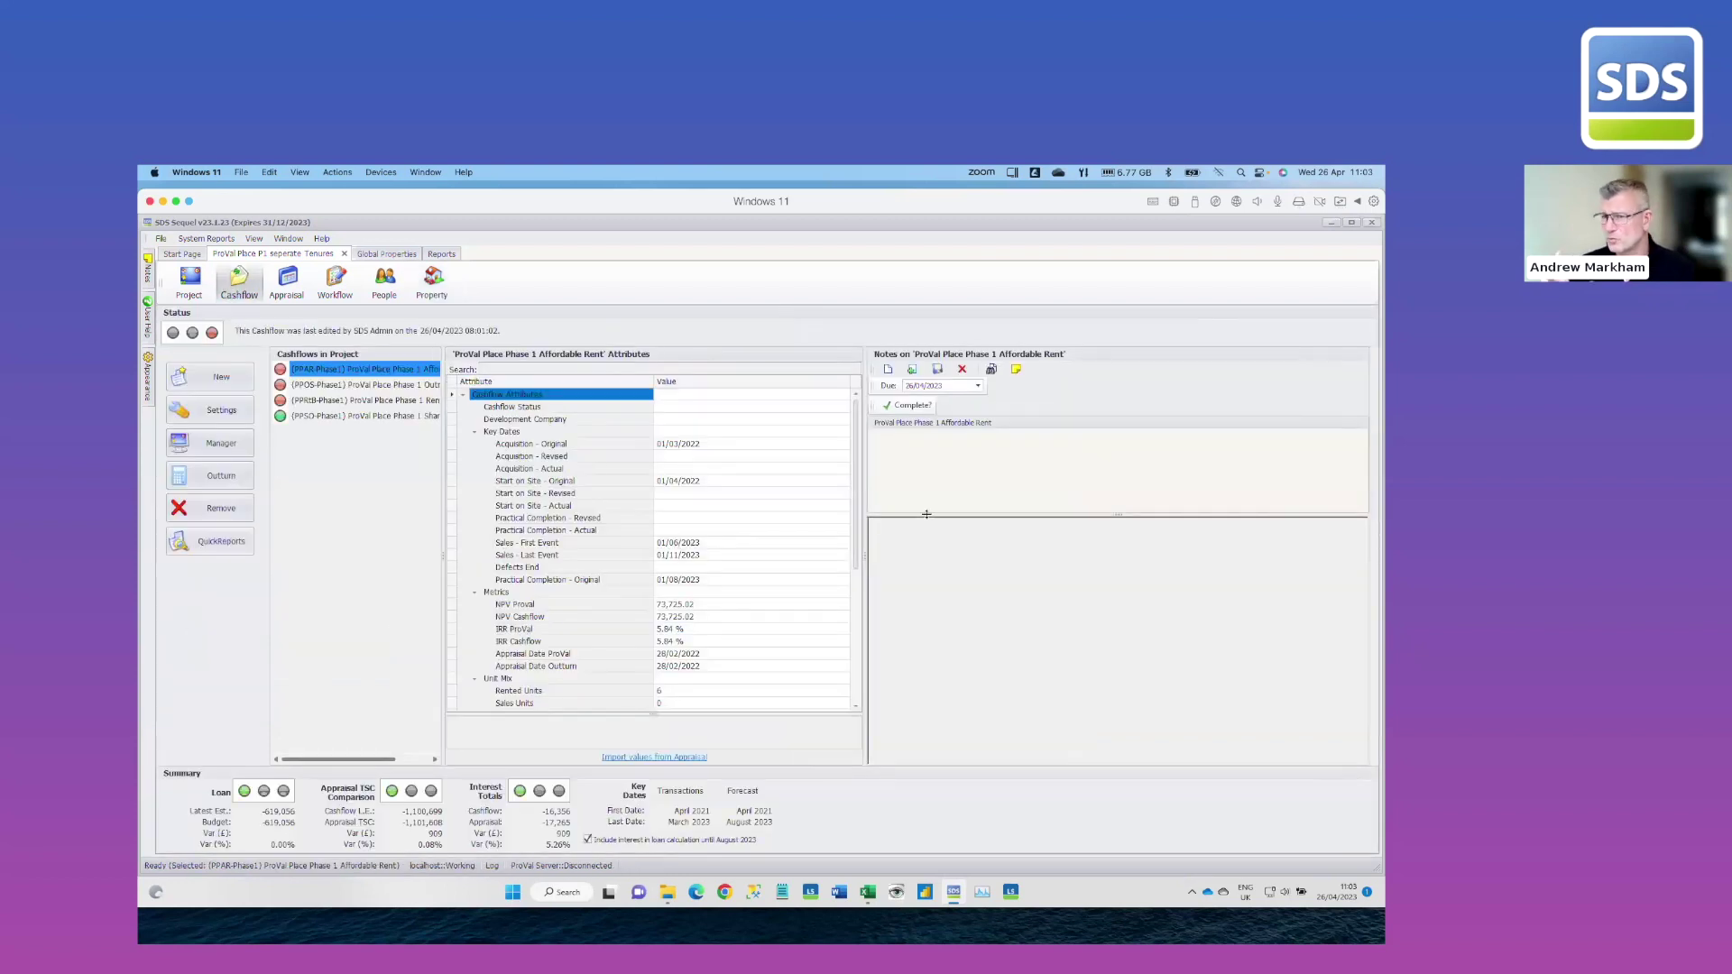
Set Sub Product to Affordable Rent, Construction Innovation to Non OSM Construction, Move On Accommodation No, and No Special Features
left_click_drag(857, 528, 870, 658)
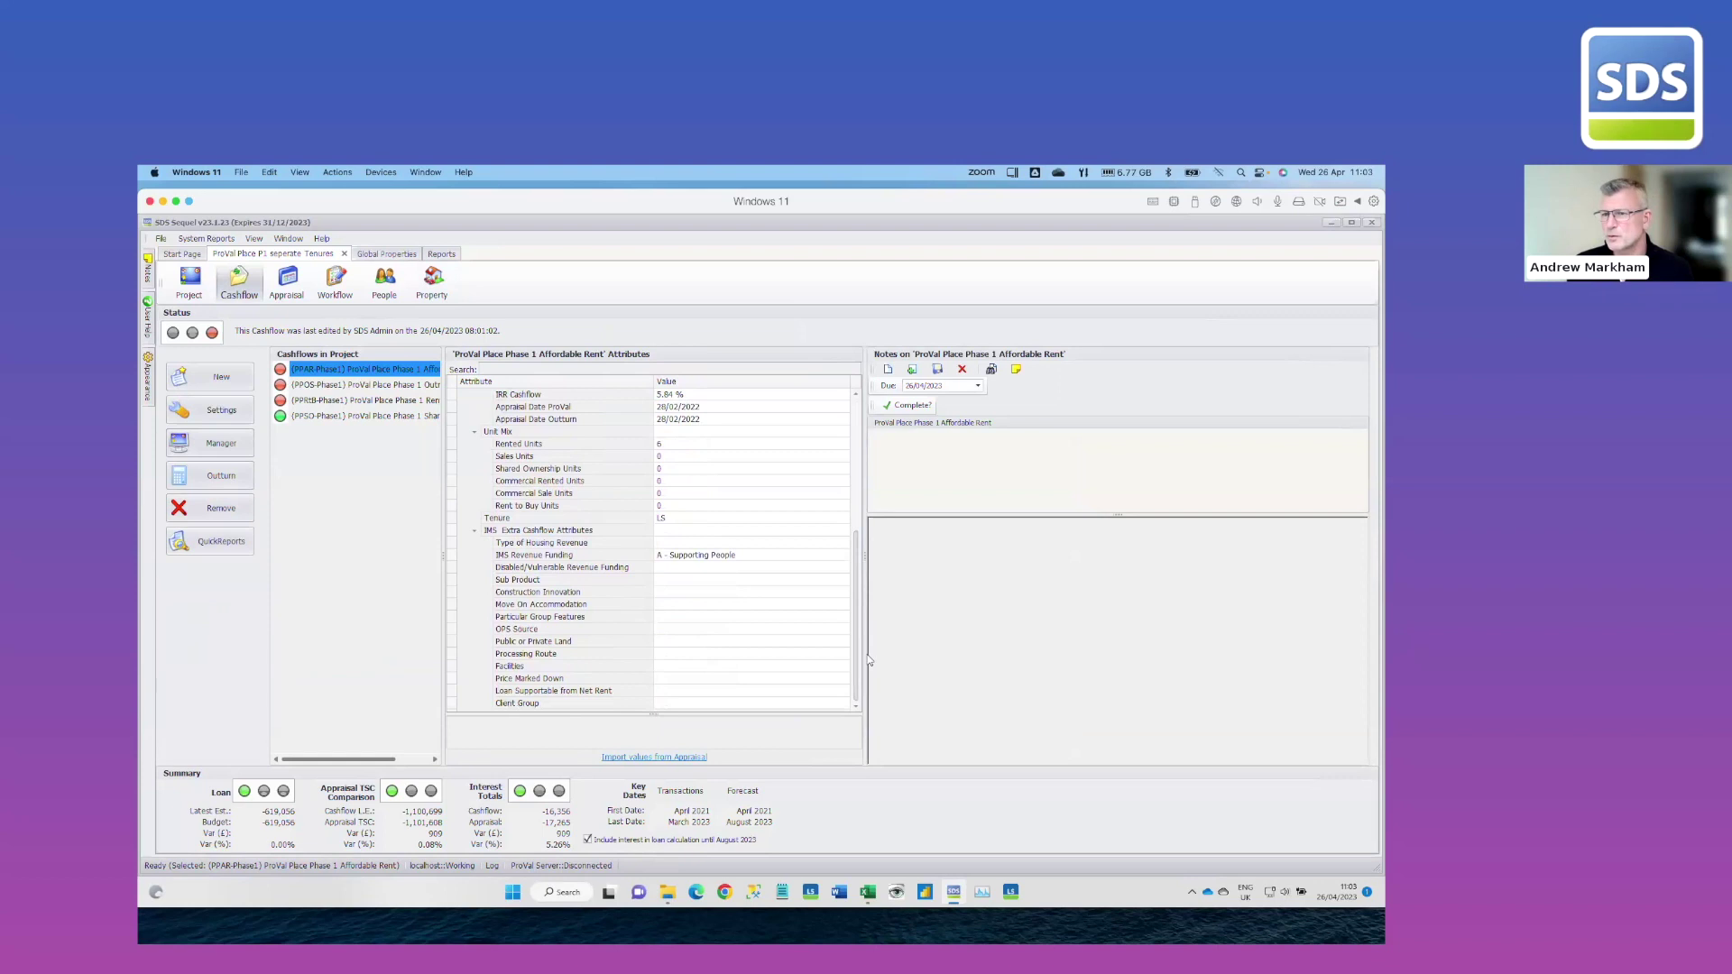
left_click(688, 580)
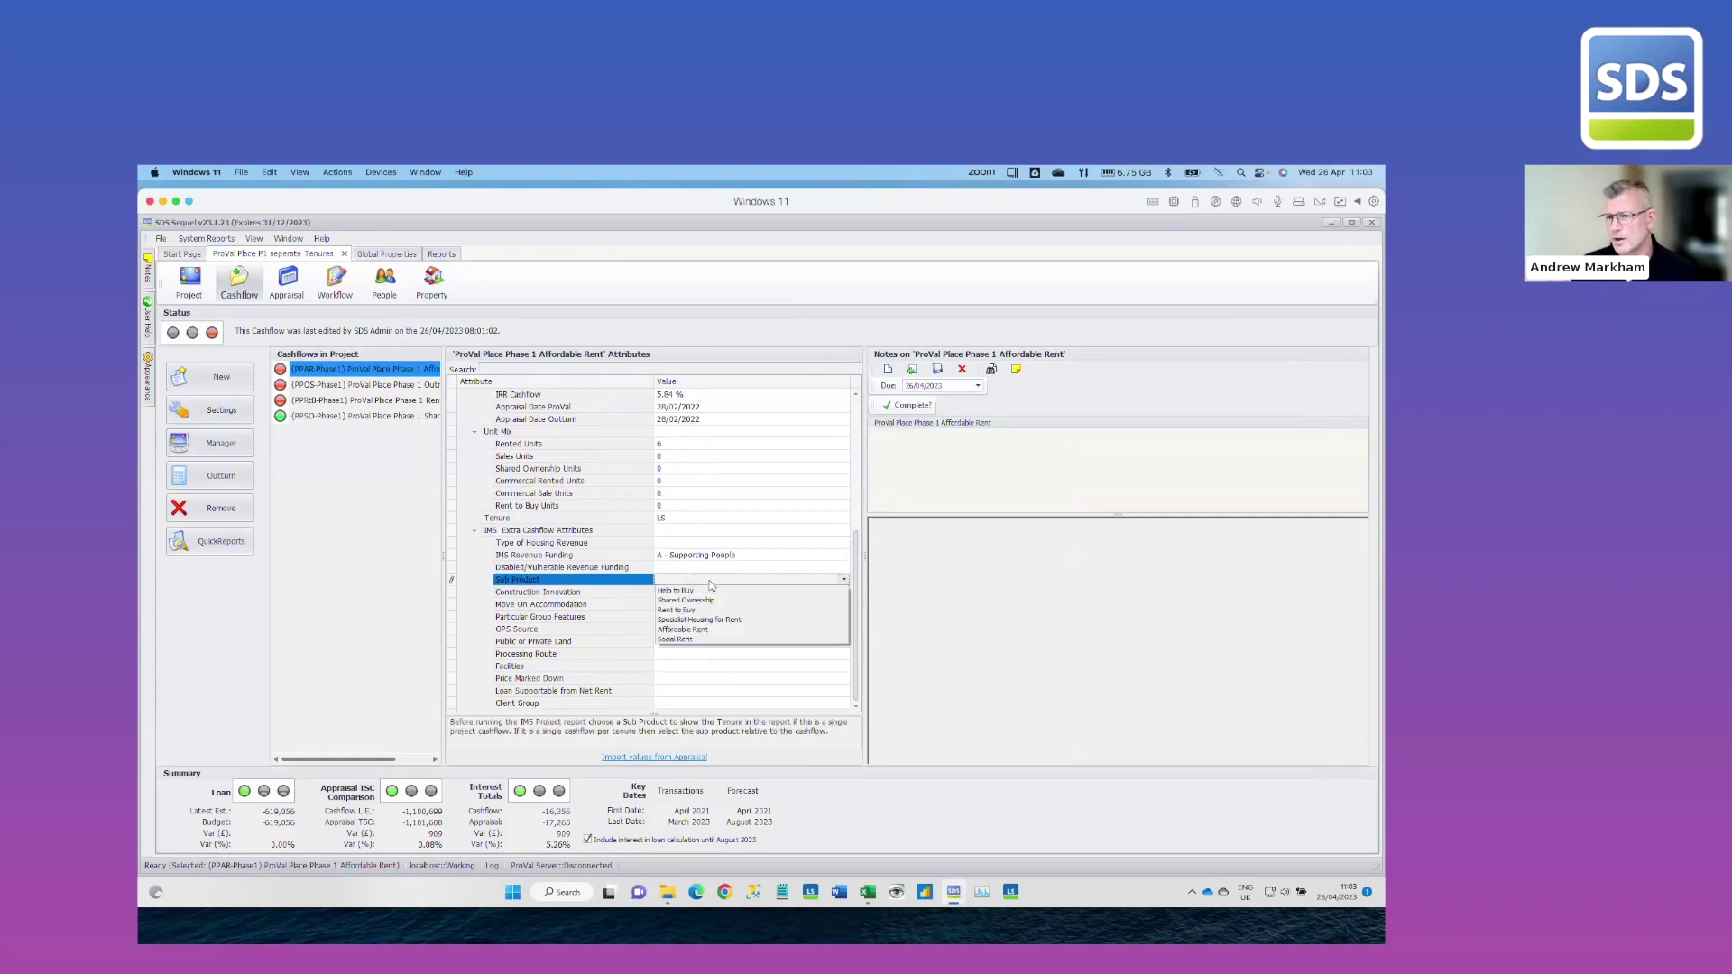
left_click(697, 629)
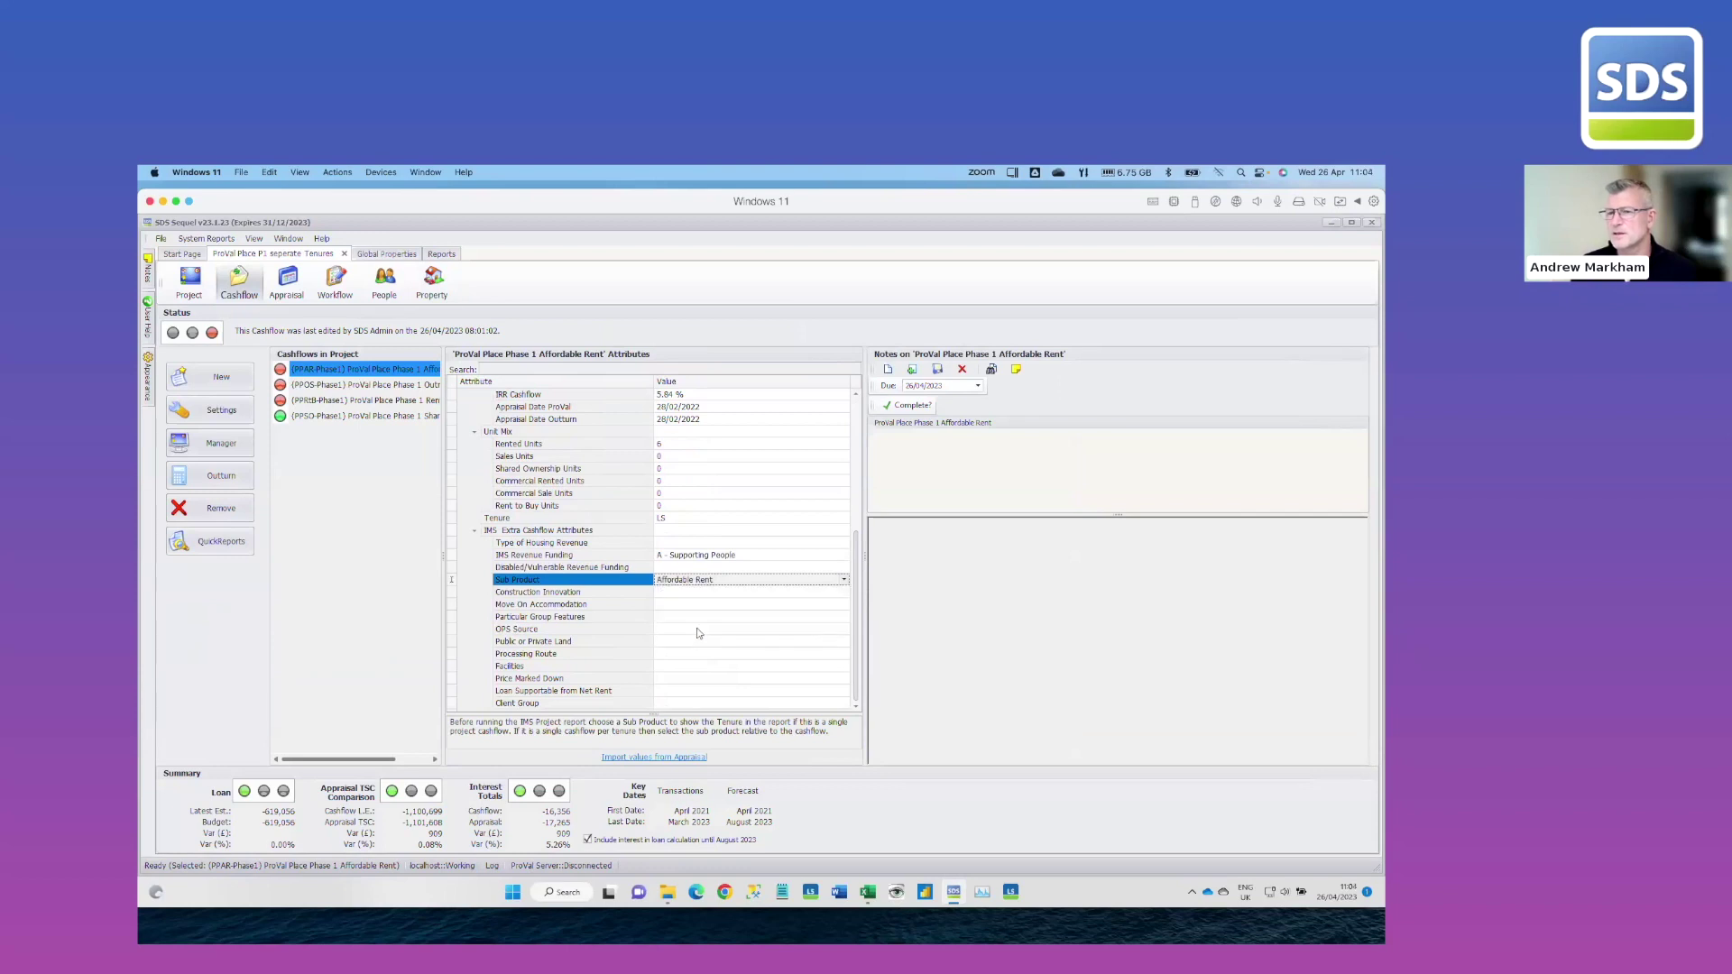
left_click(668, 593)
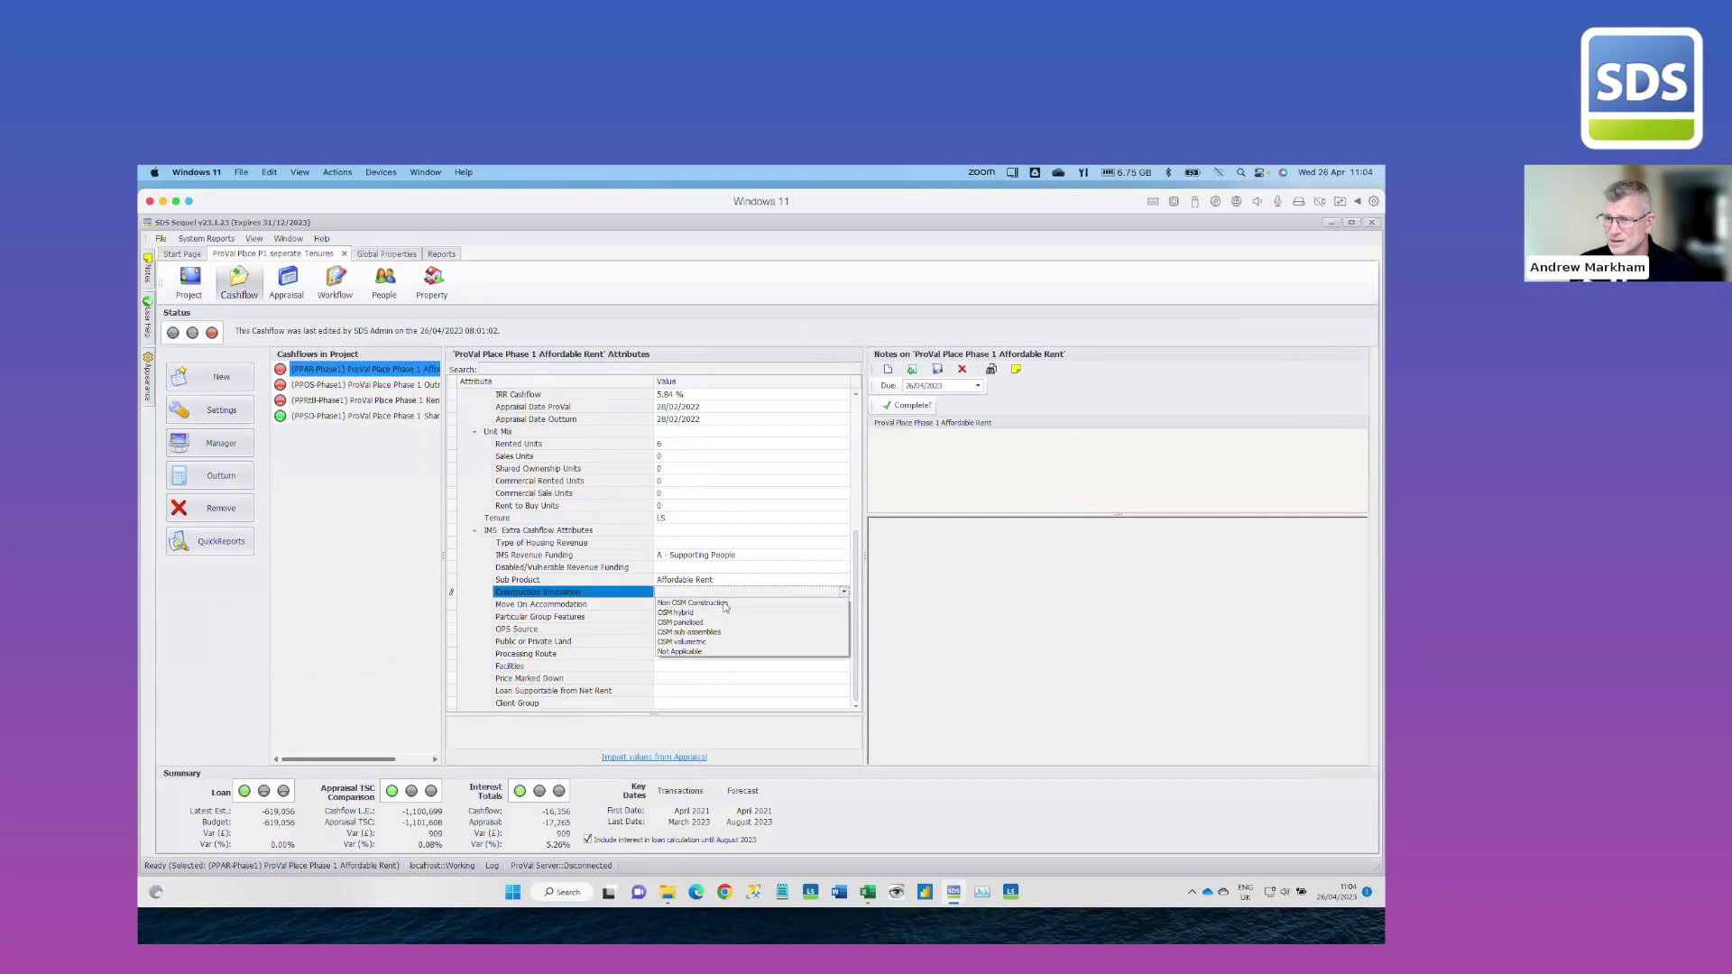
left_click(725, 604)
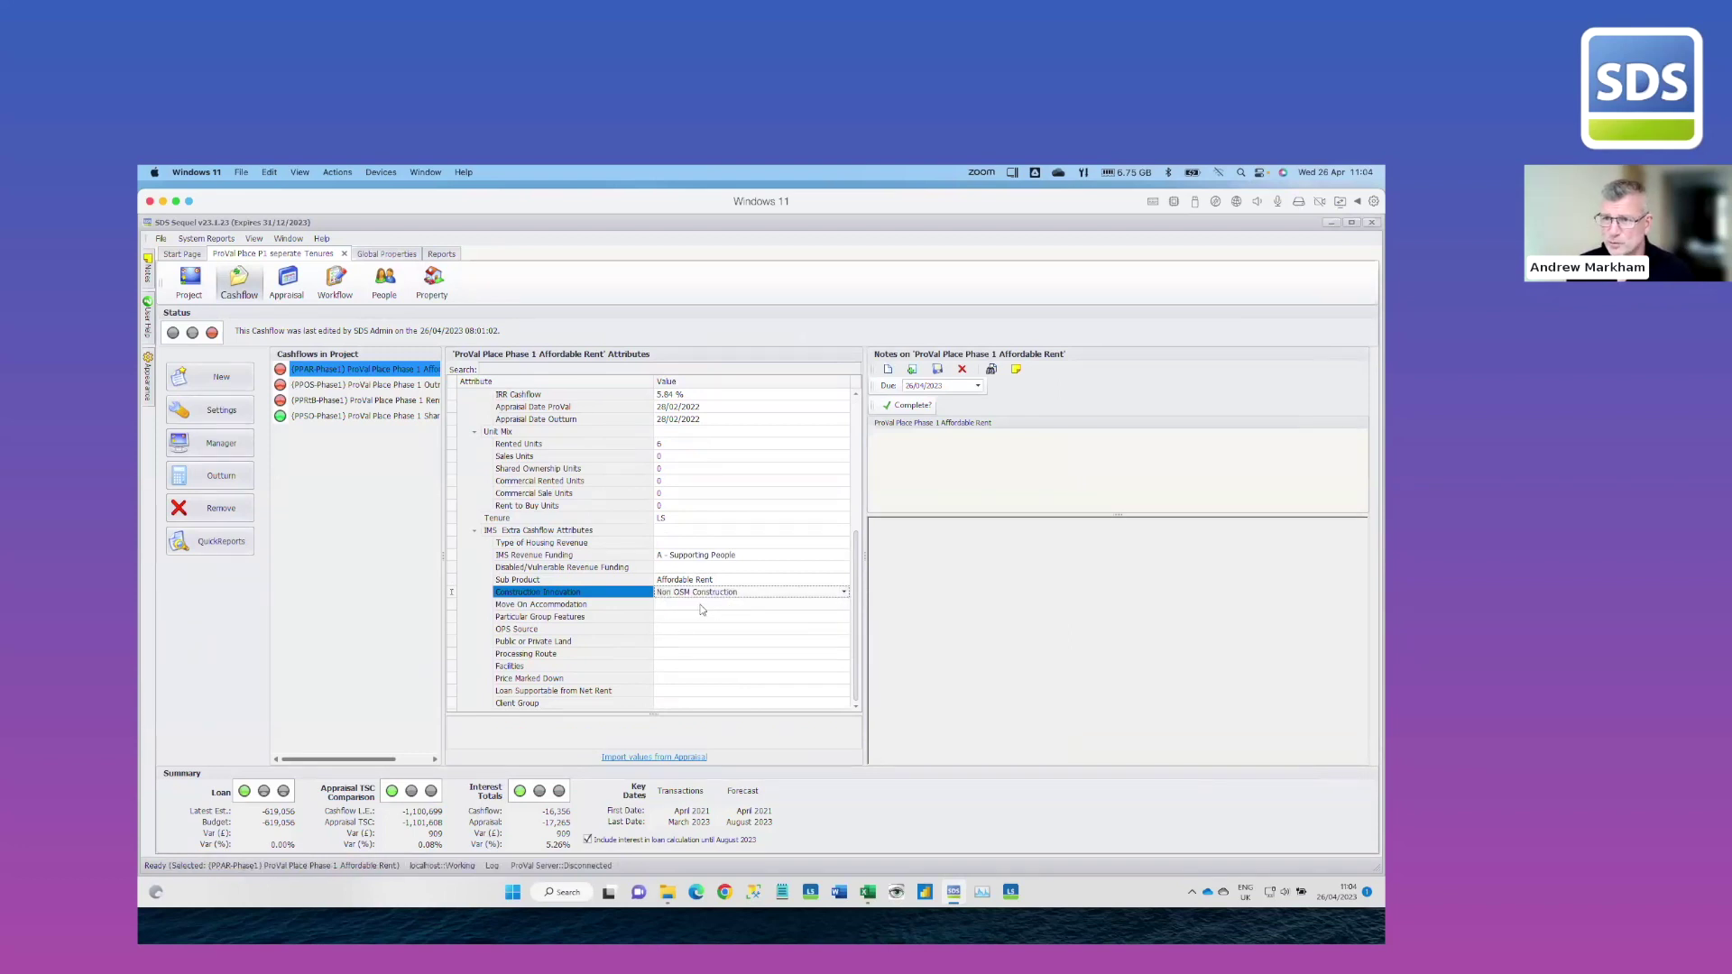
left_click(701, 603)
left_click(675, 624)
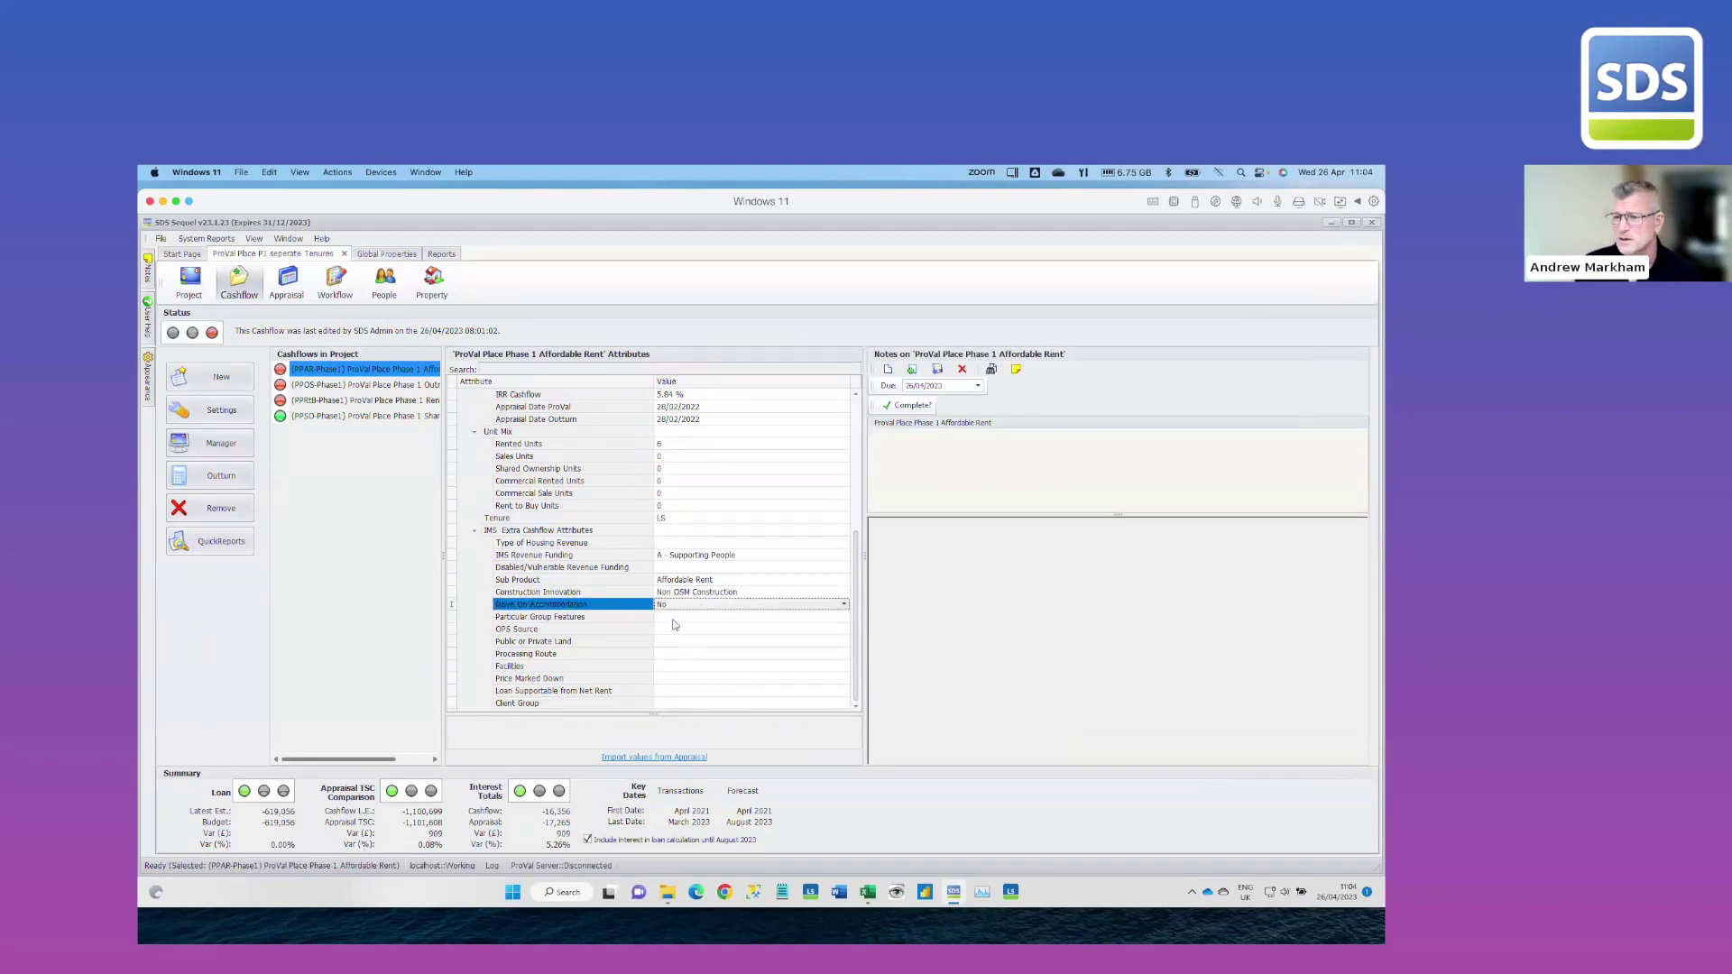
left_click(675, 622)
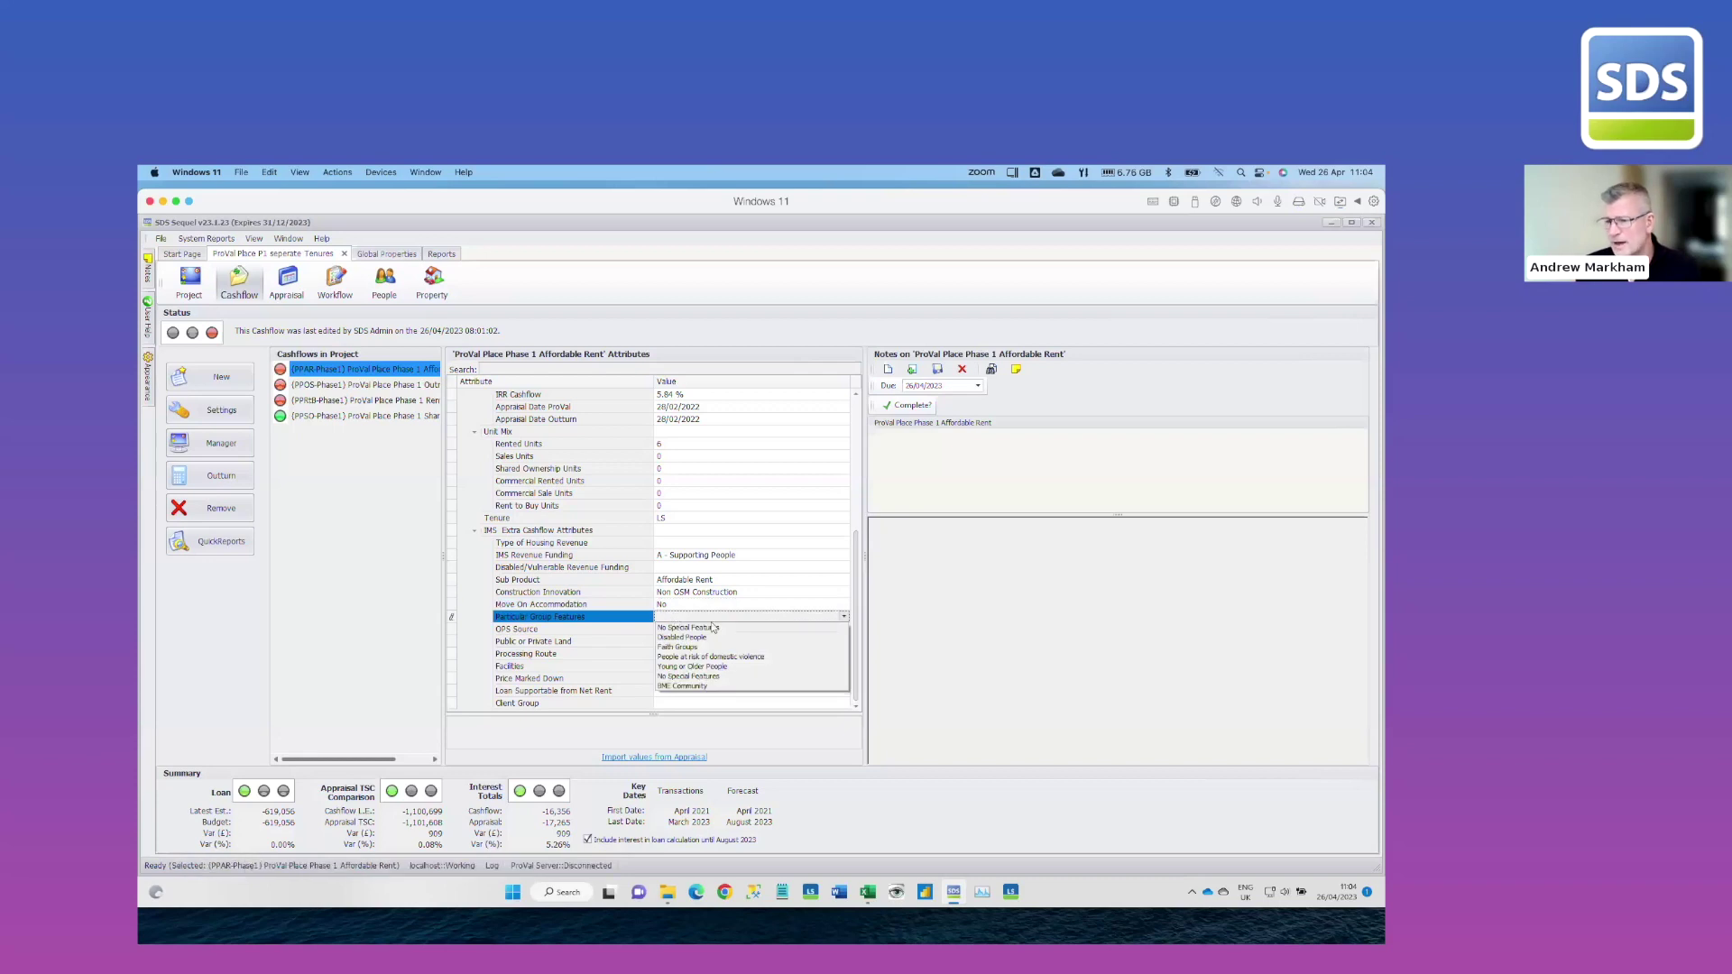
left_click(712, 631)
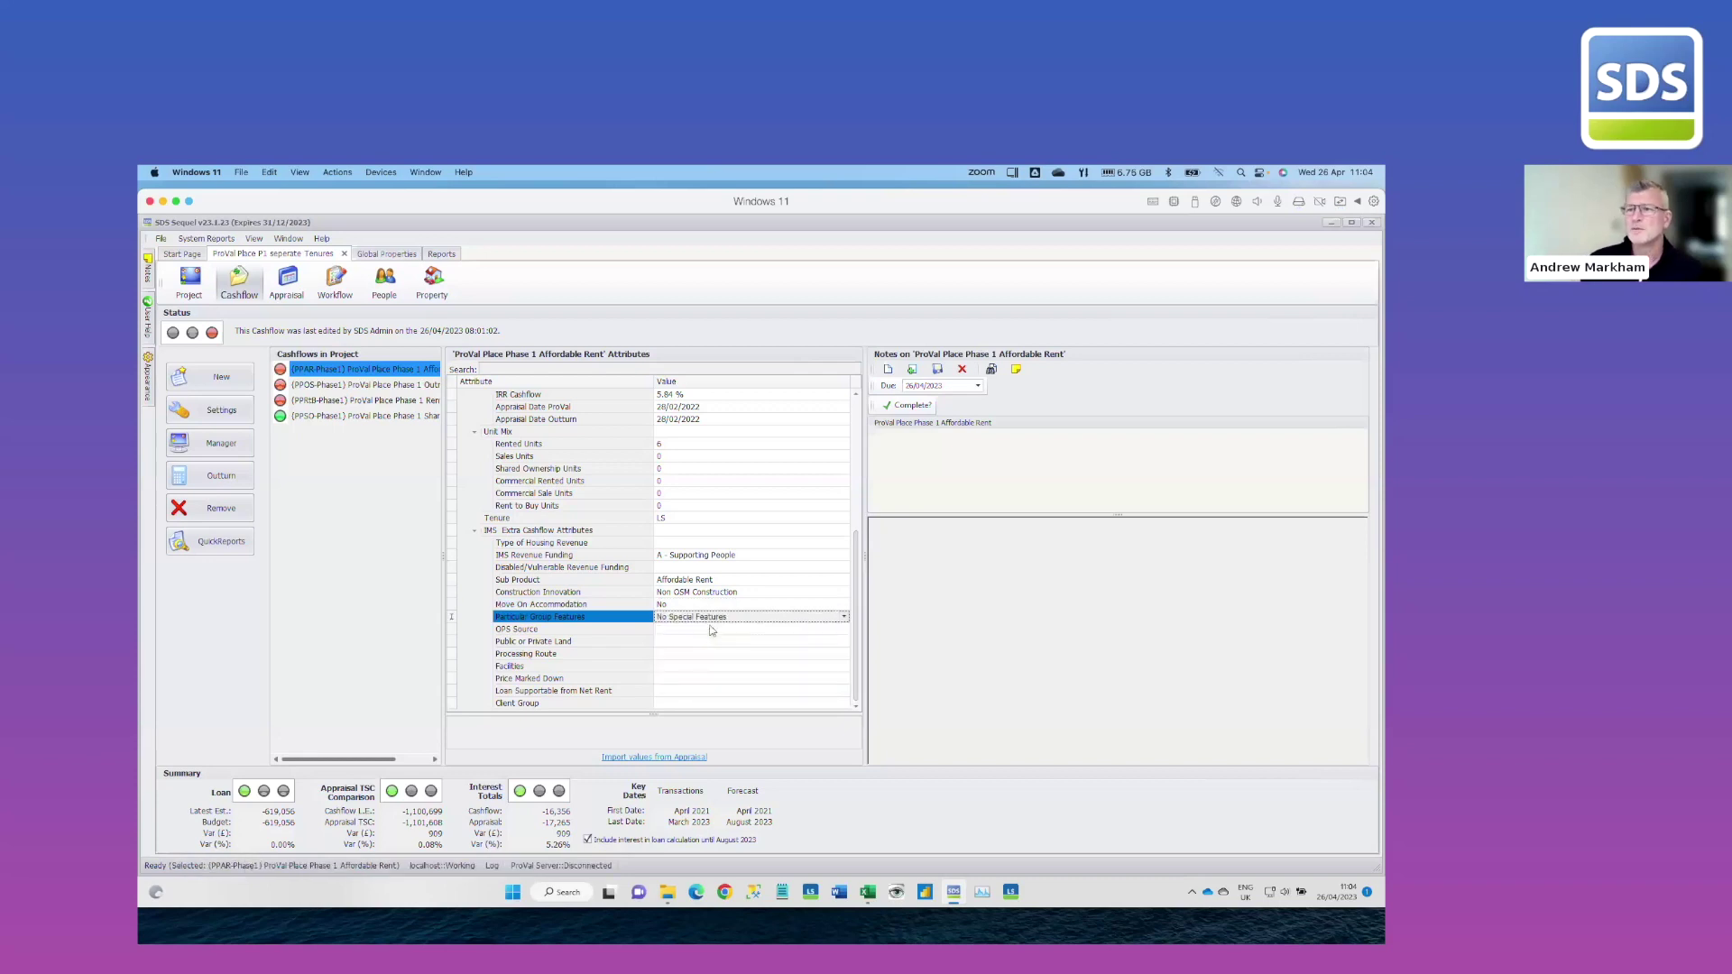
Set Type of Housing Revenue to B - Social Services Department and Processing Route to Acquisition & Works
left_click(688, 568)
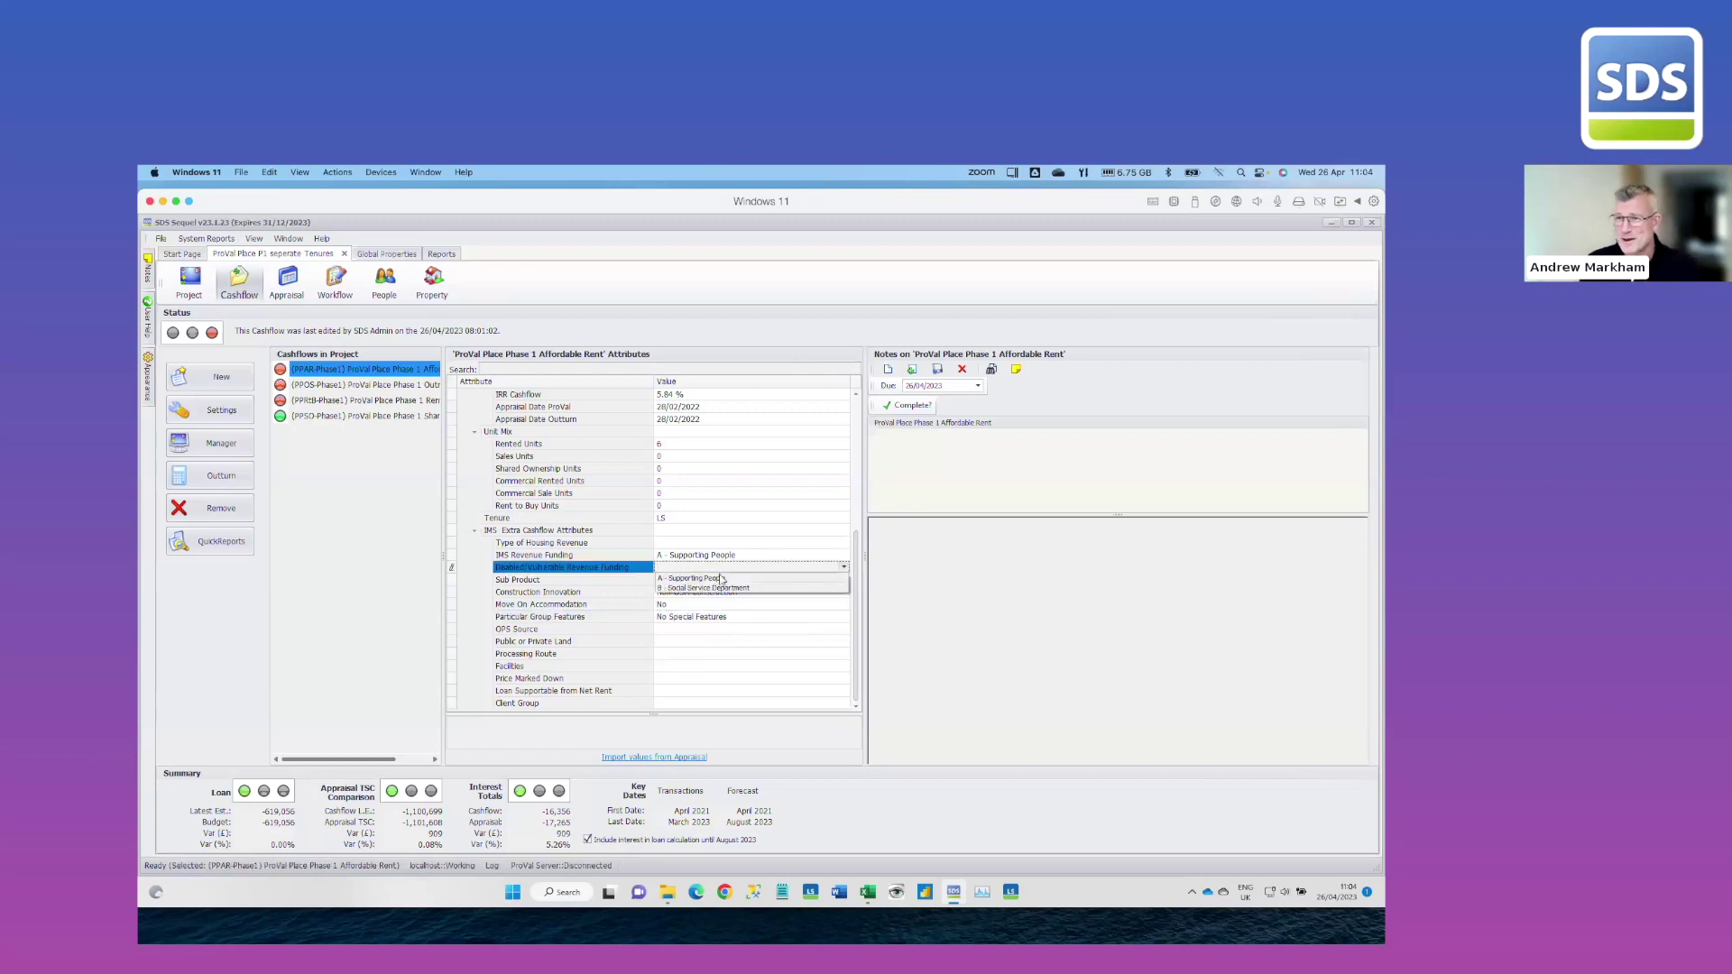
left_click(695, 566)
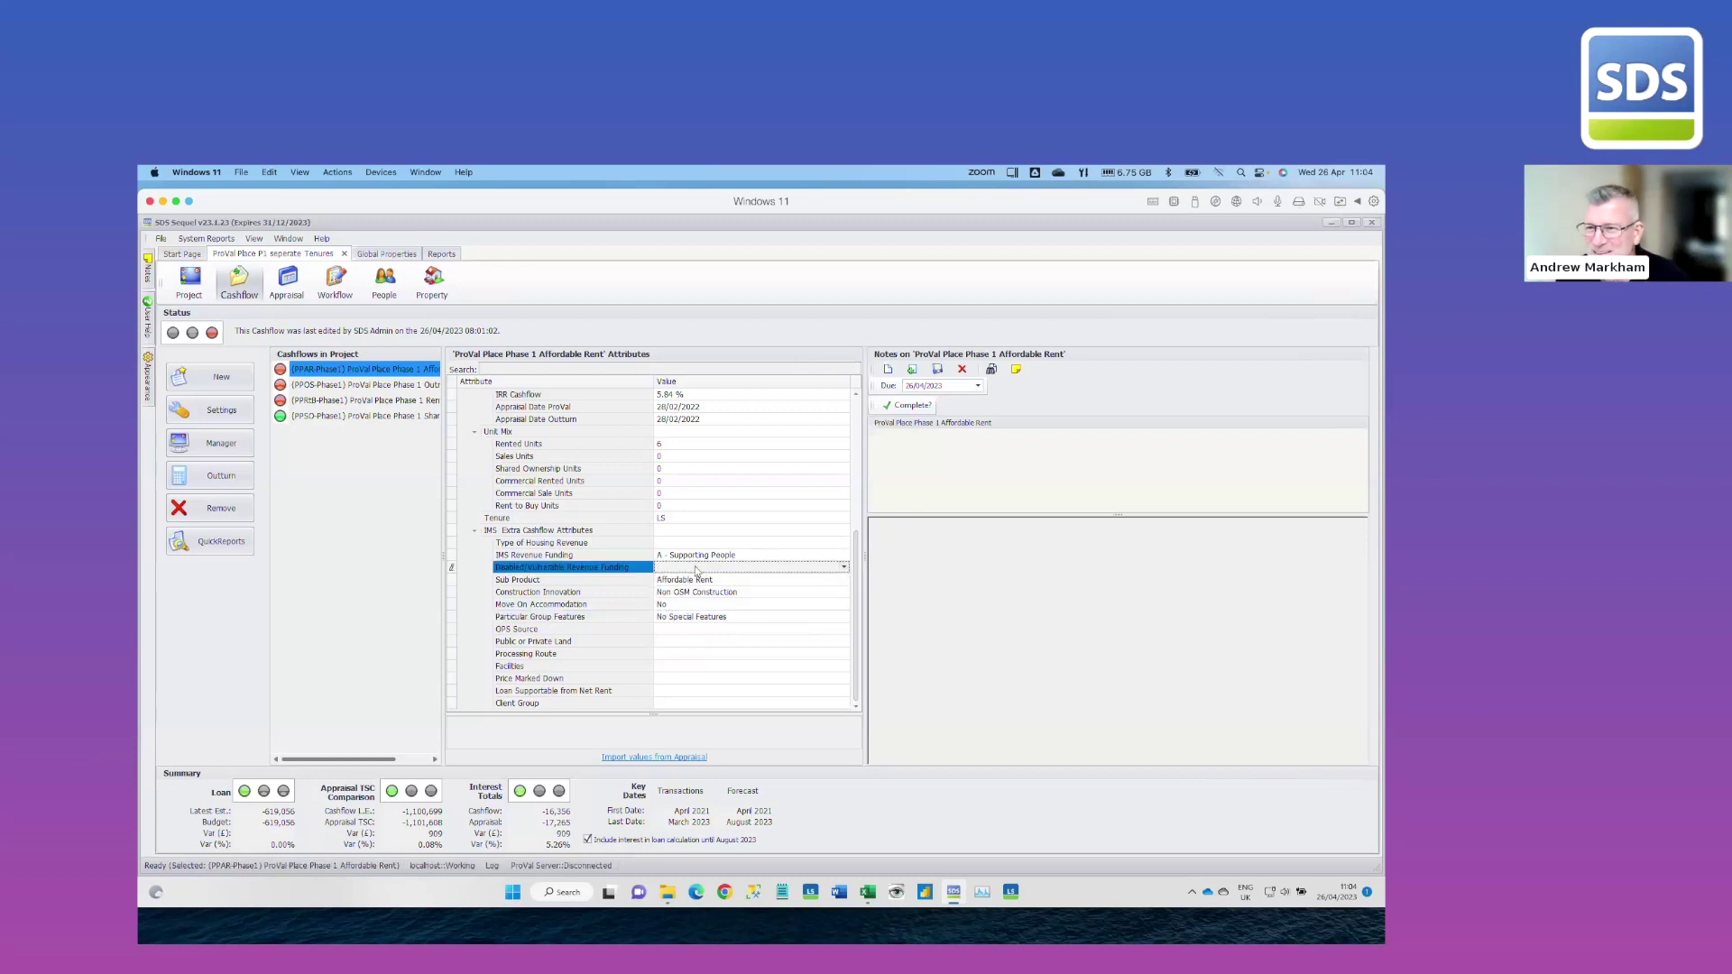
left_click(692, 544)
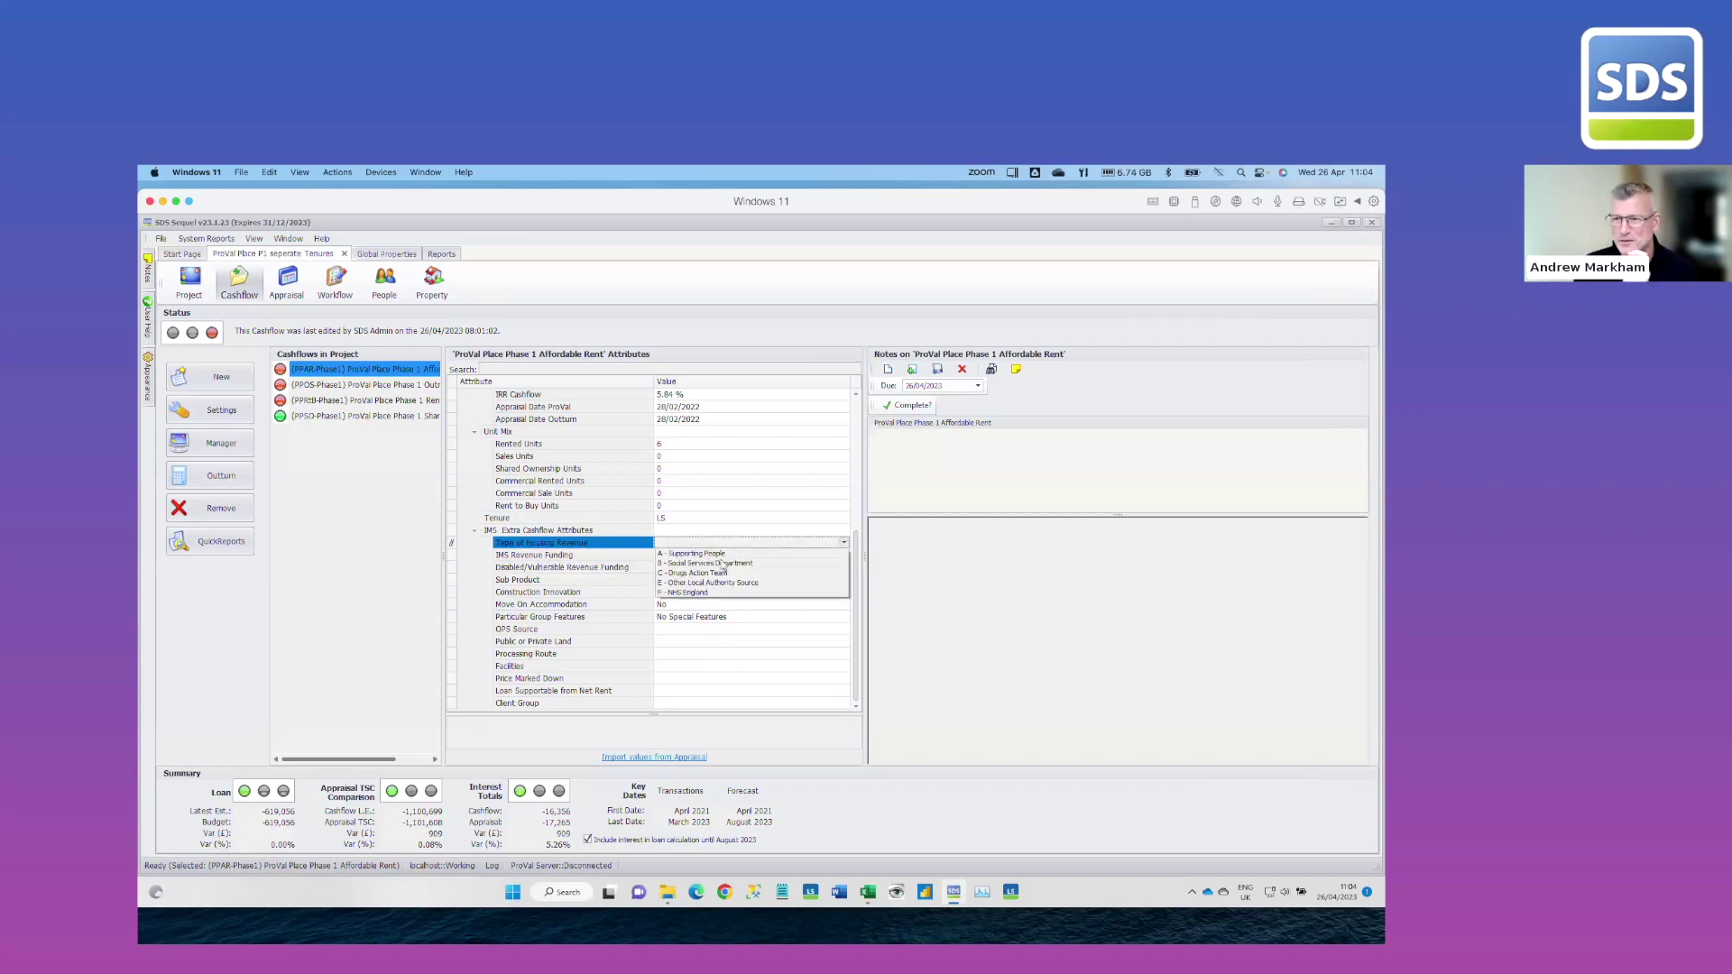
left_click(713, 563)
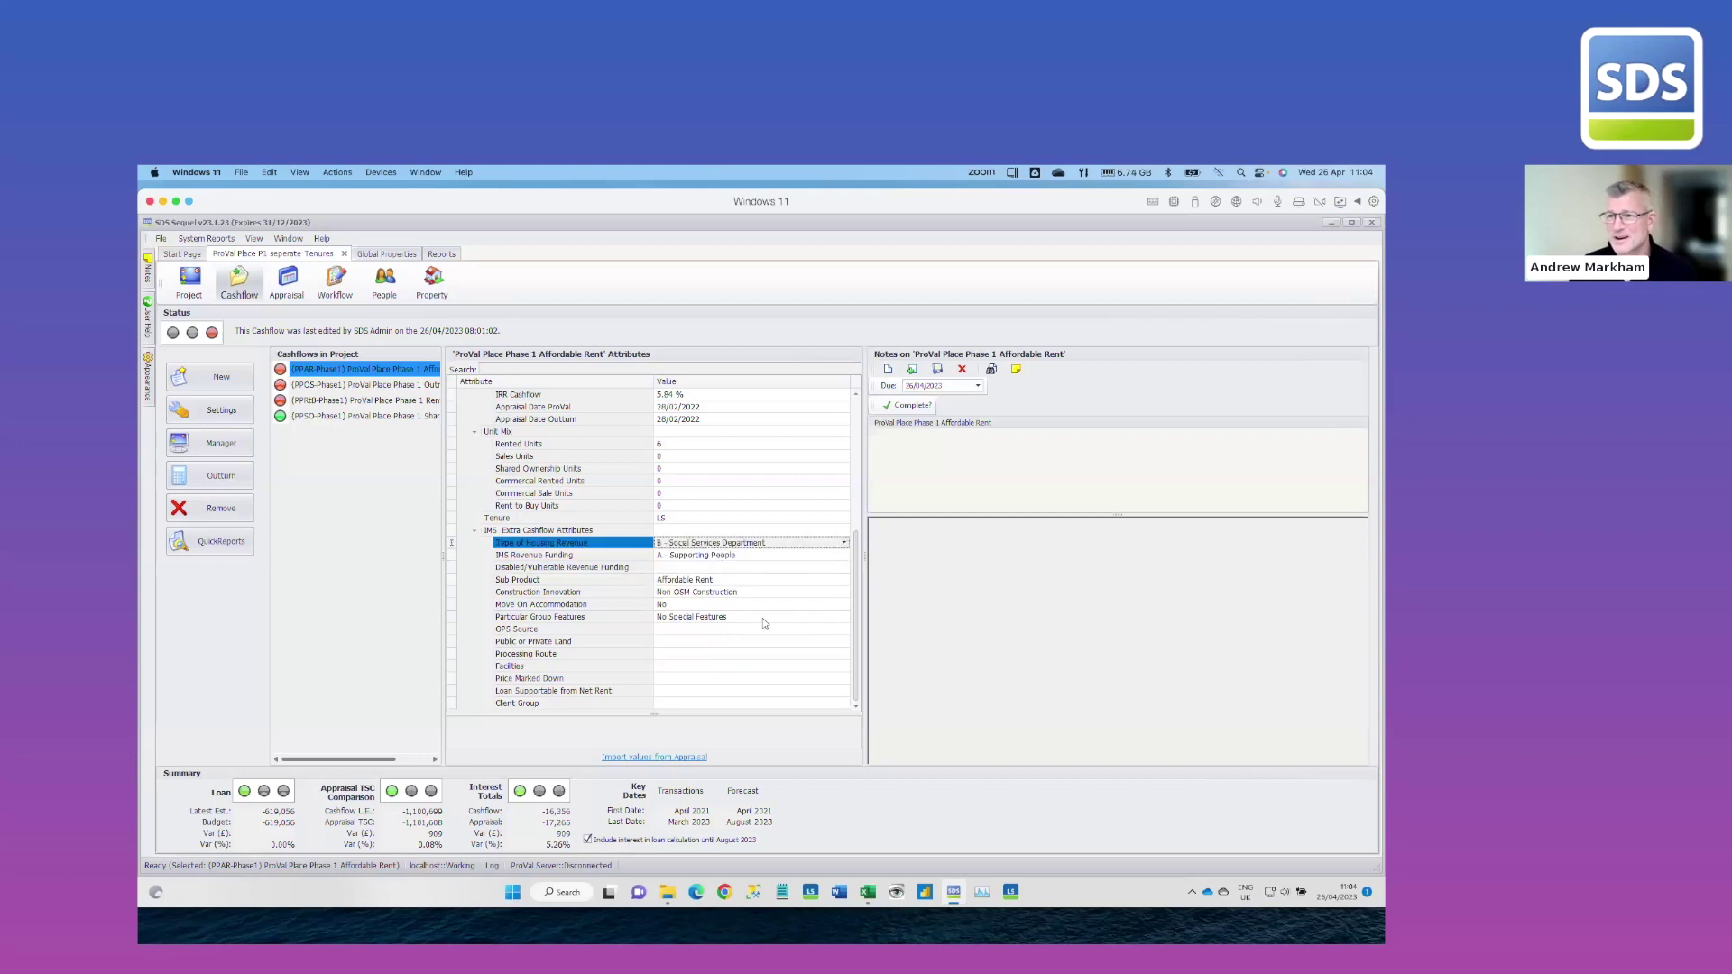
left_click(713, 630)
left_click(713, 630)
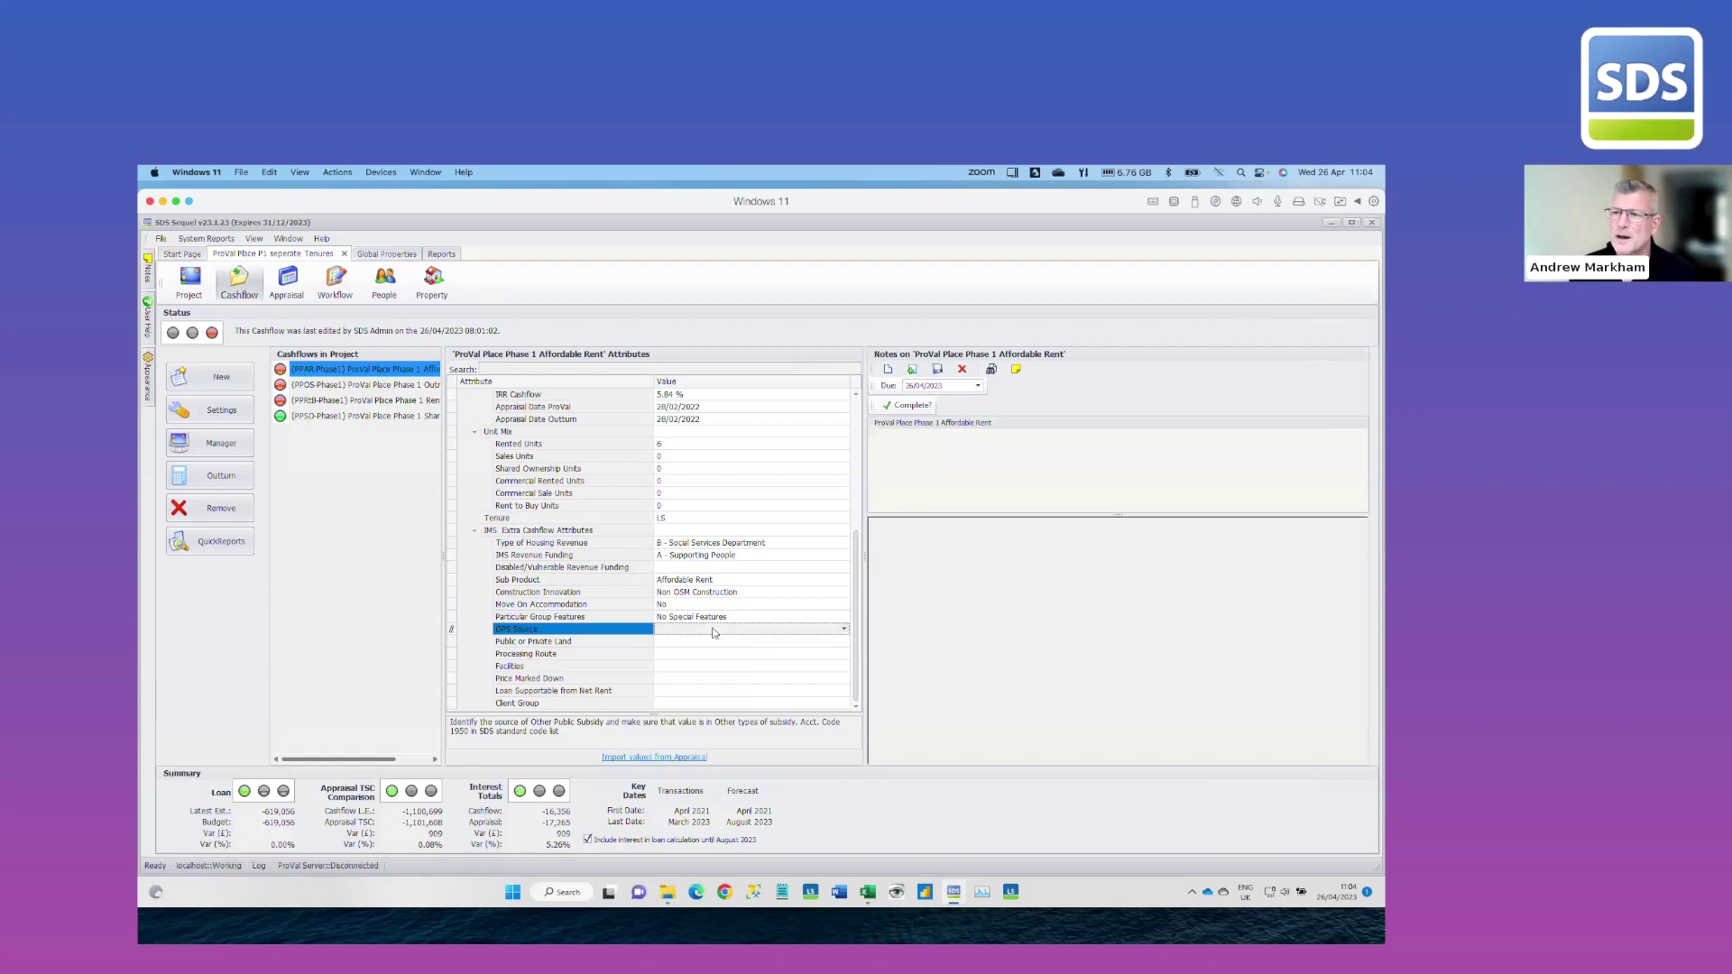
left_click(705, 654)
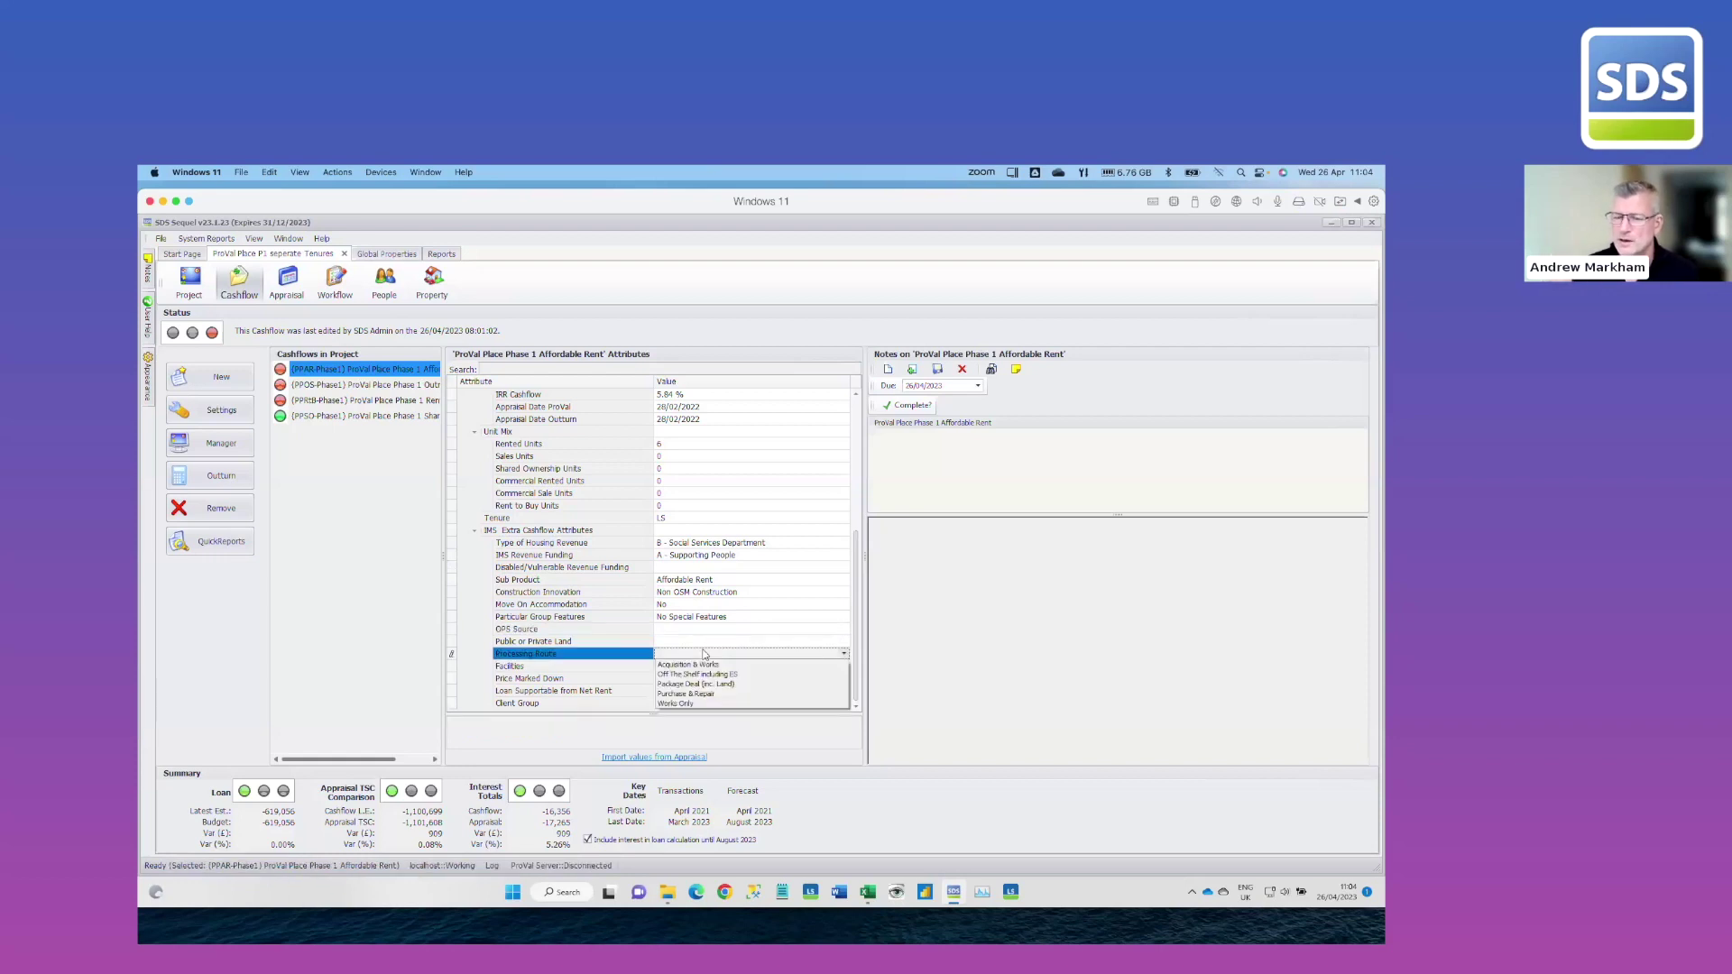
left_click(705, 665)
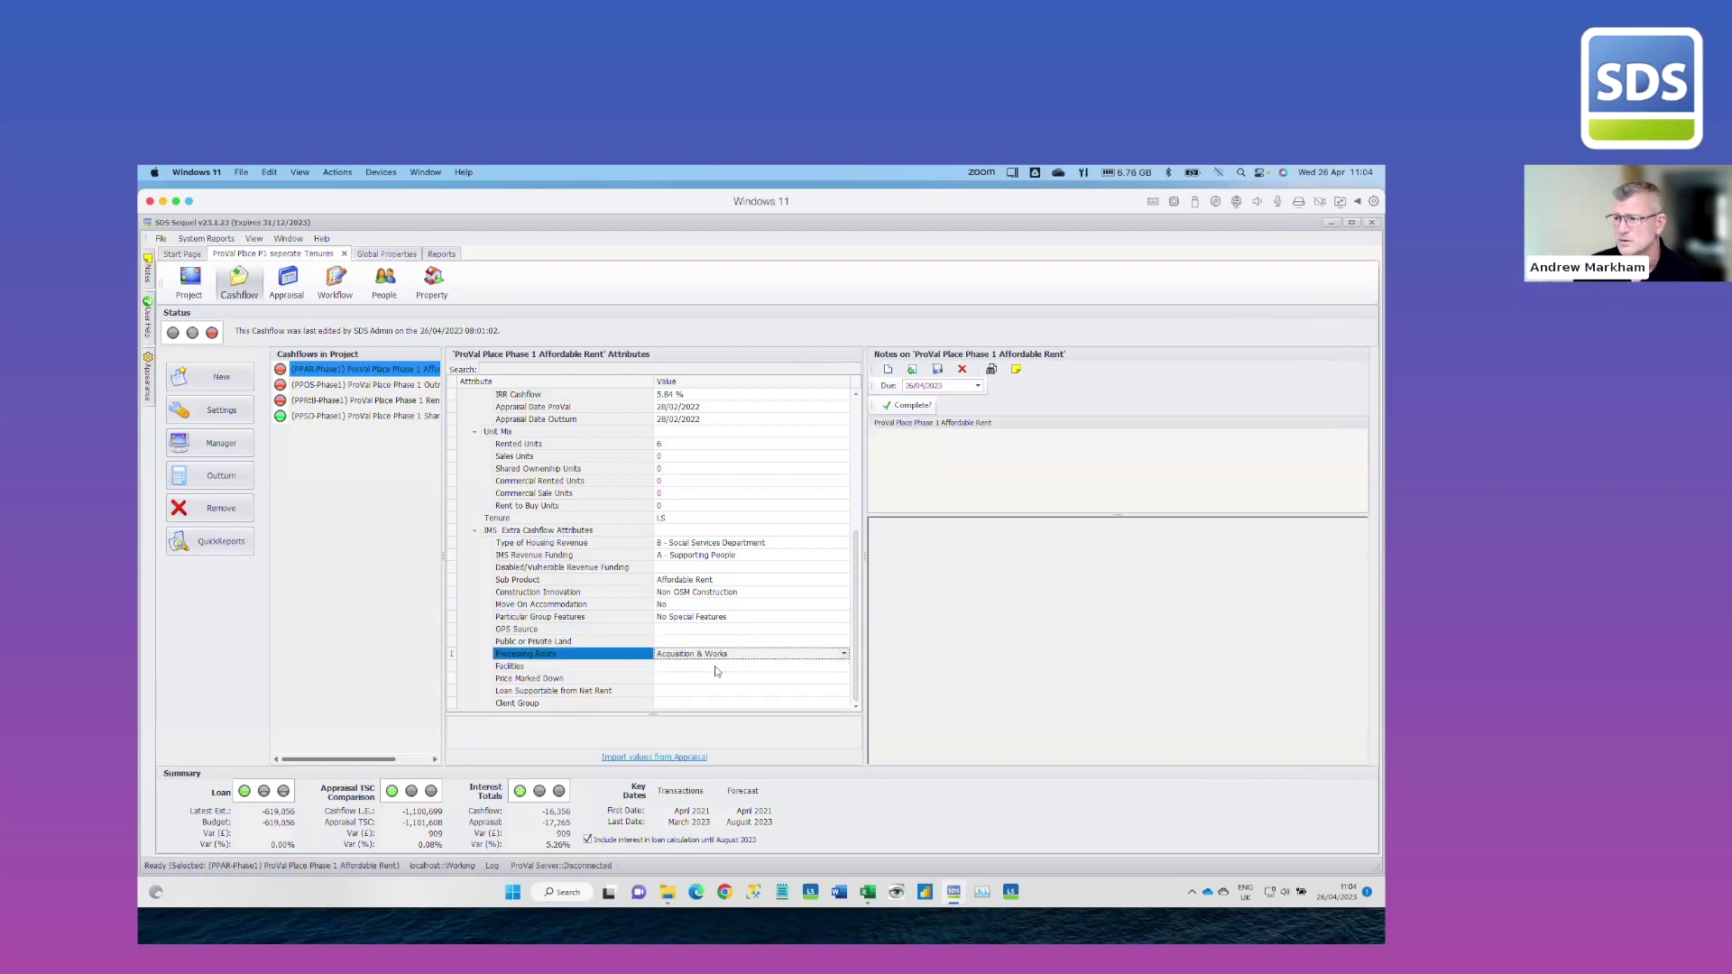
Set Facilities to Self Contained and Price Marked Down to No, leaving Client Group unchanged
left_click(699, 667)
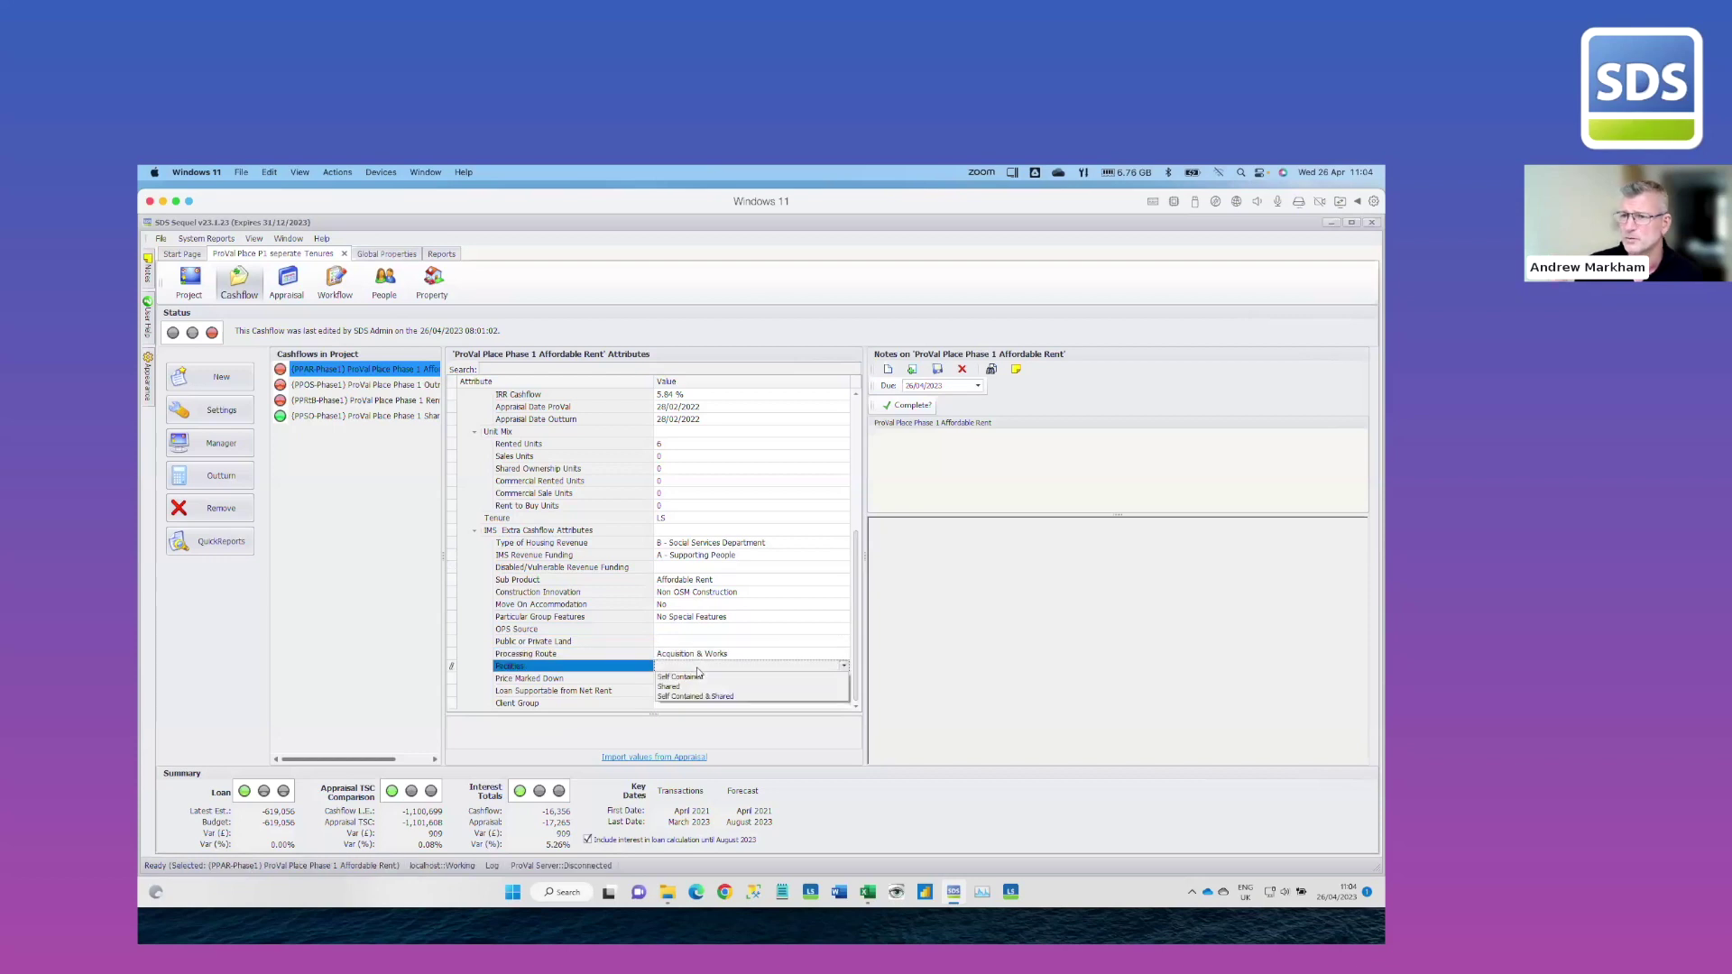
left_click(699, 676)
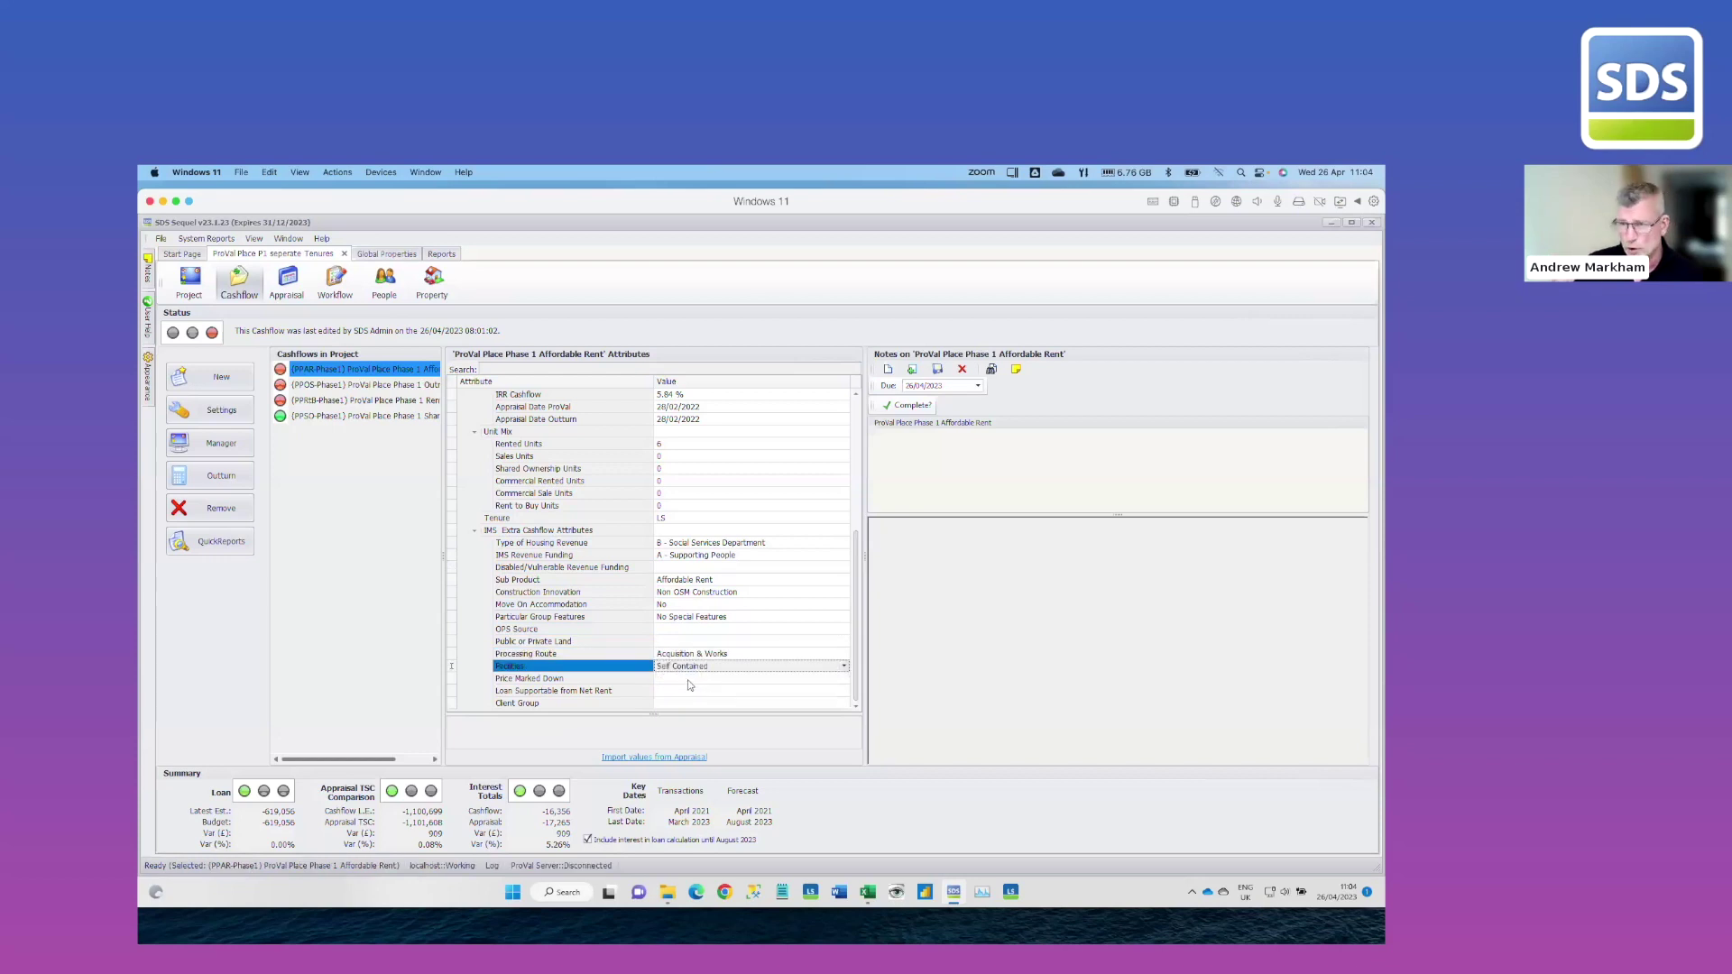
left_click(690, 679)
left_click(700, 706)
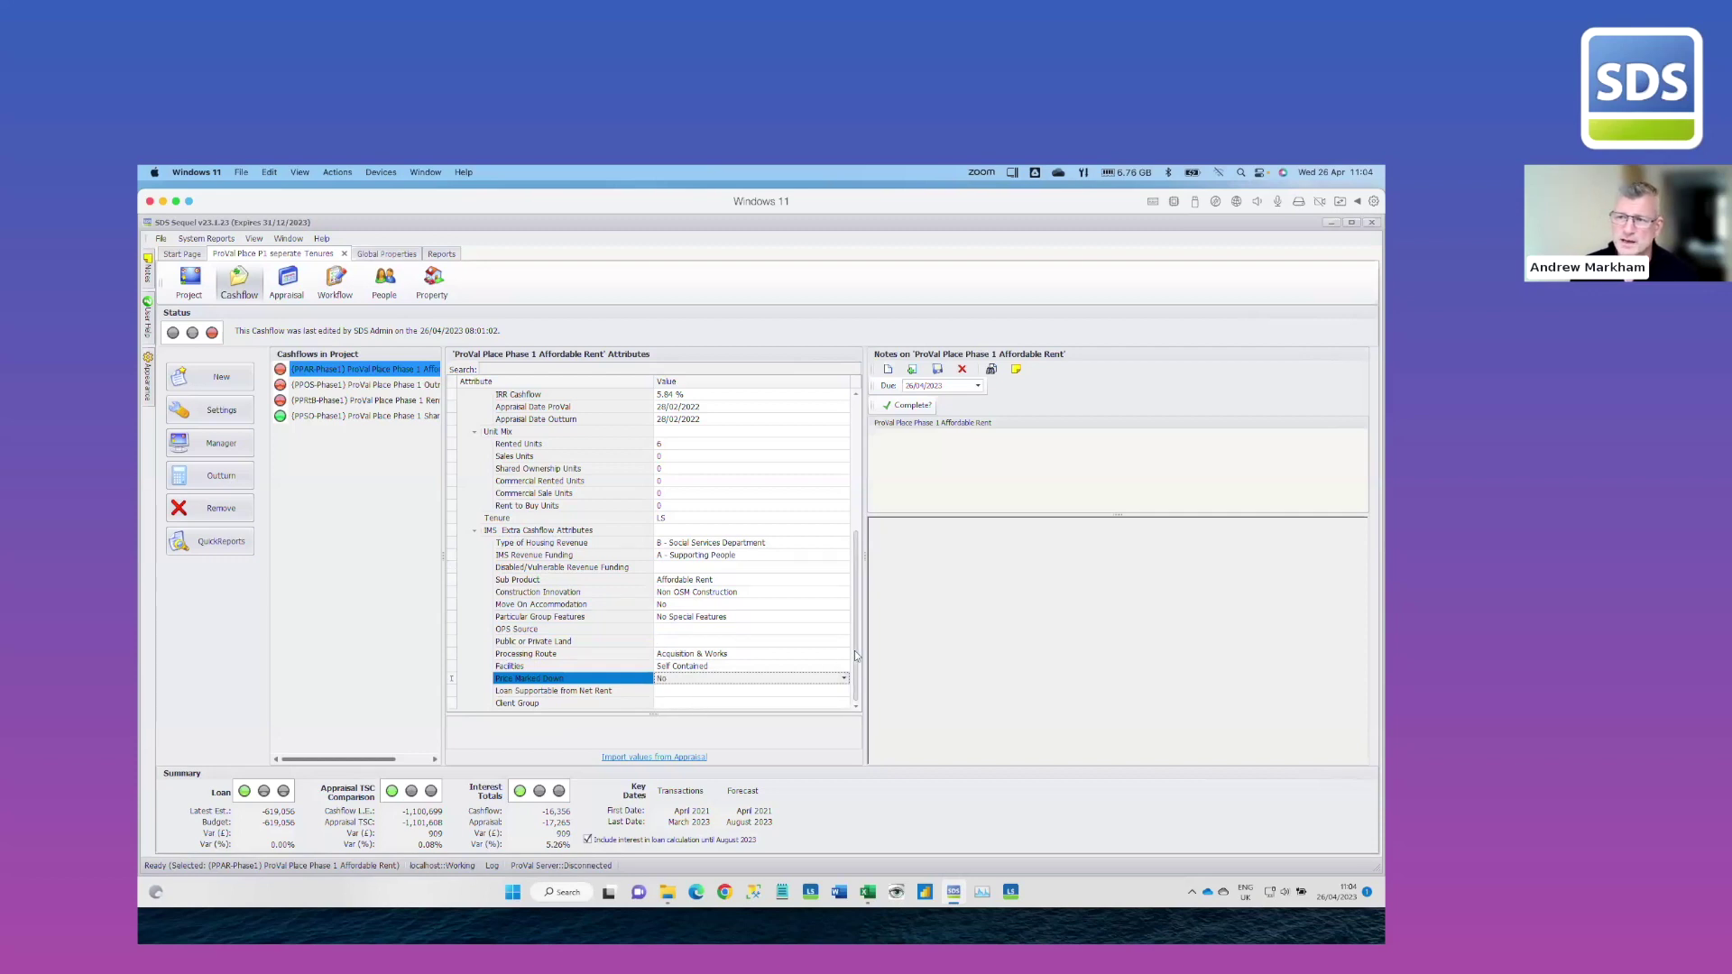
left_click(735, 704)
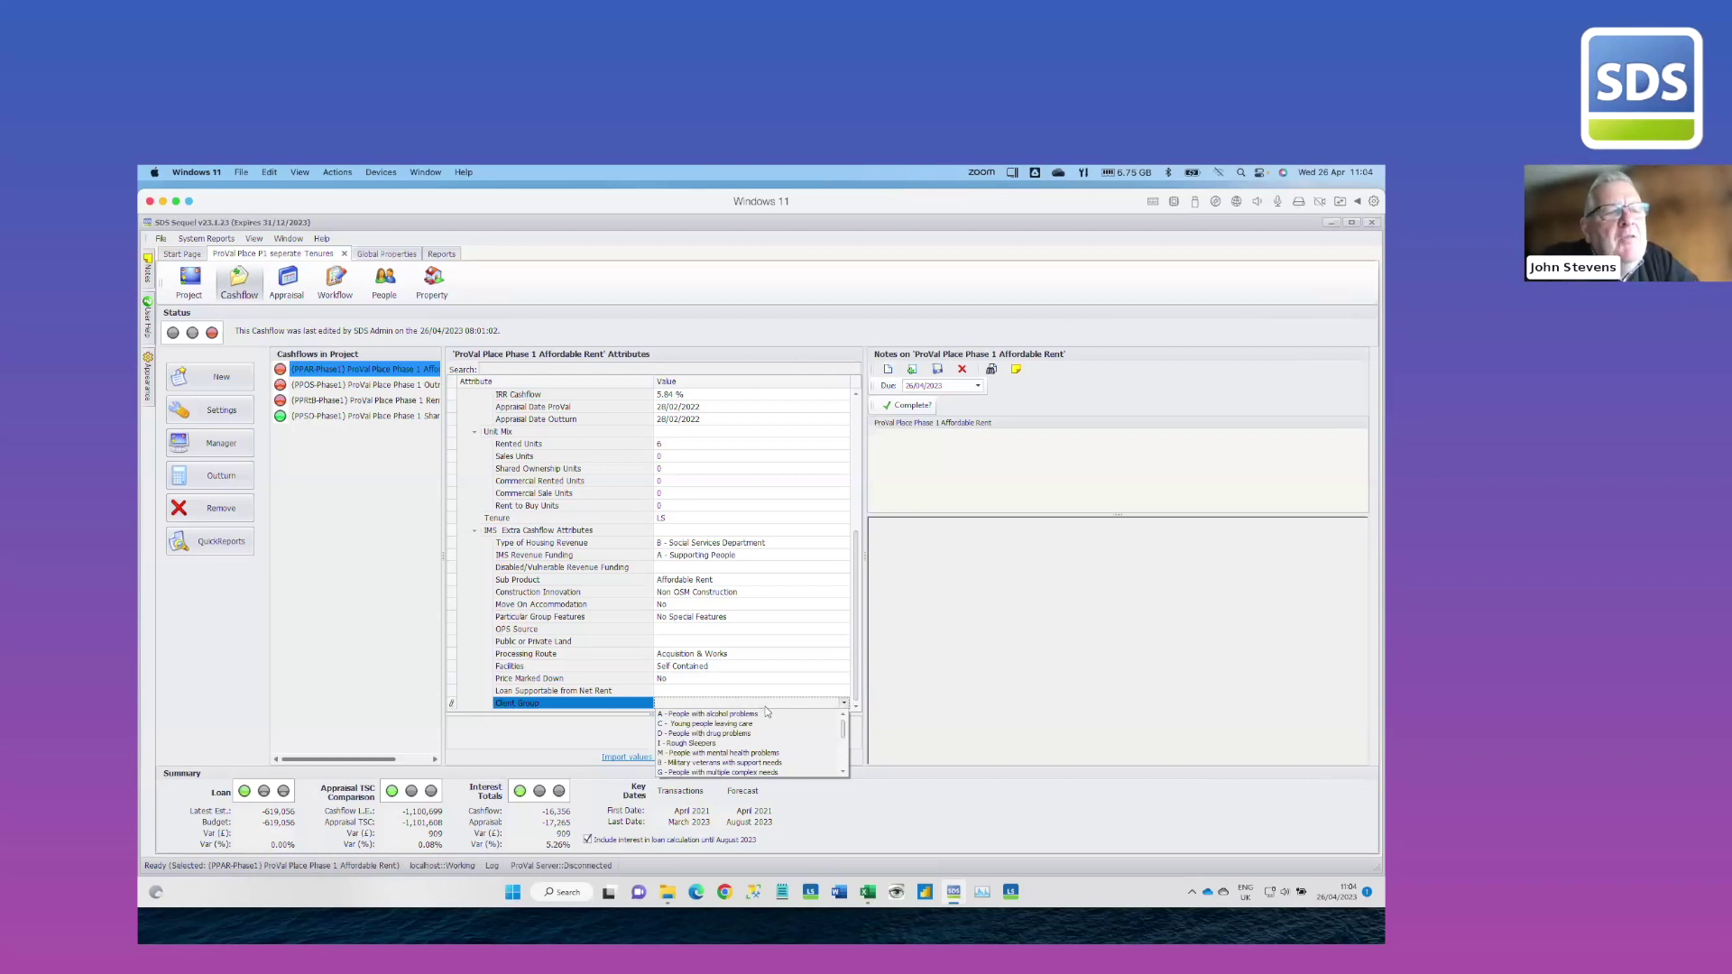
left_click(763, 707)
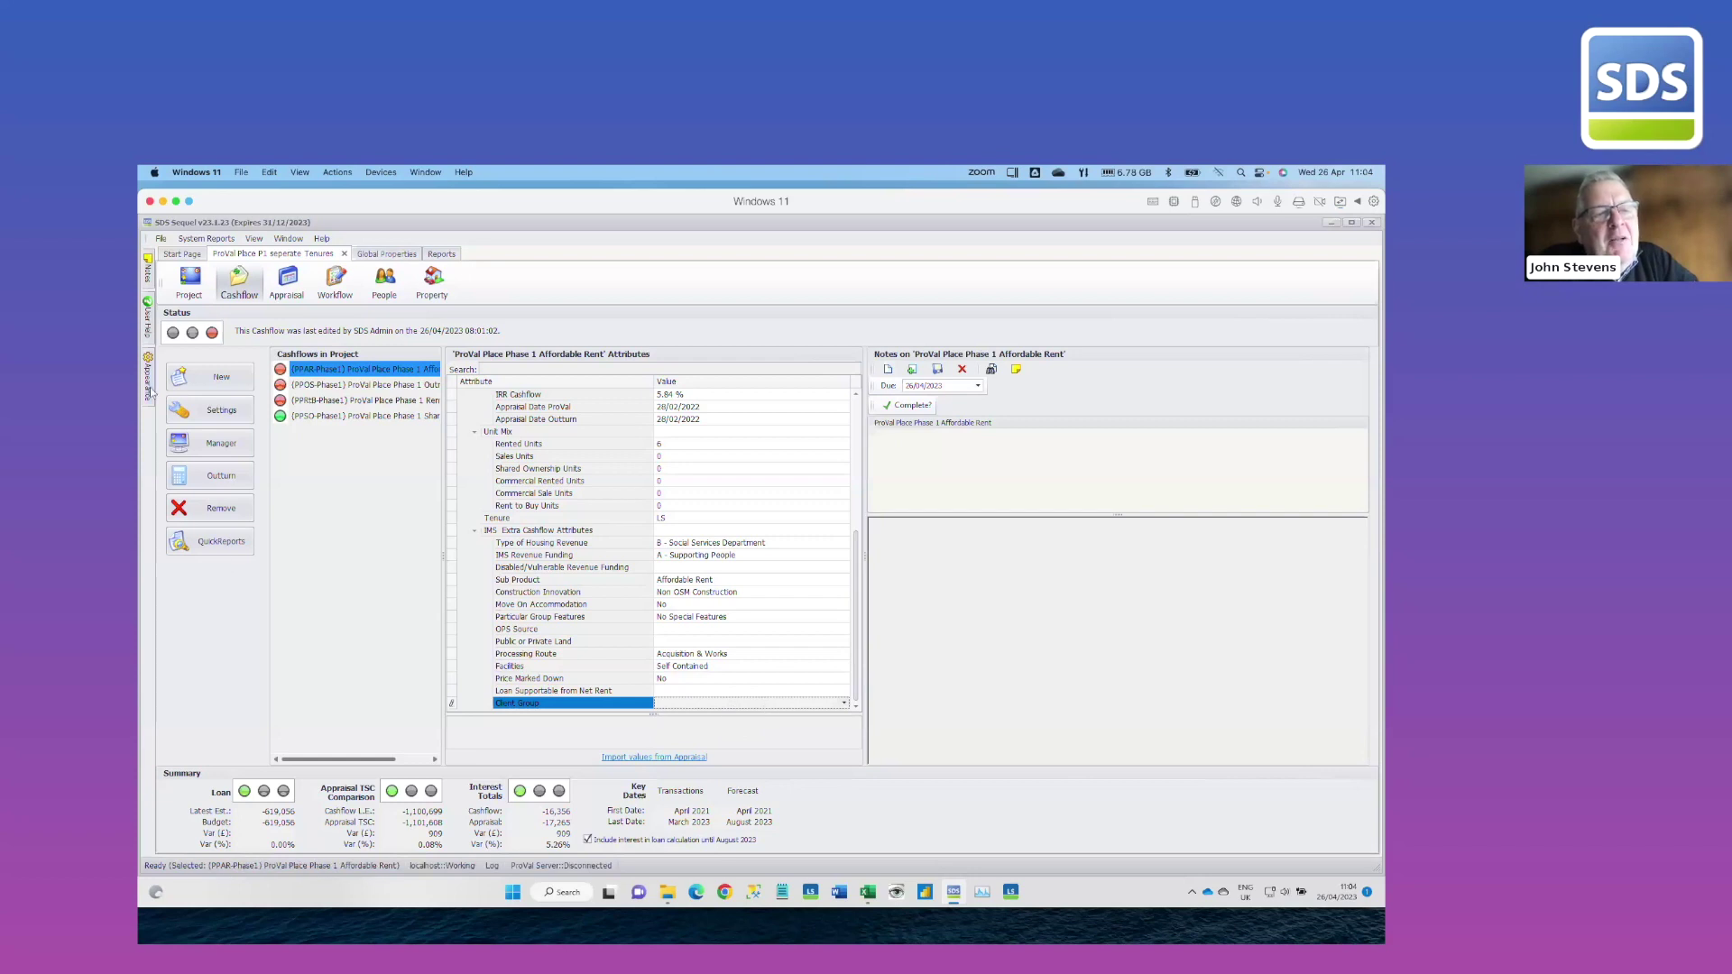
Try the Valentine skin, then apply the green Summer skin instead
mouse_move(150, 386)
scroll(267, 637, "down", 10)
scroll(264, 637, "down", 8)
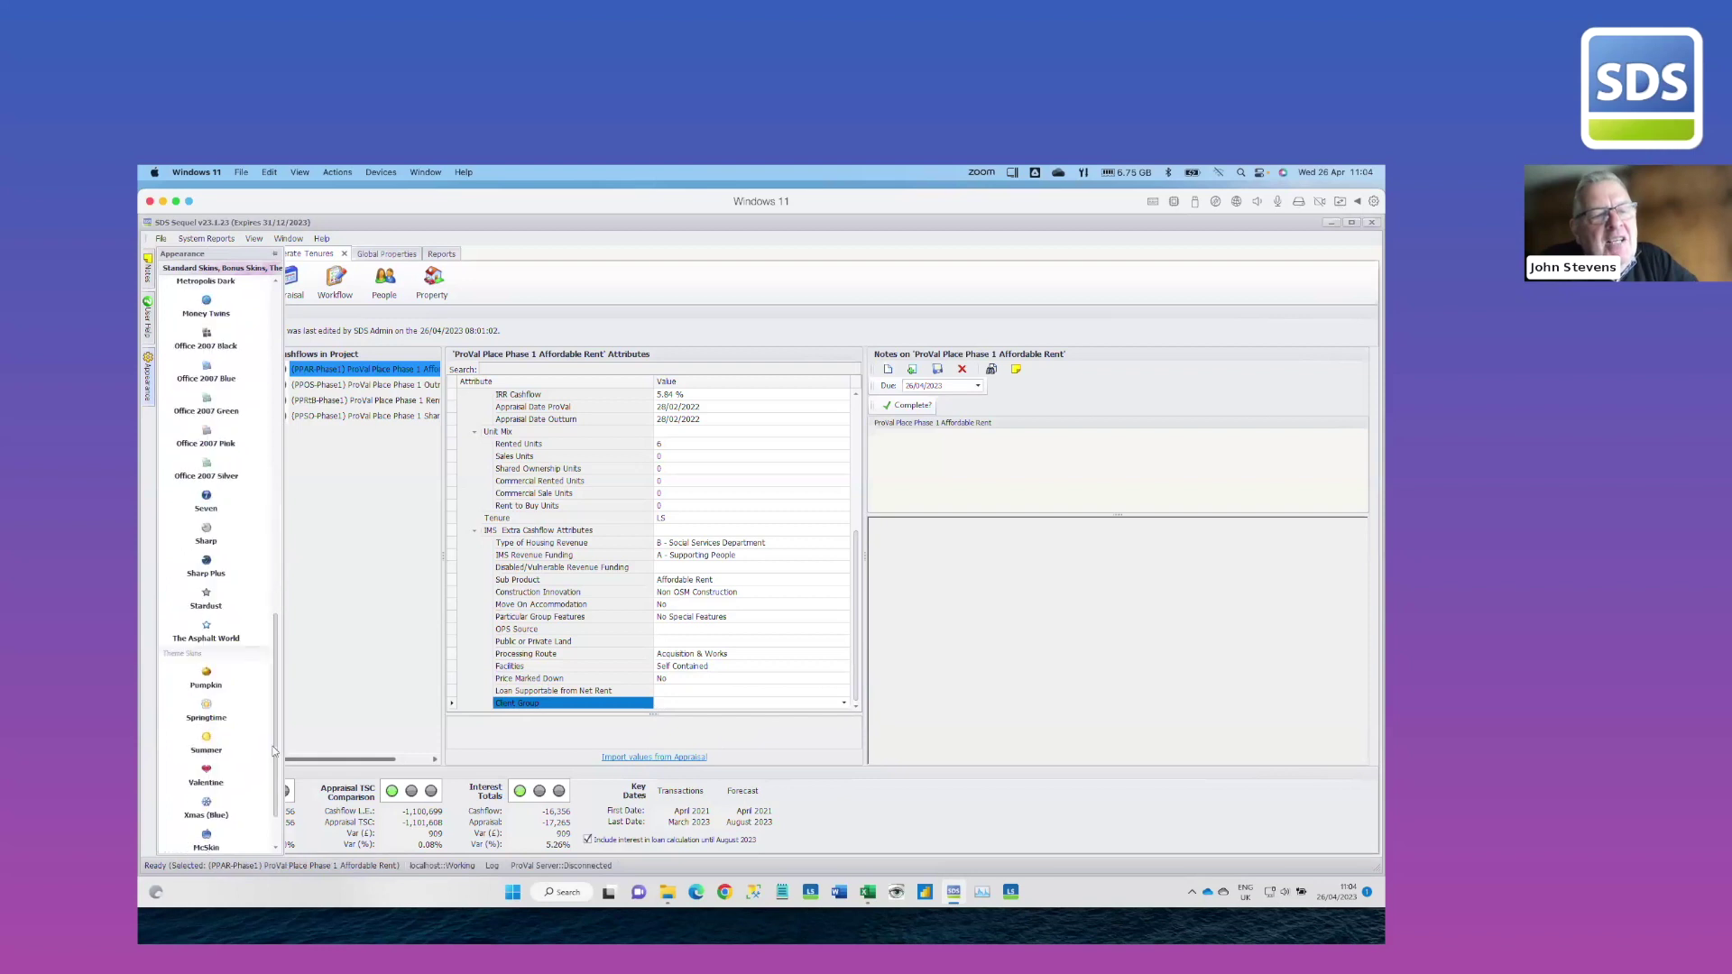
left_click(206, 708)
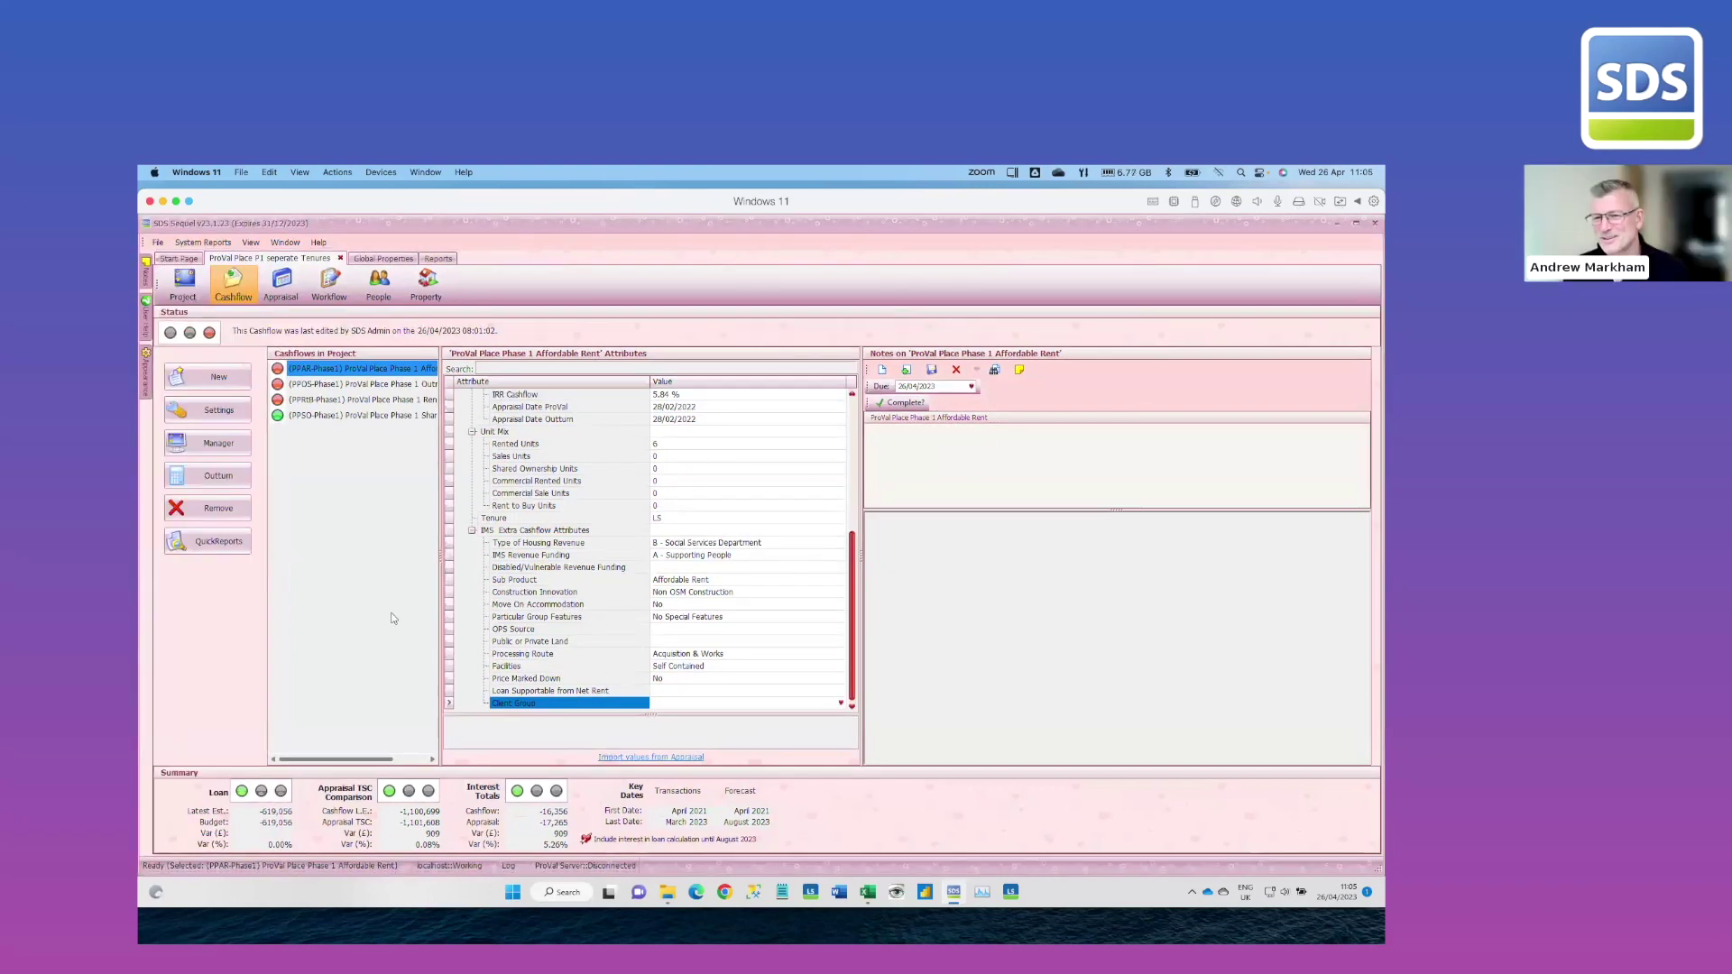
mouse_move(147, 375)
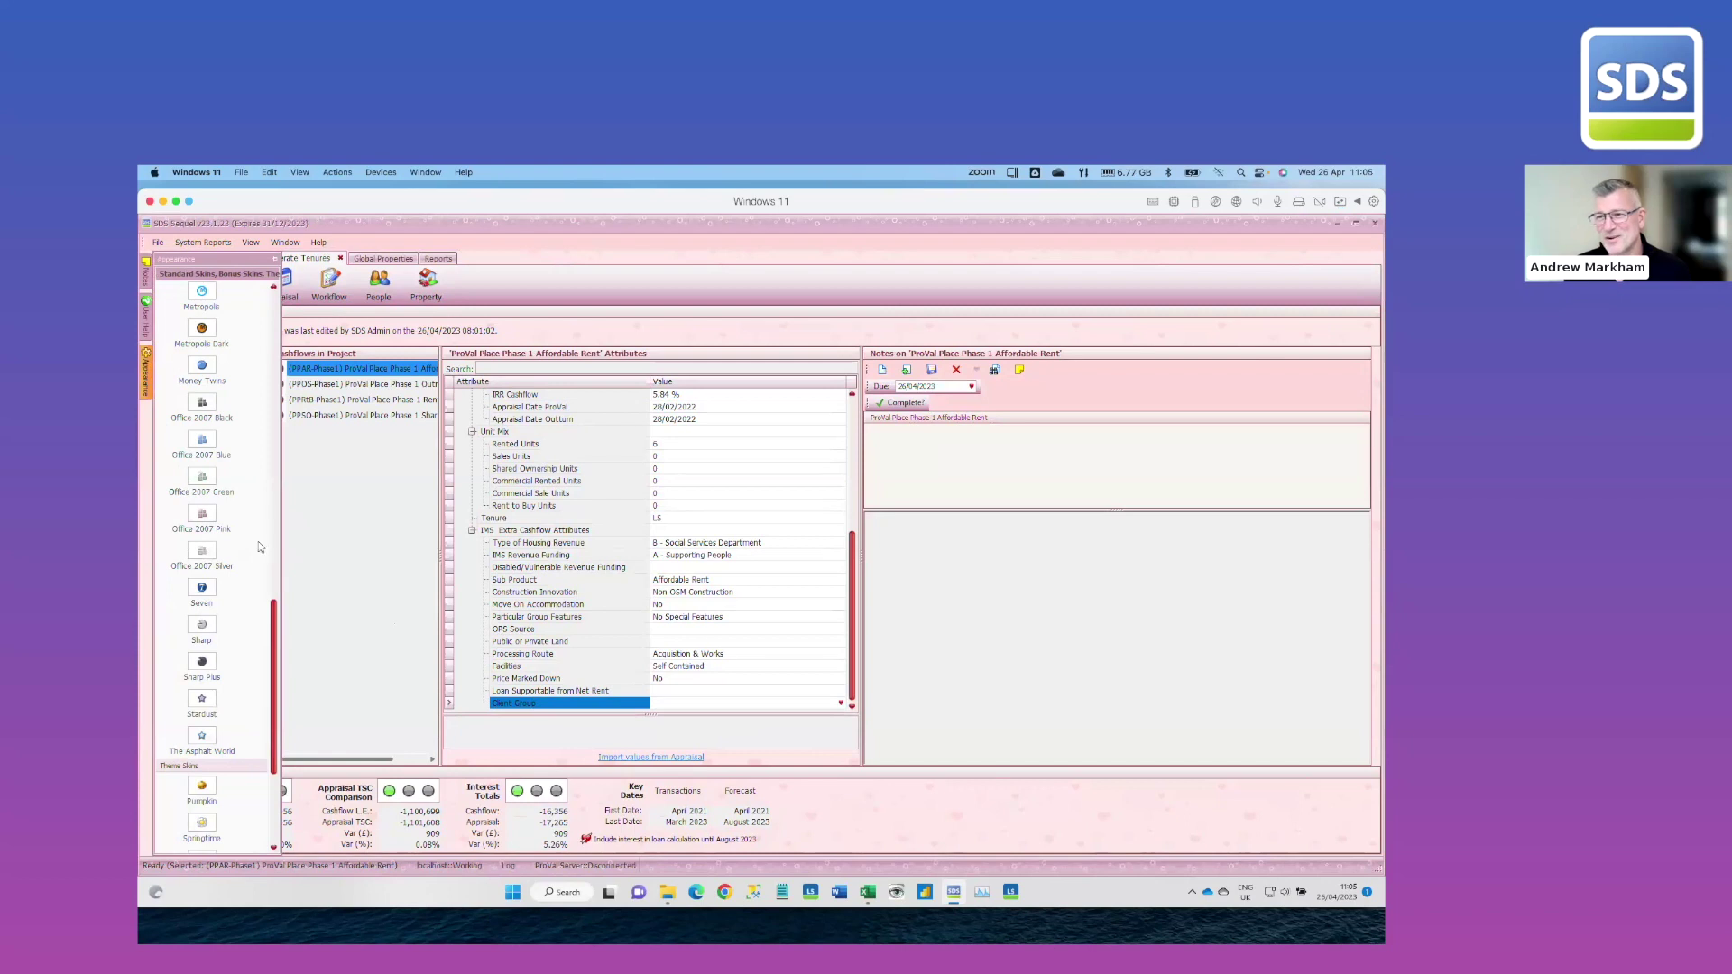
scroll(278, 626, "down", 3)
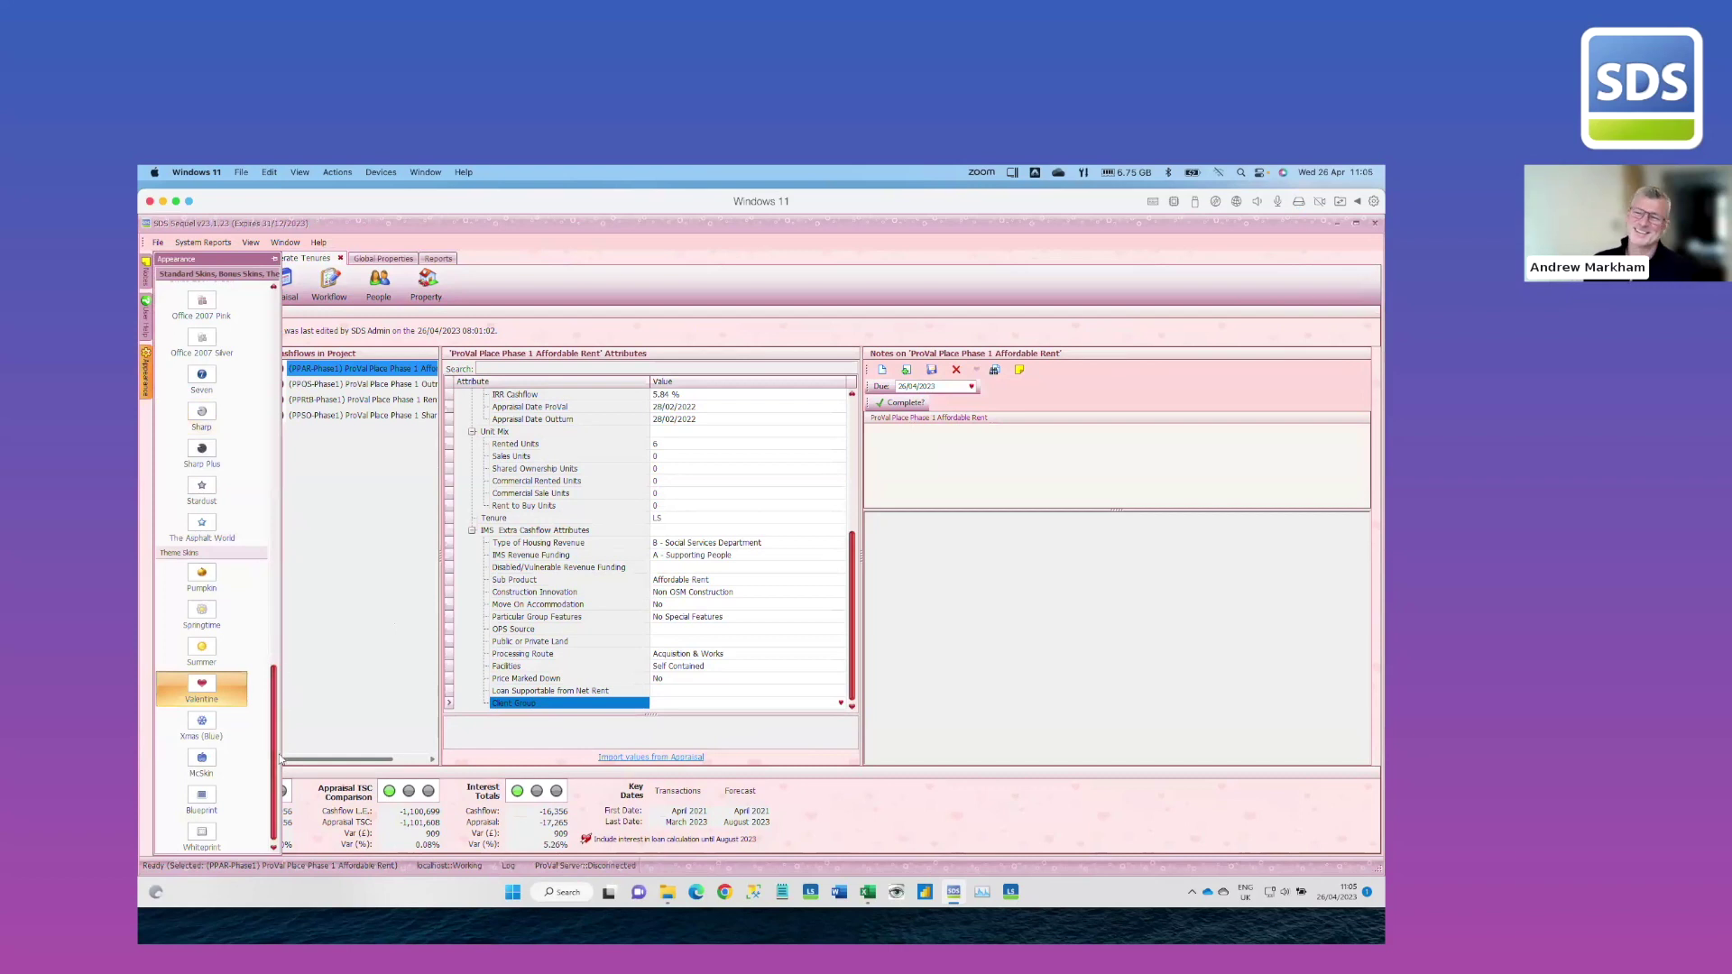
left_click(217, 647)
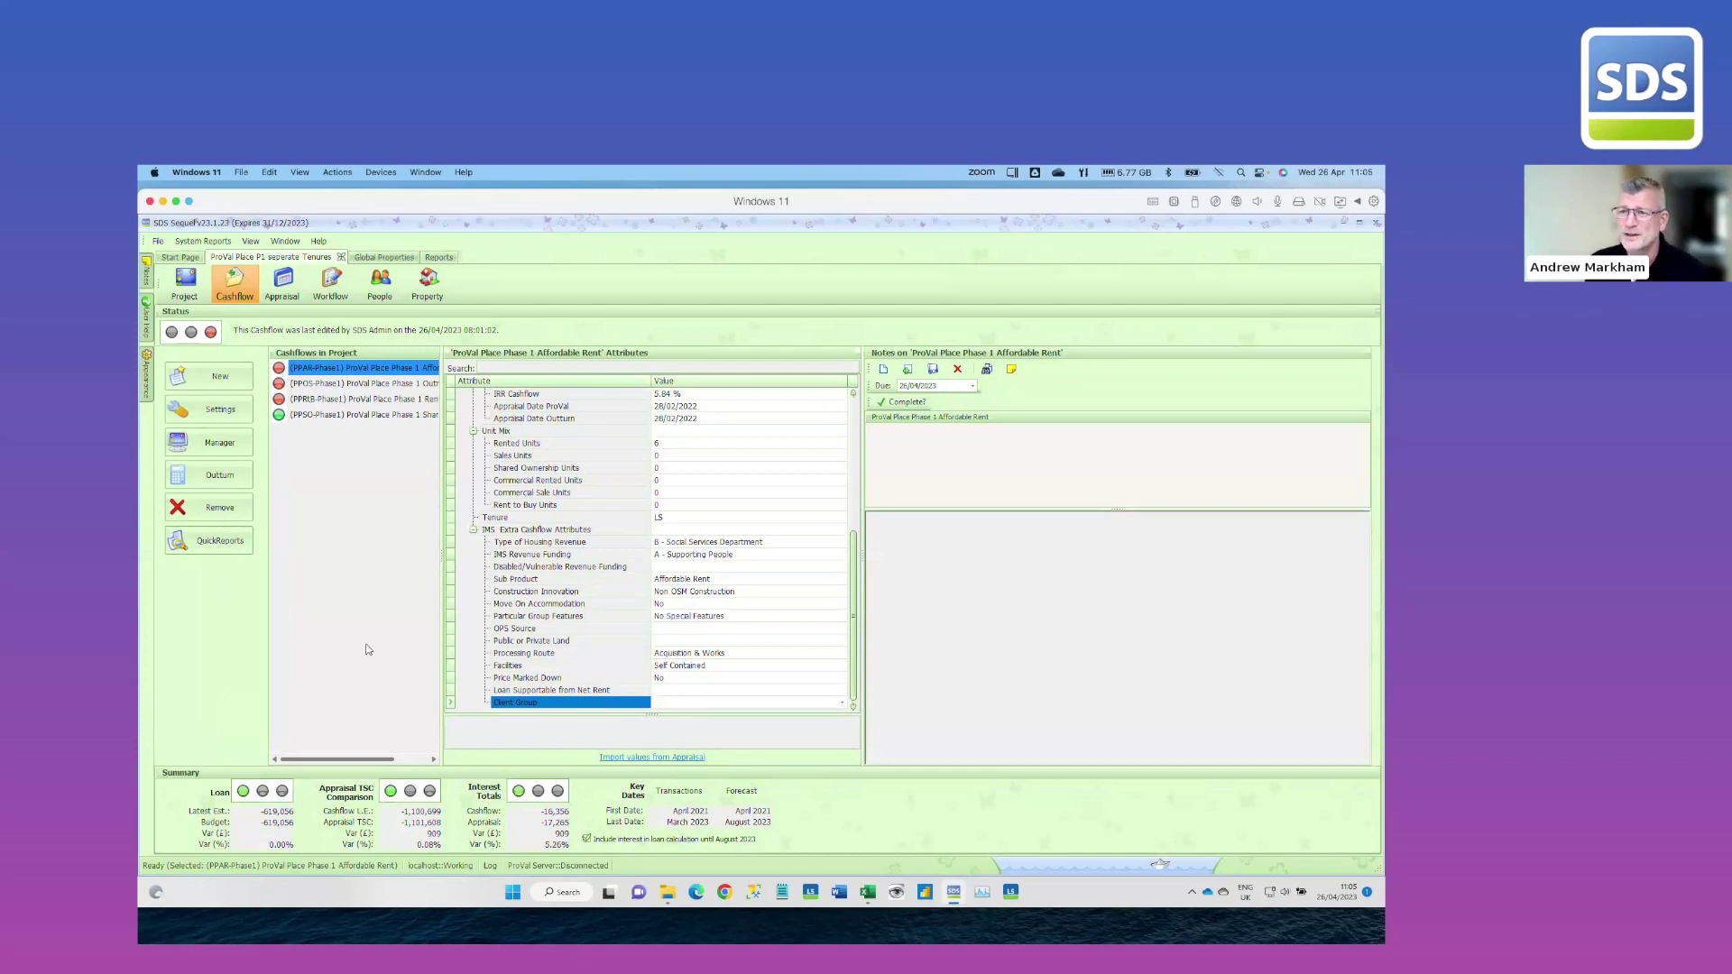
Open the project's properties and select the 7 x Middle Block folder
left_click(418, 296)
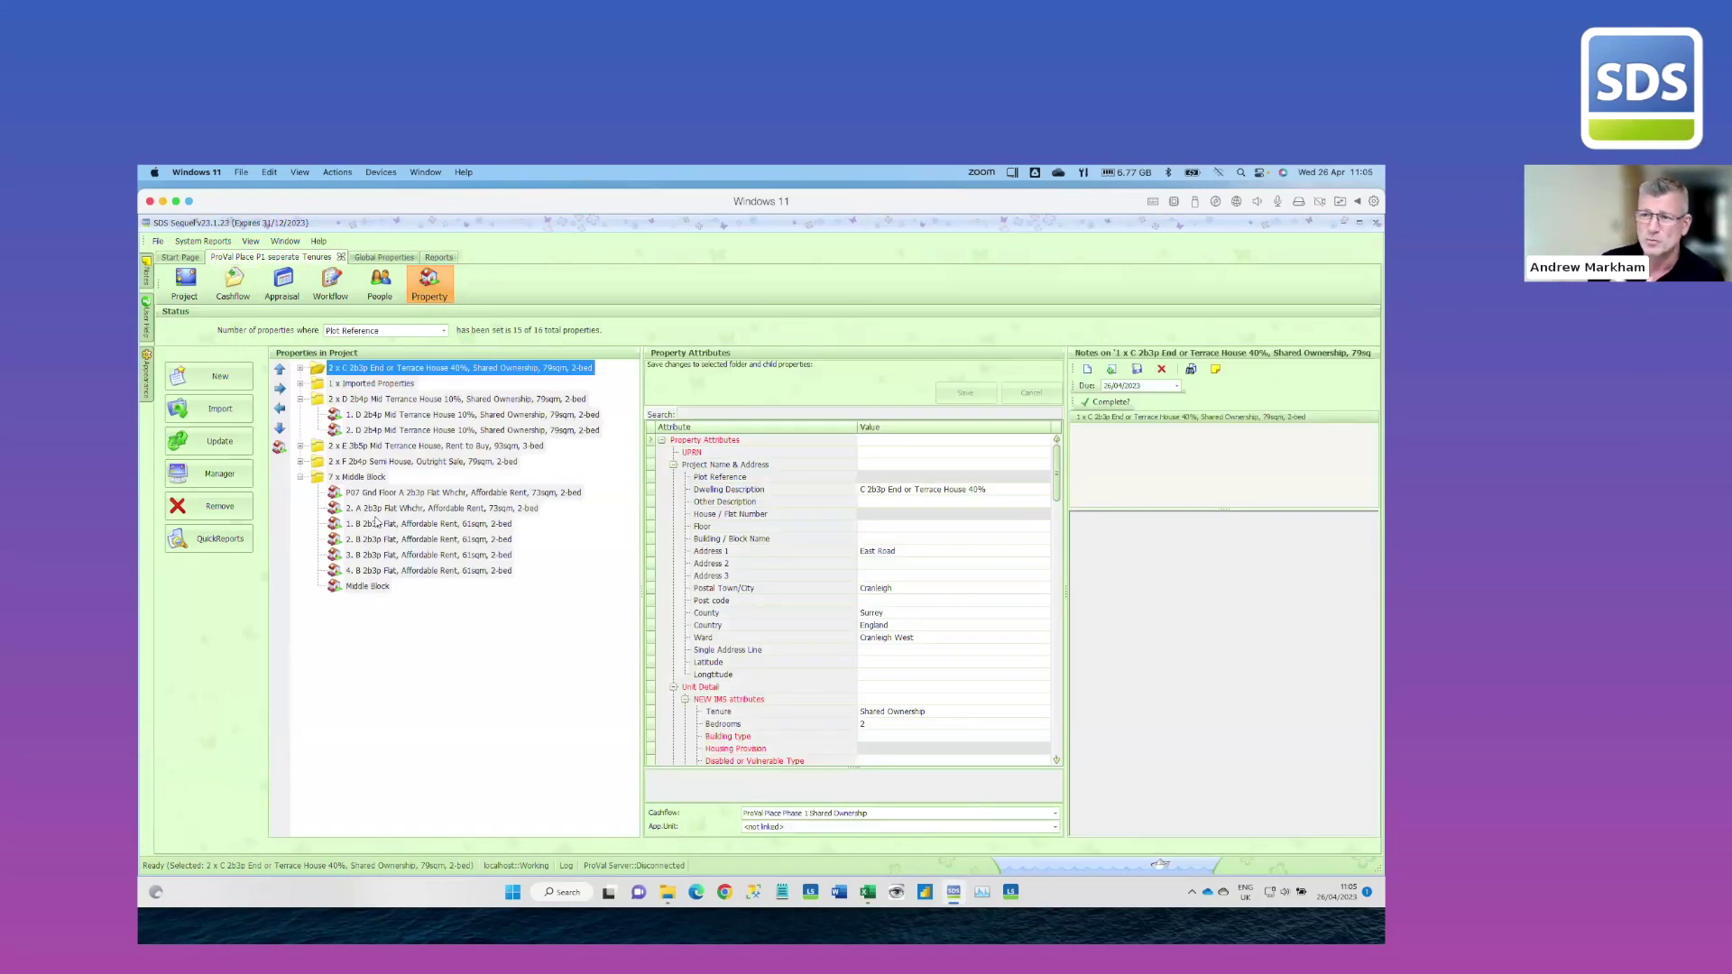
left_click(370, 477)
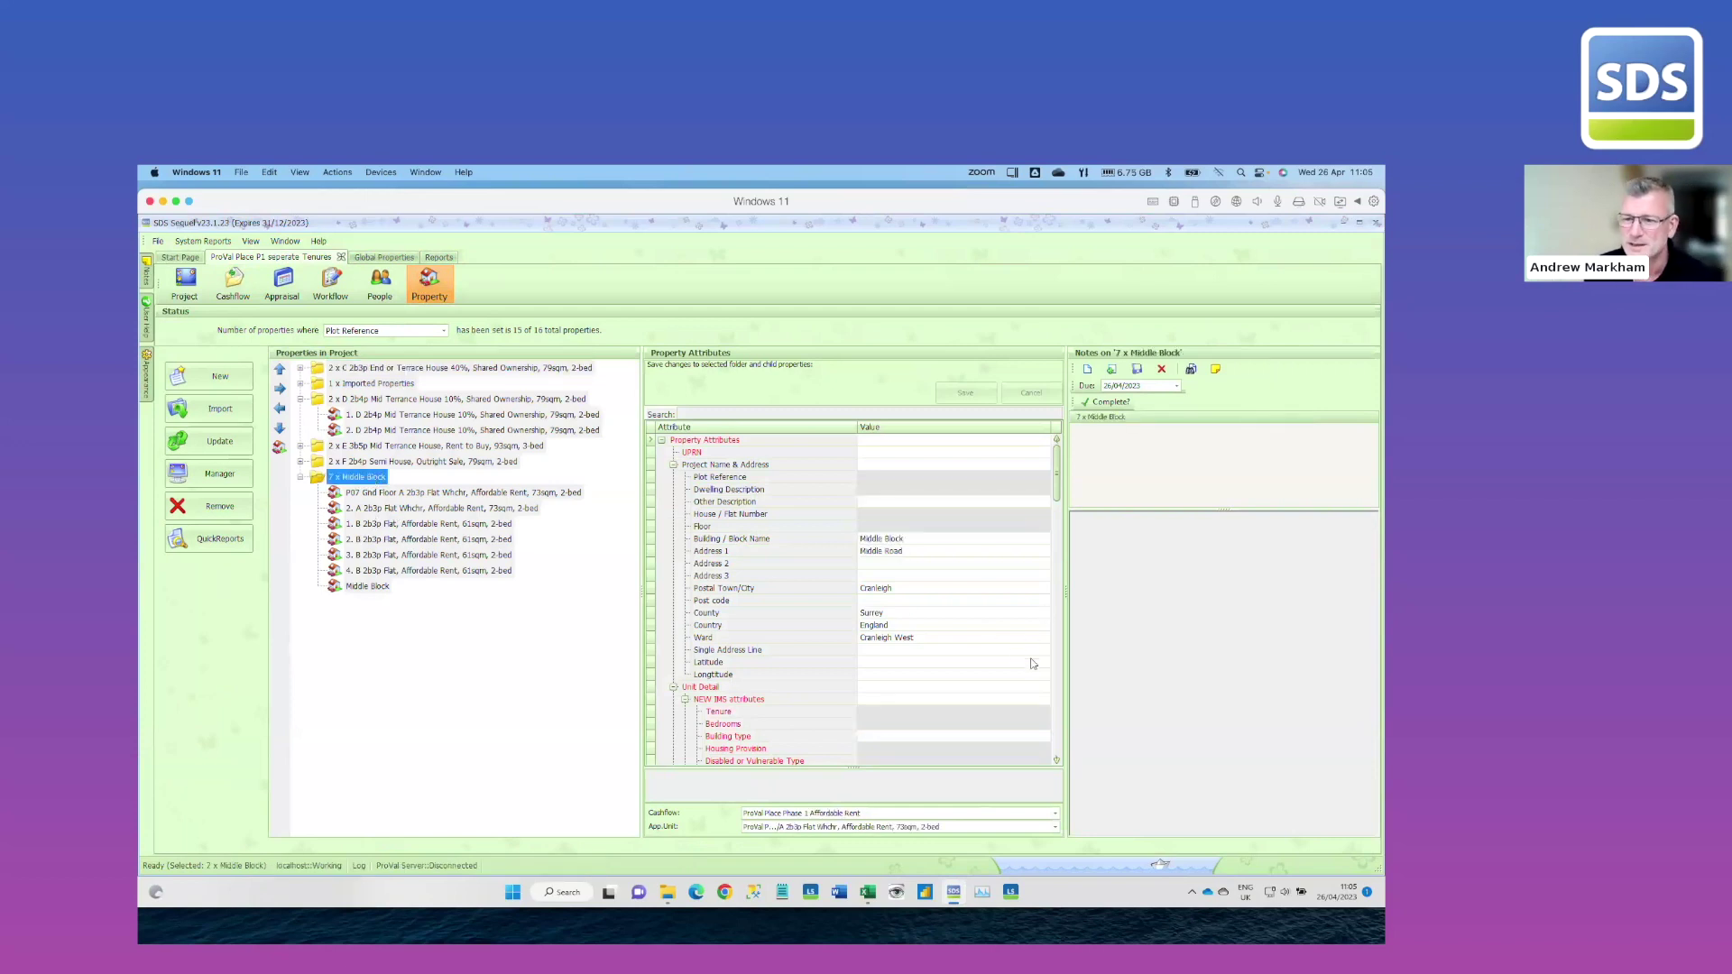
scroll(1025, 643, "down", 2)
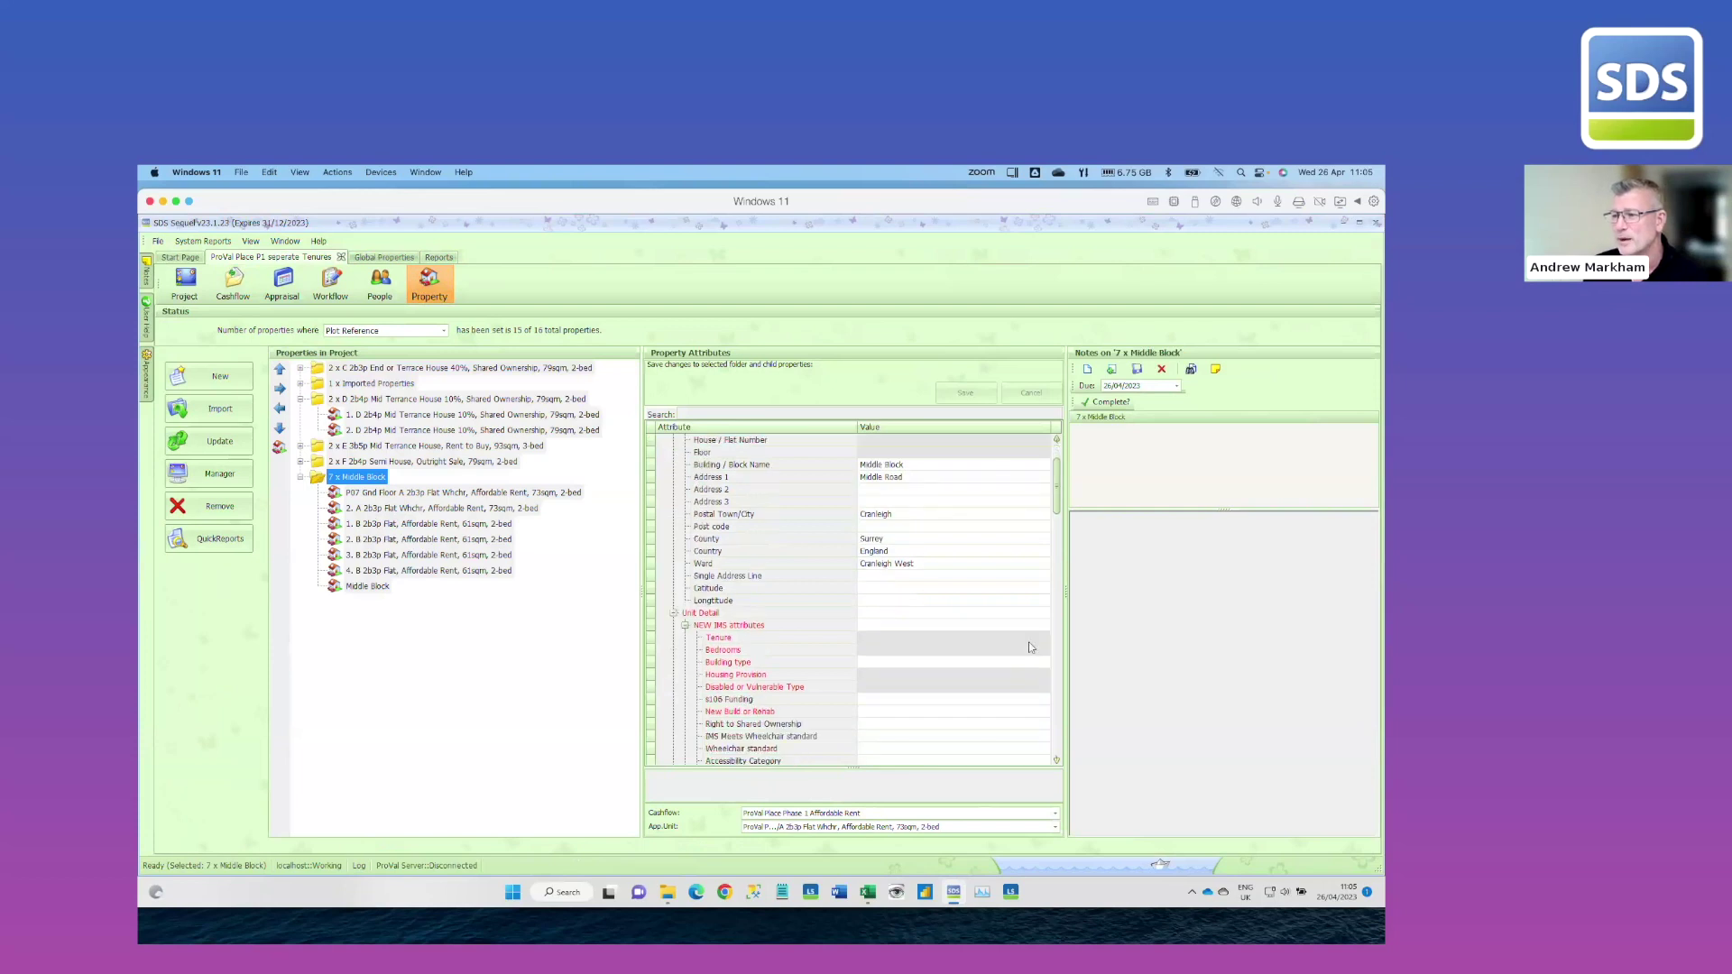
scroll(1031, 647, "down", 2)
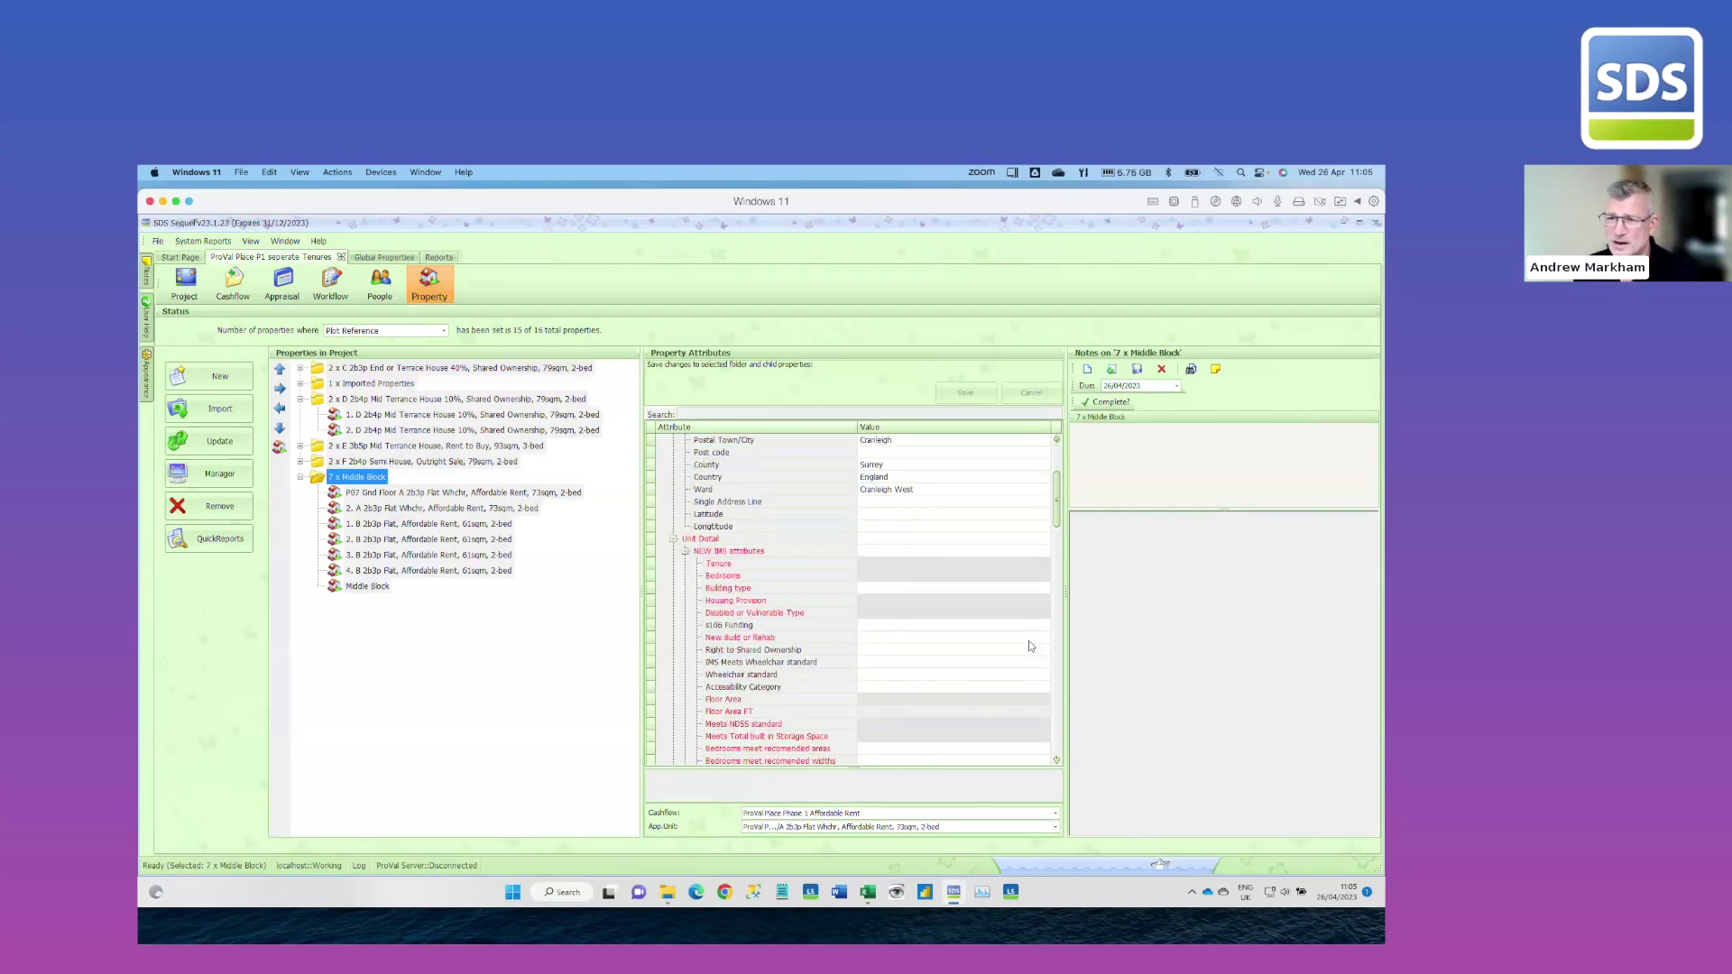
Set Building type to Flat, New Build or Rehab to Newbuild, and Right to Shared Ownership to No
left_click(1033, 590)
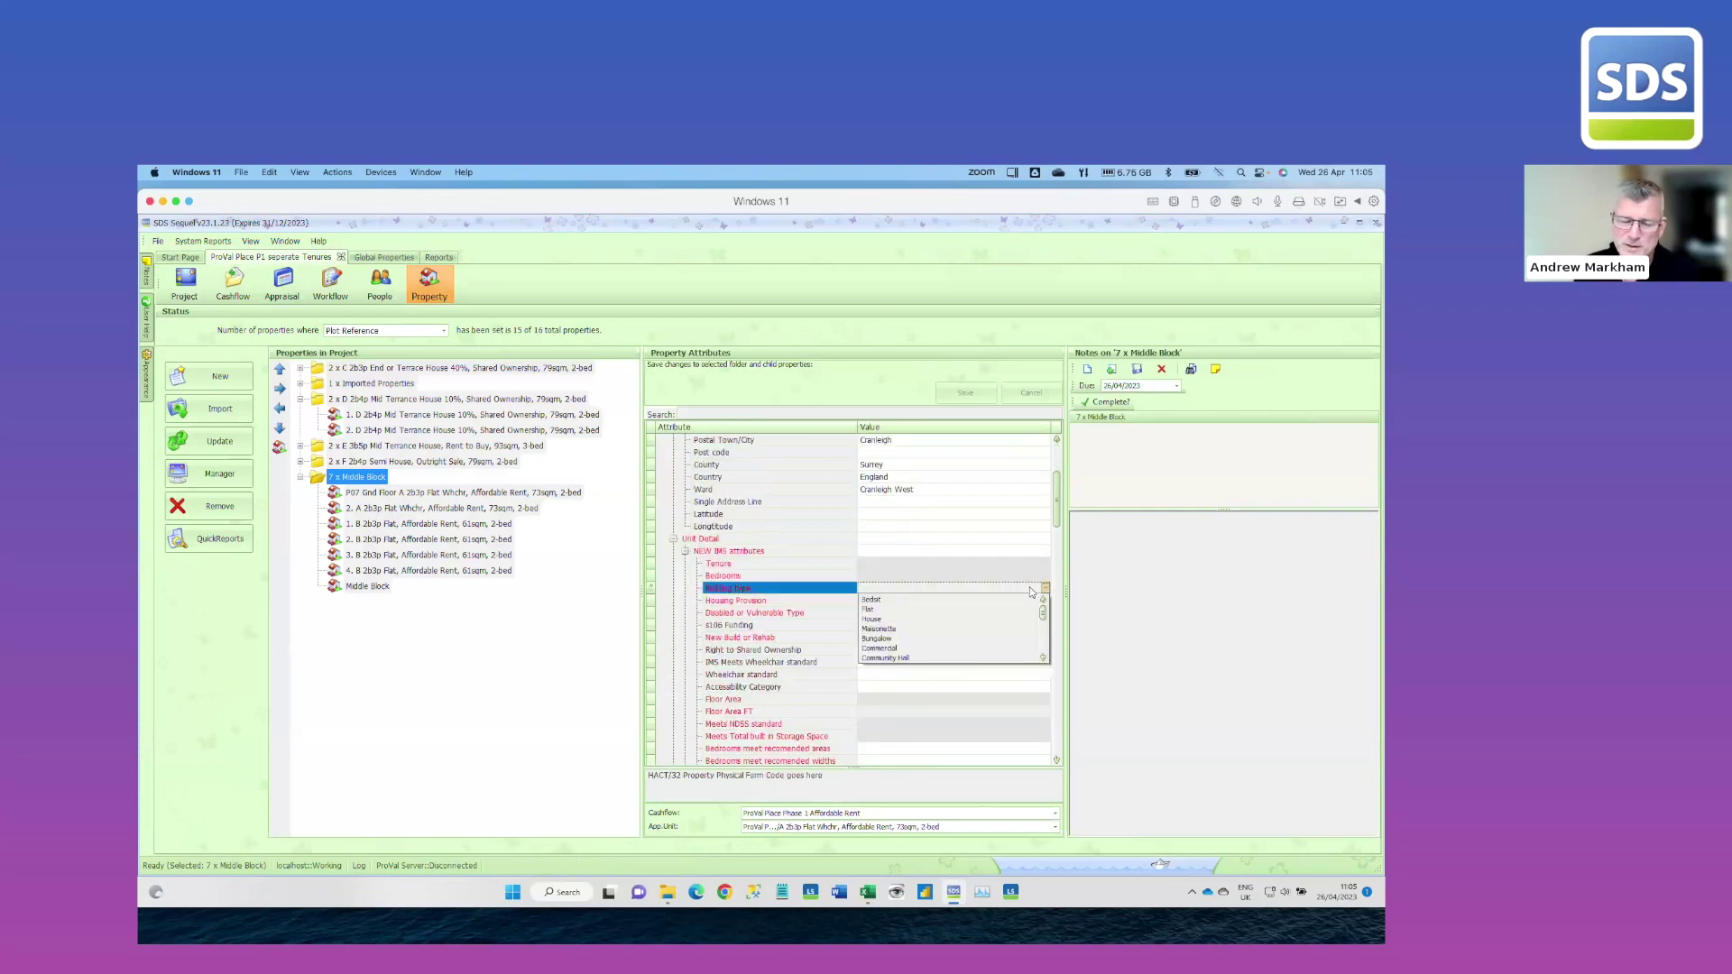
left_click(868, 612)
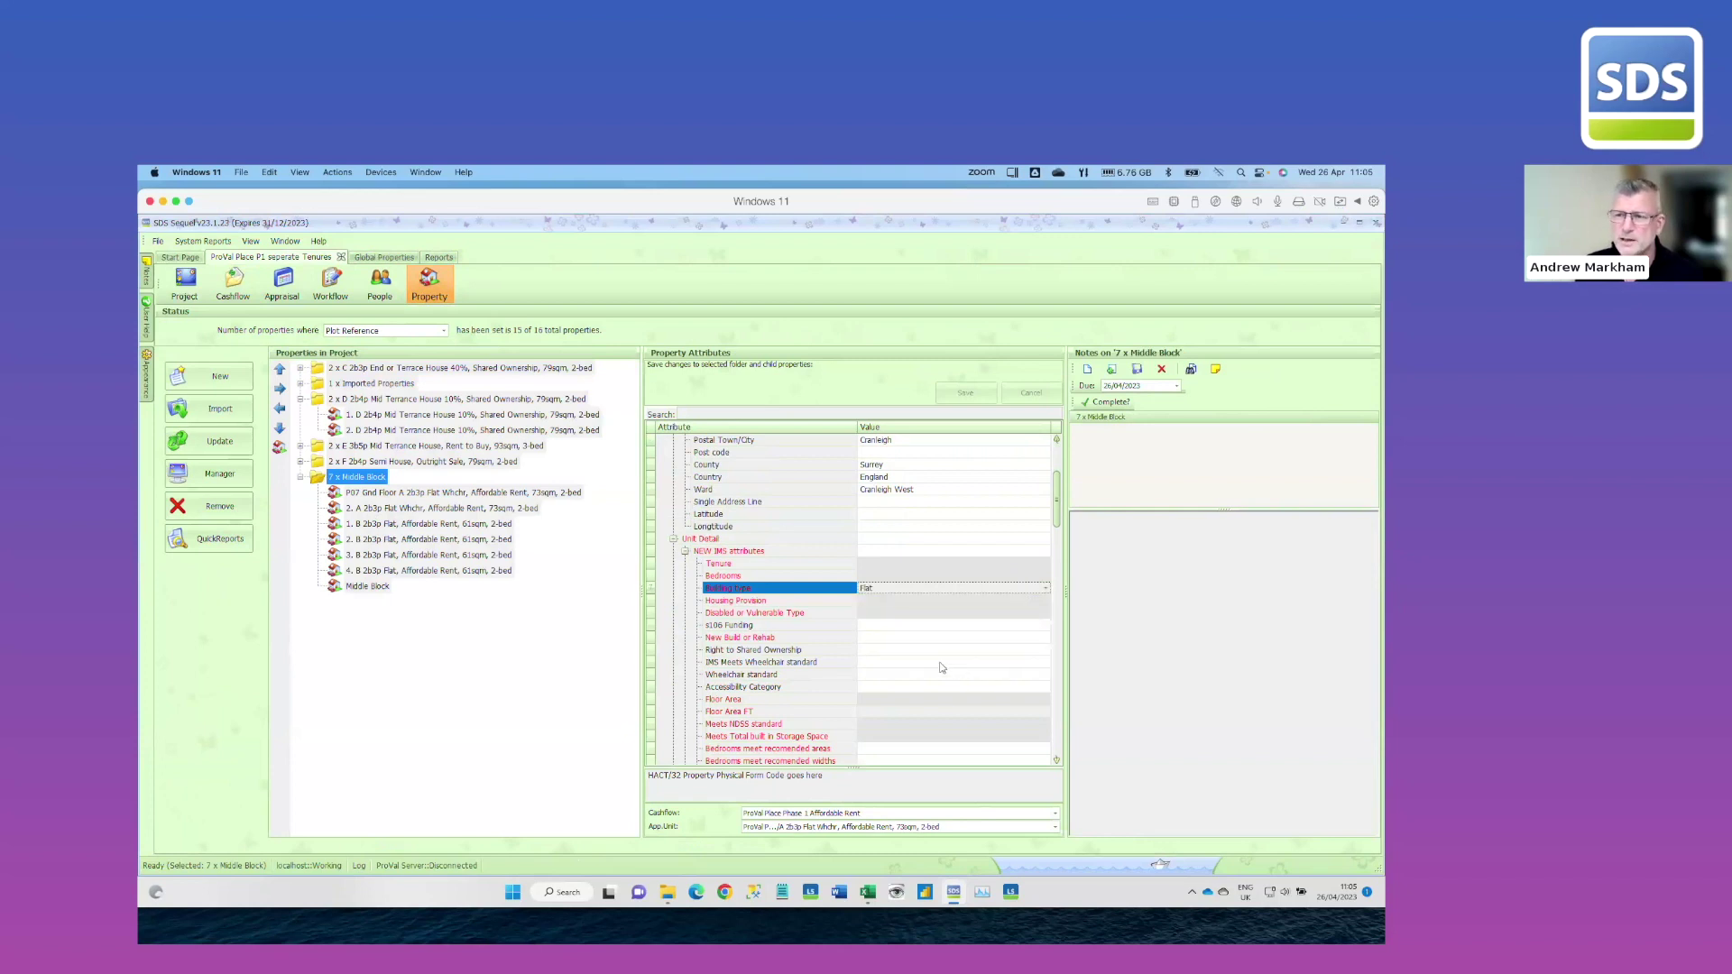
left_click(912, 638)
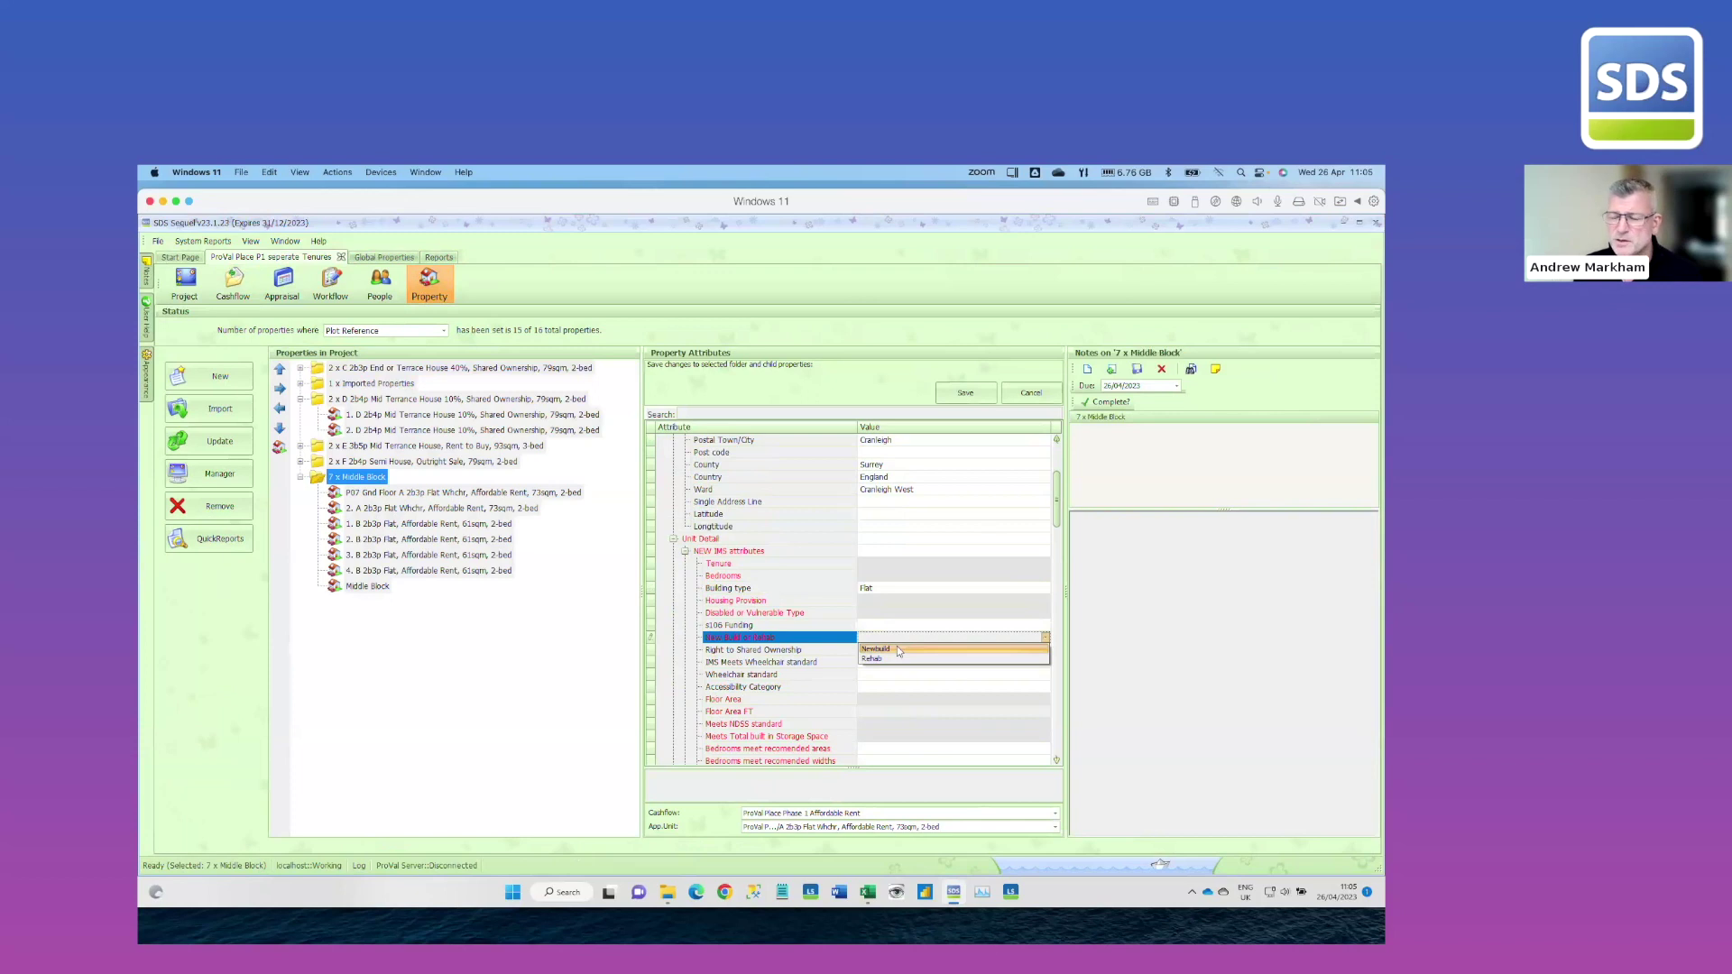
left_click(899, 650)
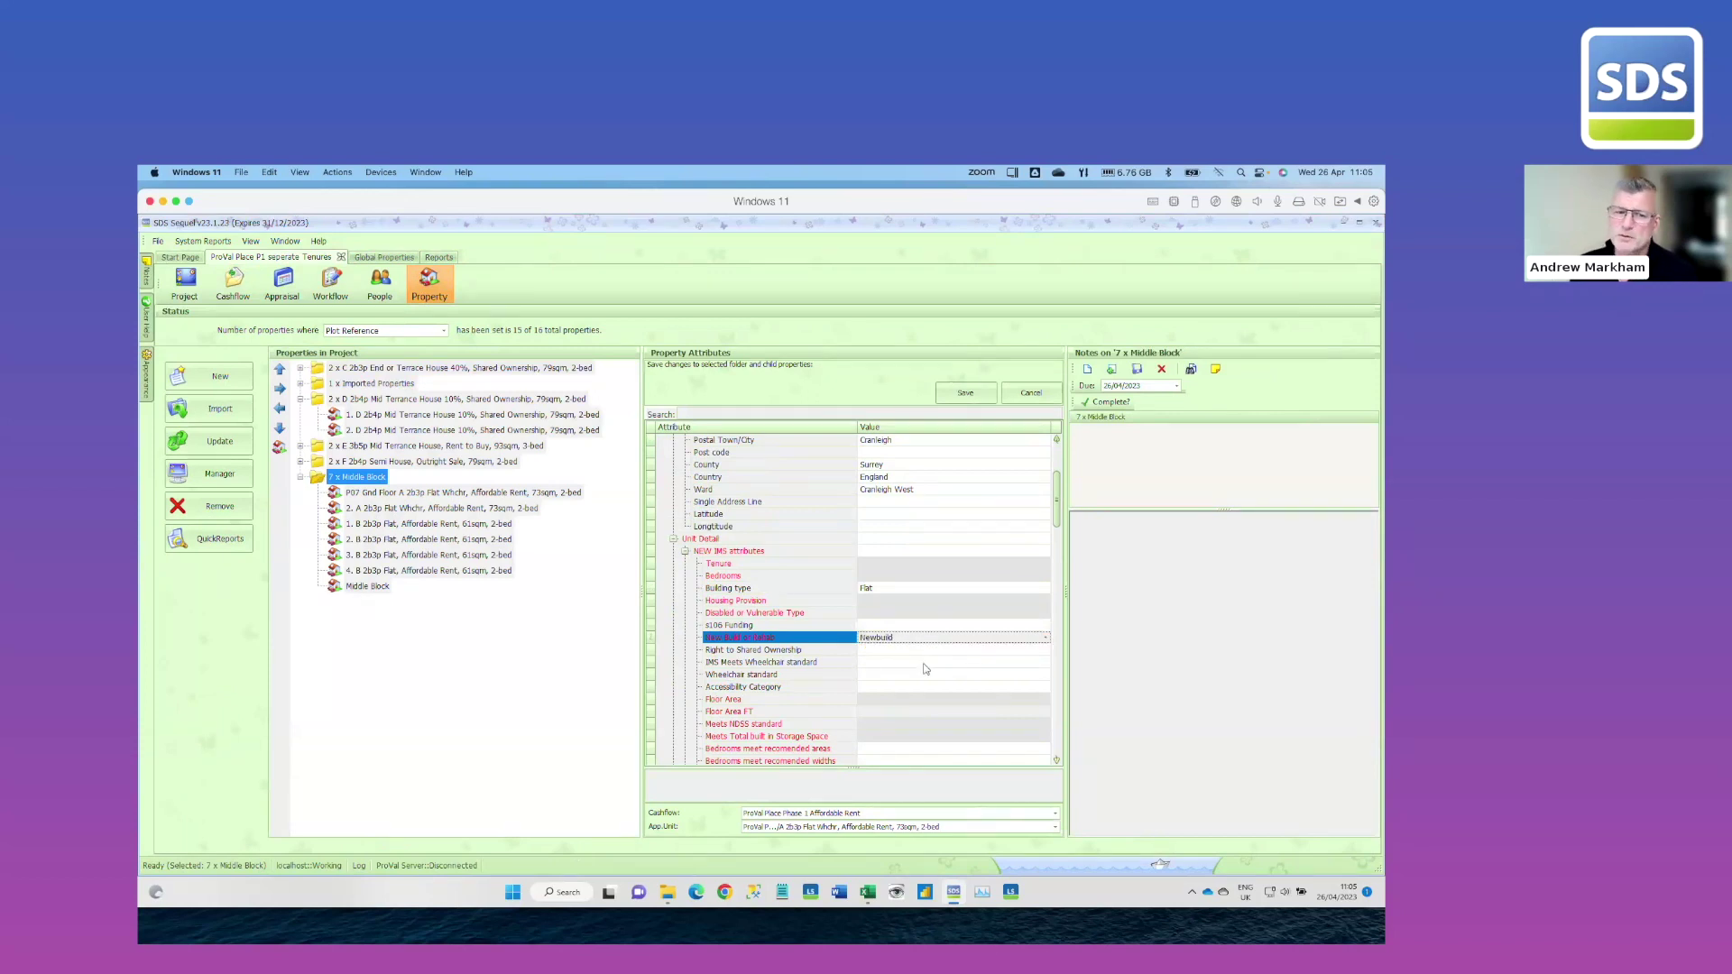
left_click(898, 652)
left_click(929, 673)
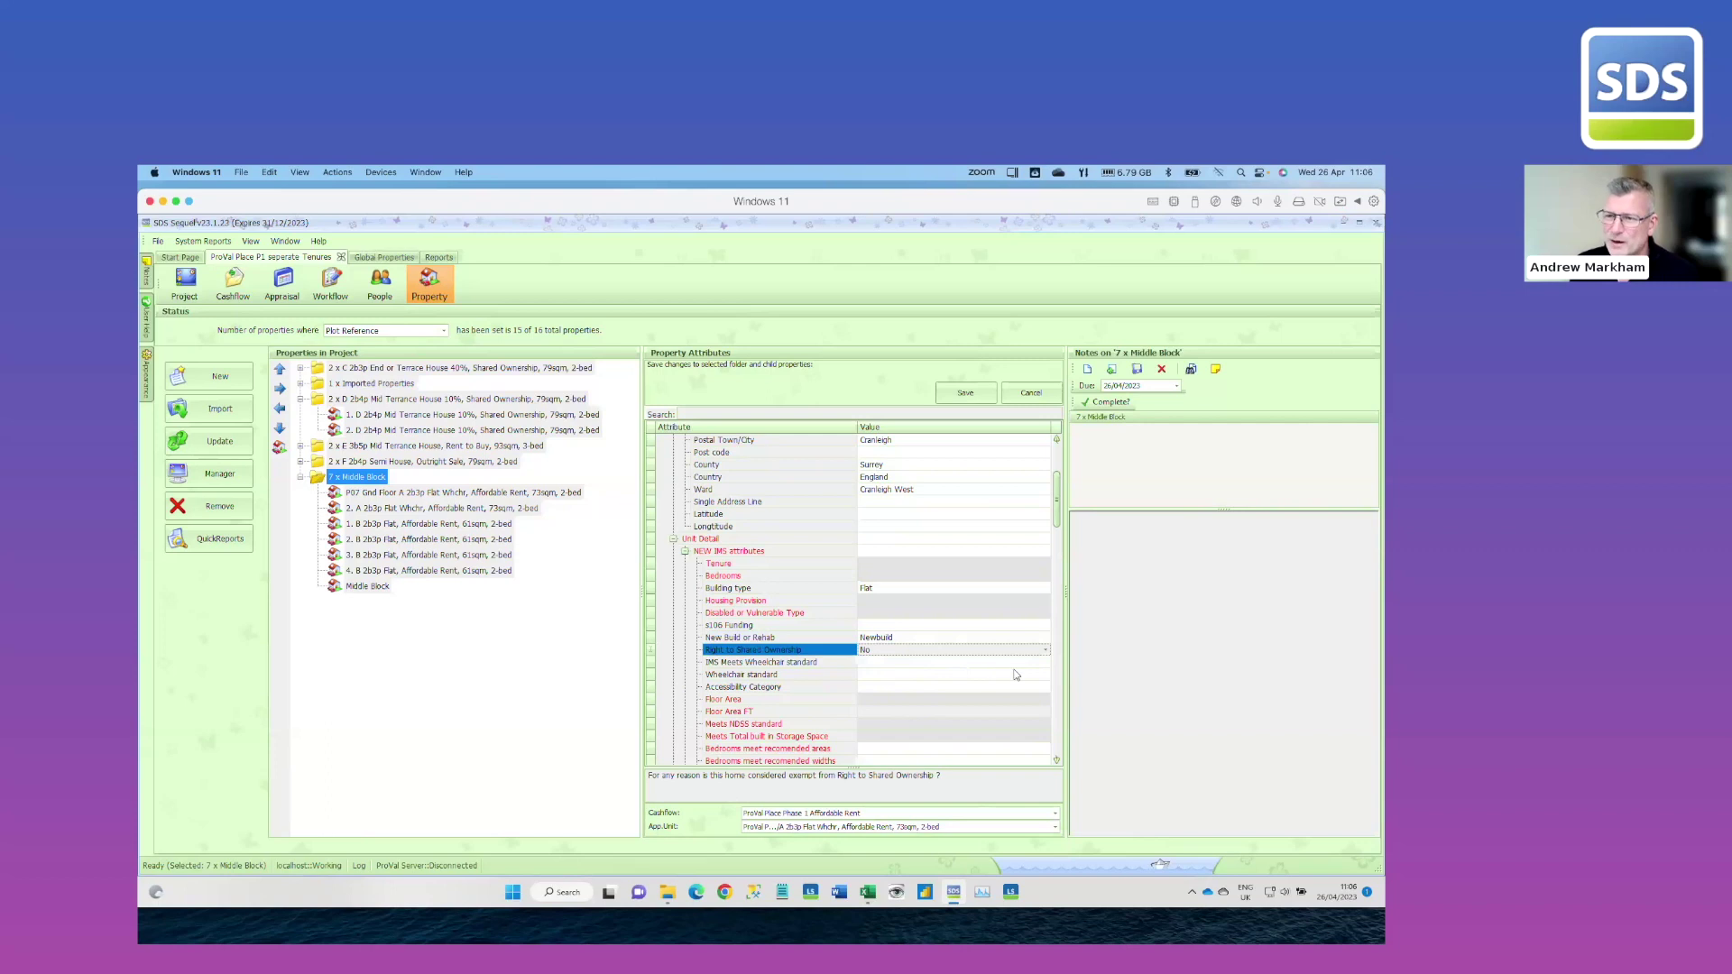
Set both bedrooms-meet-recommended rows (areas and widths) to Yes and Custom Build to No
scroll(1061, 523, "down", 1)
scroll(1061, 523, "down", 4)
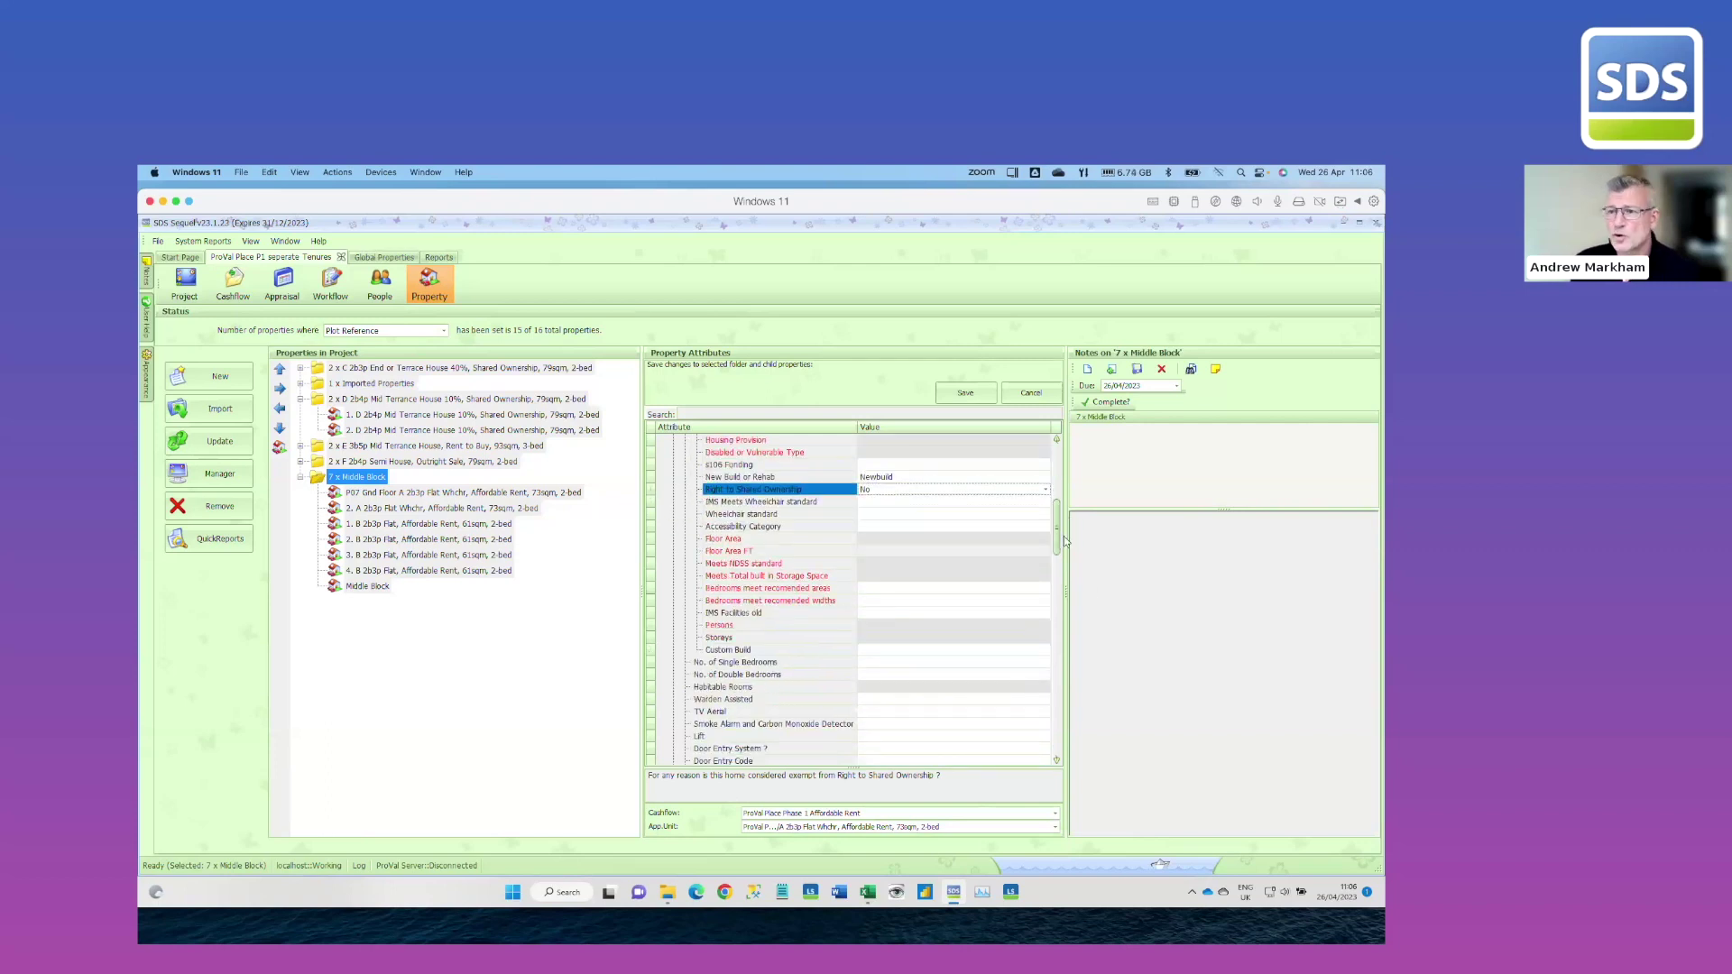
left_click(901, 590)
left_click(881, 598)
left_click(879, 603)
left_click(874, 613)
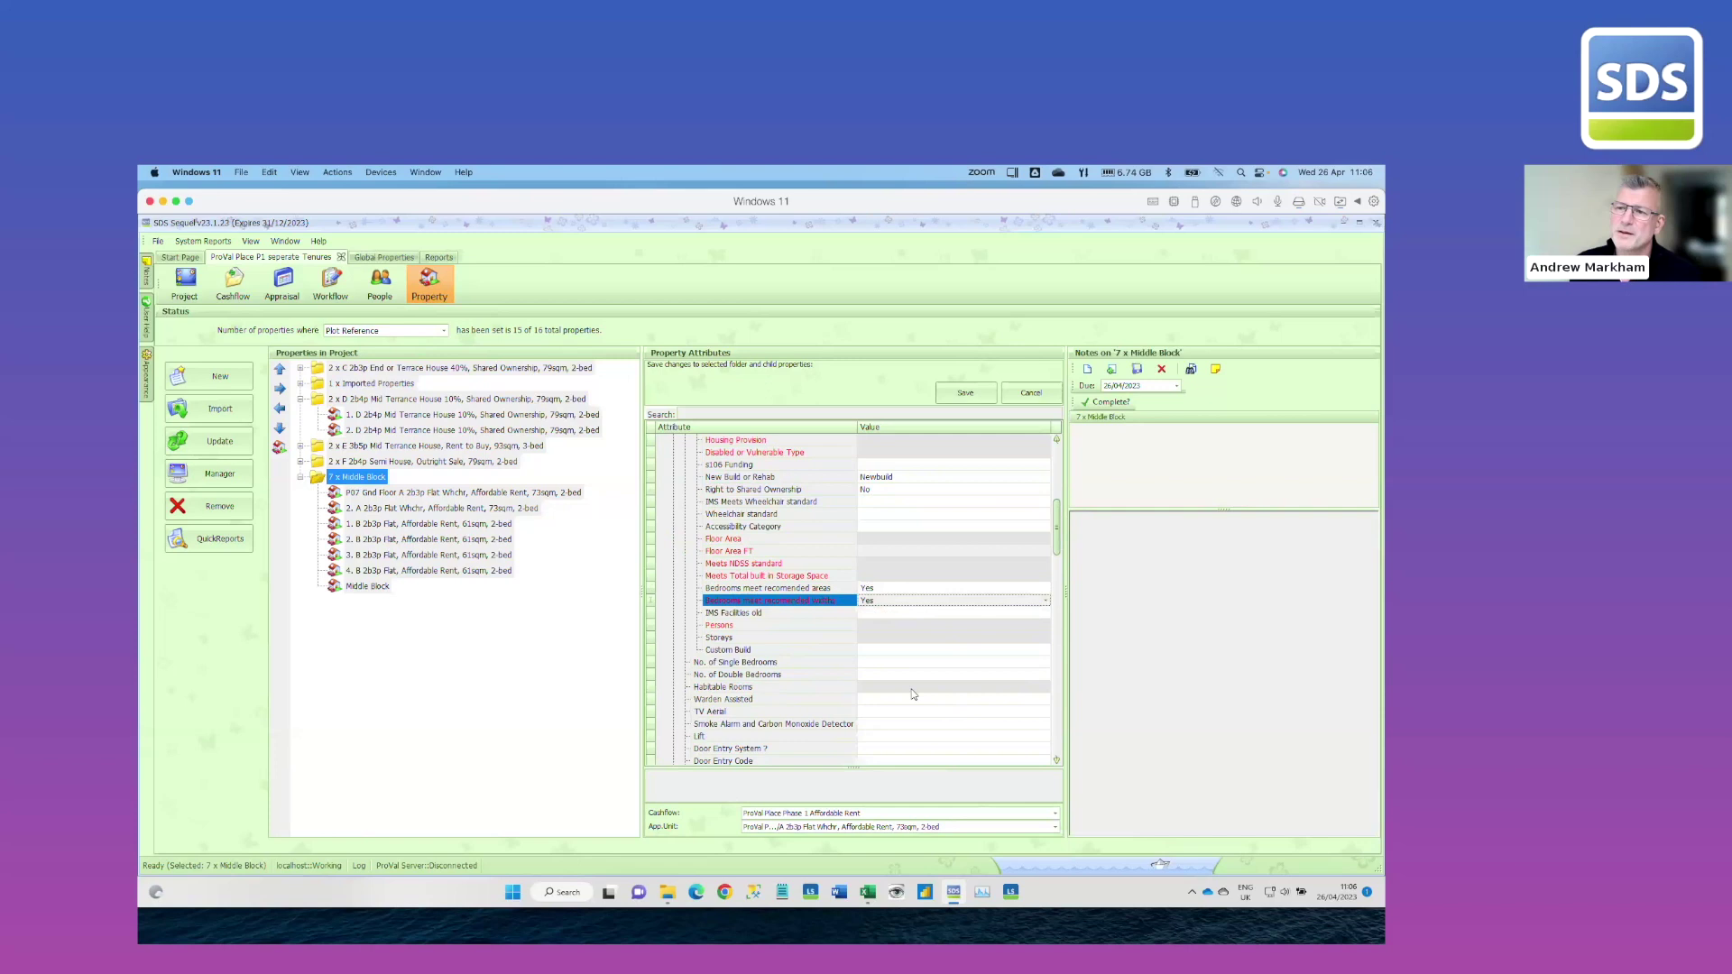
left_click(889, 651)
left_click(883, 673)
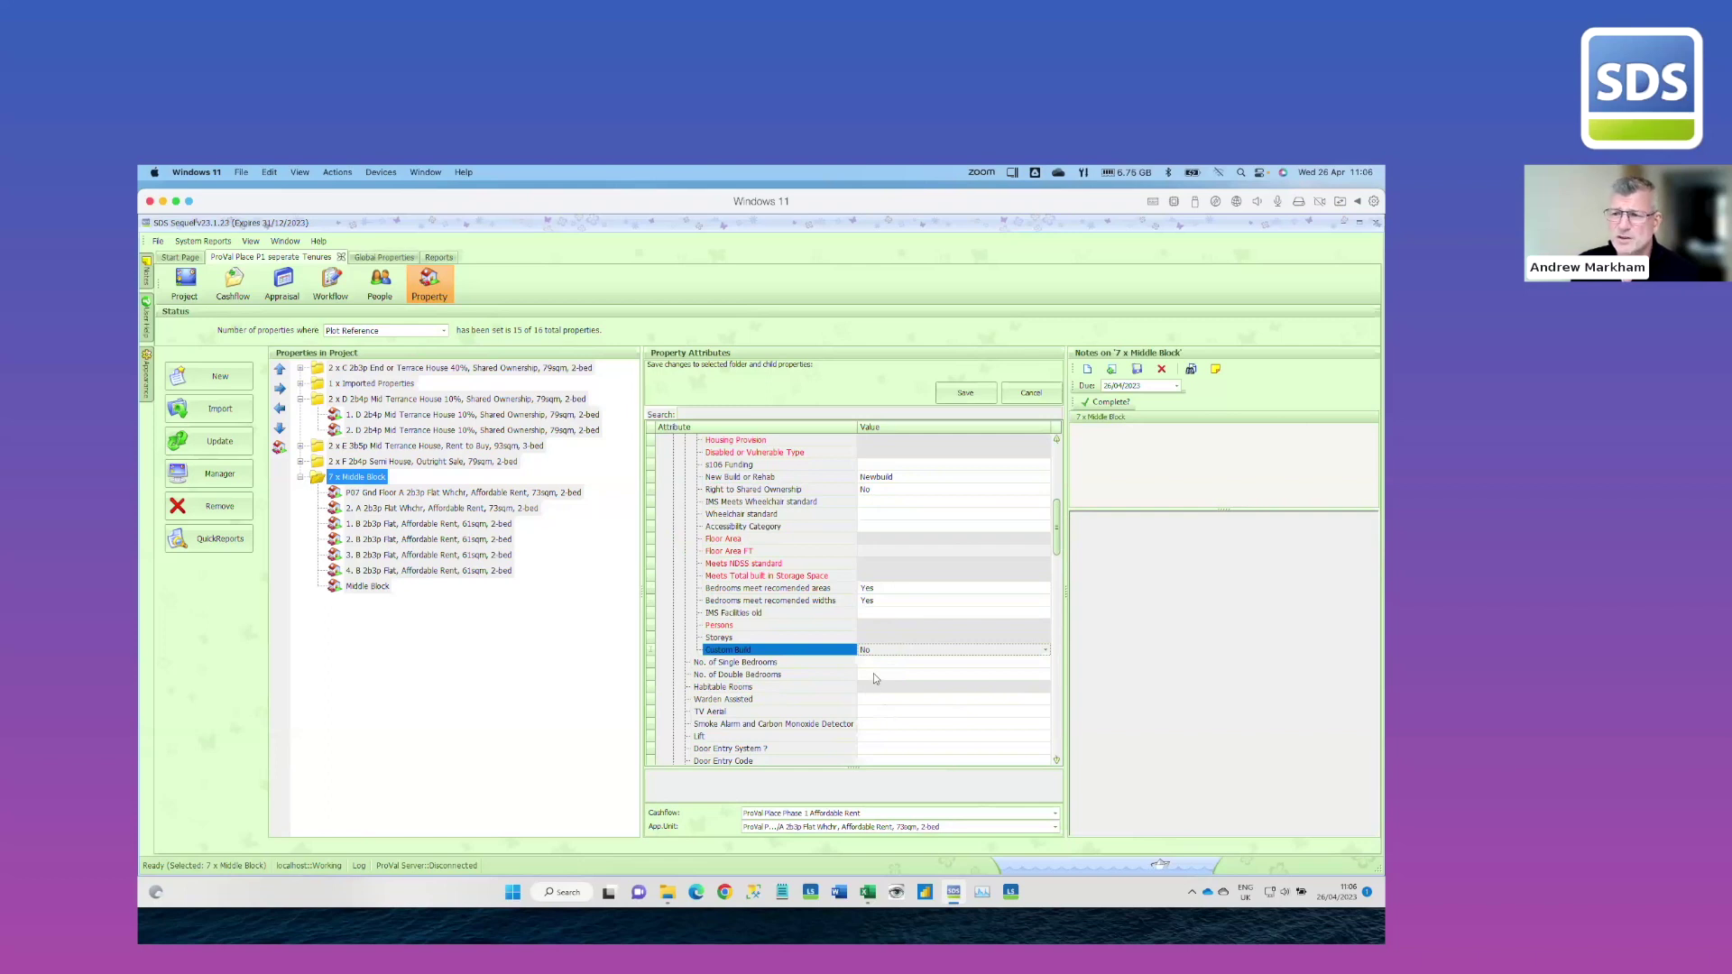
Set one double bedroom, Door Entry System Yes, enter the door entry code, and save
left_click(873, 674)
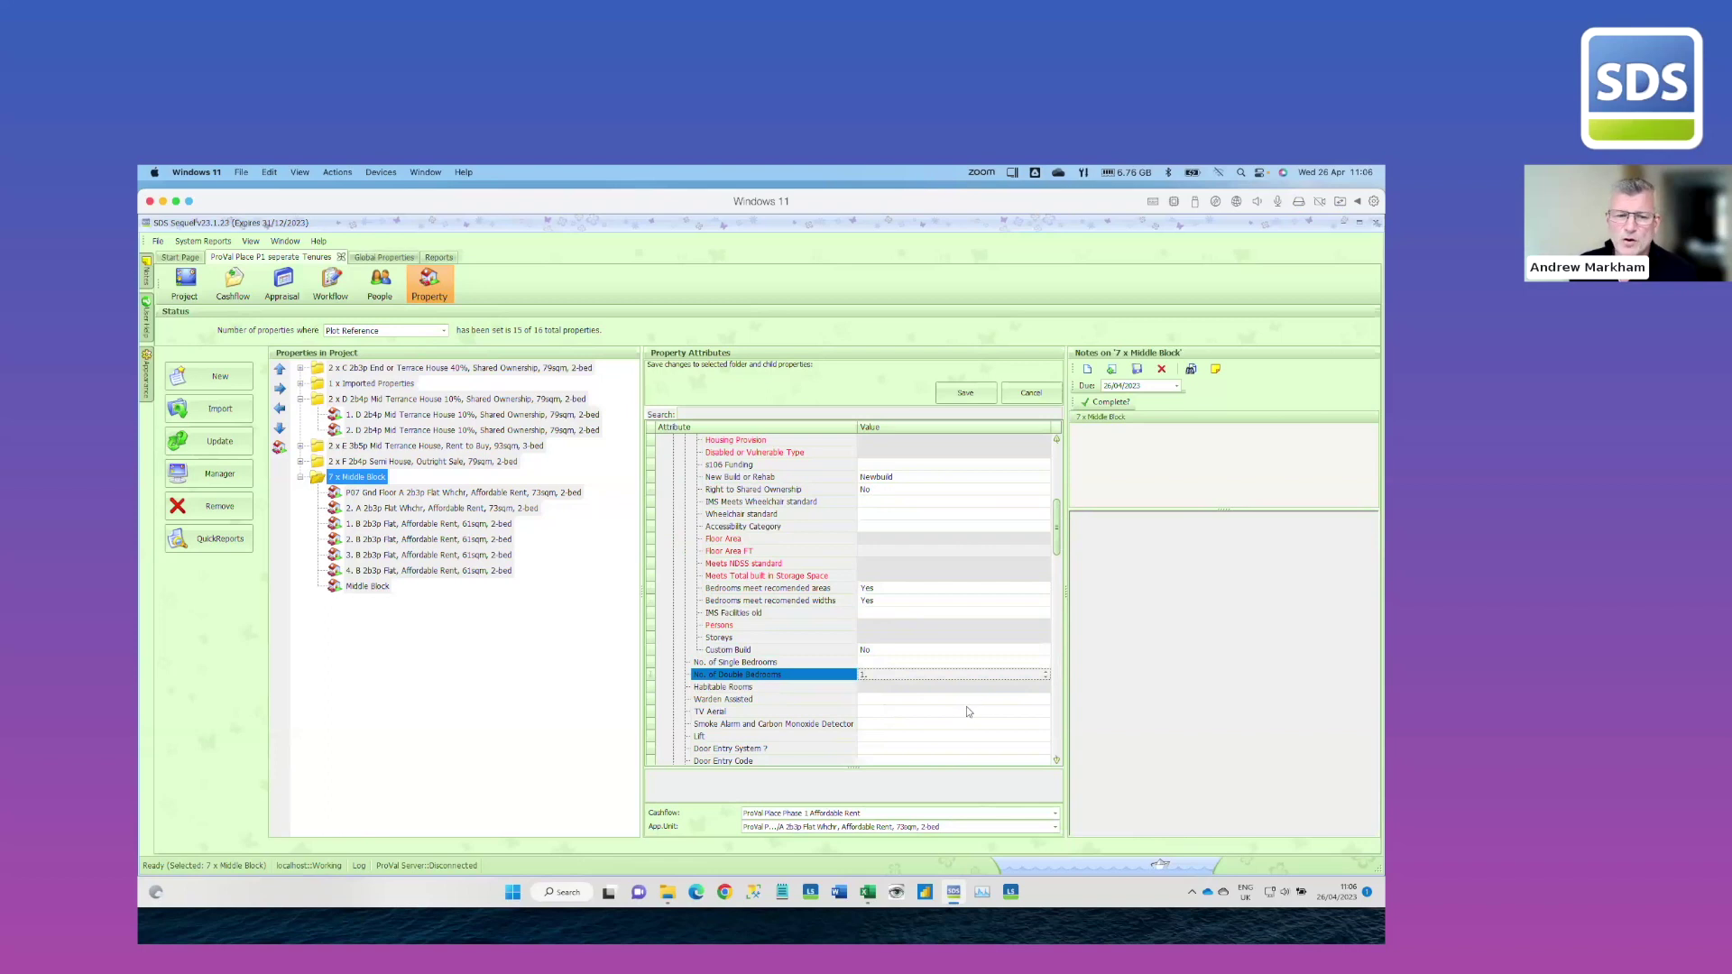
left_click(875, 750)
left_click(875, 751)
left_click(874, 764)
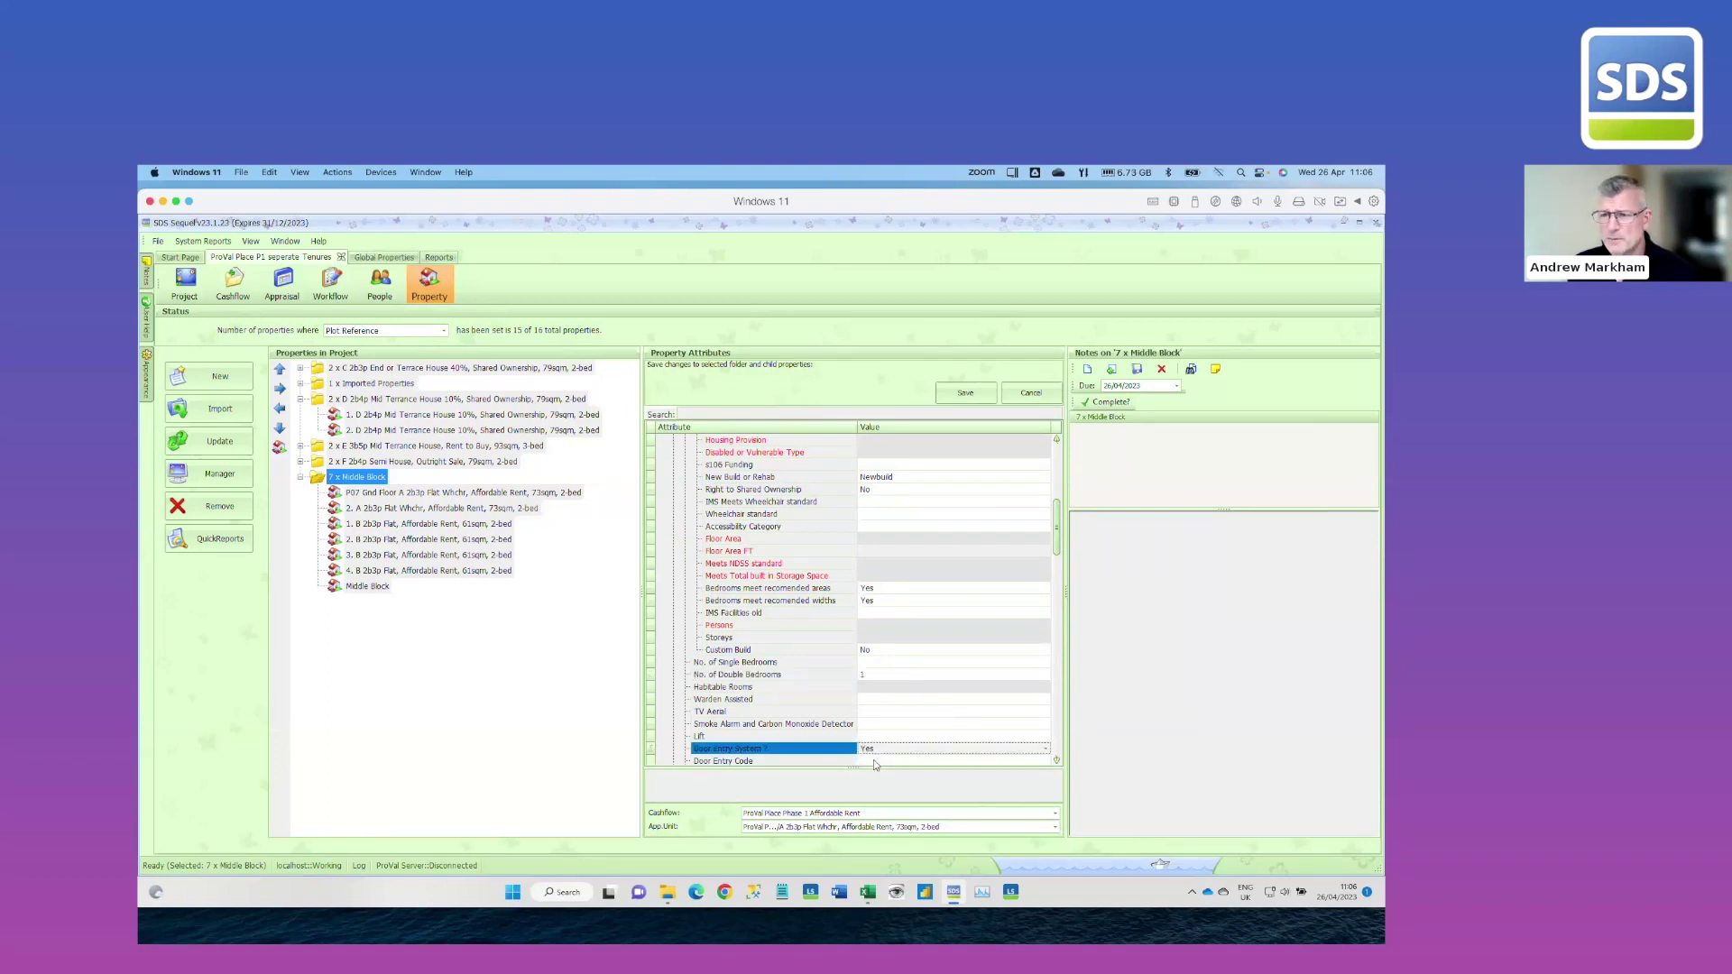
left_click(873, 764)
type("1234")
left_click(946, 395)
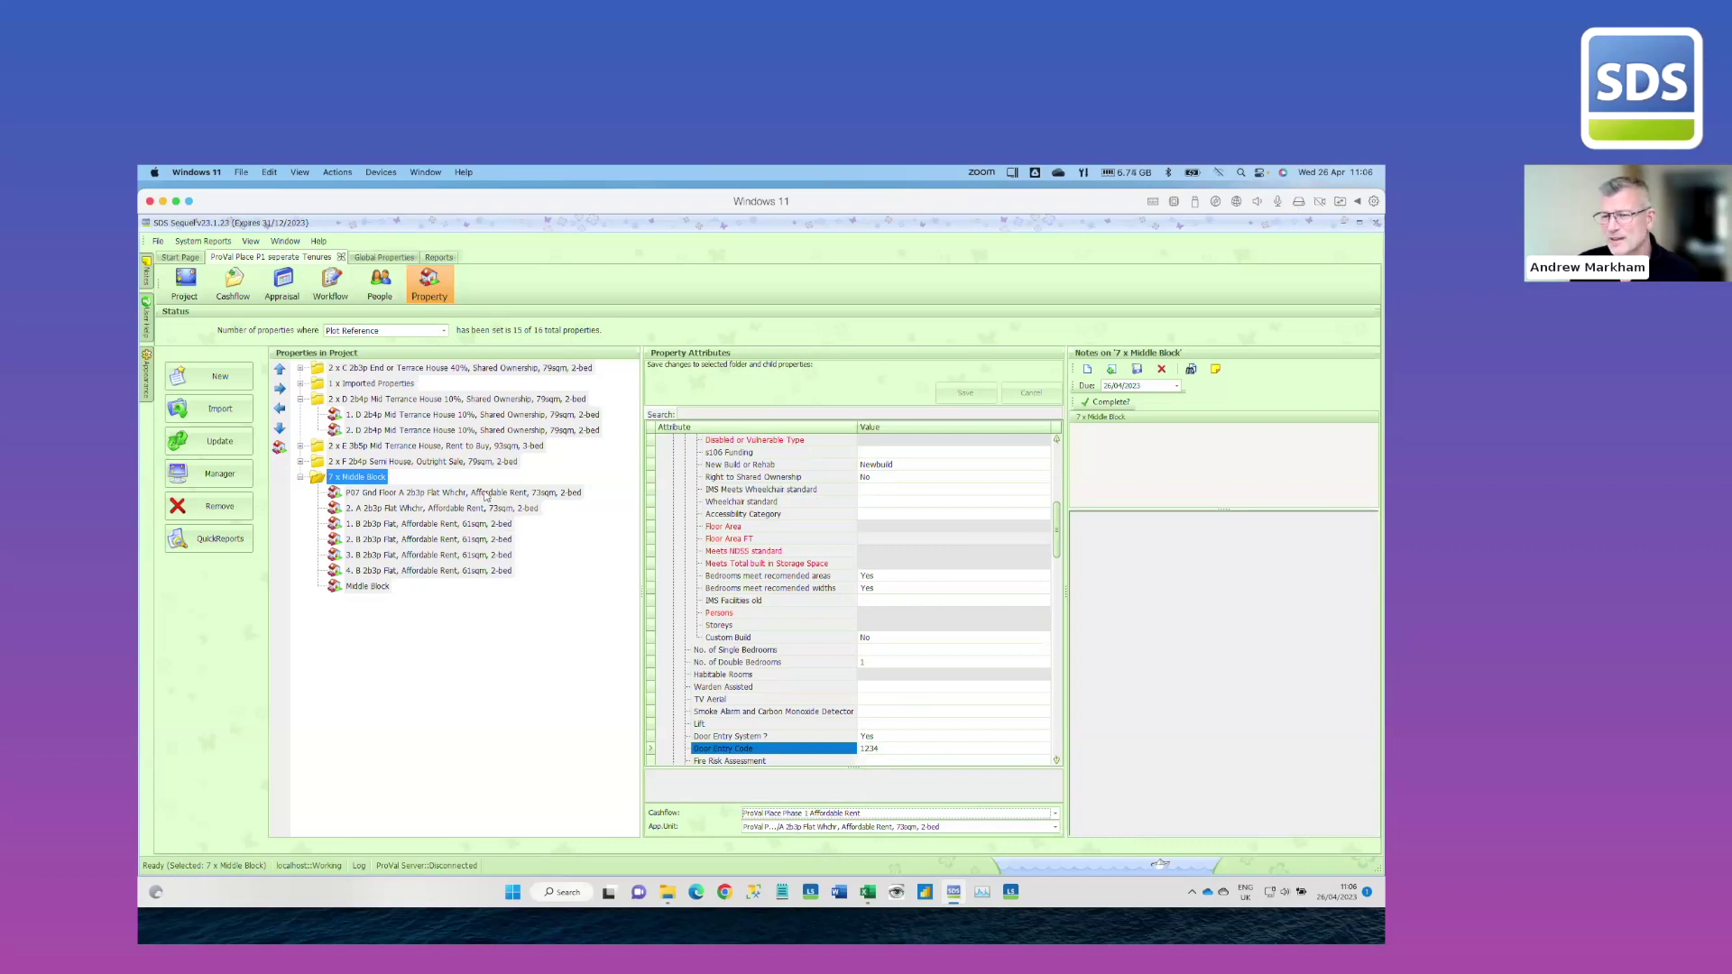
Show the P07 Gnd Floor A flat's attributes, scrolled back to the top of the grid
left_click(489, 493)
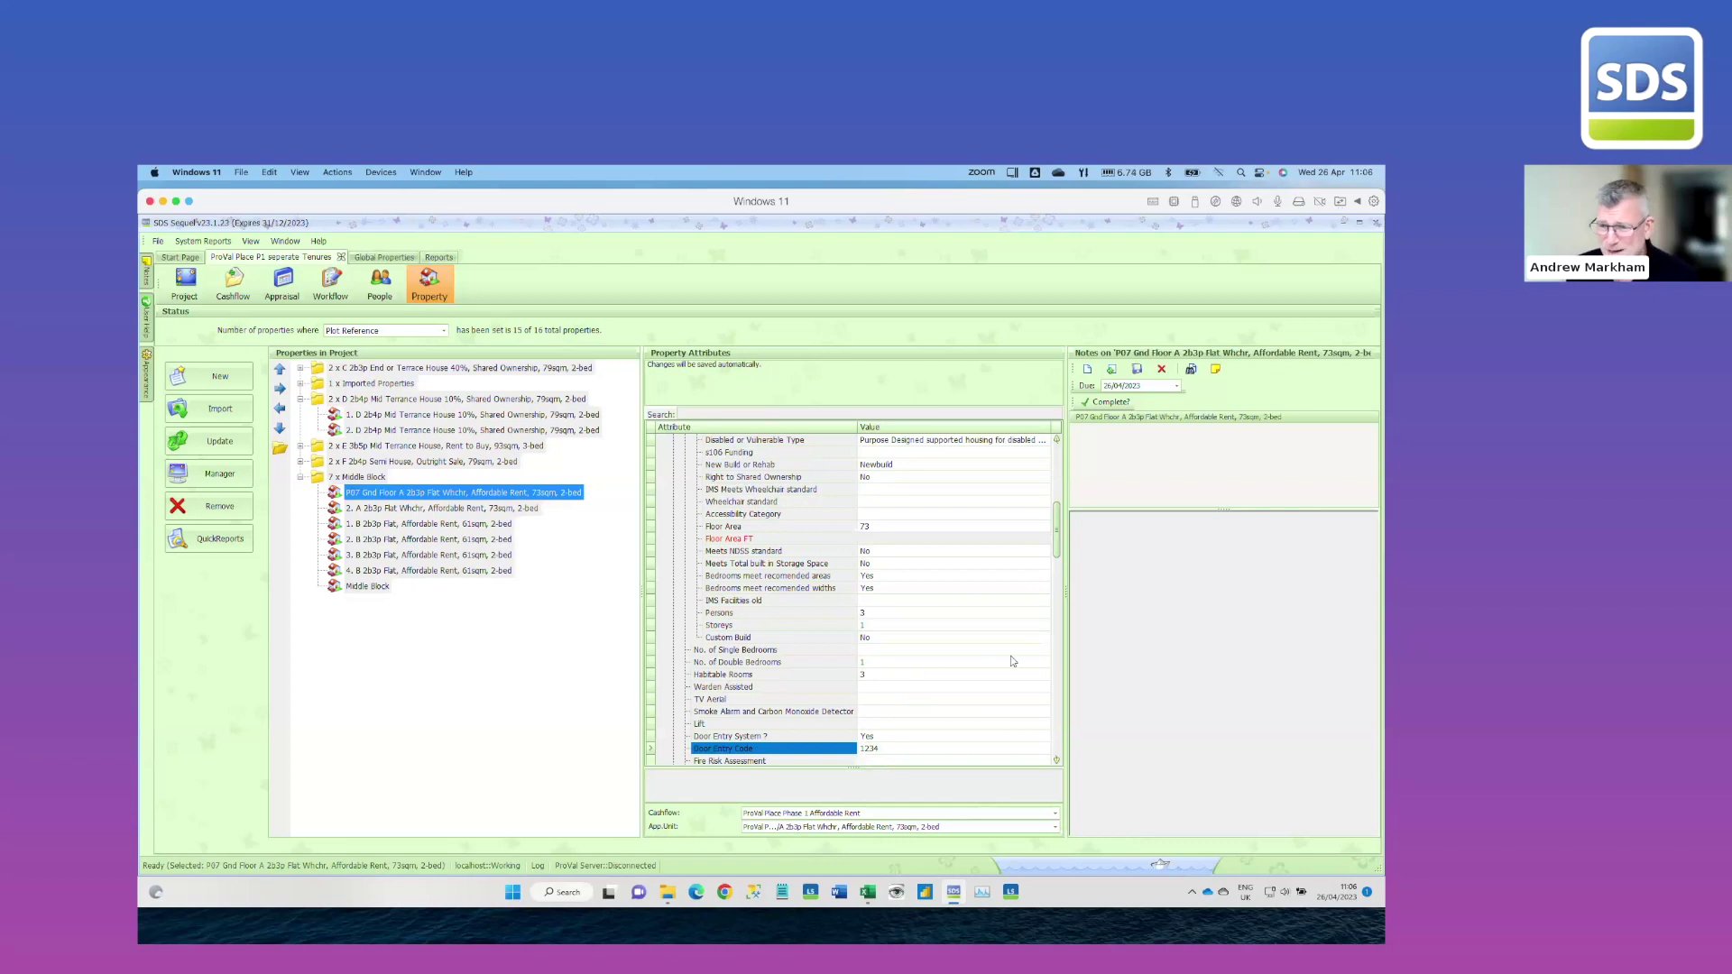
scroll(1013, 661, "up", 8)
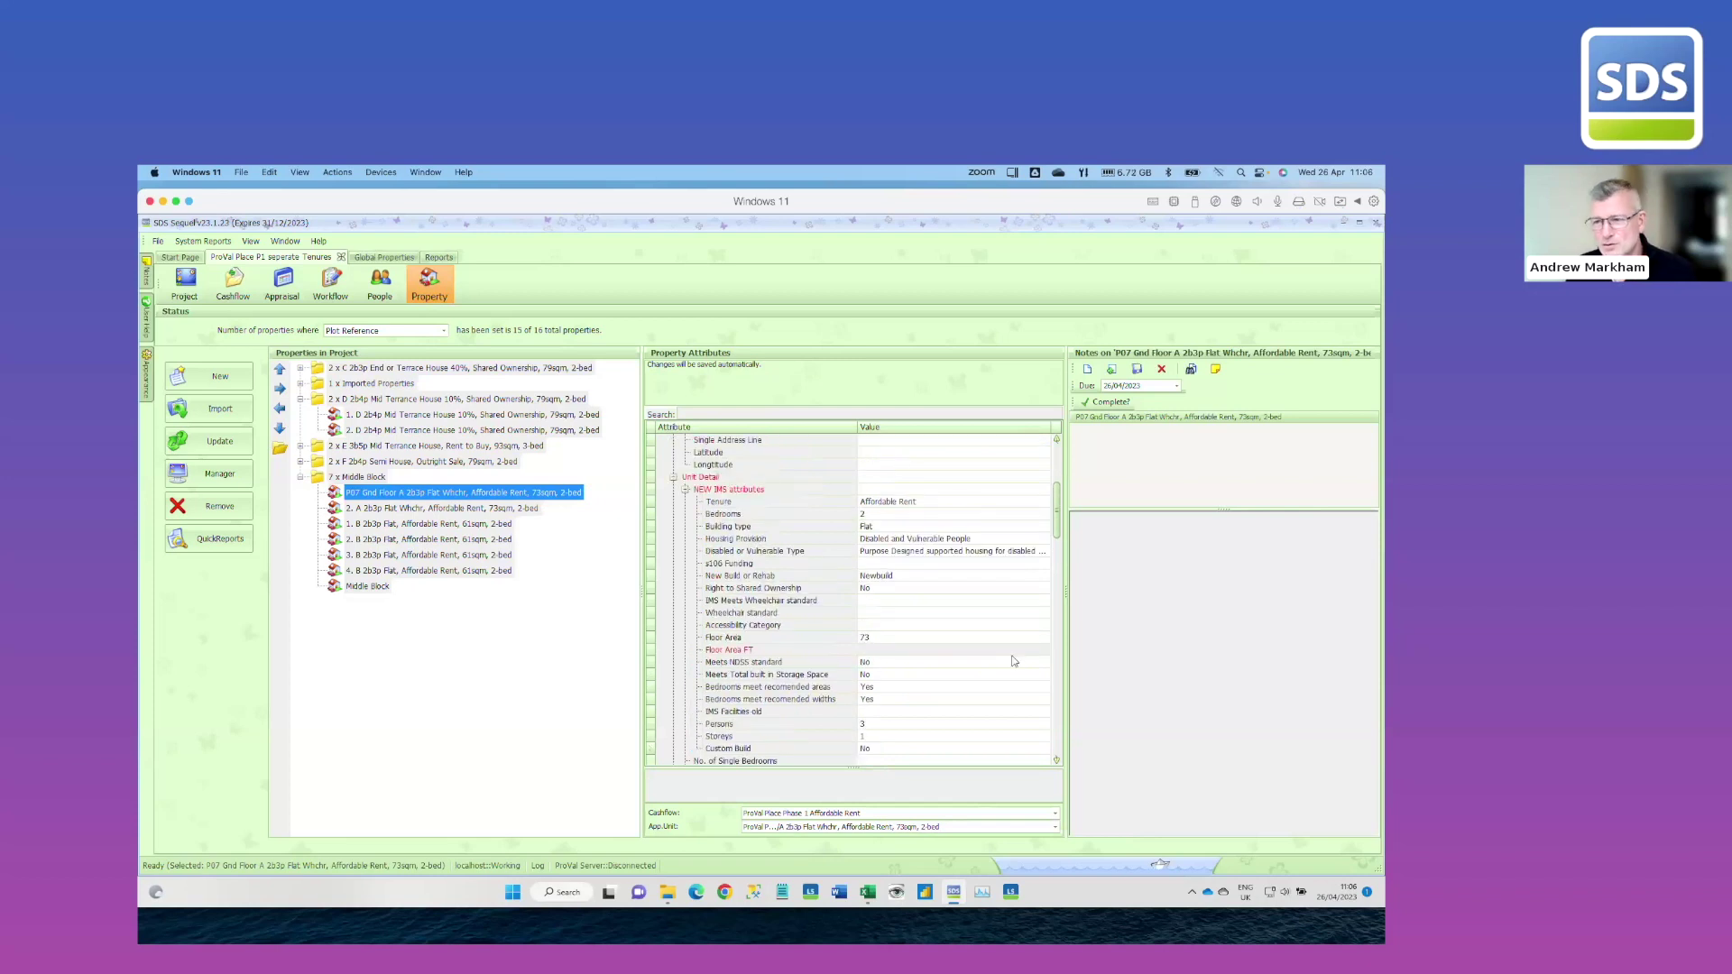
scroll(1018, 662, "up", 1)
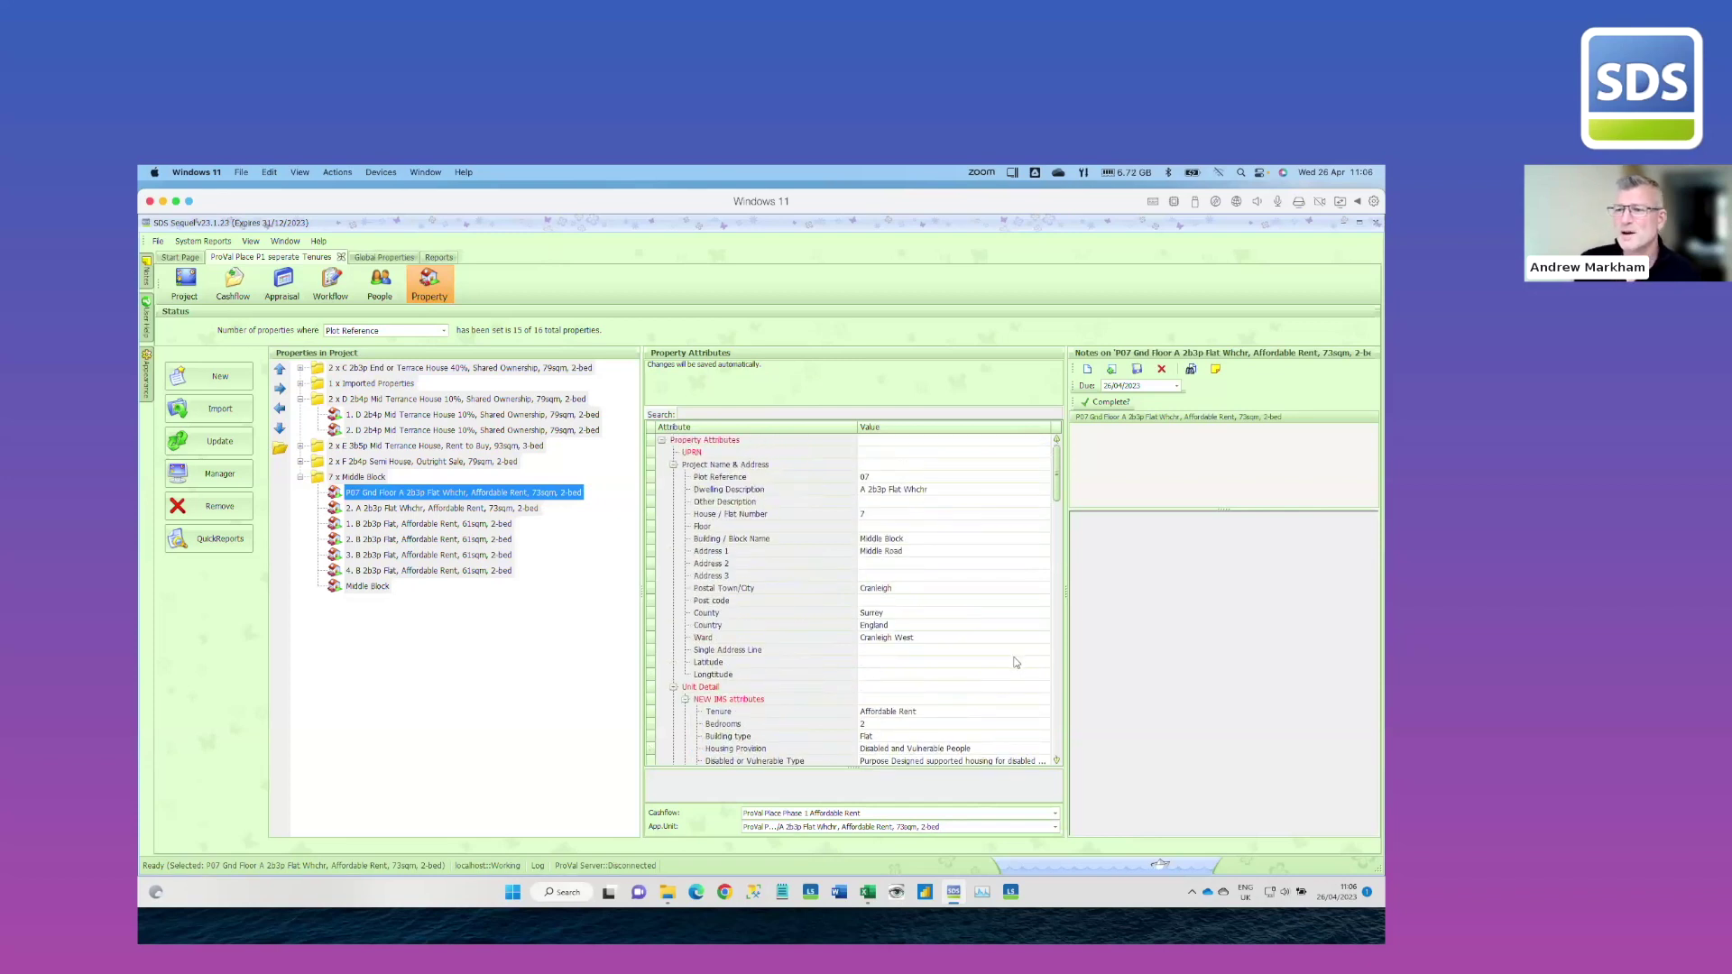
mouse_move(146, 375)
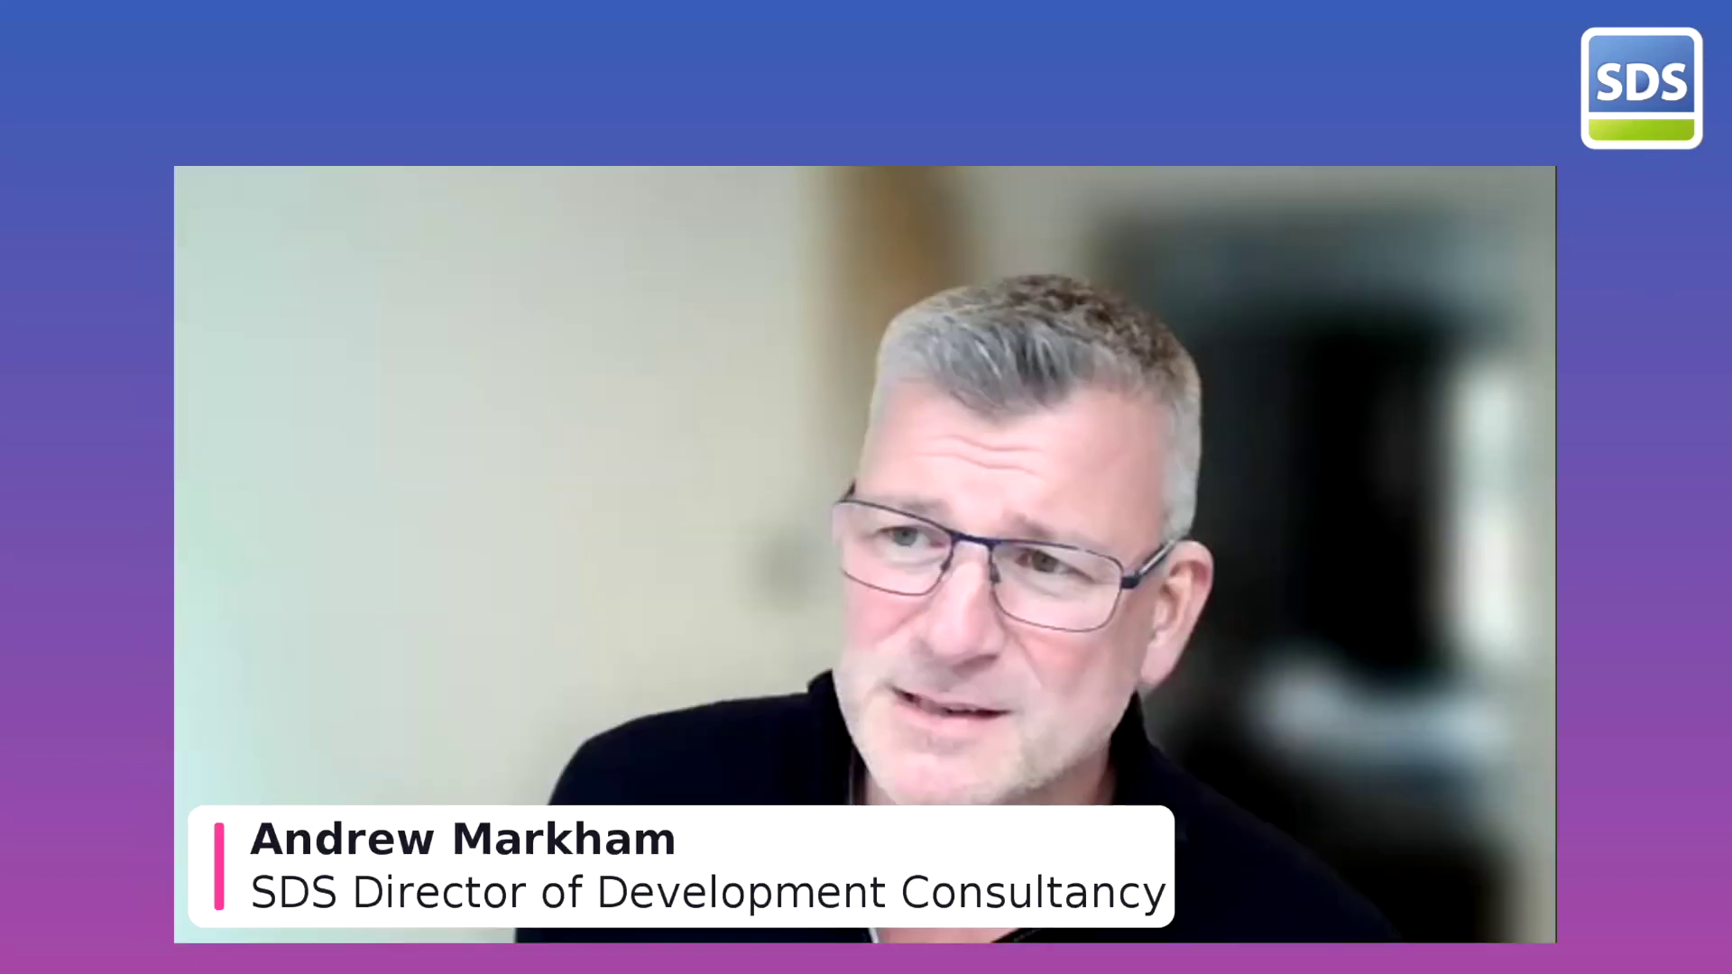